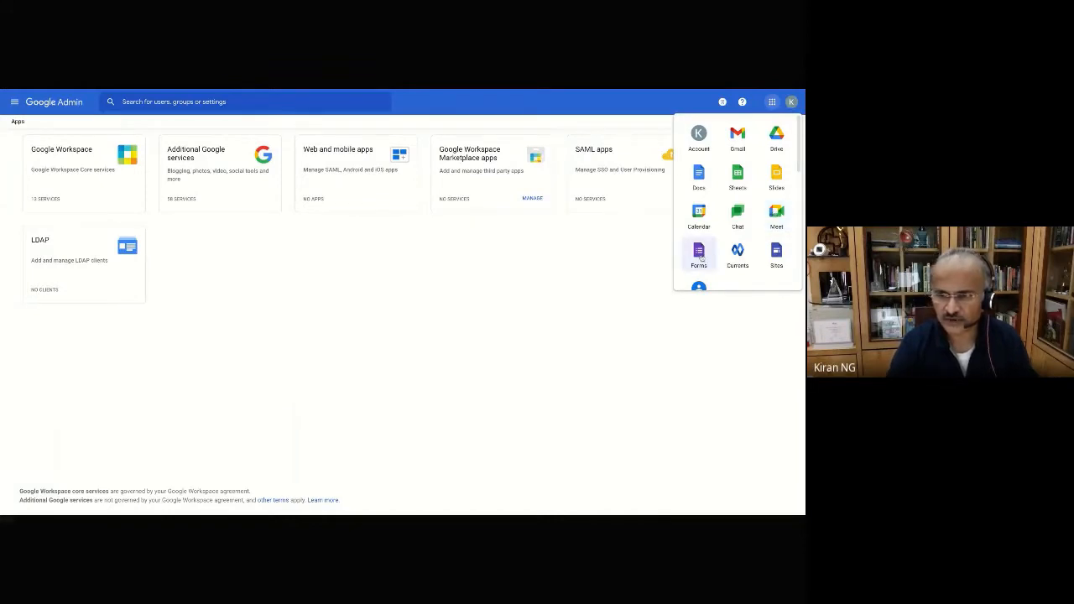
# Look through the full list of Google apps available to the account, from Gmail down to Classroom, and close the list.
pyautogui.scroll(-1, 738, 254)
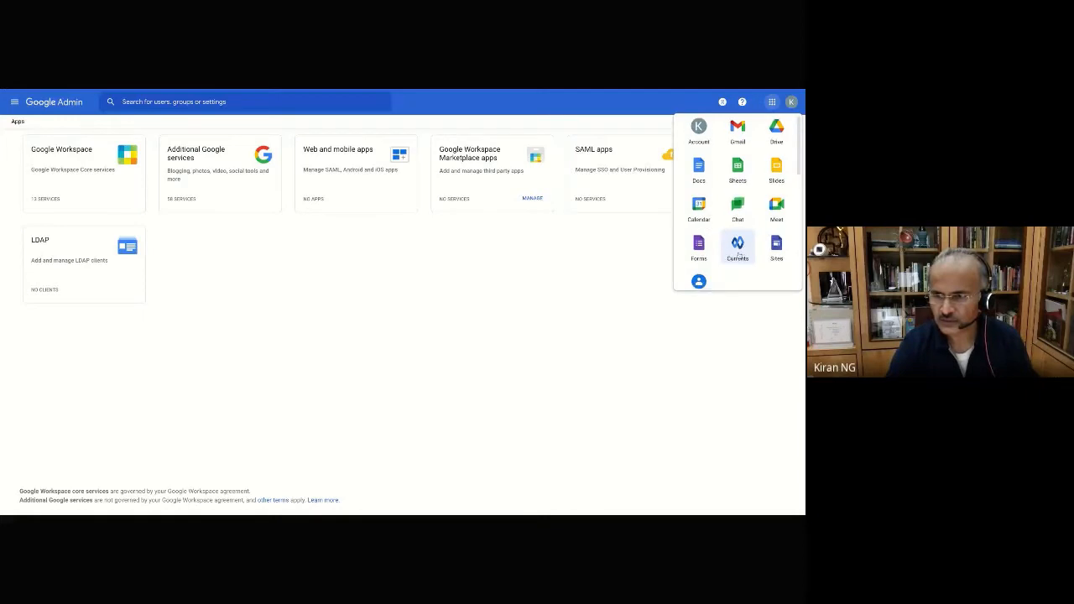
pyautogui.scroll(1, 739, 254)
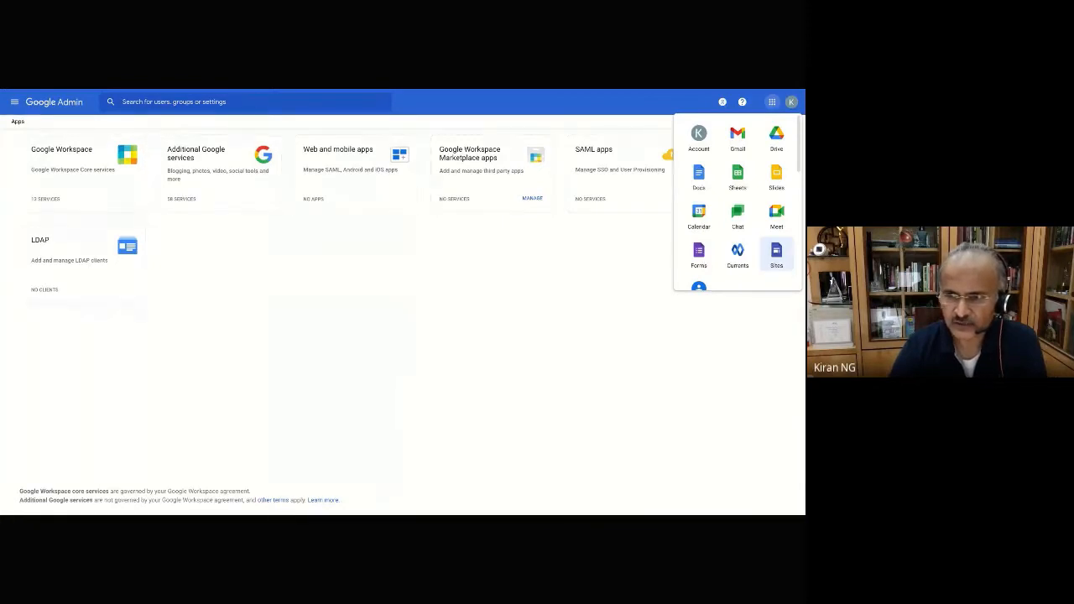
pyautogui.scroll(-1, 737, 201)
pyautogui.scroll(-3, 762, 228)
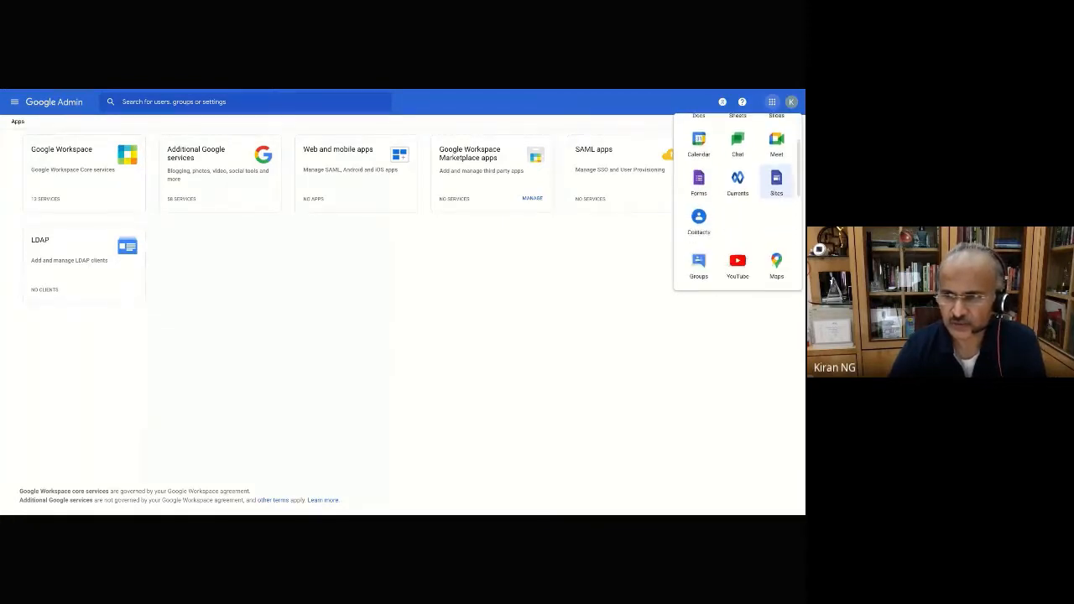
pyautogui.scroll(1, 759, 217)
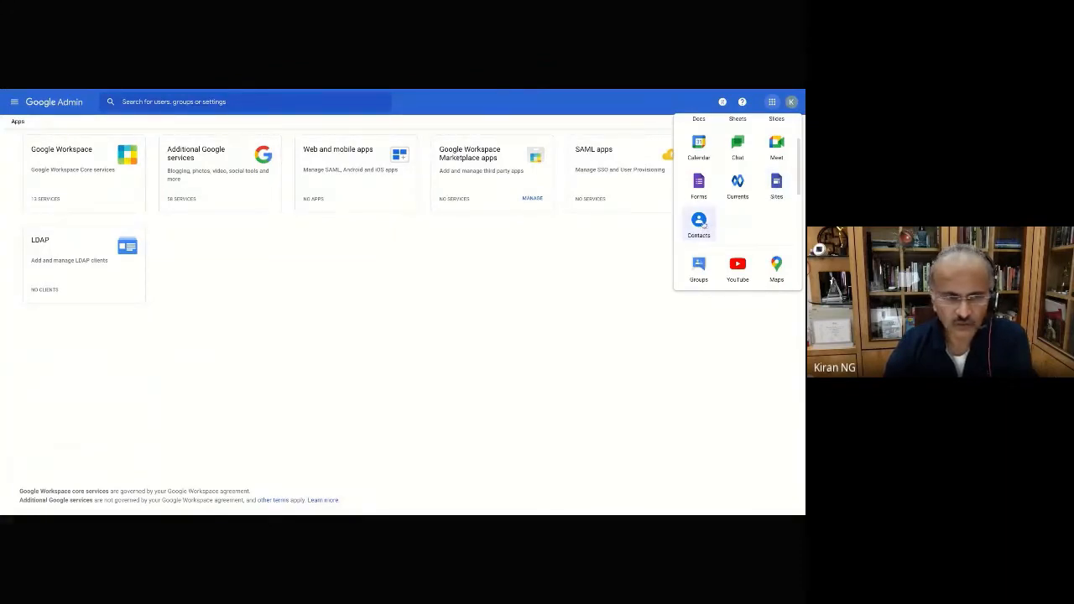
pyautogui.scroll(-2, 709, 231)
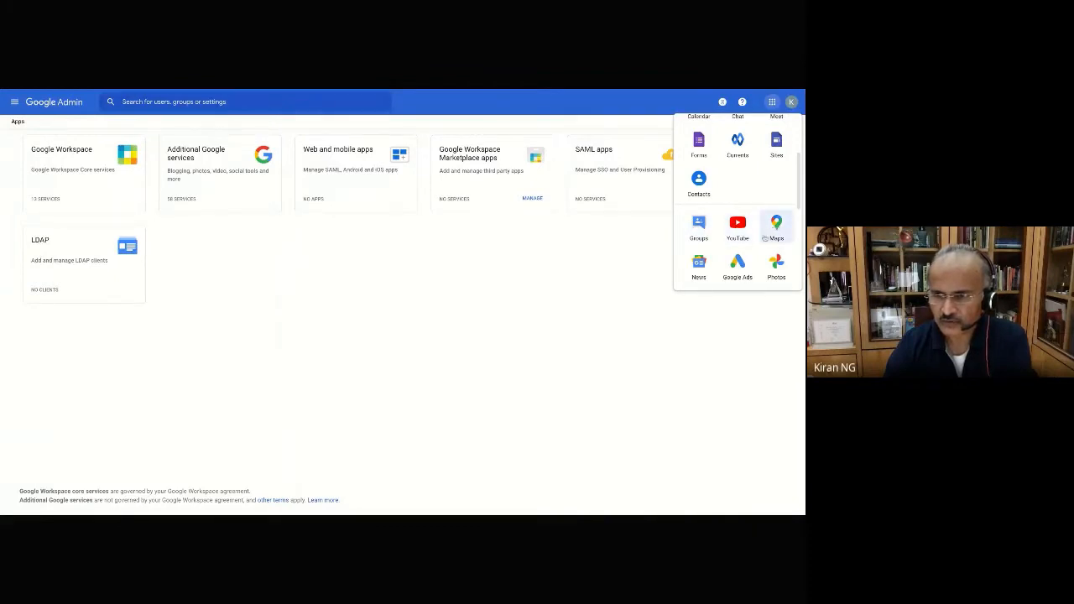
pyautogui.scroll(-1, 776, 227)
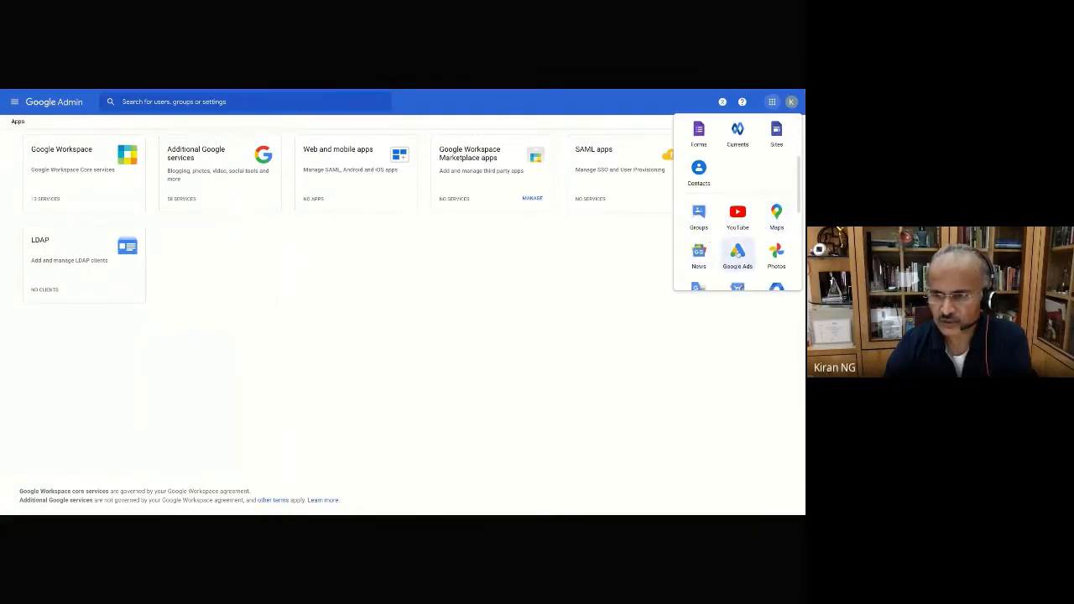
pyautogui.scroll(-1, 738, 254)
pyautogui.scroll(-3, 738, 253)
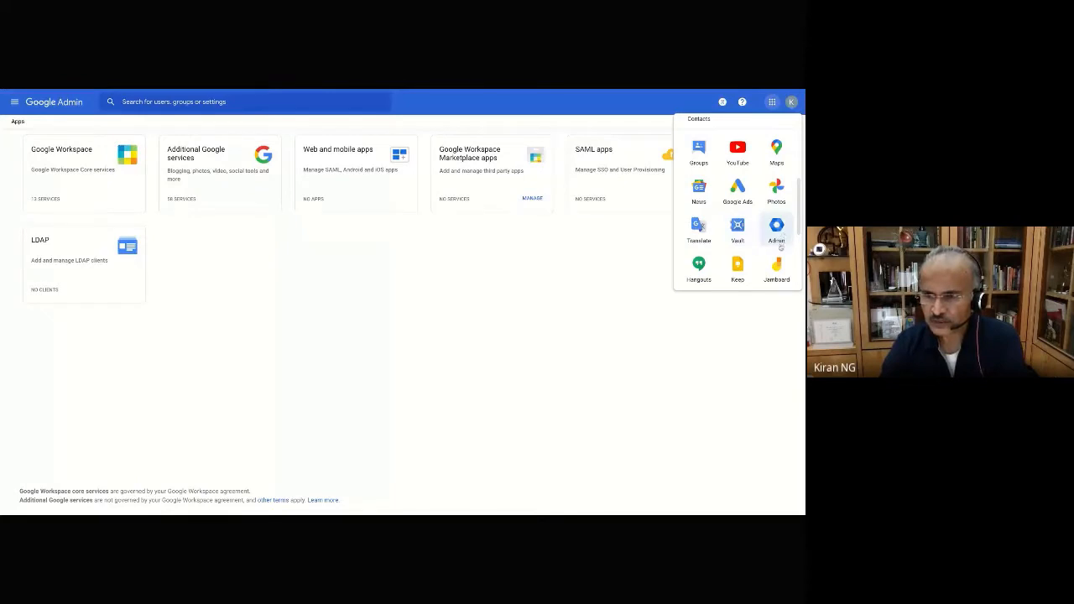
pyautogui.scroll(-1, 779, 248)
pyautogui.scroll(-1, 738, 248)
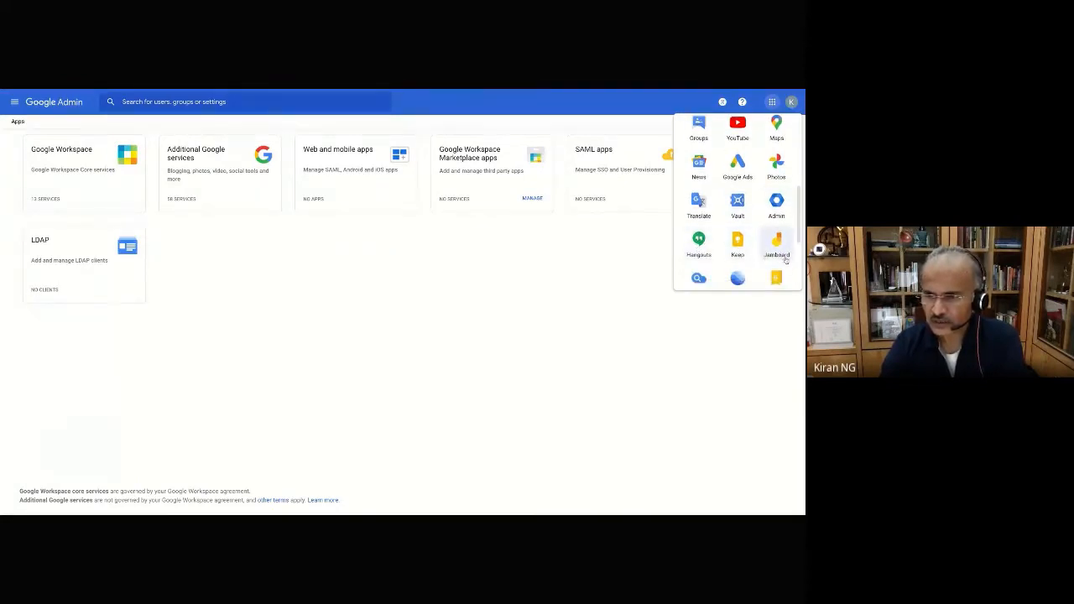
pyautogui.scroll(-3, 778, 249)
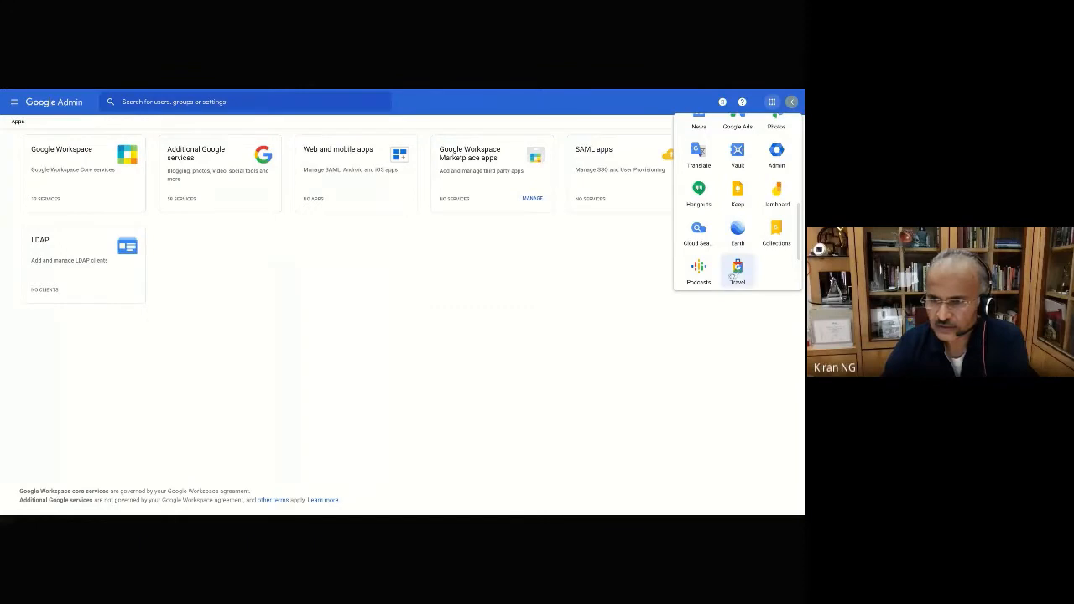
pyautogui.scroll(-2, 751, 266)
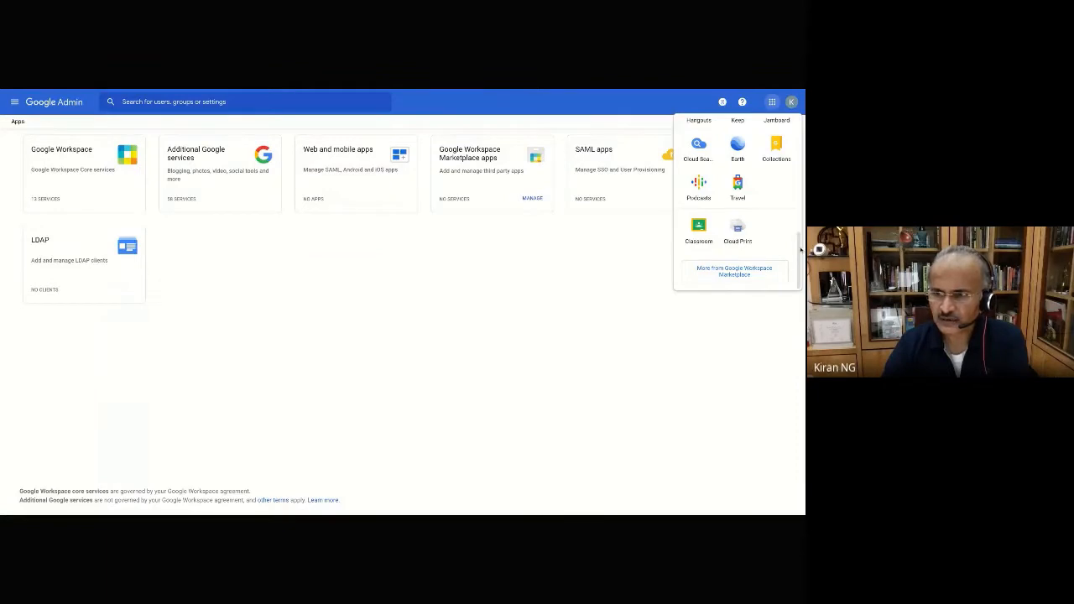
pyautogui.scroll(10, 800, 251)
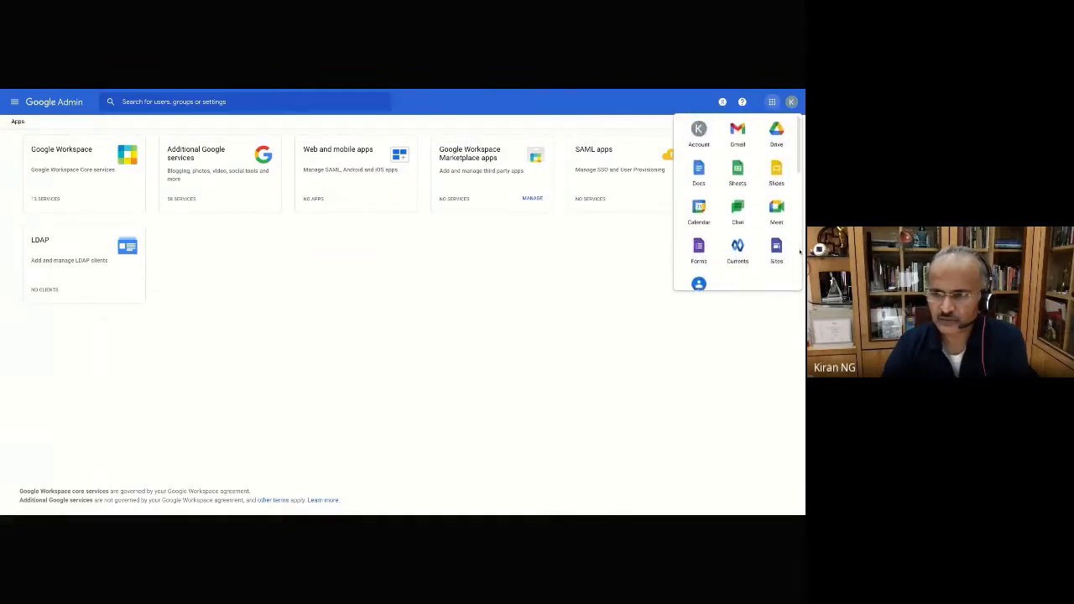
pyautogui.scroll(-1, 799, 251)
pyautogui.scroll(1, 800, 251)
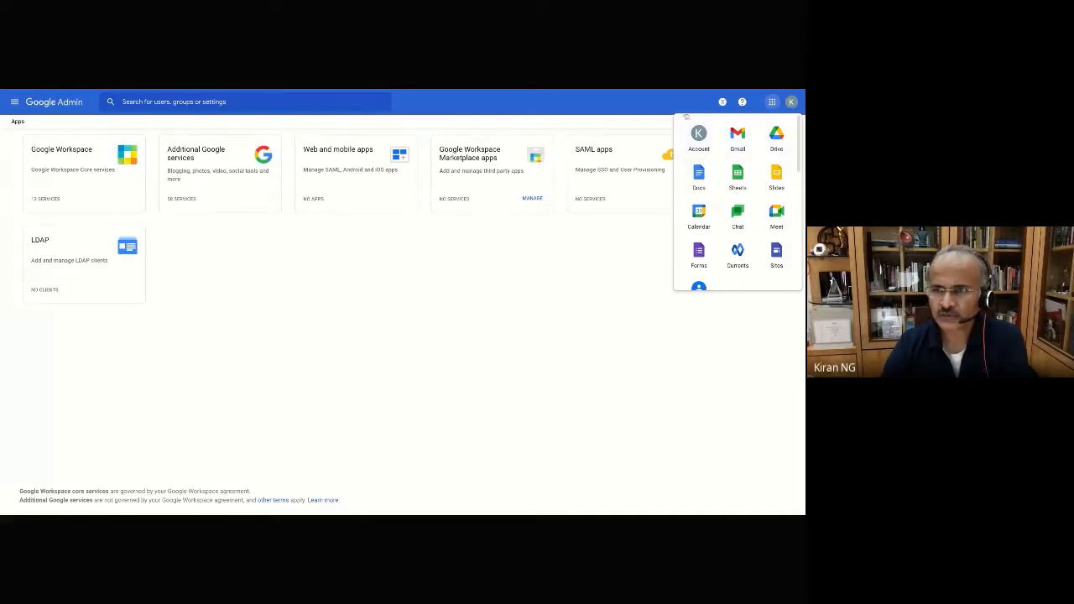
pyautogui.click(671, 91)
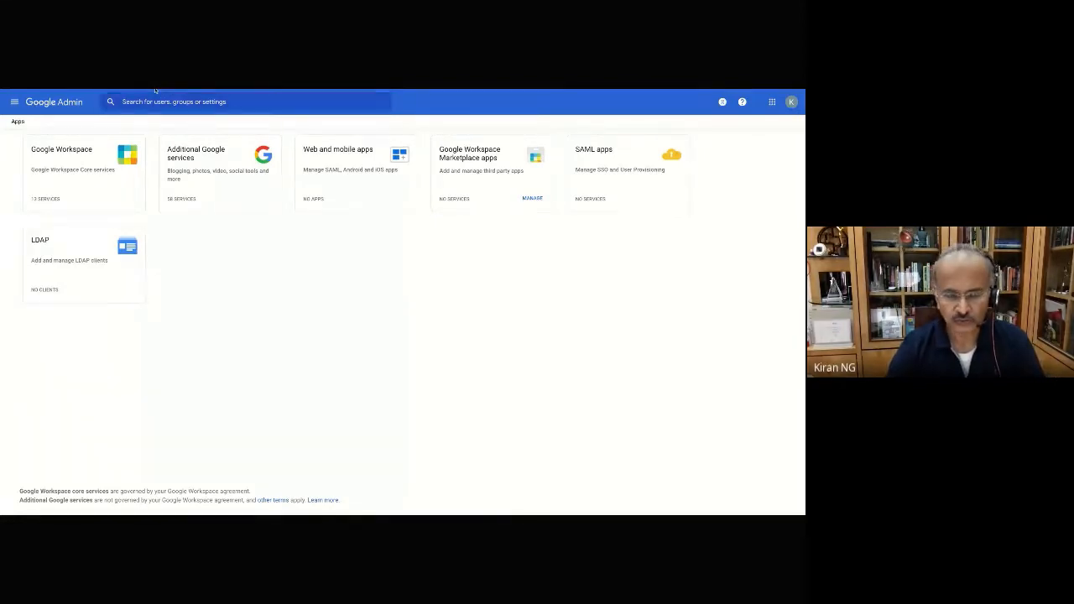
# Switch to Google Classroom, review the teachers and classmates of the Scratch class, and return to the class overview.
pyautogui.hotkey('ctrl', 'Tab')
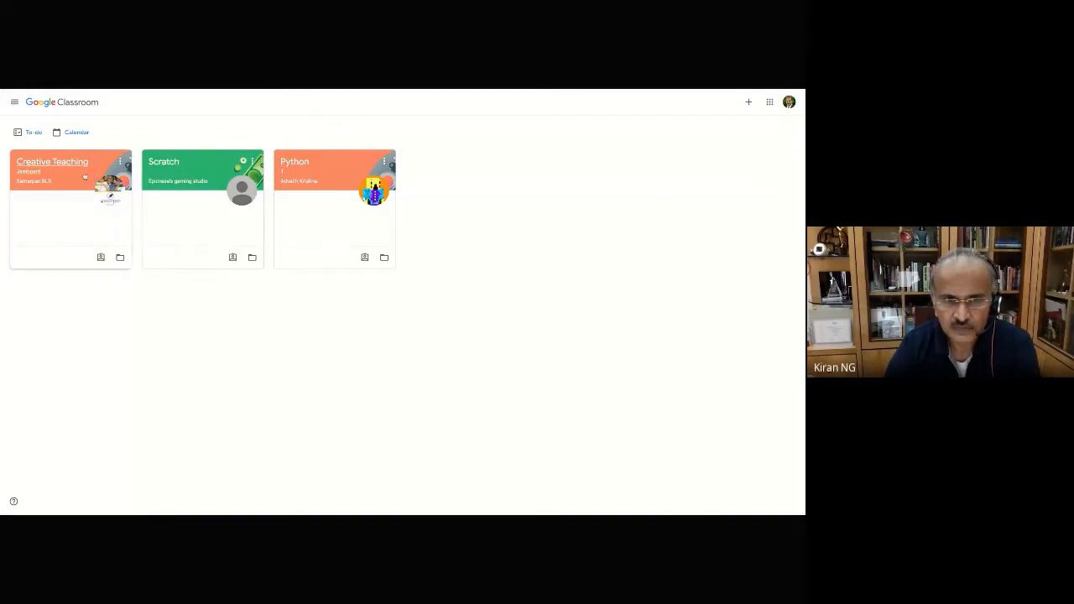
pyautogui.click(156, 177)
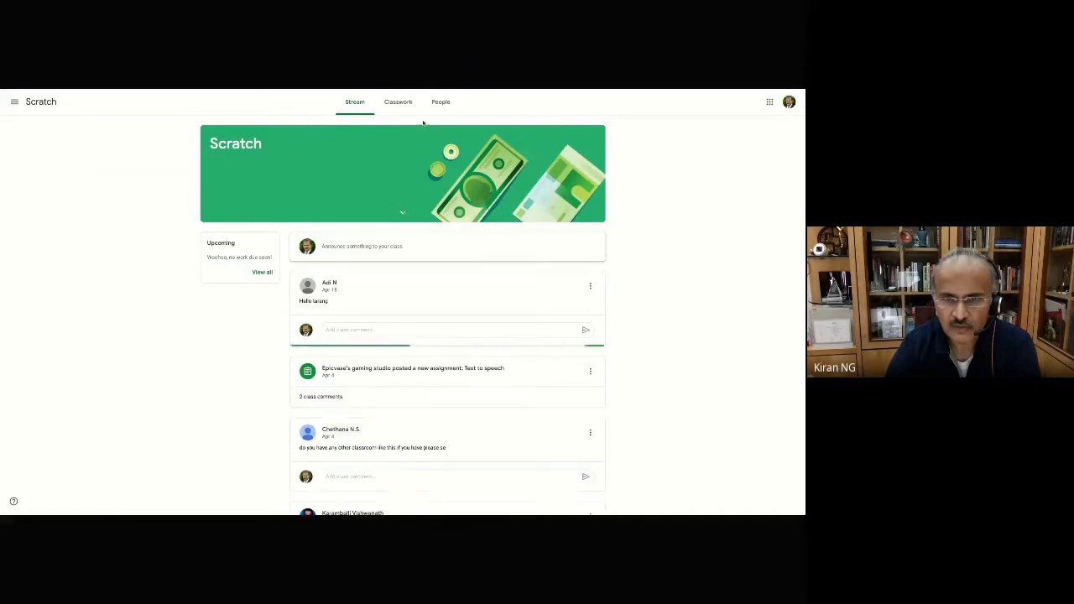
pyautogui.click(442, 103)
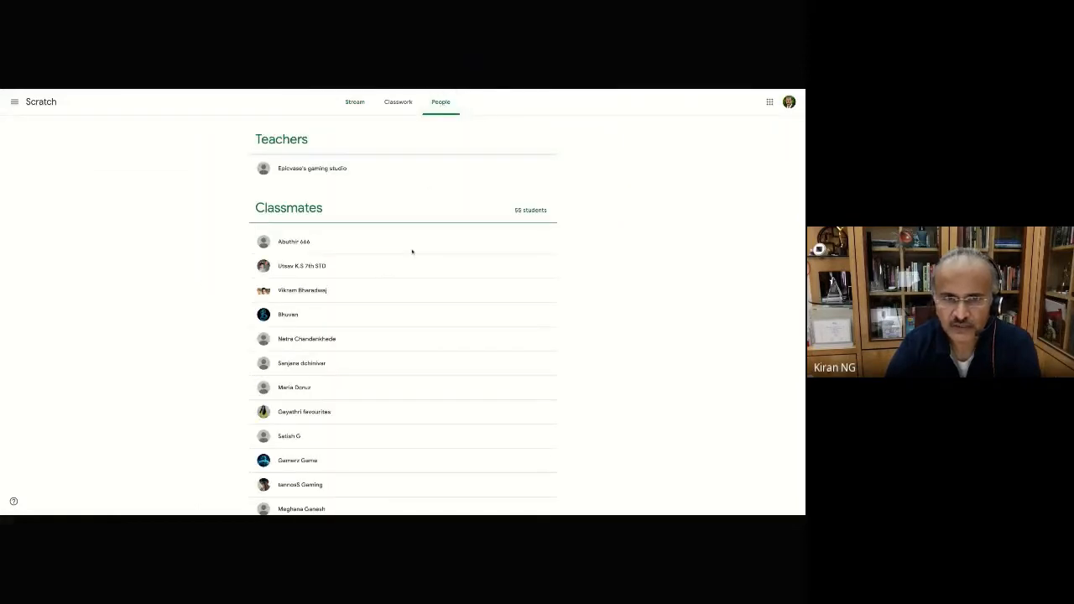
pyautogui.scroll(-1, 238, 215)
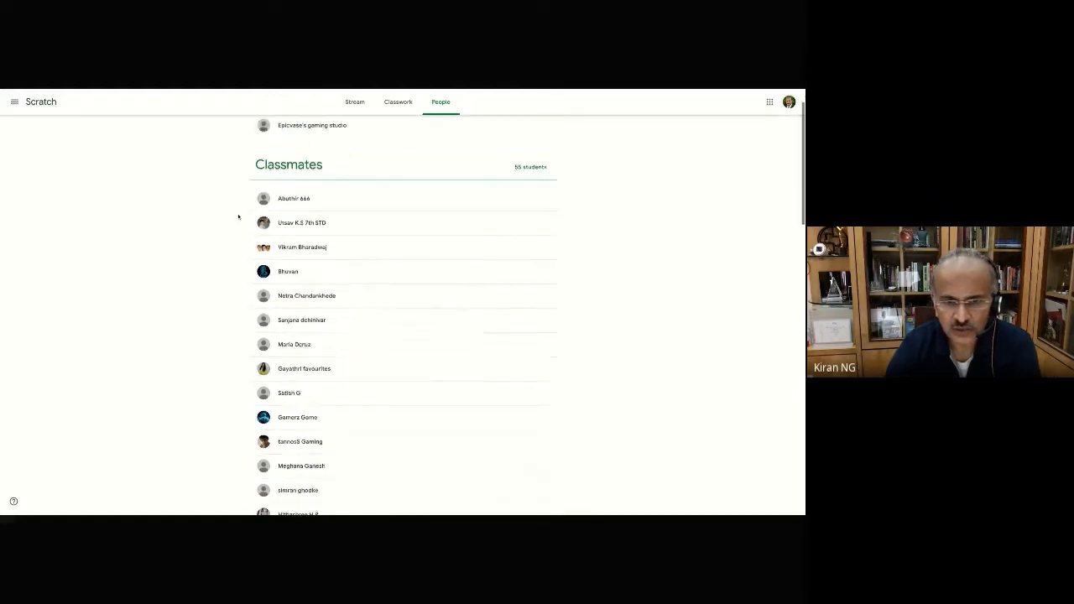
pyautogui.scroll(-10, 237, 216)
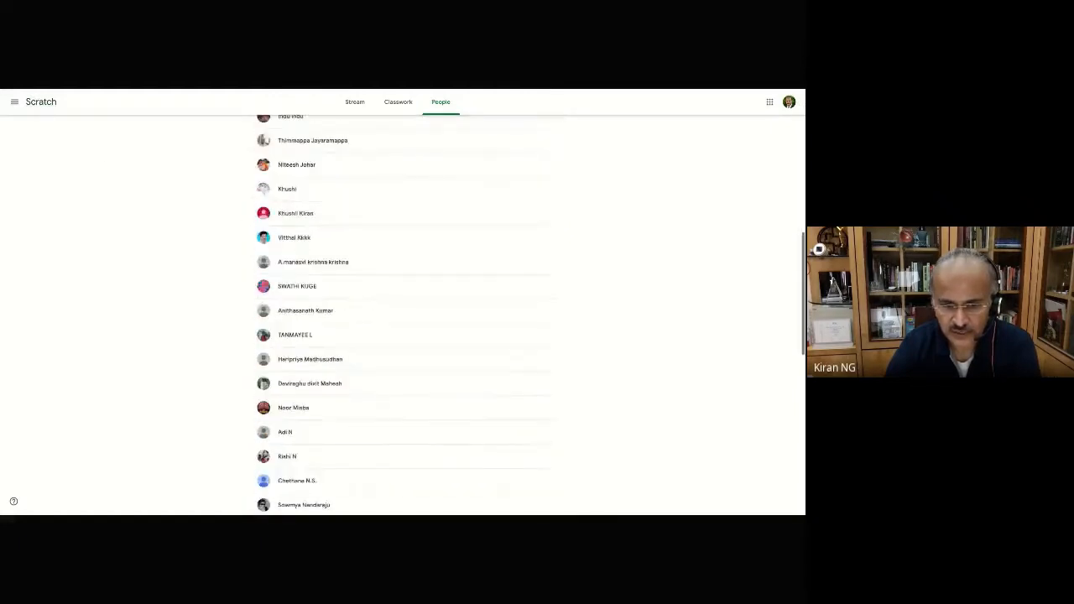
pyautogui.scroll(-4, 402, 315)
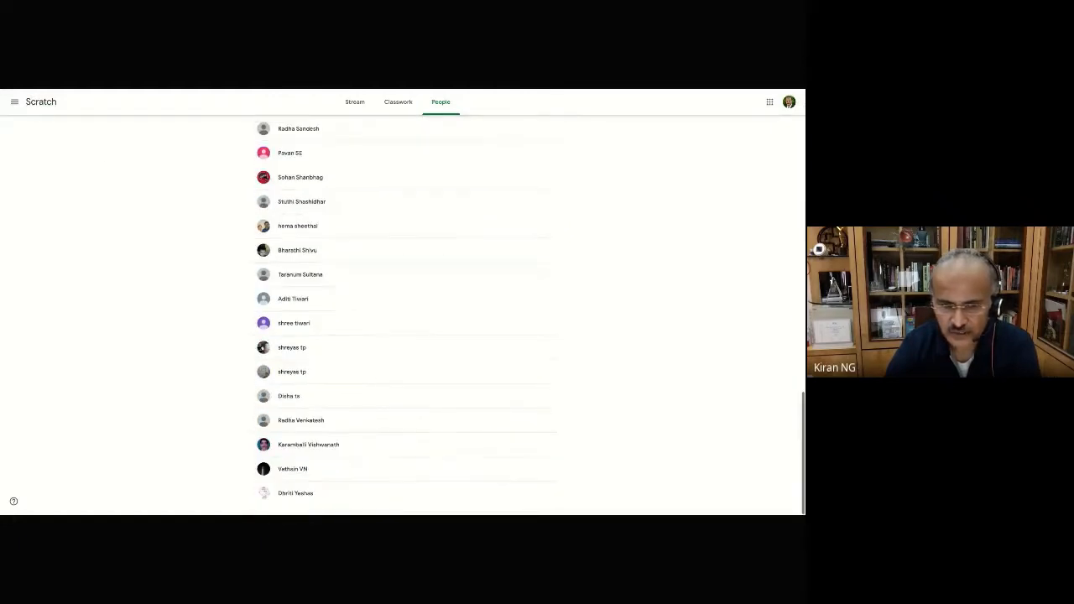
pyautogui.scroll(15, 403, 315)
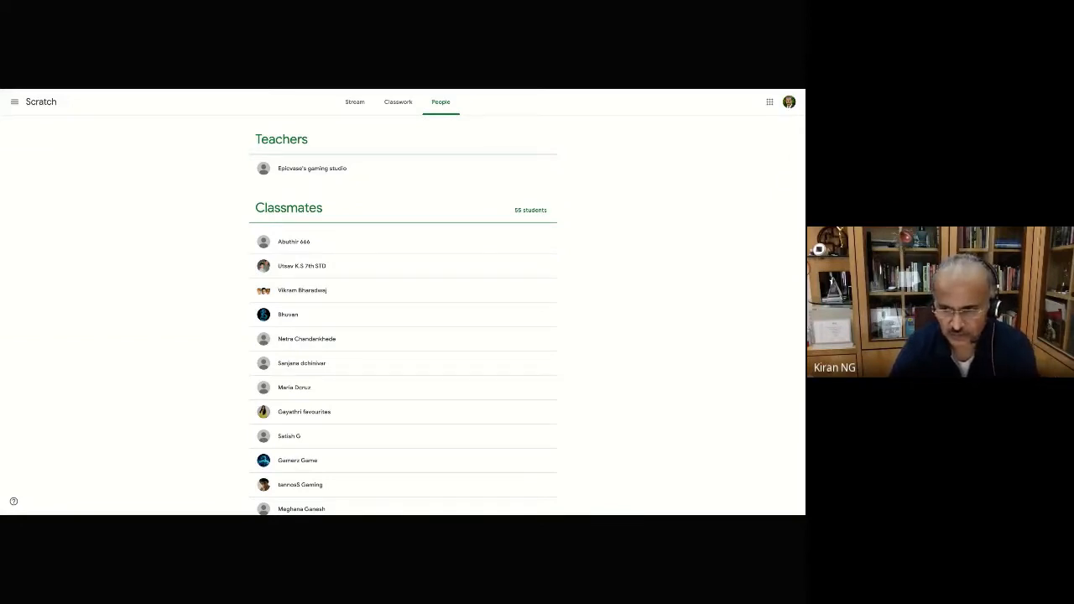
pyautogui.moveTo(803, 513); pyautogui.dragTo(803, 536)
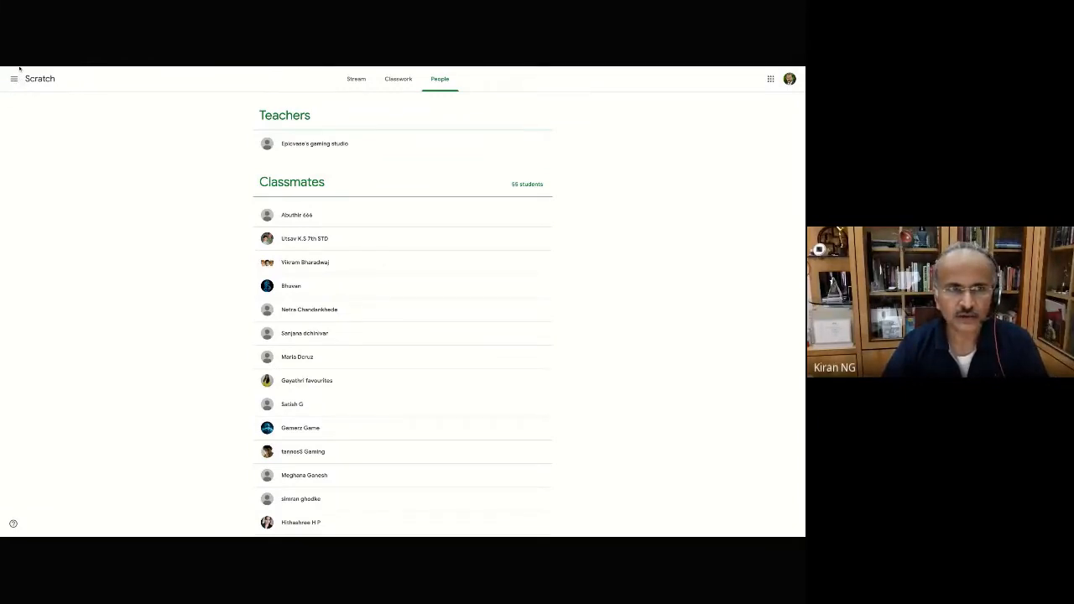
pyautogui.click(19, 69)
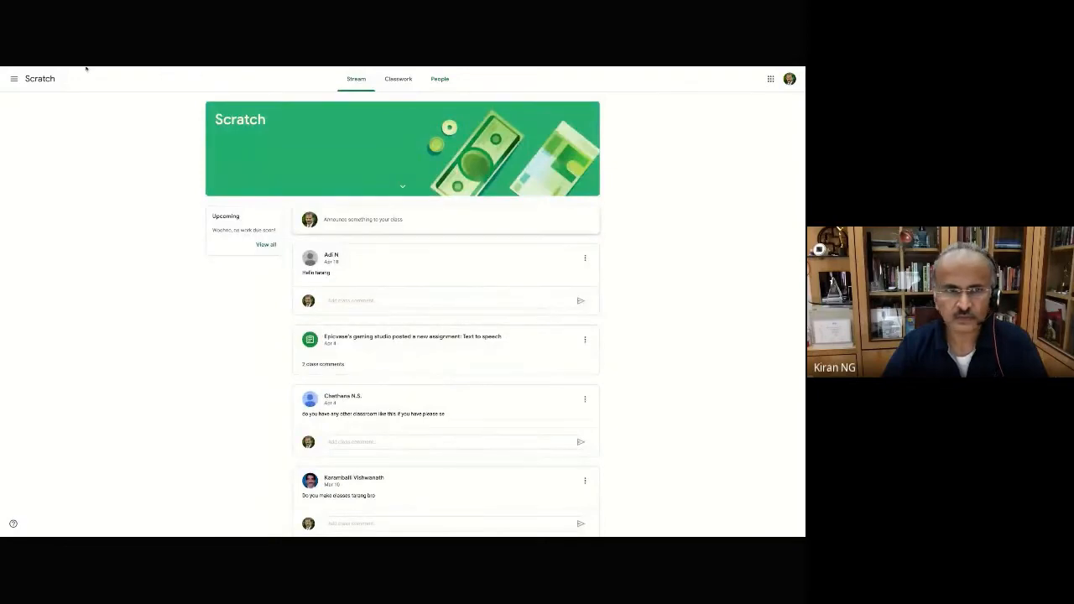
pyautogui.click(8, 68)
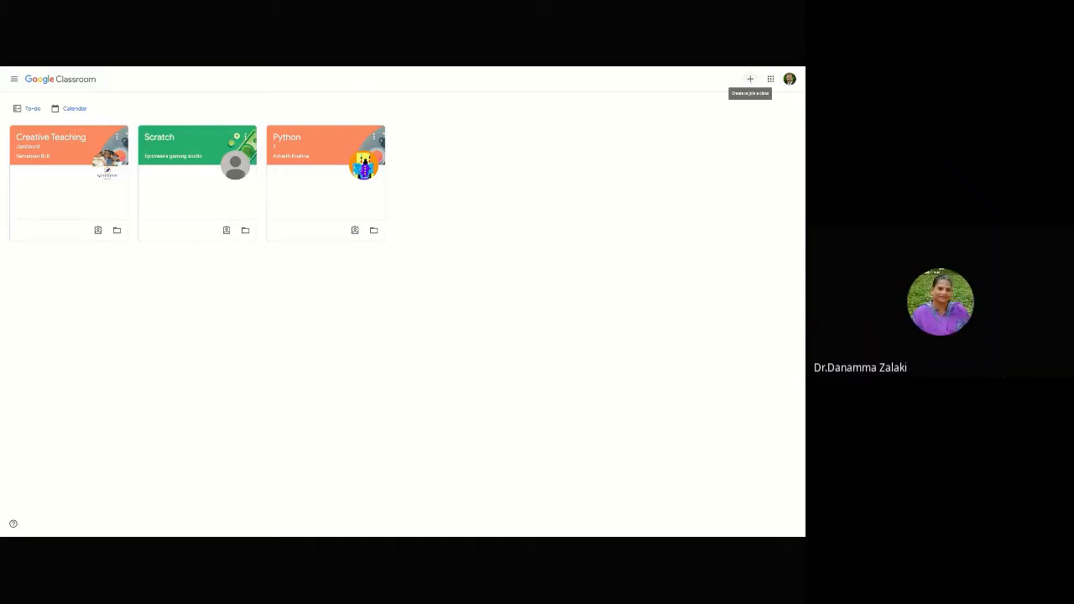
# Start creating a new class, accepting the notice that Classroom is not being used at a school with students.
pyautogui.click(750, 79)
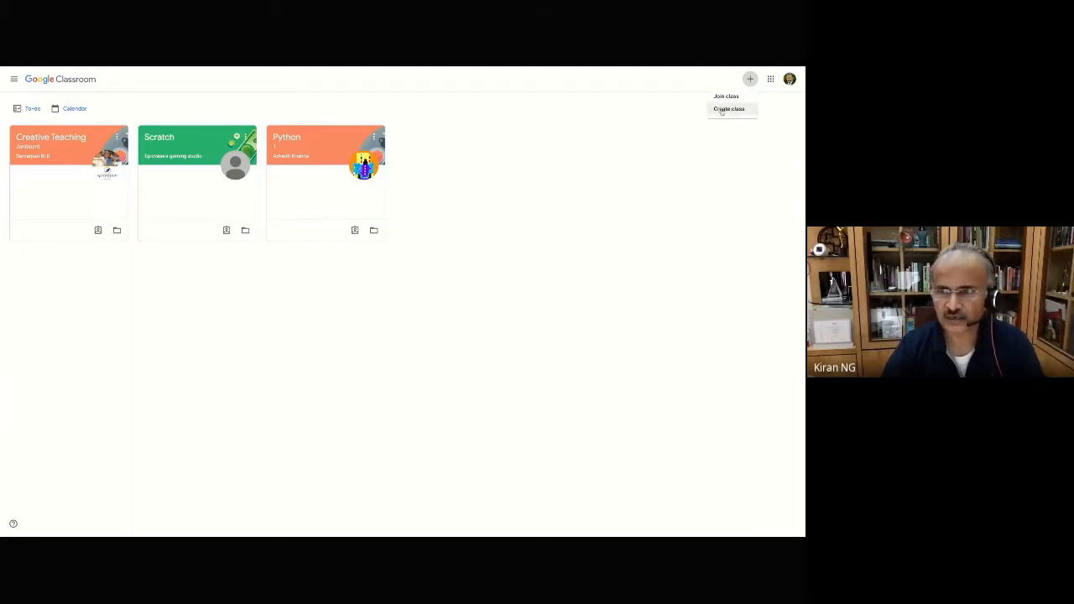
pyautogui.click(726, 110)
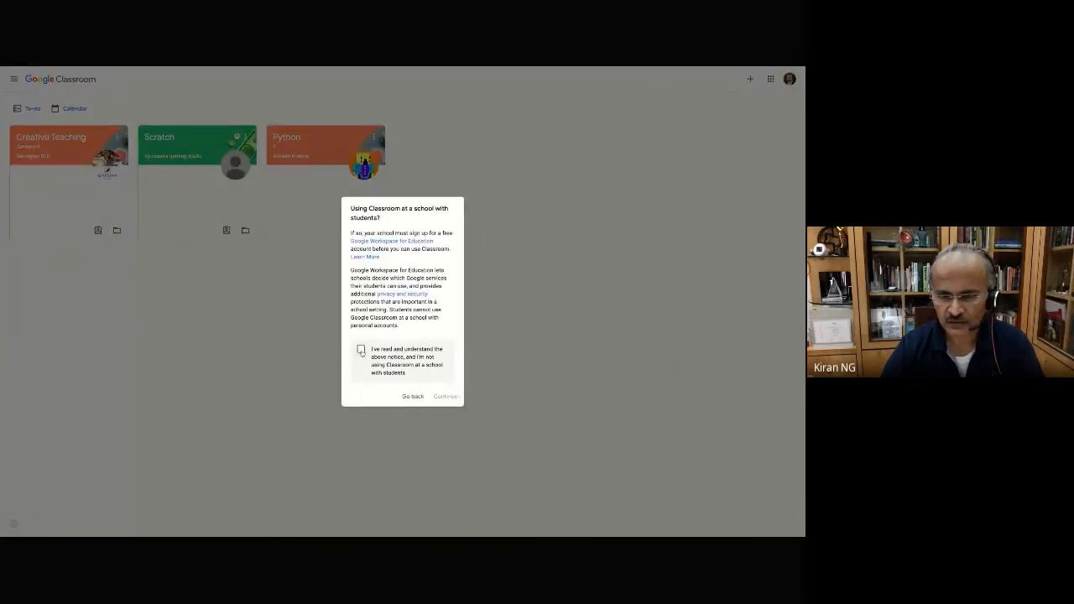
pyautogui.click(361, 350)
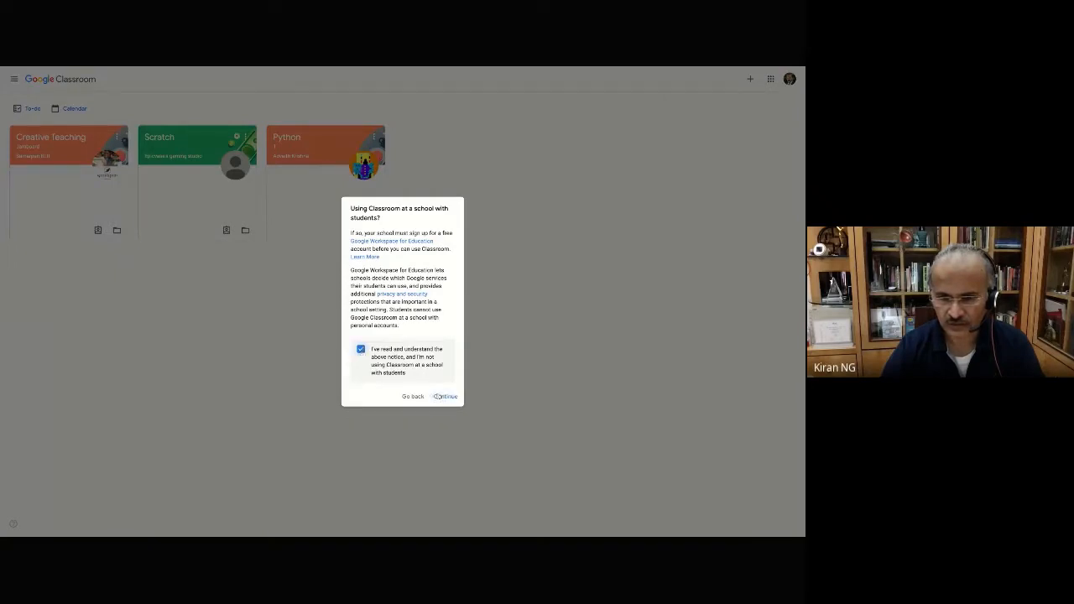
pyautogui.click(446, 396)
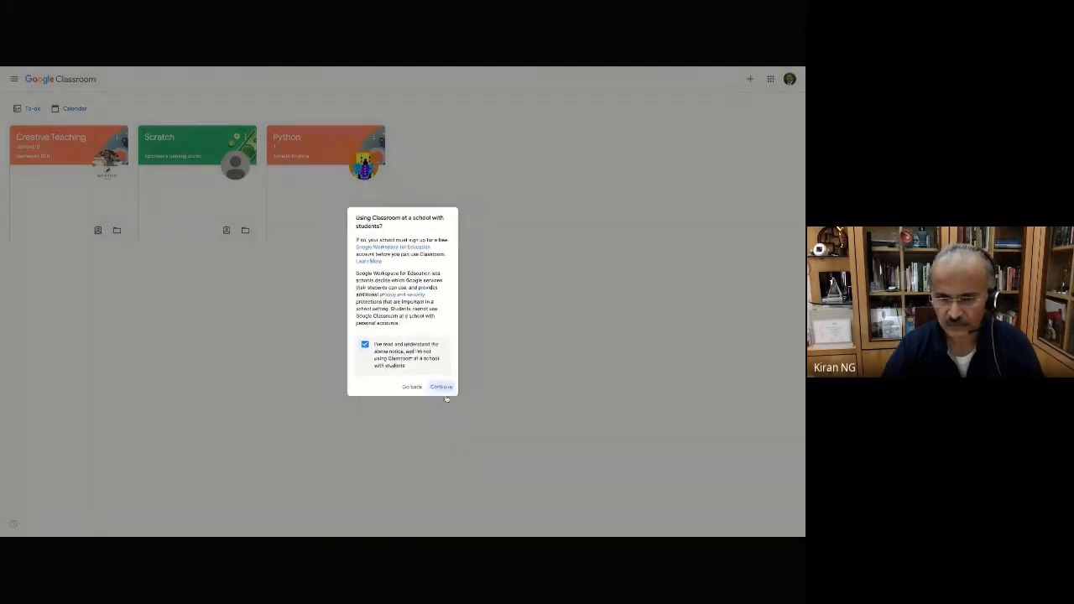
pyautogui.click(337, 255)
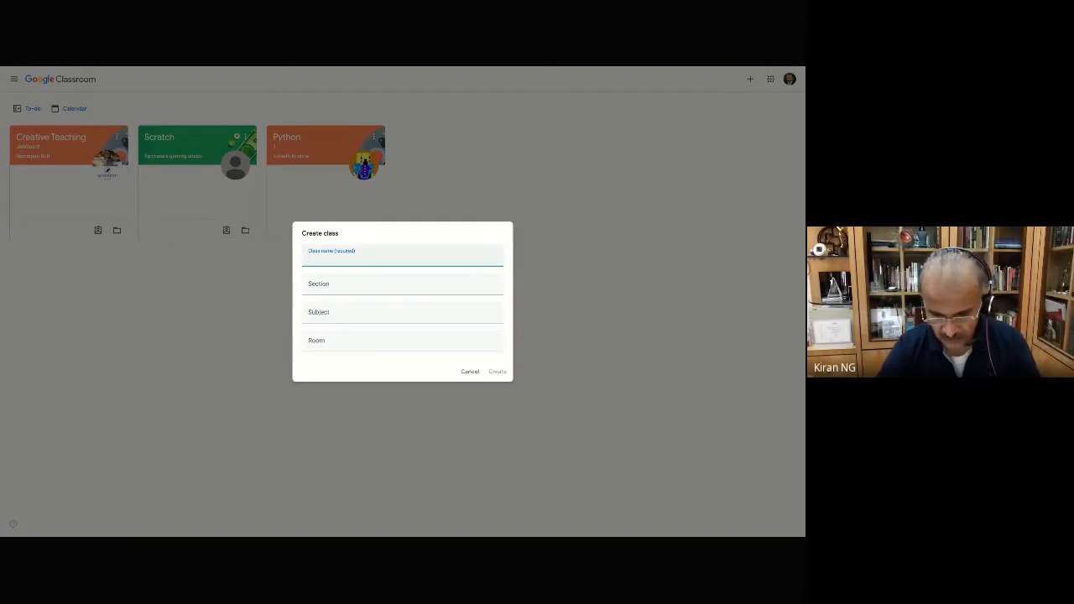
pyautogui.write('Hea')
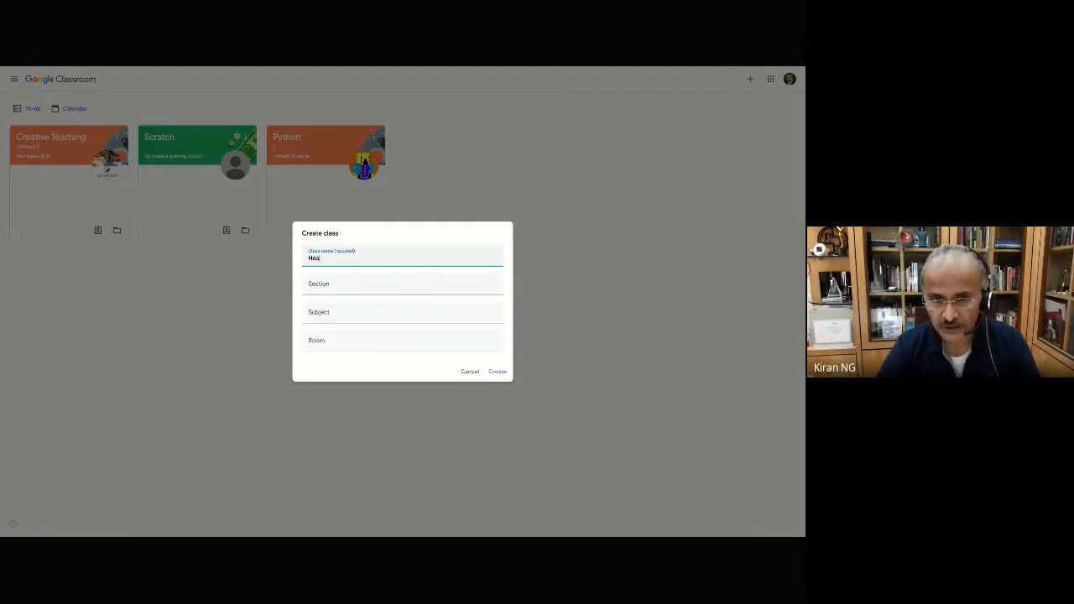
pyautogui.write('dstart')
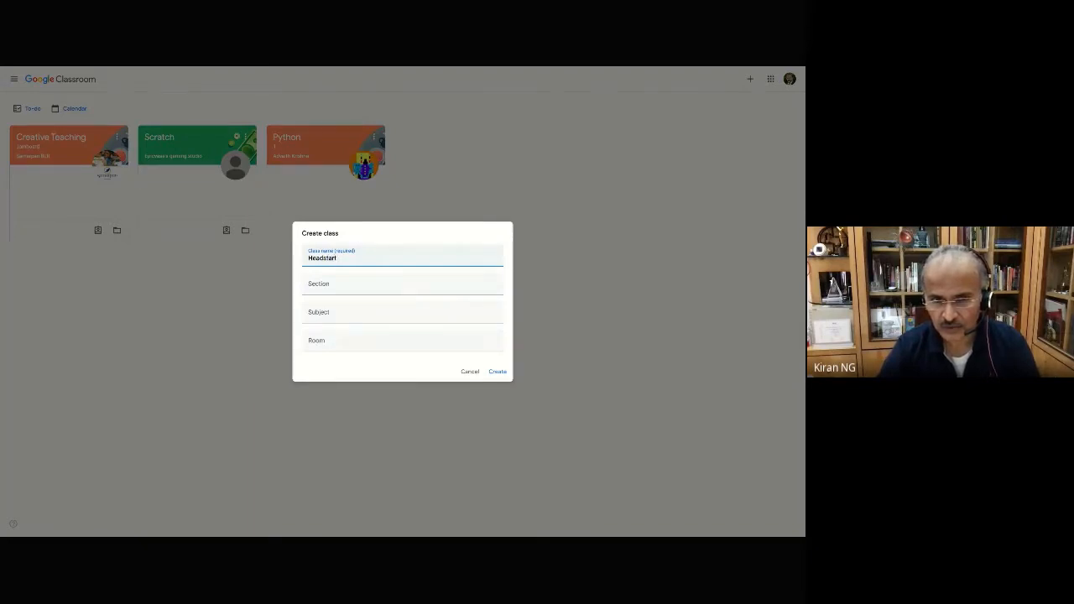
pyautogui.press('BackSpace')
pyautogui.press('BackSpace')
pyautogui.press('BackSpace')
pyautogui.press('BackSpace')
pyautogui.press('BackSpace')
pyautogui.press('BackSpace')
pyautogui.press('BackSpace')
pyautogui.press('BackSpace')
pyautogui.press('BackSpace')
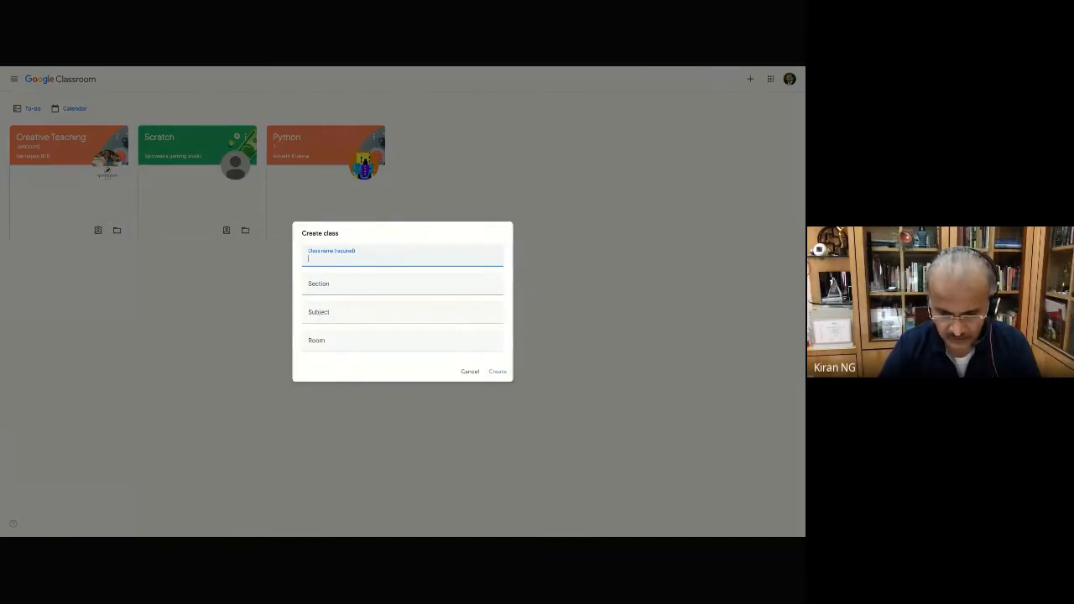
# Name the new class "11th Std - Vidyaniketan PU college" and enter "C Secion" as its section.
pyautogui.write('11th Std')
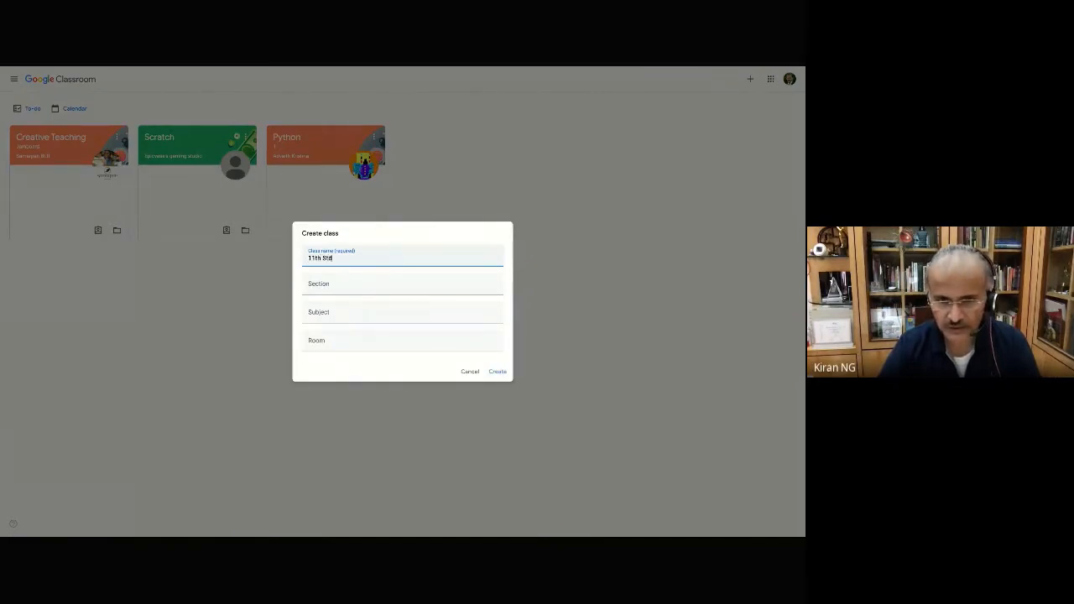
pyautogui.press('Tab')
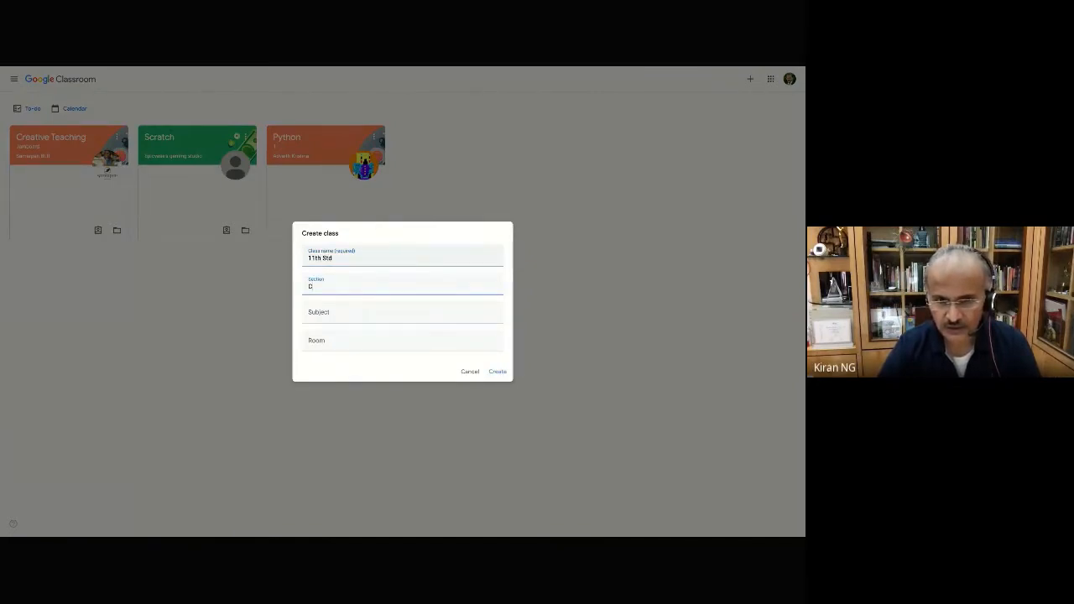
pyautogui.write('C Secion')
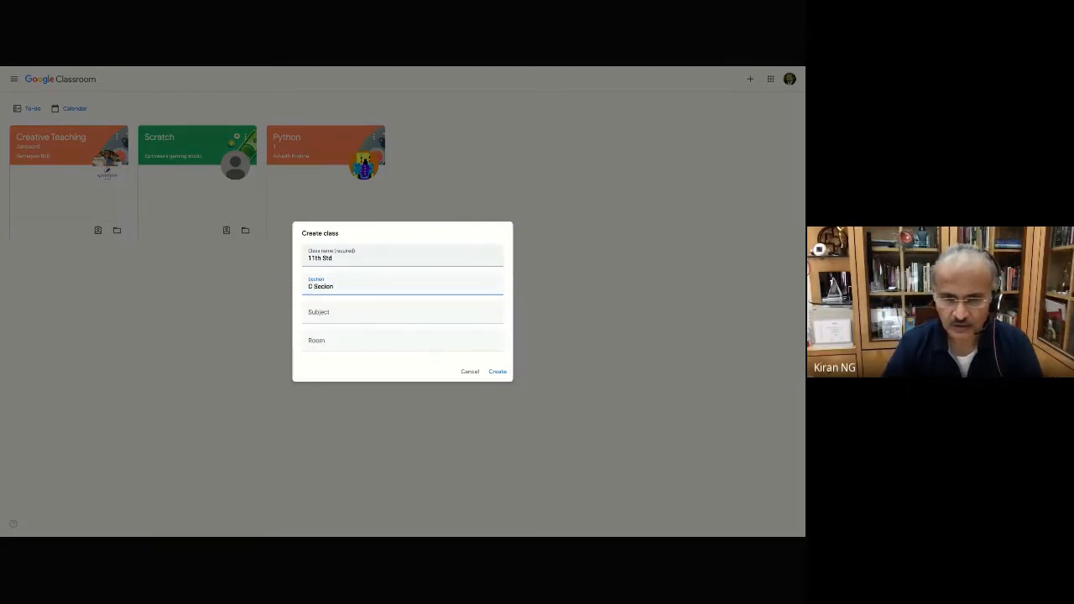
pyautogui.click(338, 259)
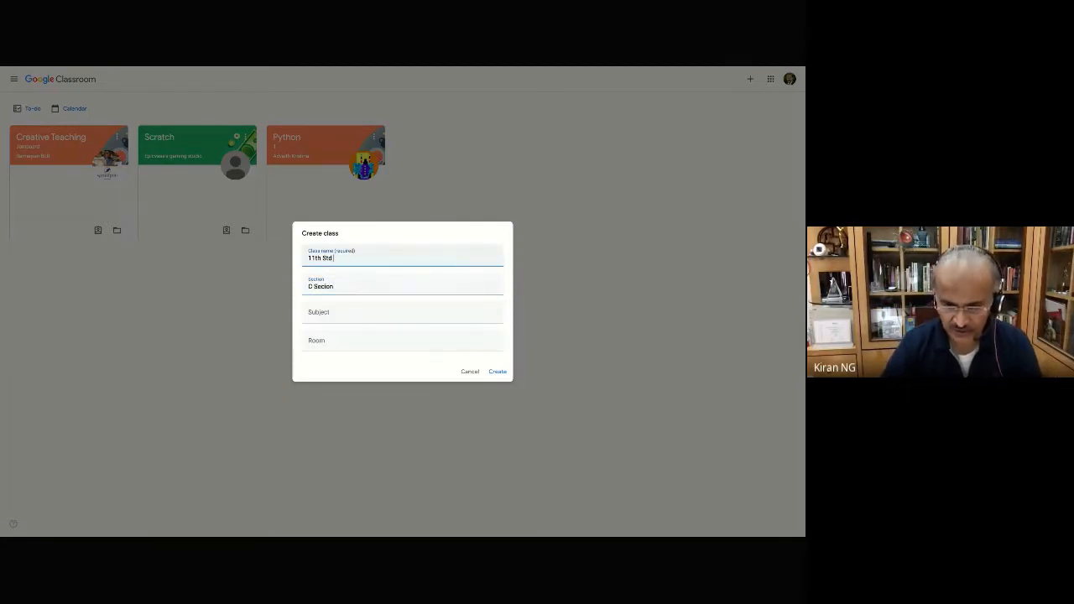
pyautogui.write('- Vid')
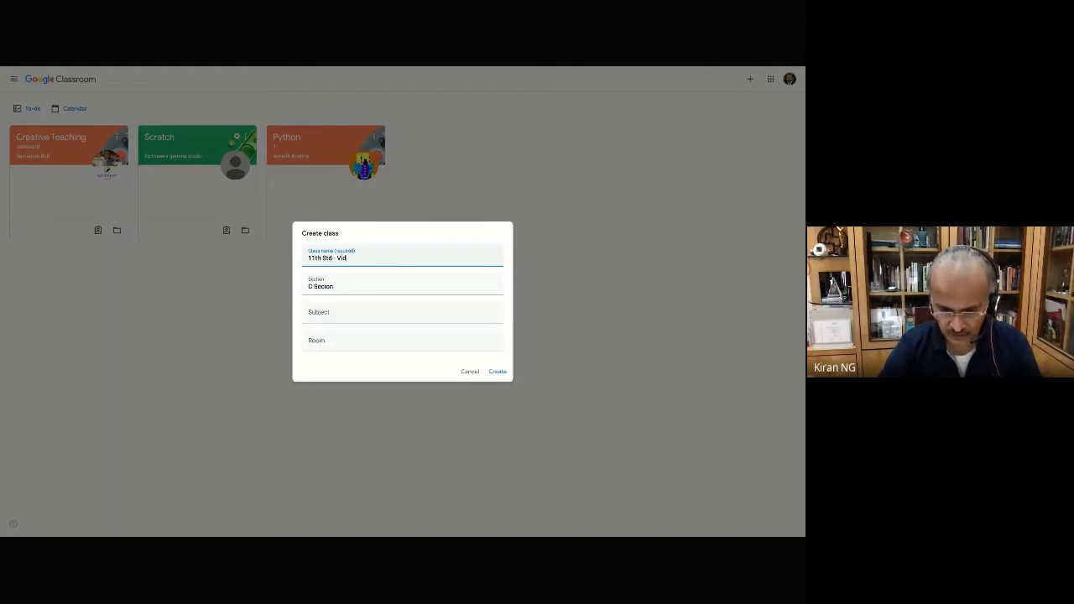
pyautogui.write('yanike')
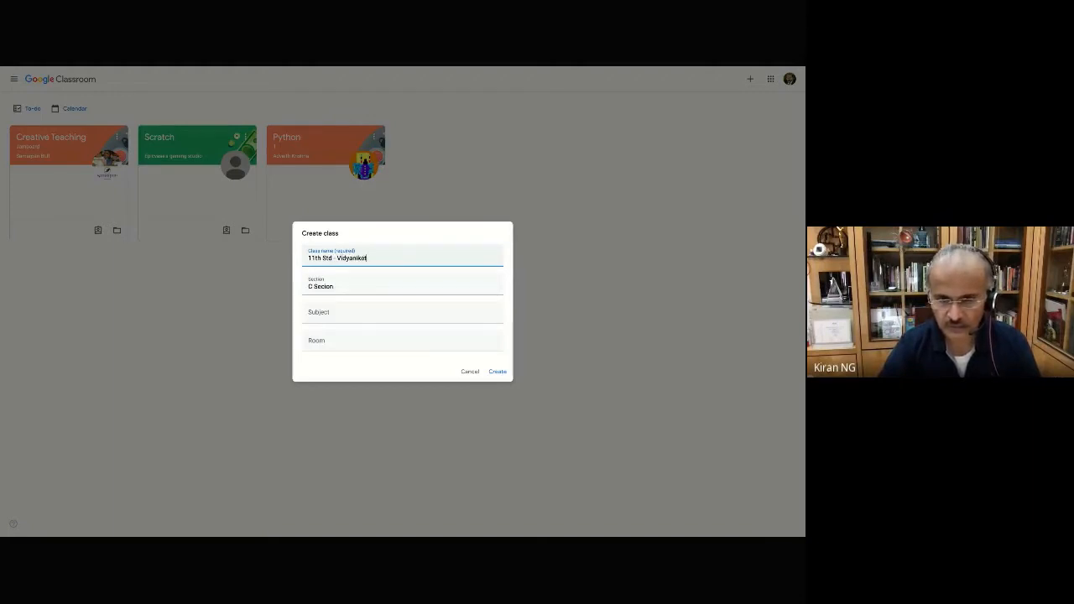
pyautogui.write('tan Scho')
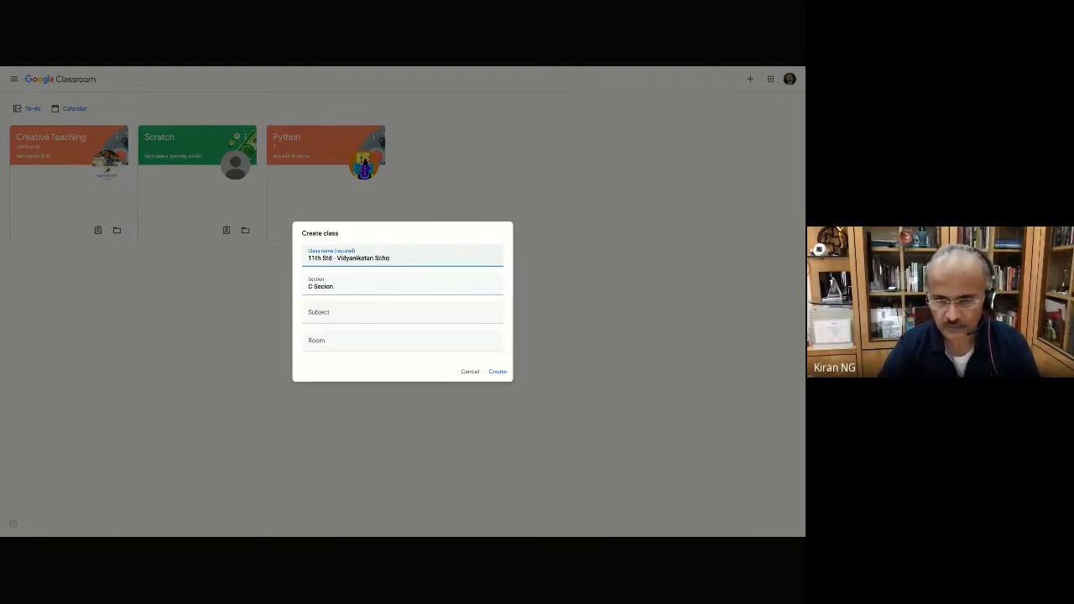
pyautogui.write(' PU co')
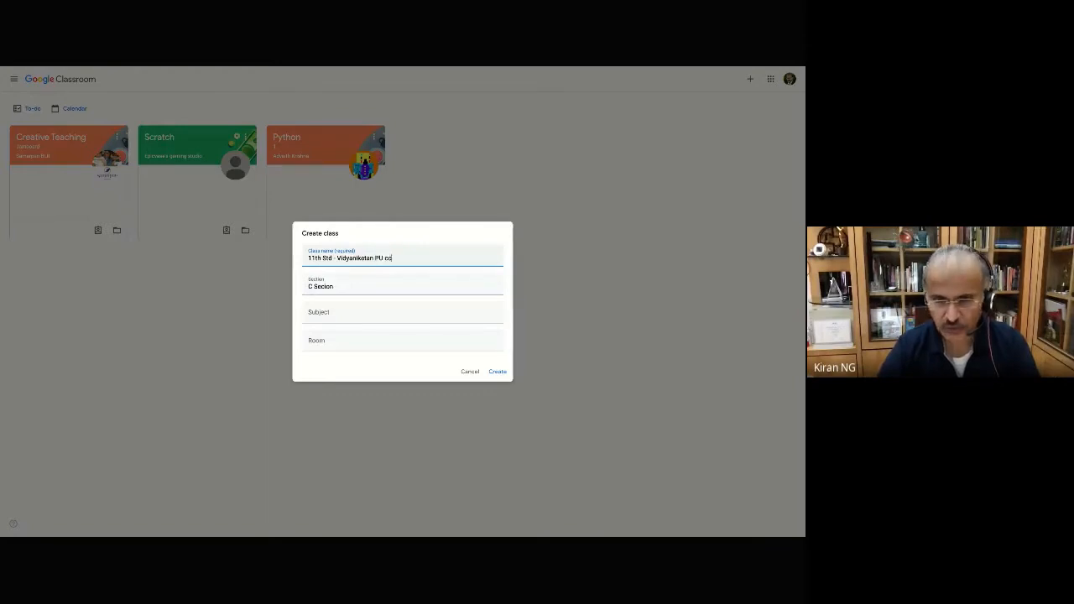
pyautogui.write('lleg')
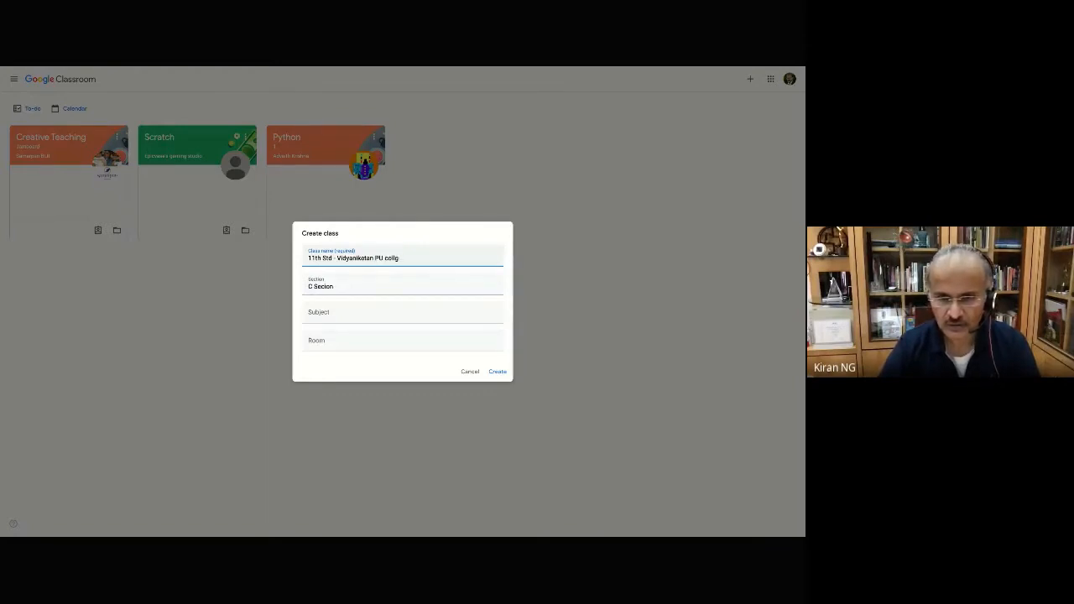
pyautogui.write('e')
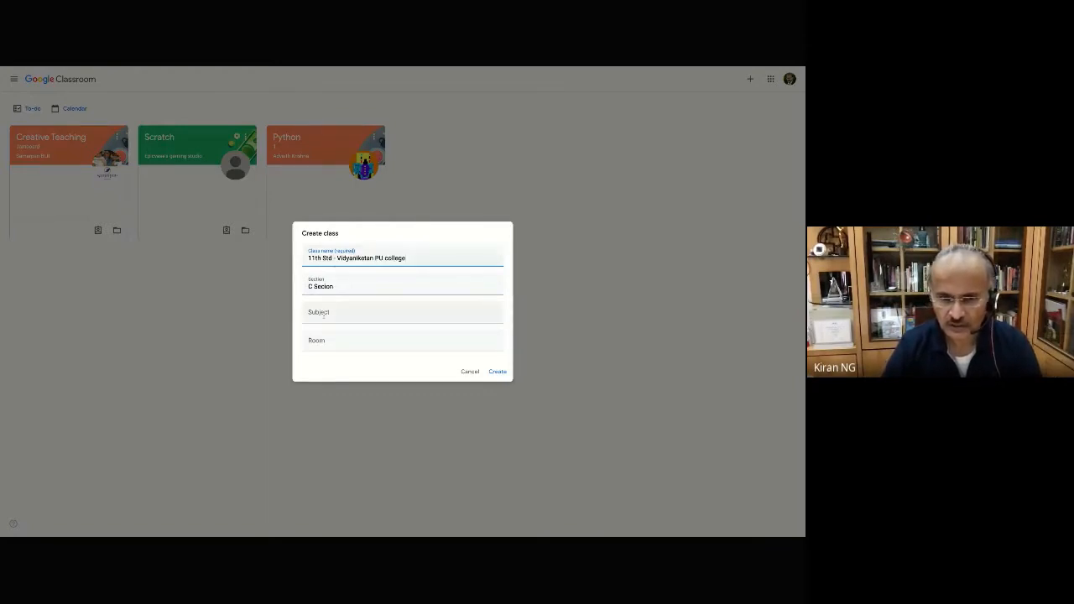
# Set the subject to Science and the room to Mahatma Gandhi, and create the class, dismissing the student invitation tip.
pyautogui.click(323, 315)
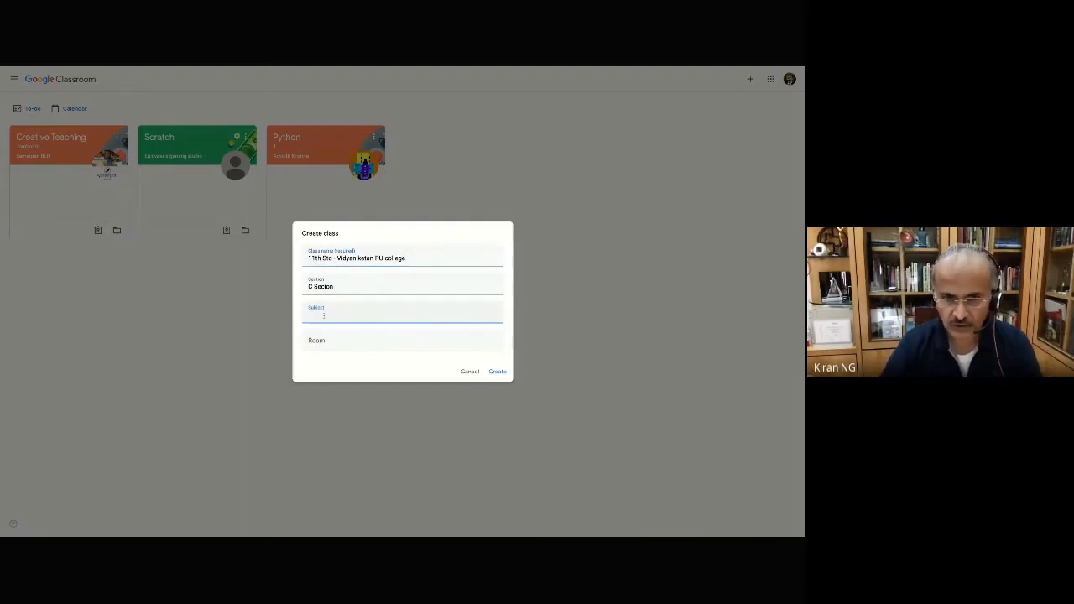
pyautogui.write('Scie')
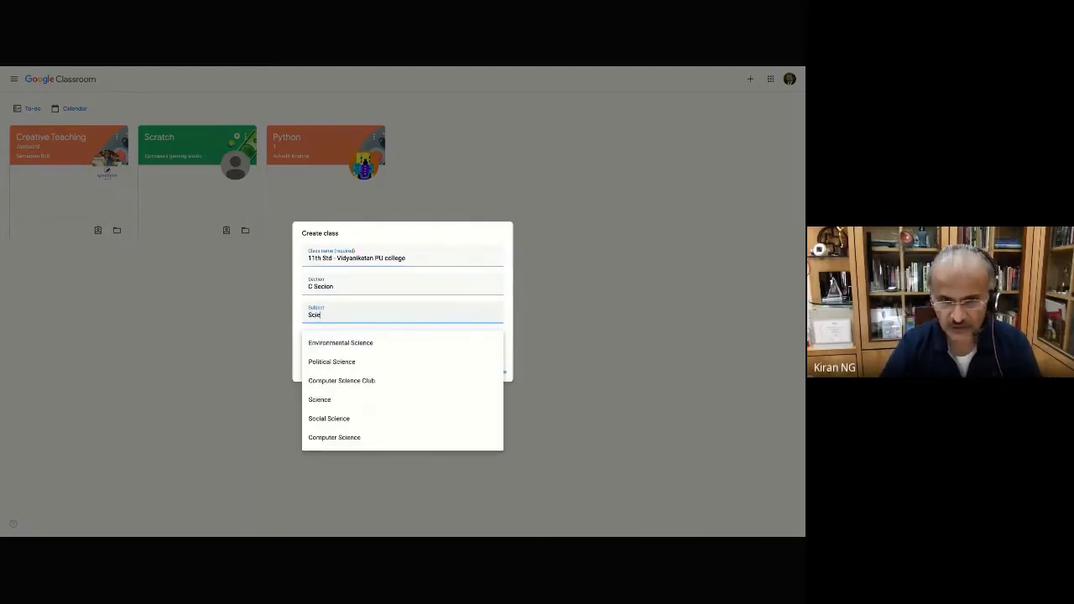
pyautogui.click(317, 399)
pyautogui.click(332, 344)
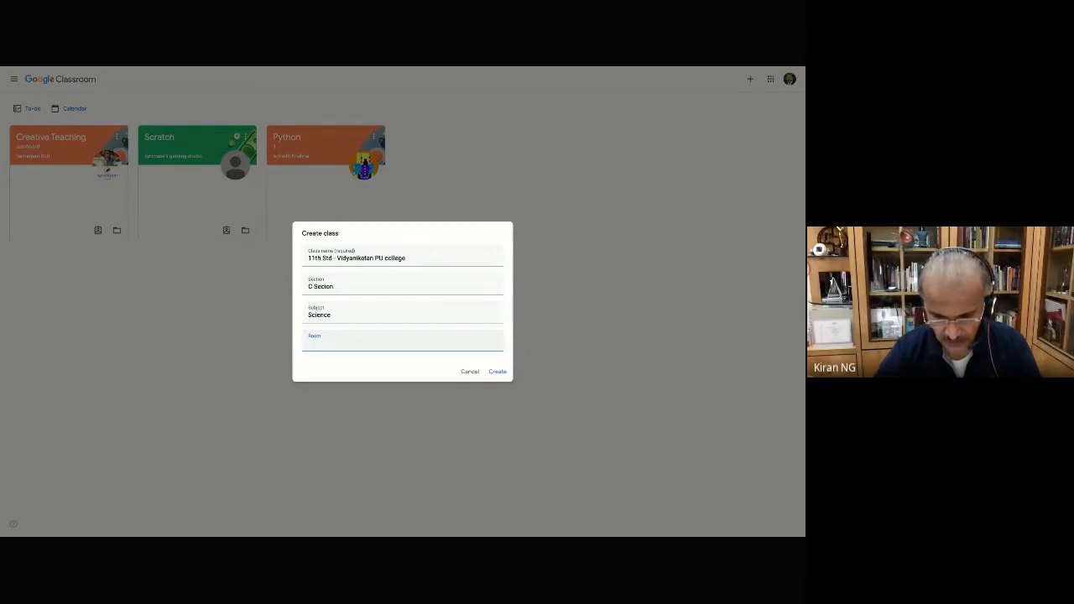
pyautogui.write('Math')
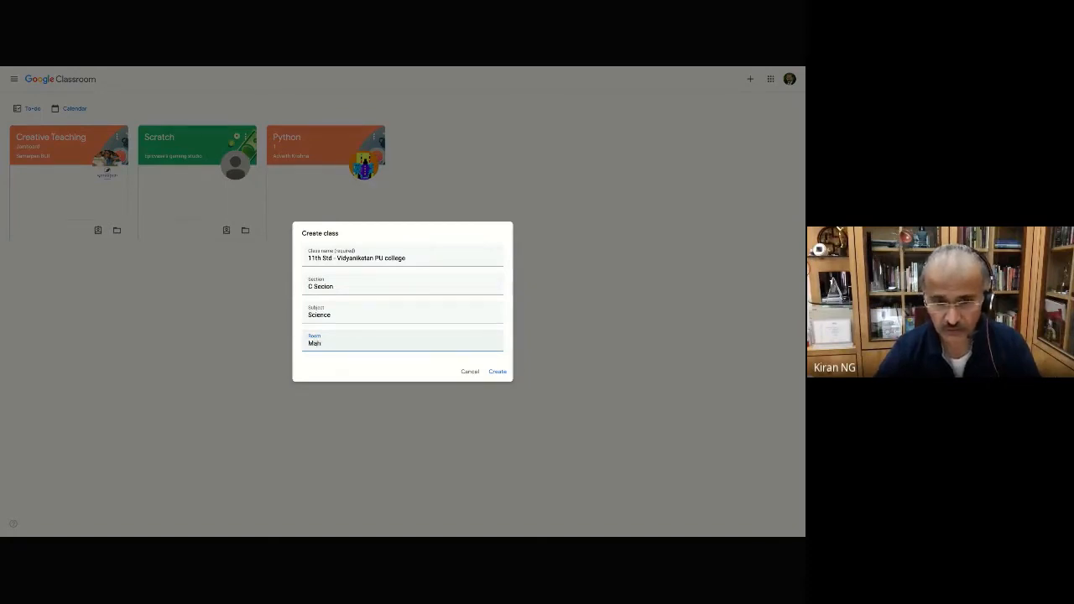
pyautogui.write('tma')
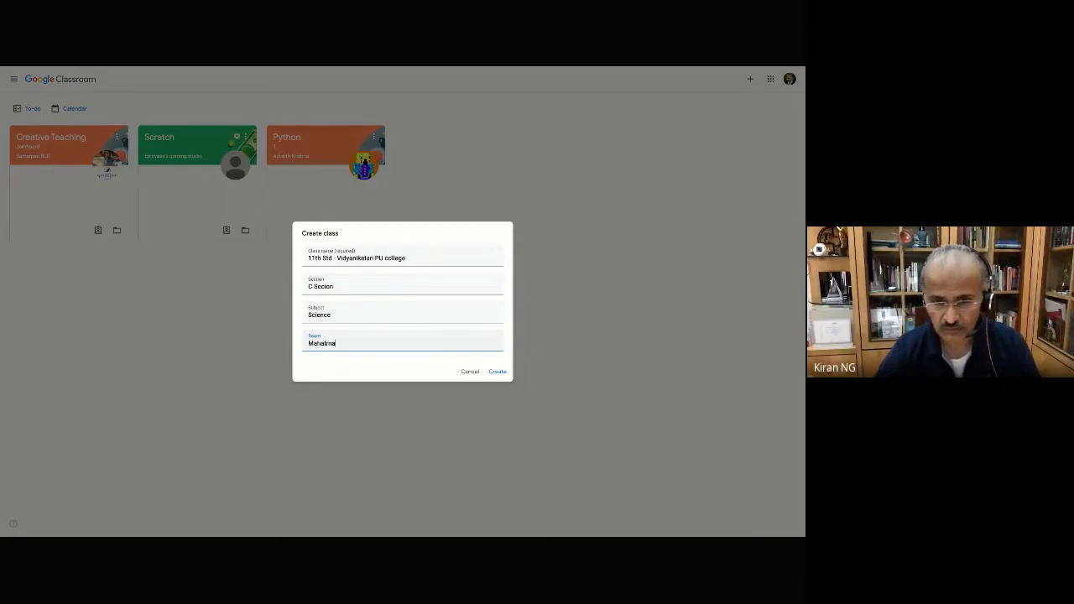
pyautogui.write(' Gandhi')
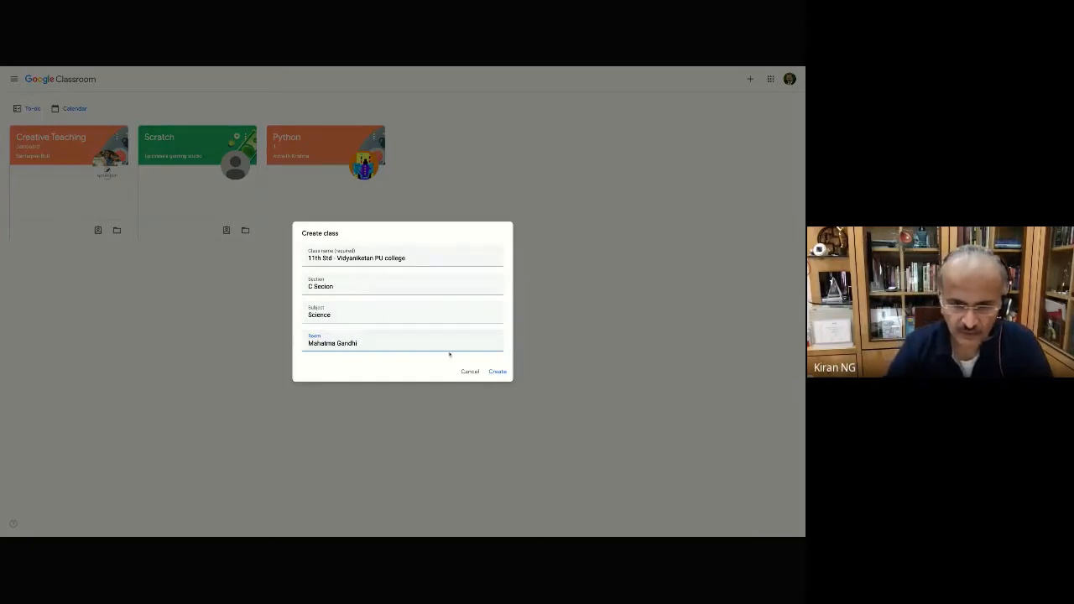
pyautogui.click(497, 372)
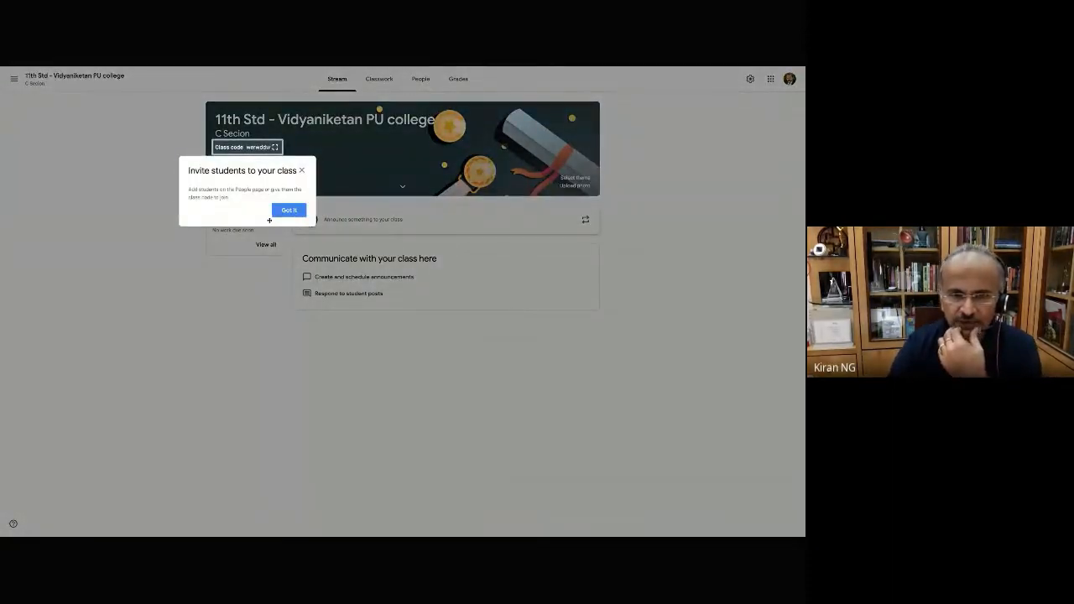
pyautogui.click(282, 210)
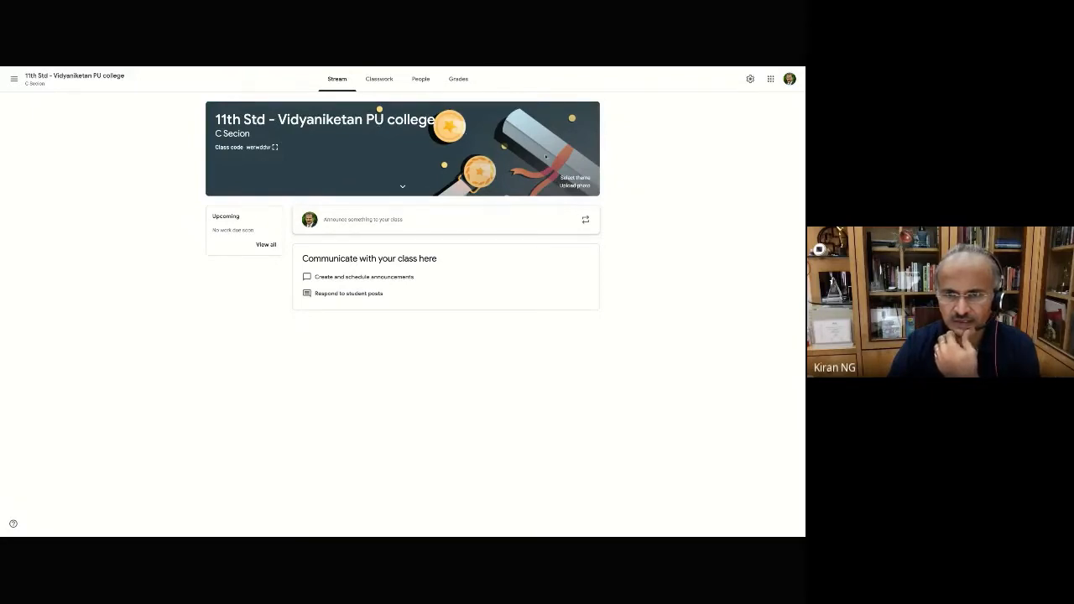
# Change the class banner to the orange theme with coffee cups from the General gallery.
pyautogui.click(585, 180)
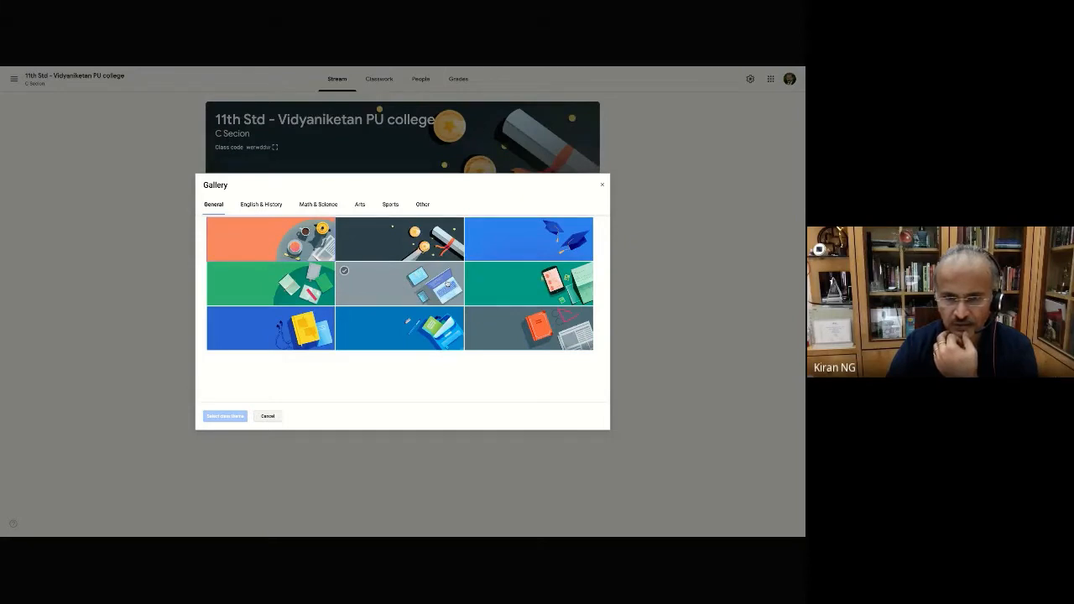
pyautogui.click(305, 254)
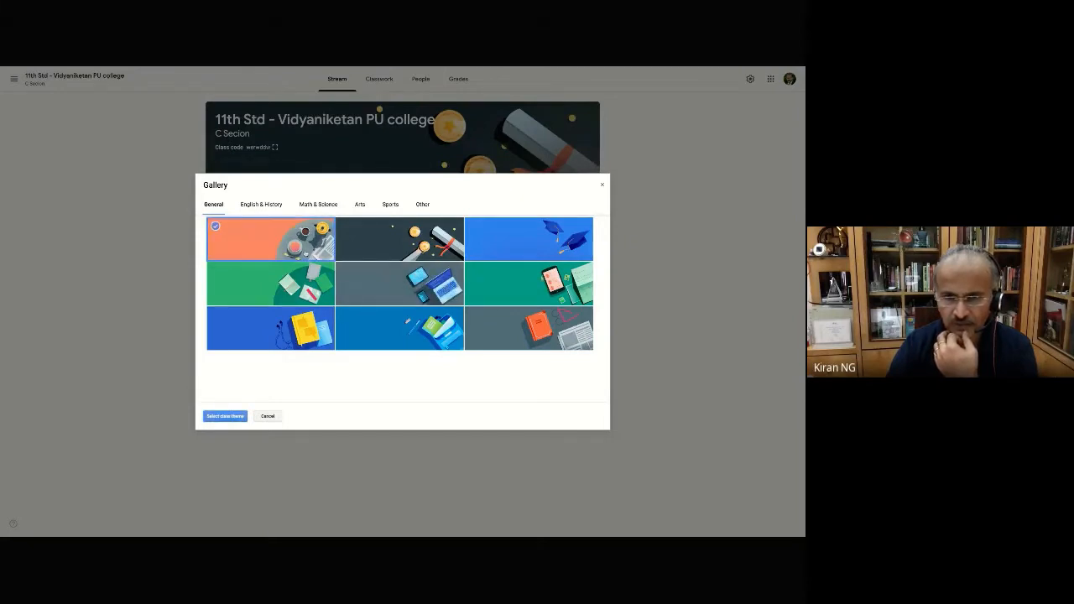
pyautogui.click(225, 417)
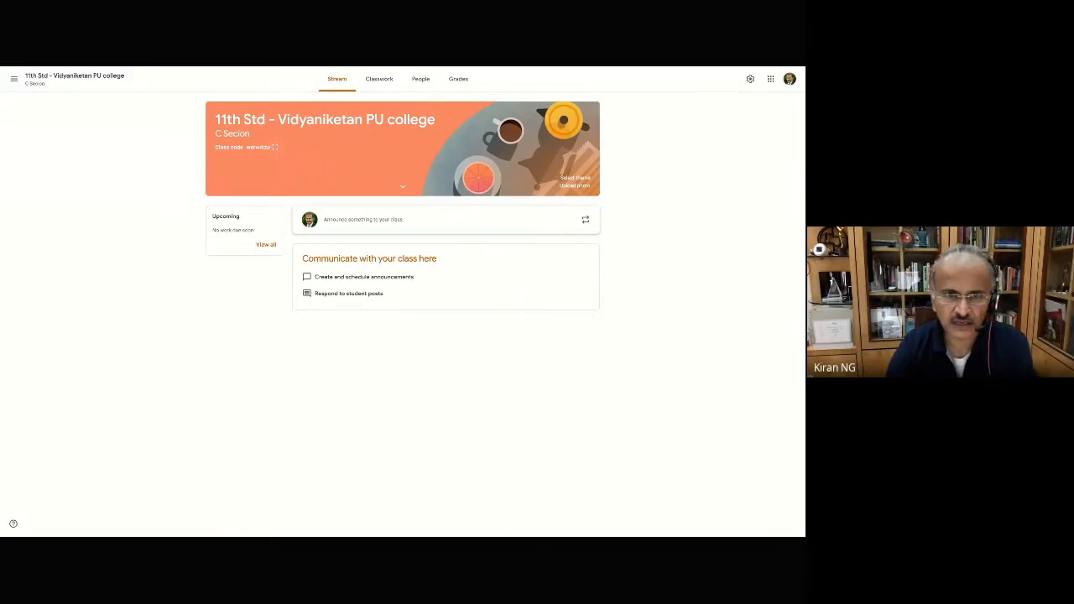
# Enlarge the class code, copy the class invite link, and close the code display.
pyautogui.click(274, 147)
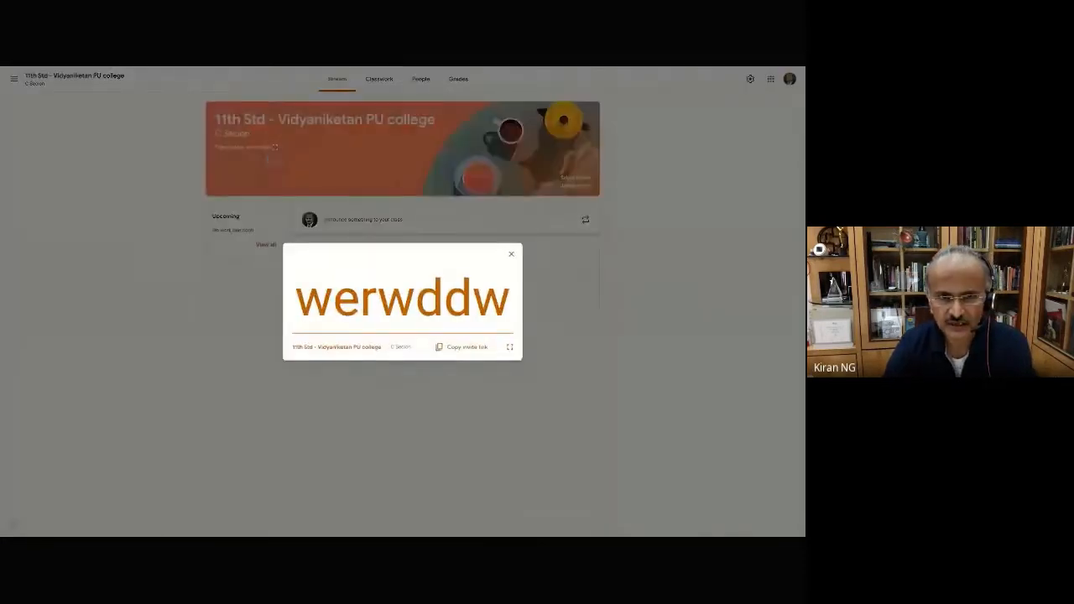
pyautogui.click(463, 349)
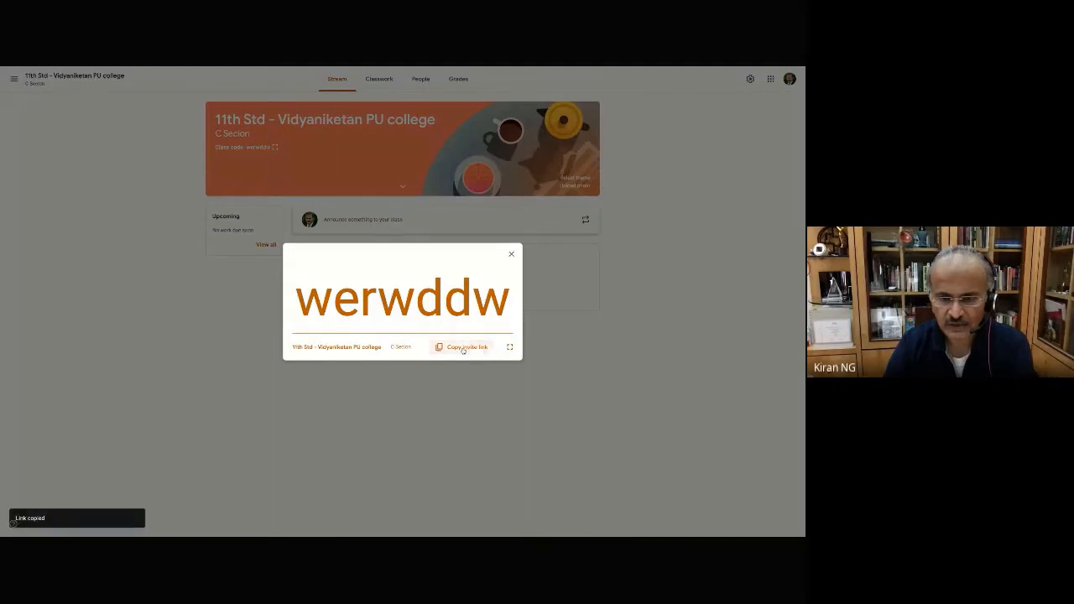
pyautogui.click(511, 254)
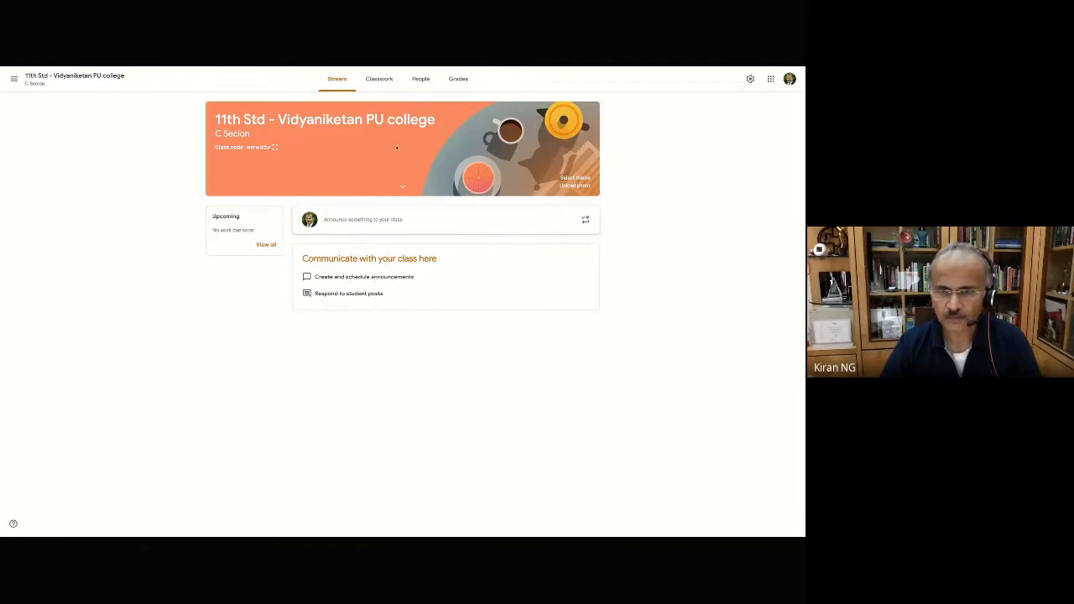
# Invite a student to the class by looking up the contact's name and choosing the matching e-mail suggestion.
pyautogui.click(419, 82)
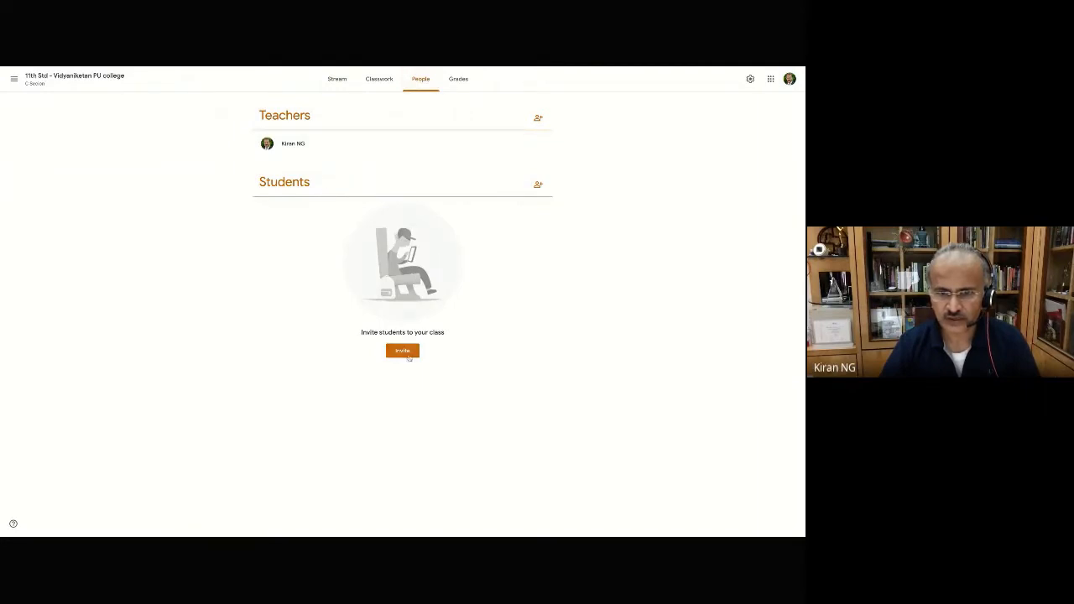
pyautogui.click(407, 354)
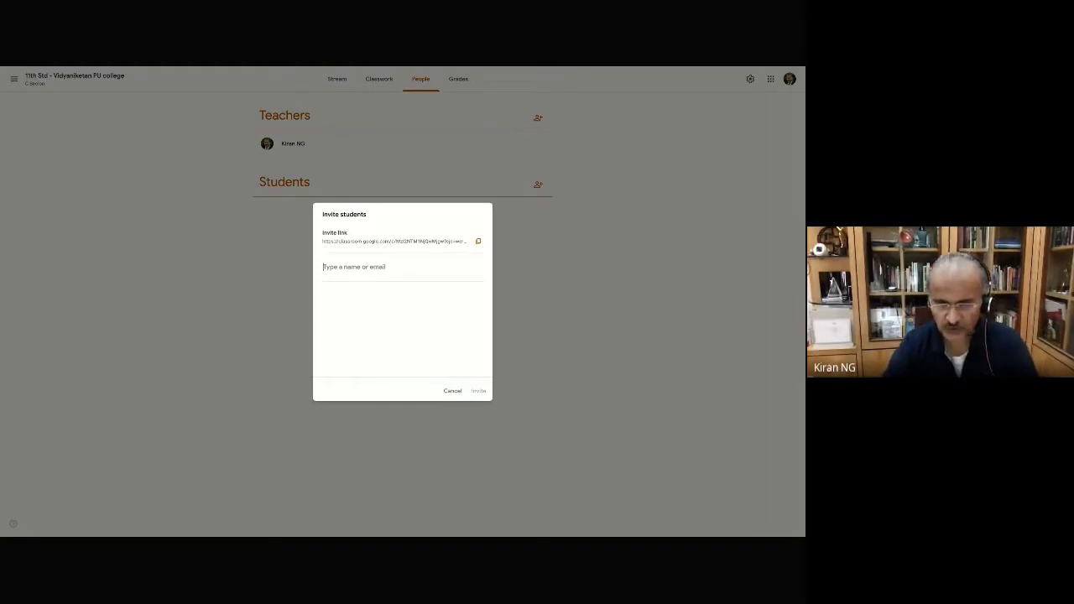
pyautogui.write('kira')
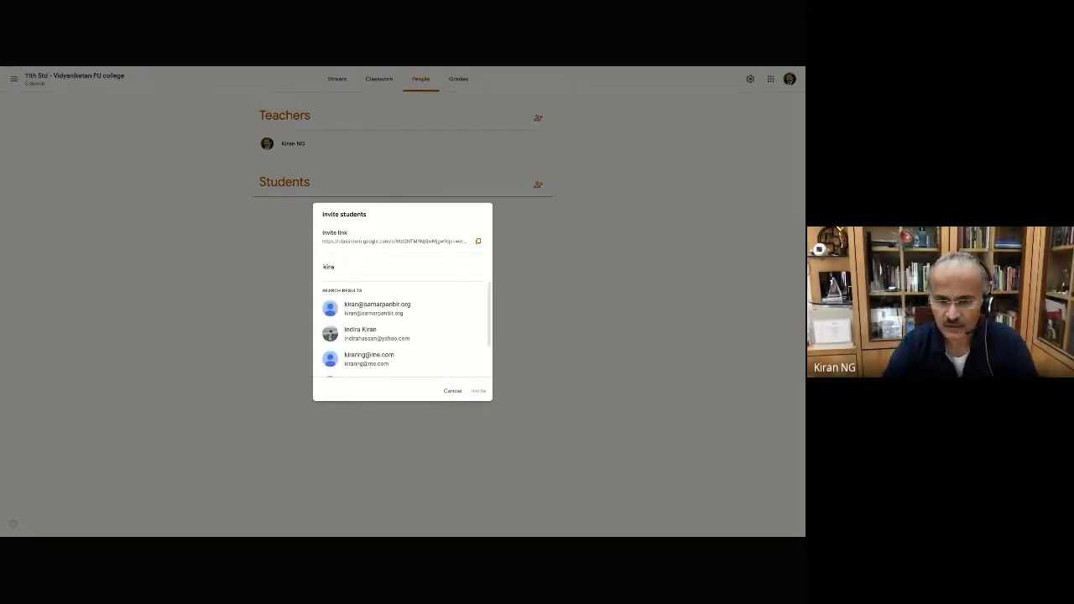
pyautogui.click(385, 362)
pyautogui.click(475, 391)
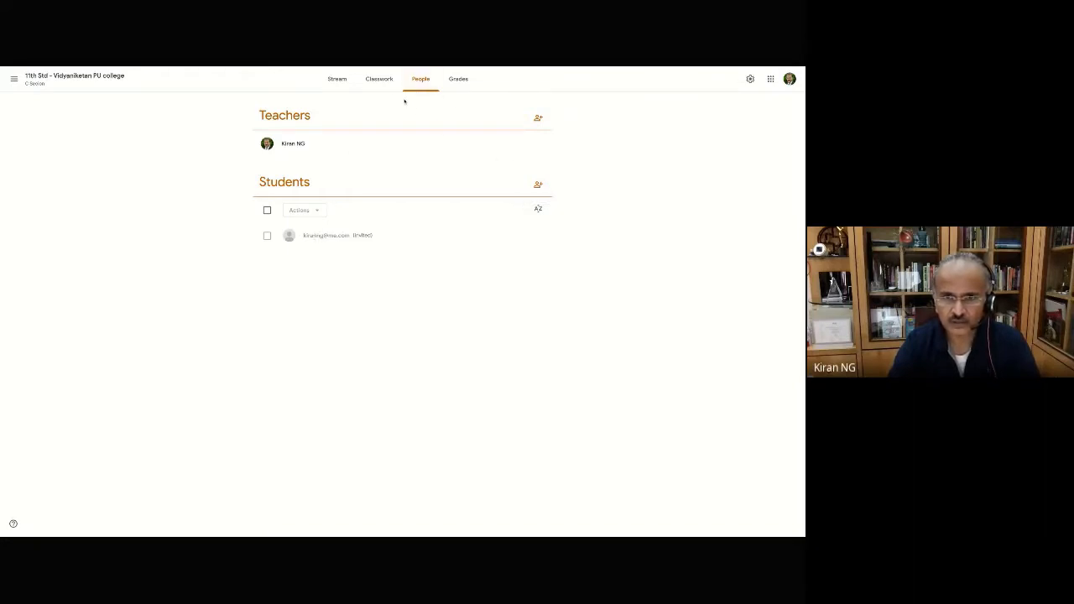
# Check the class's full list of work to review from the Stream page and return to the stream.
pyautogui.click(338, 79)
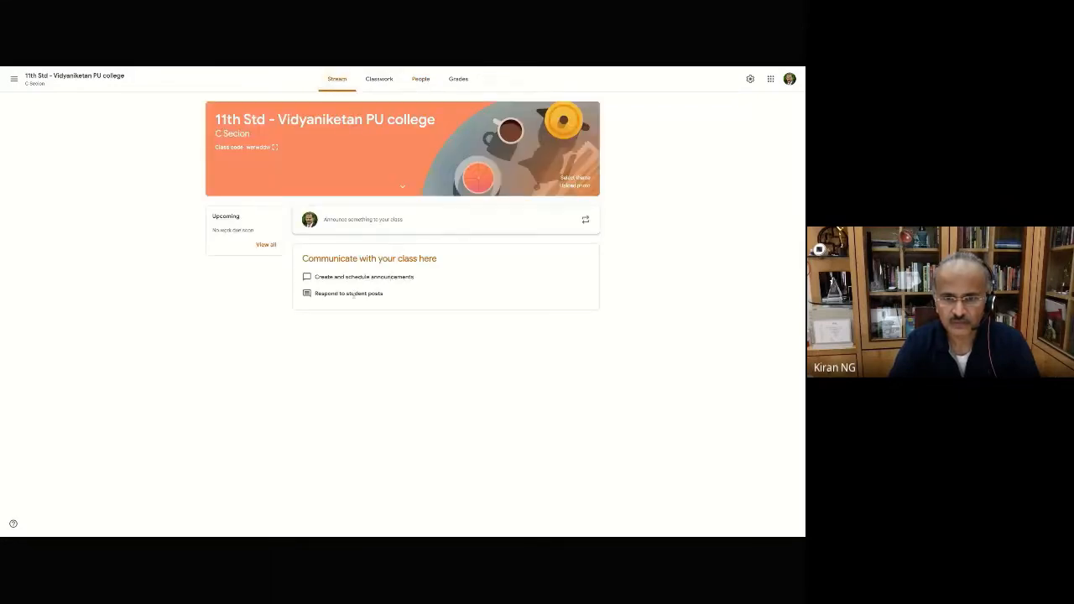
pyautogui.click(266, 245)
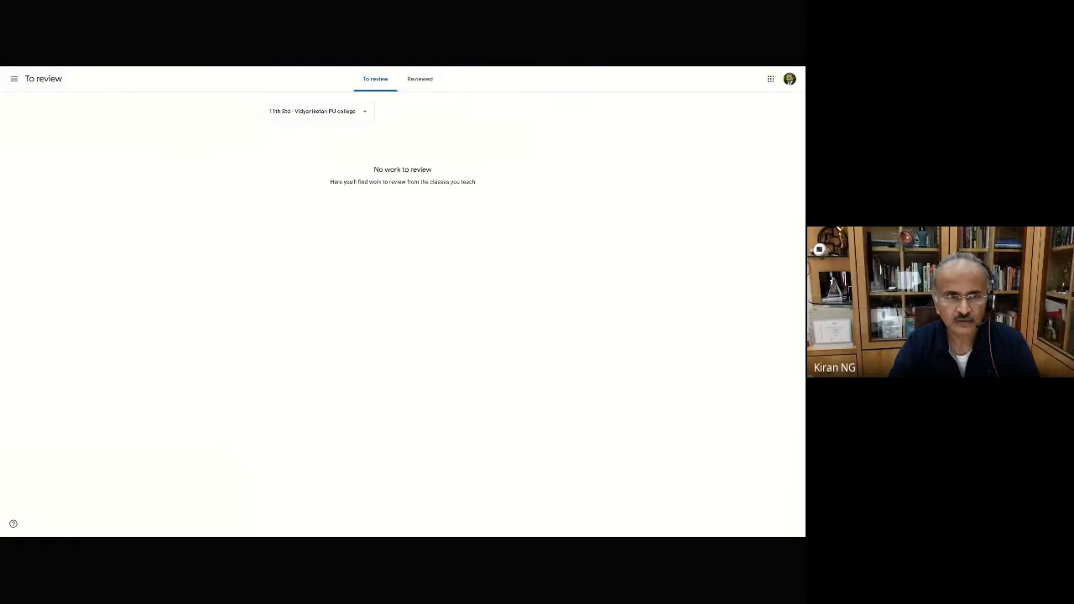
pyautogui.click(29, 67)
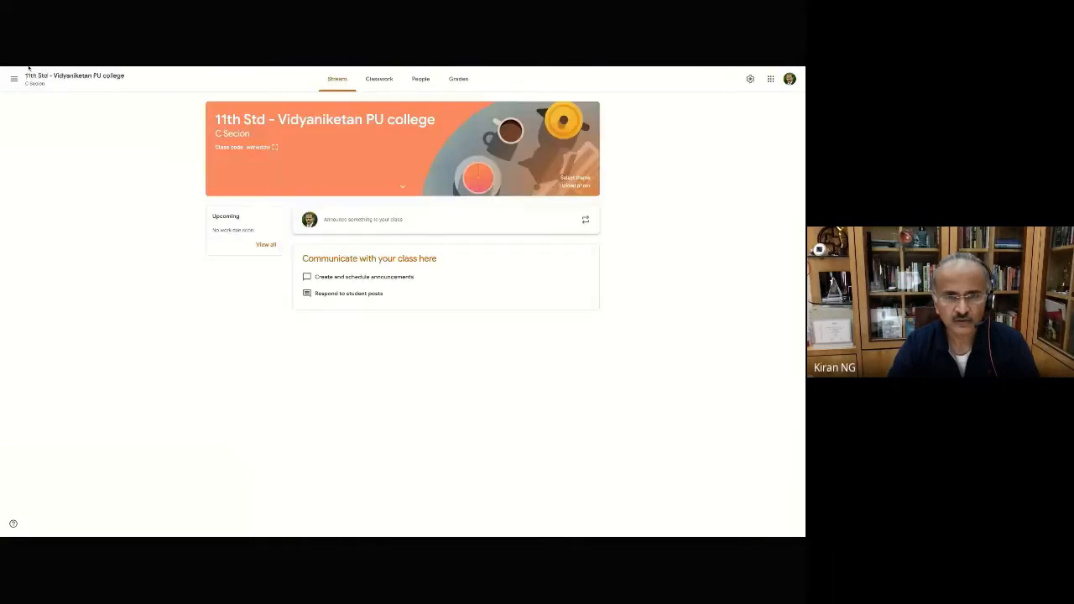
# Start an announcement for all students in the stream with the text "Tomorrow we are having Creative Computing Session at 11:00 AM".
pyautogui.click(378, 220)
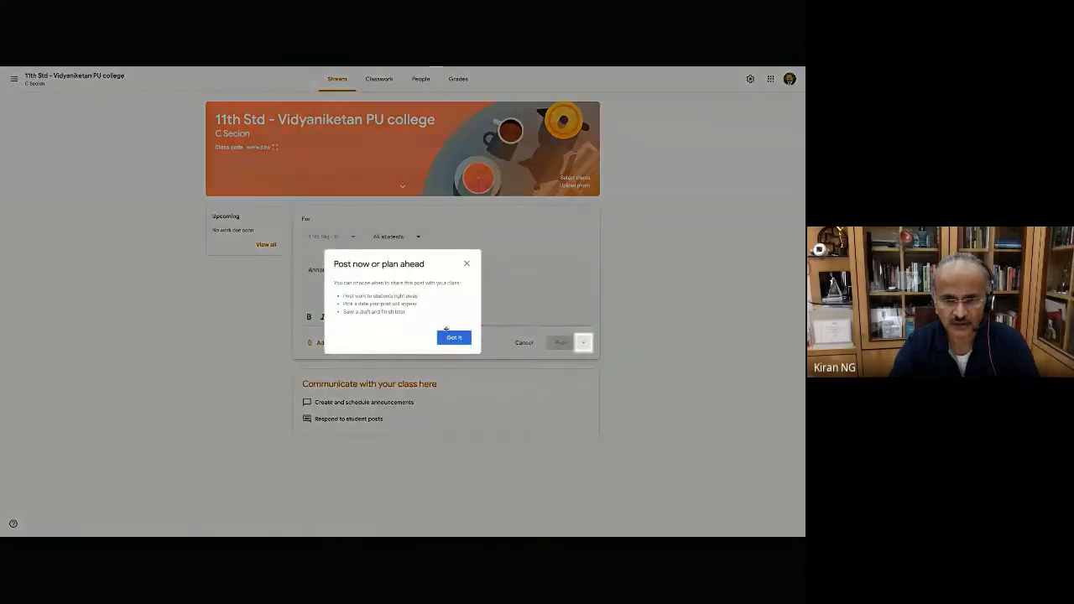
pyautogui.click(468, 263)
pyautogui.click(411, 268)
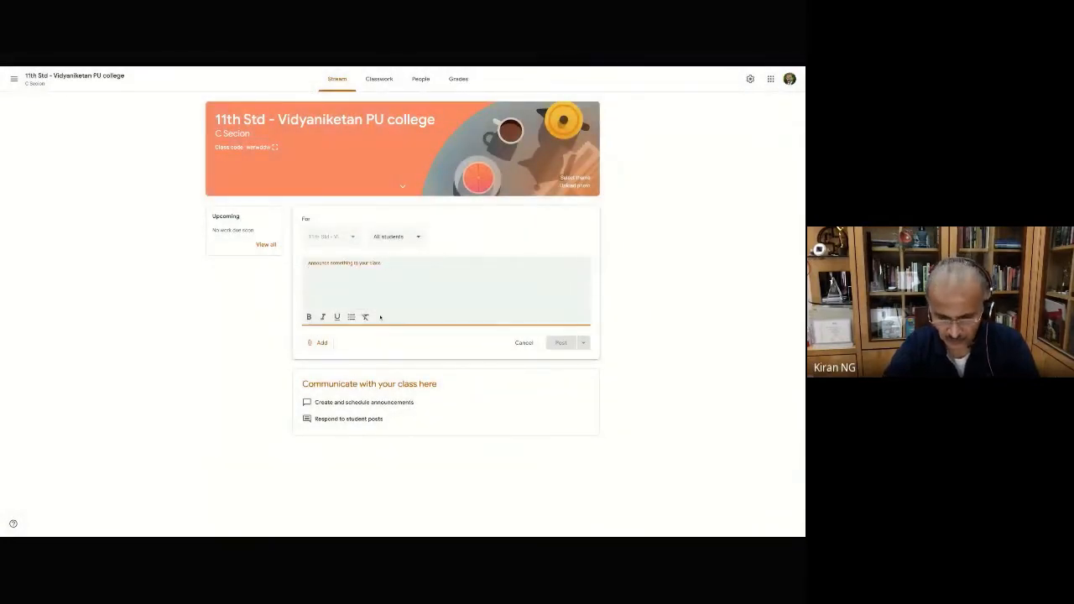
pyautogui.write('Tomorrow')
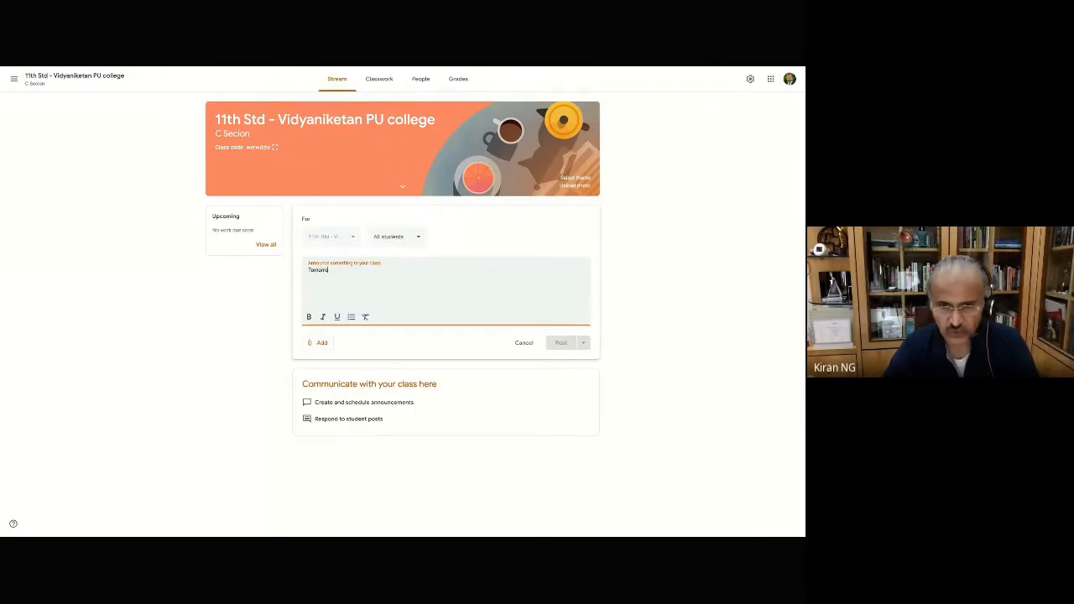
pyautogui.write(' we are')
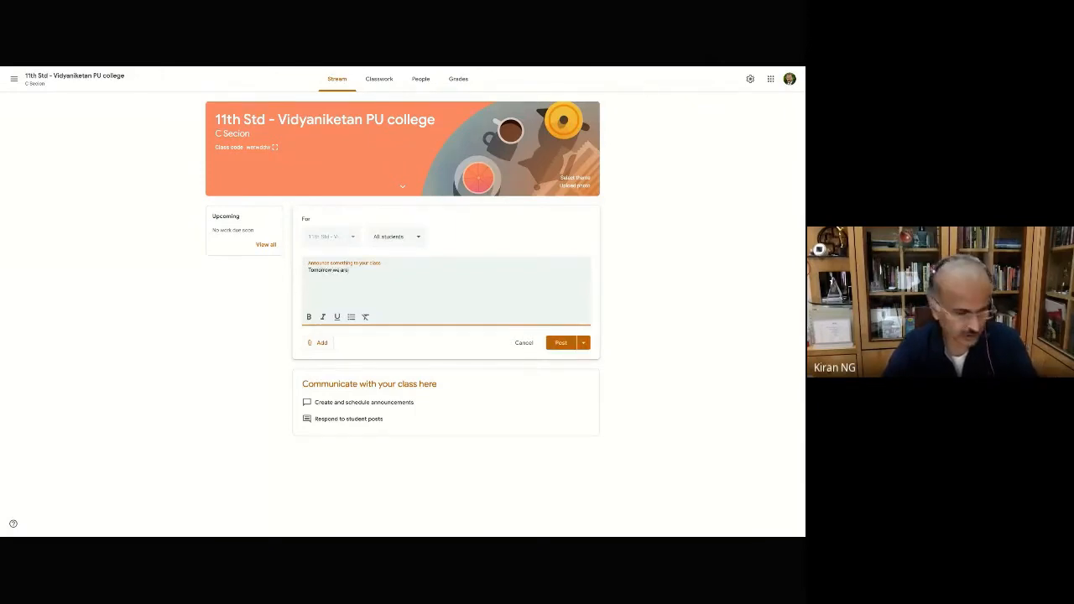
pyautogui.write(' having Diwal')
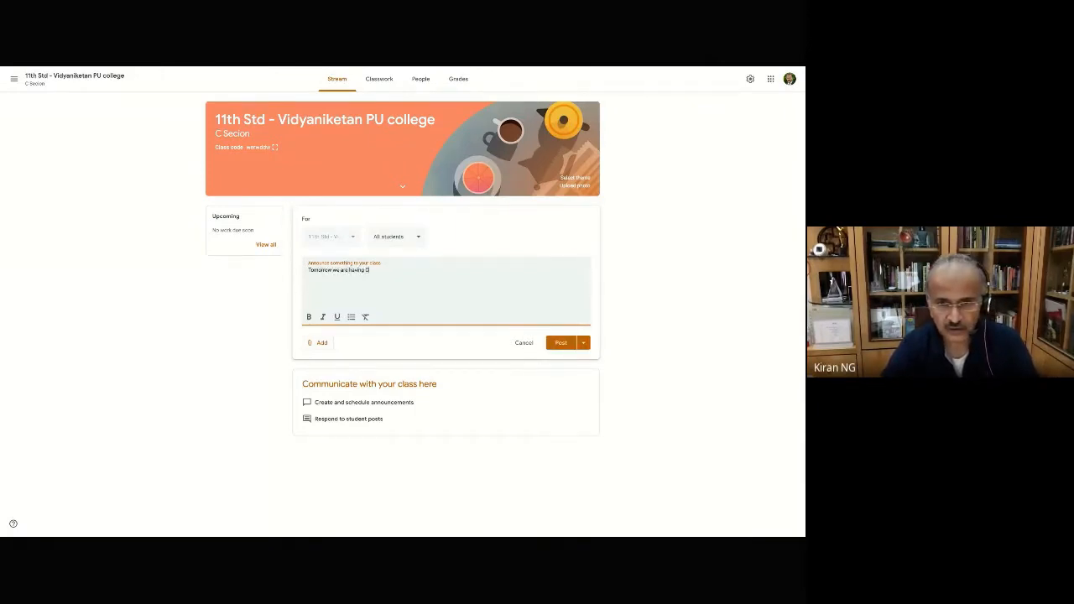
pyautogui.write('ive C')
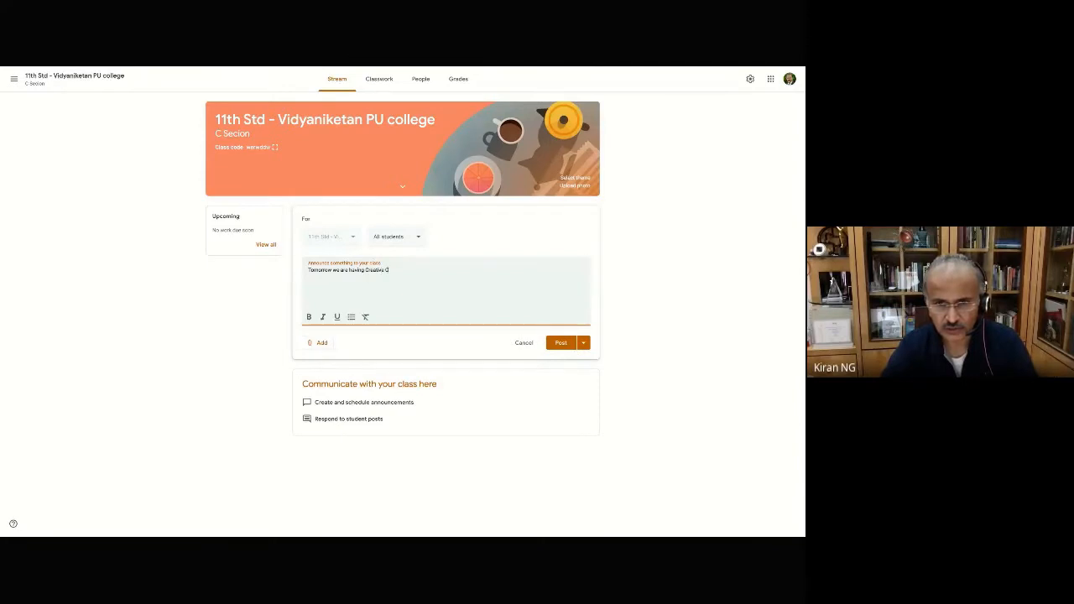
pyautogui.write('omputing Se')
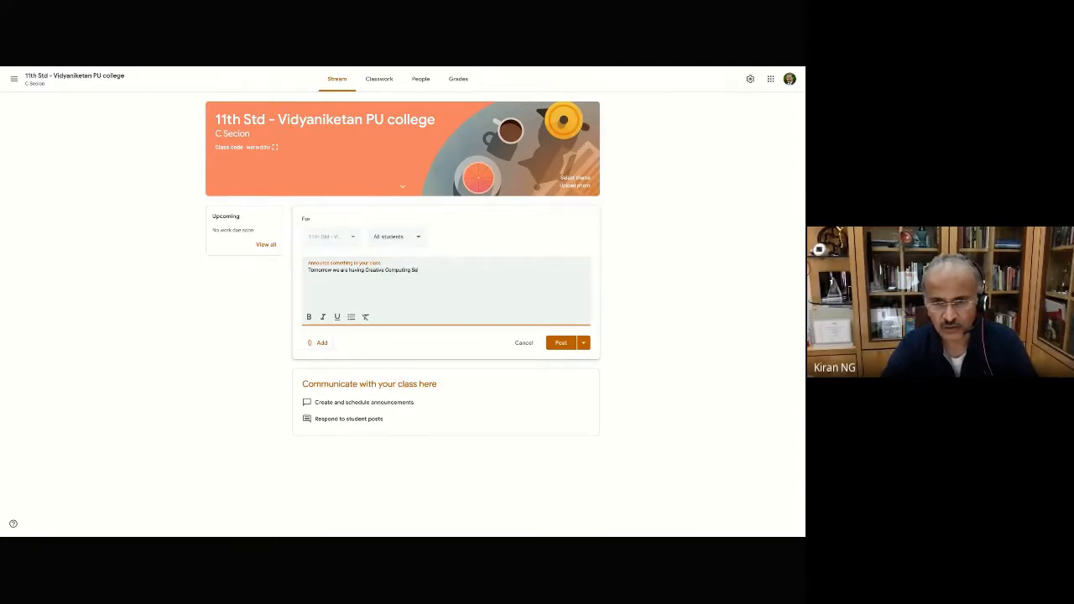
pyautogui.write('ssion at 11')
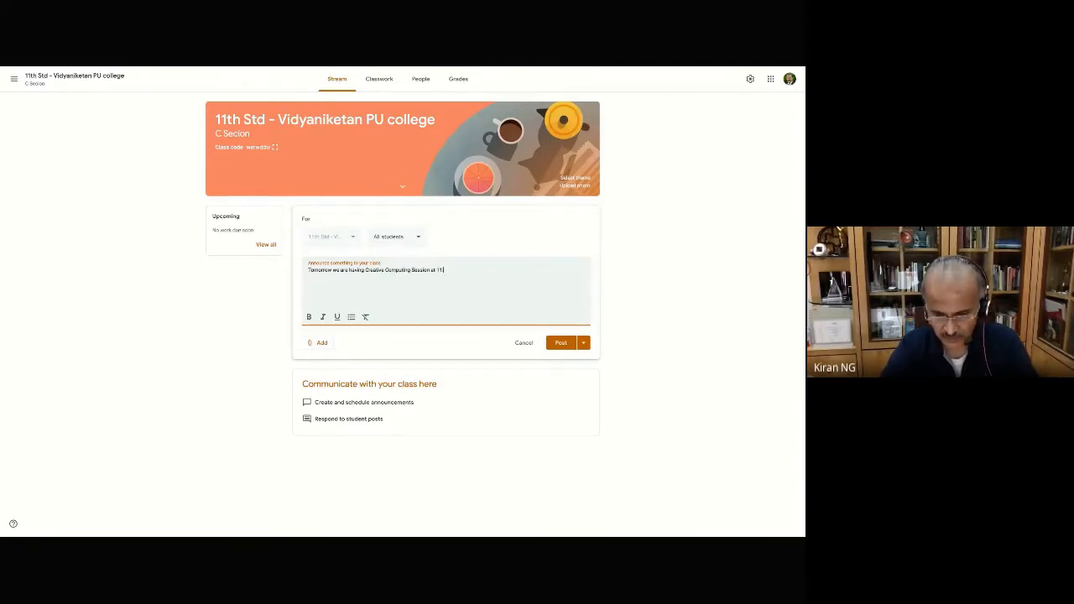
pyautogui.write(':00 AM')
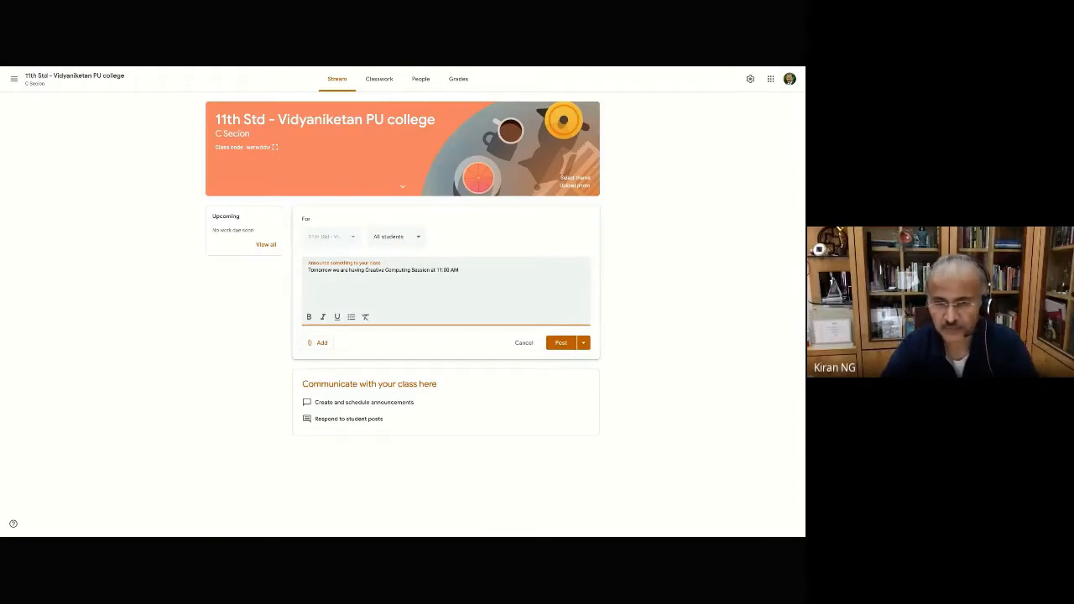
# Extend the announcement with "Here is the link to join" and put the session's bit.ly link on a new line.
pyautogui.write(' Her e')
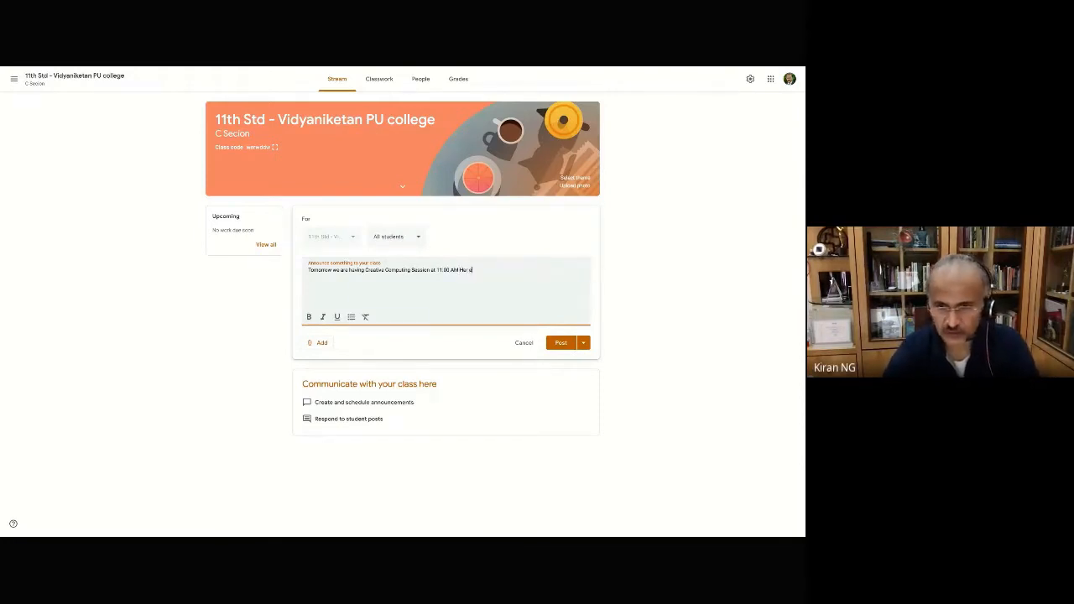
pyautogui.write(' is')
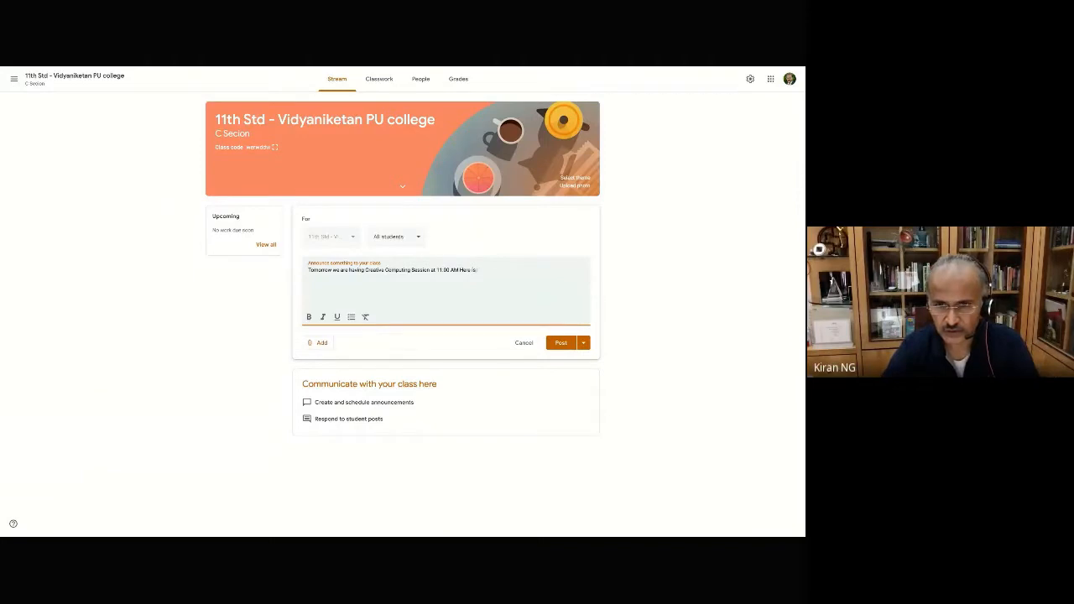
pyautogui.write(' the link to join')
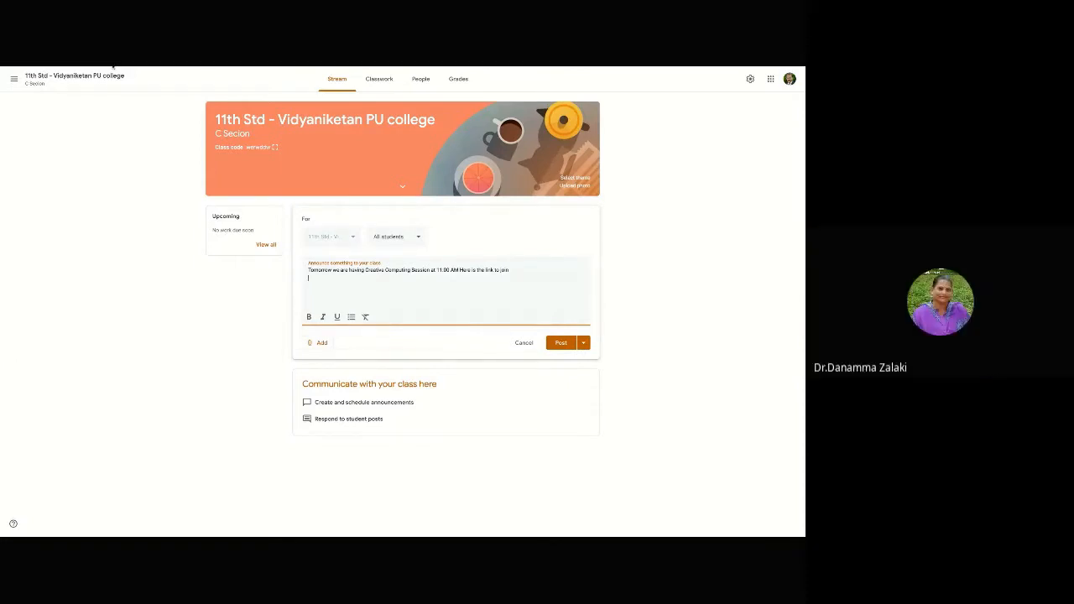
pyautogui.click(114, 66)
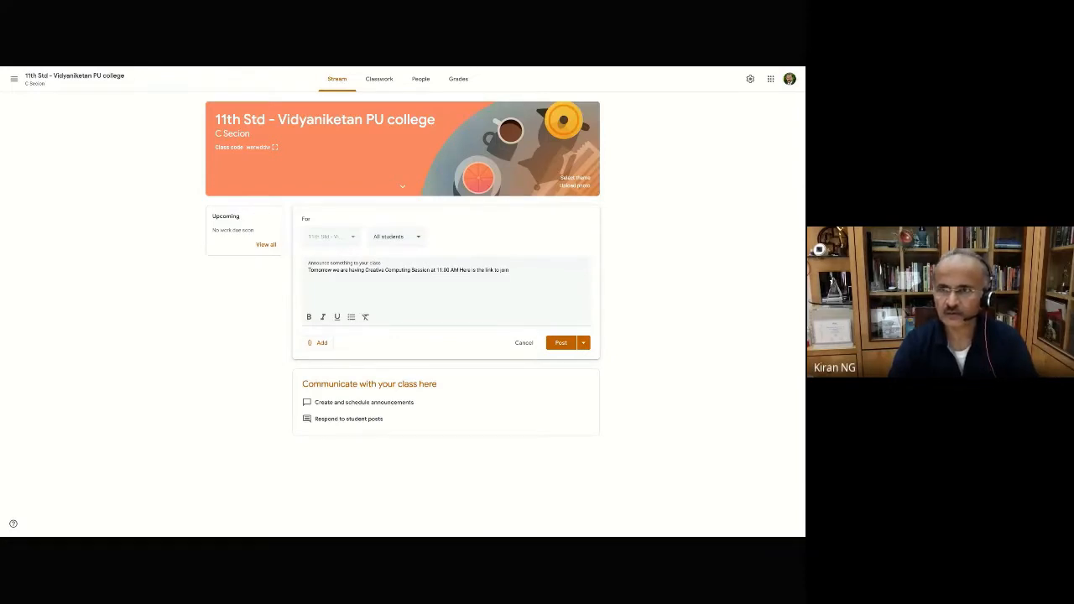
pyautogui.hotkey('alt', 'Tab')
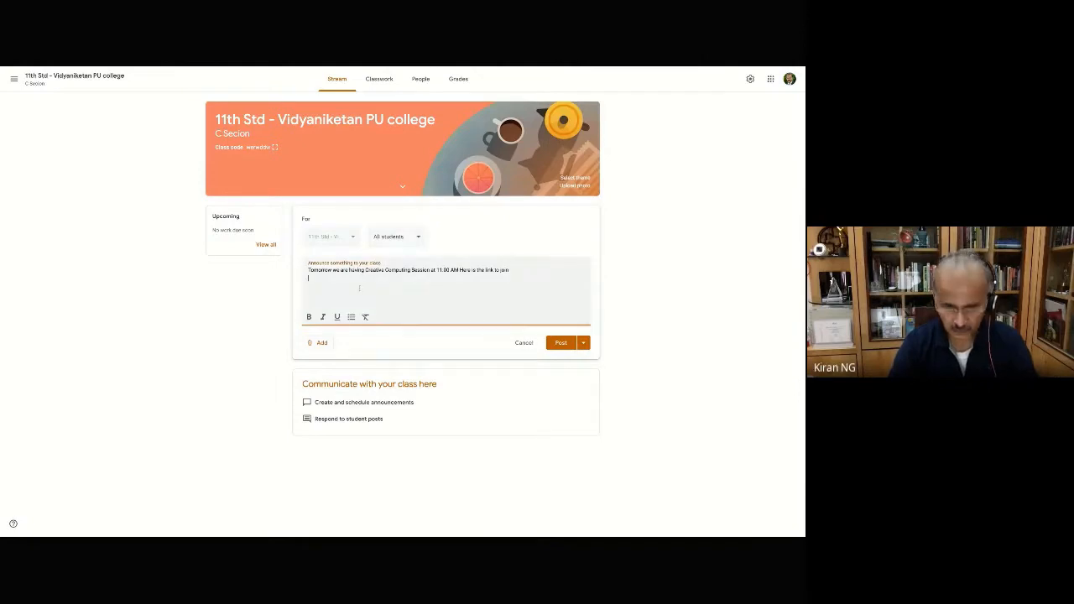
pyautogui.write('https://bit.ly/3tNLKCj')
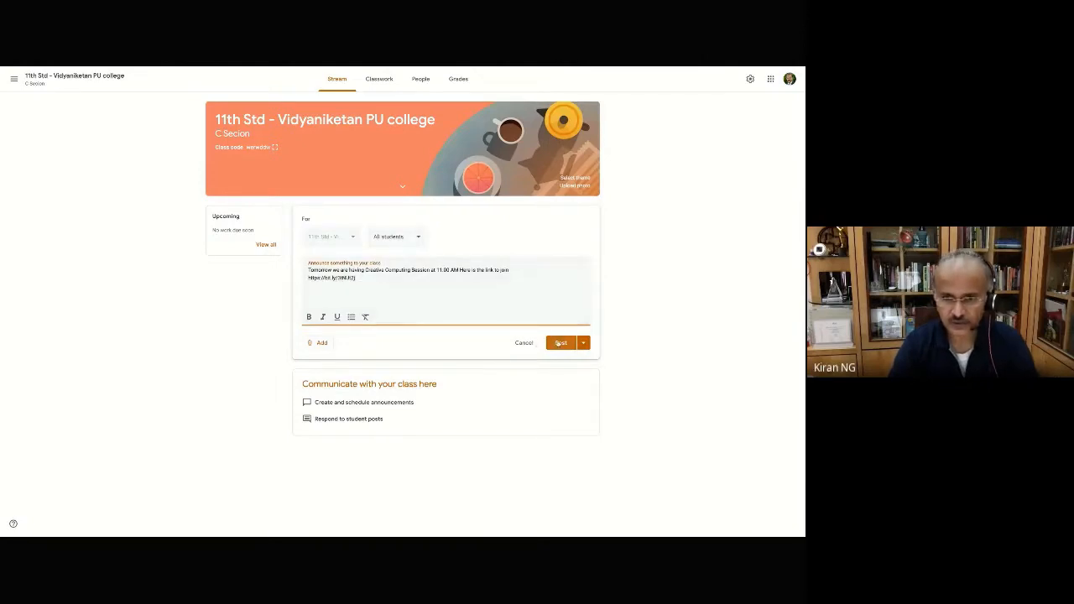
# Start adding a YouTube video to the announcement and search for it with the pasted playlist link.
pyautogui.click(322, 342)
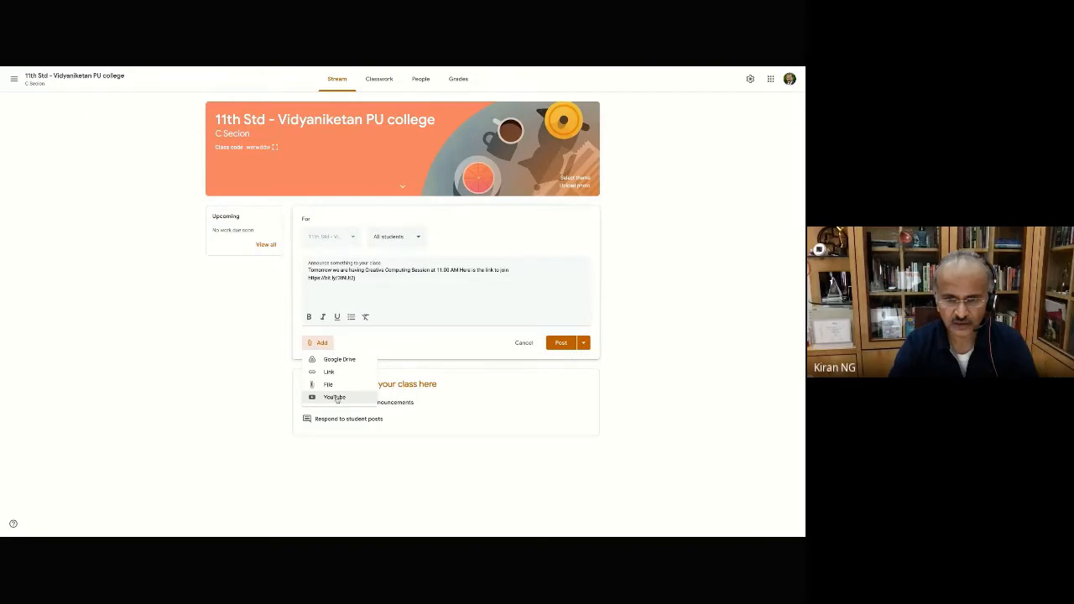
pyautogui.click(335, 397)
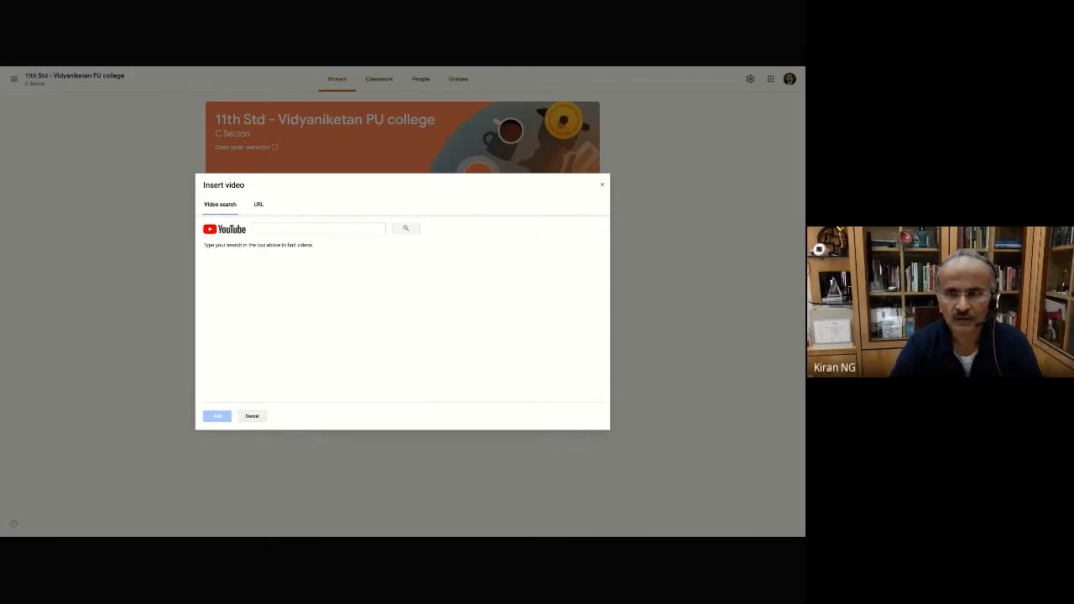
pyautogui.click(304, 227)
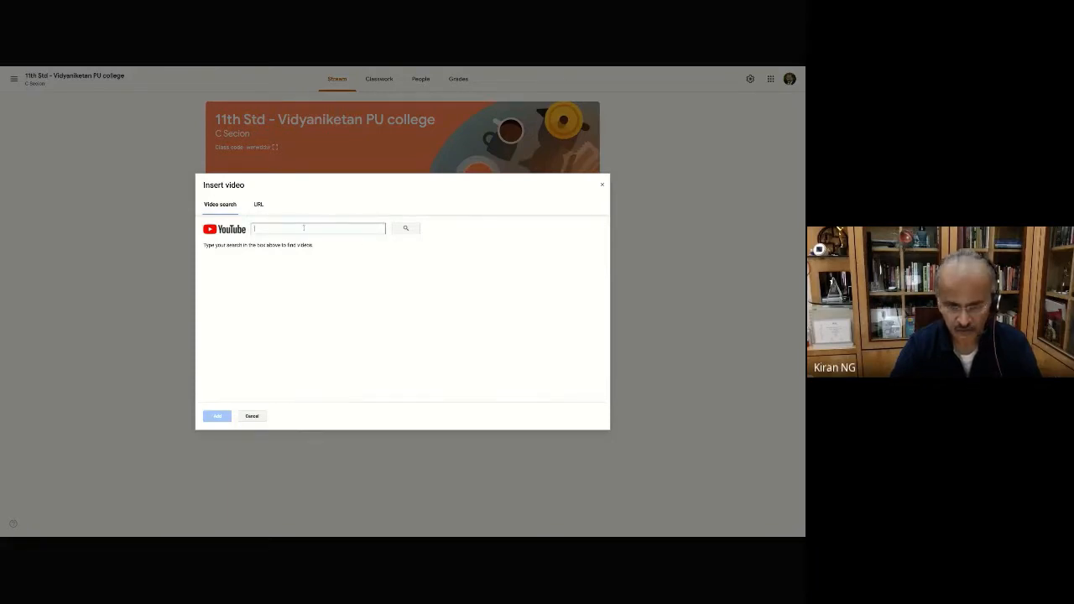
pyautogui.hotkey('ctrl', 'v')
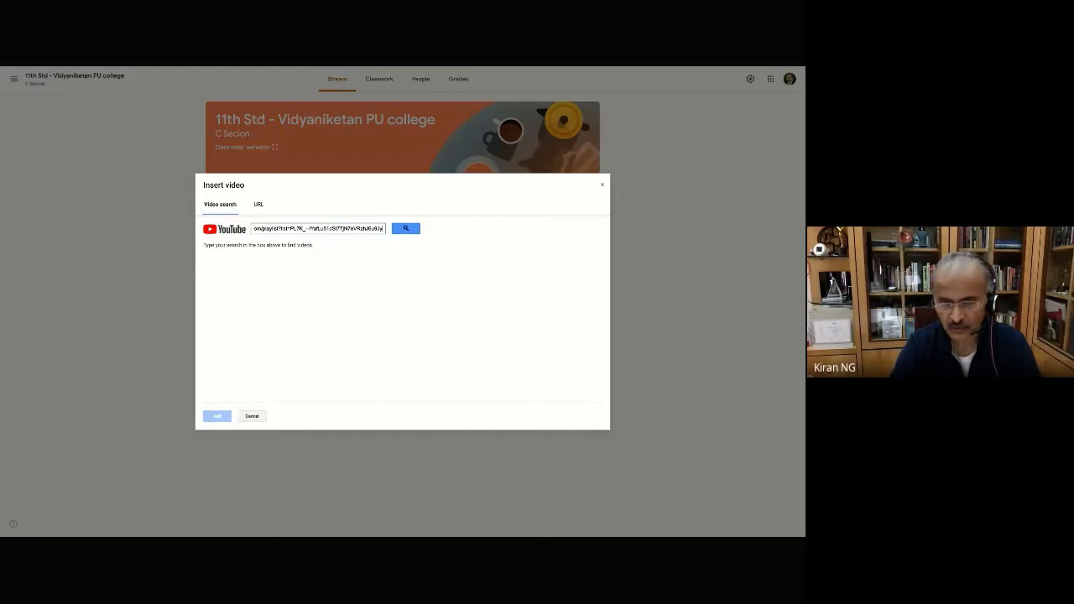
pyautogui.click(411, 228)
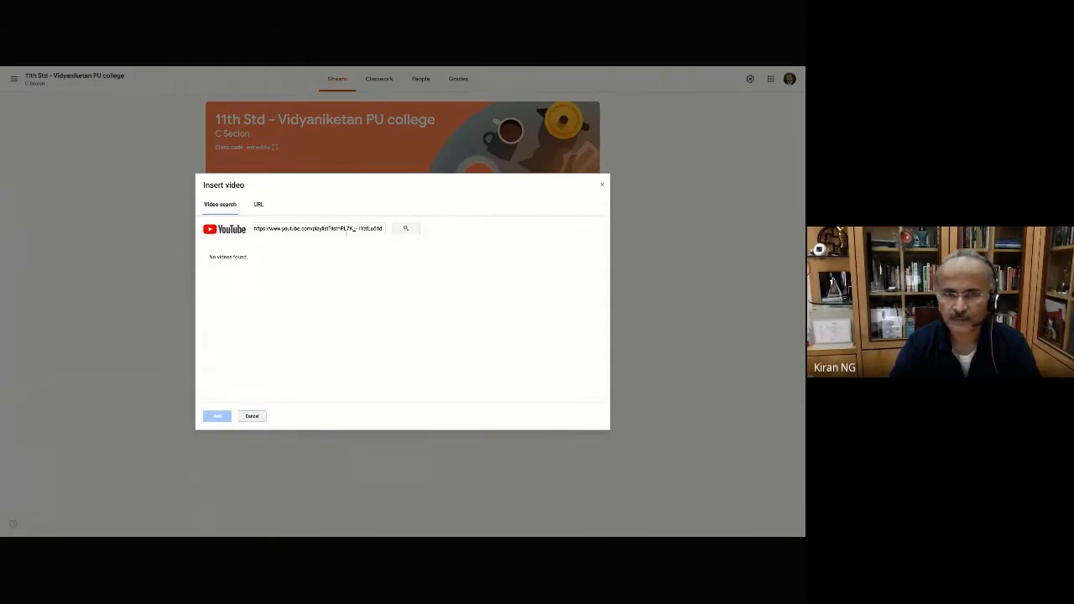
# Replace the search with the single video's youtu.be link and attach "Creative Learning Part 1" to the announcement.
pyautogui.click(345, 229)
pyautogui.hotkey('ctrl', 'a')
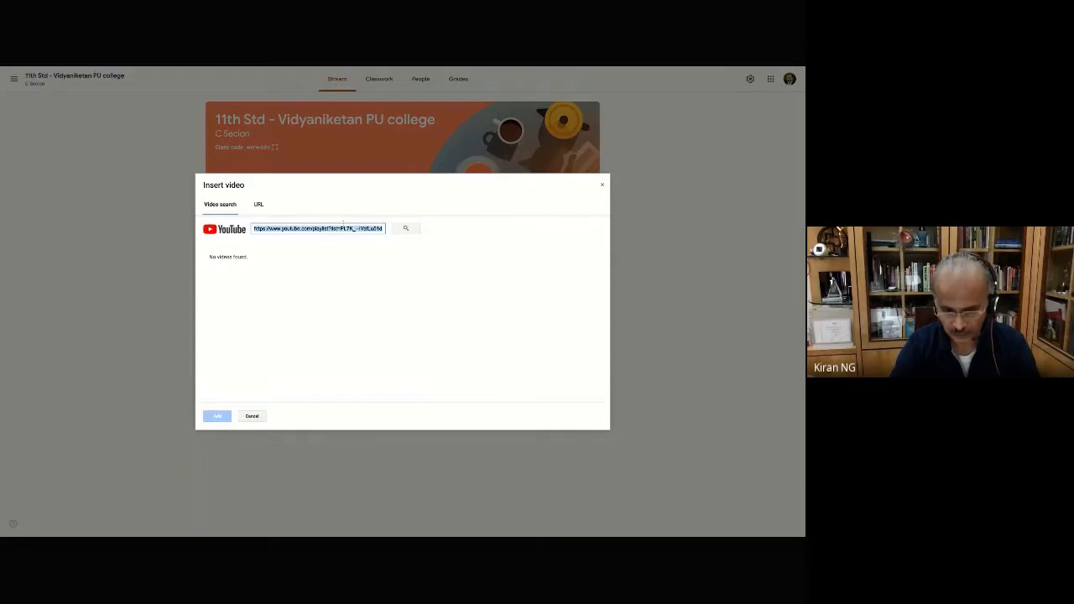
pyautogui.hotkey('ctrl', 'v')
pyautogui.click(405, 228)
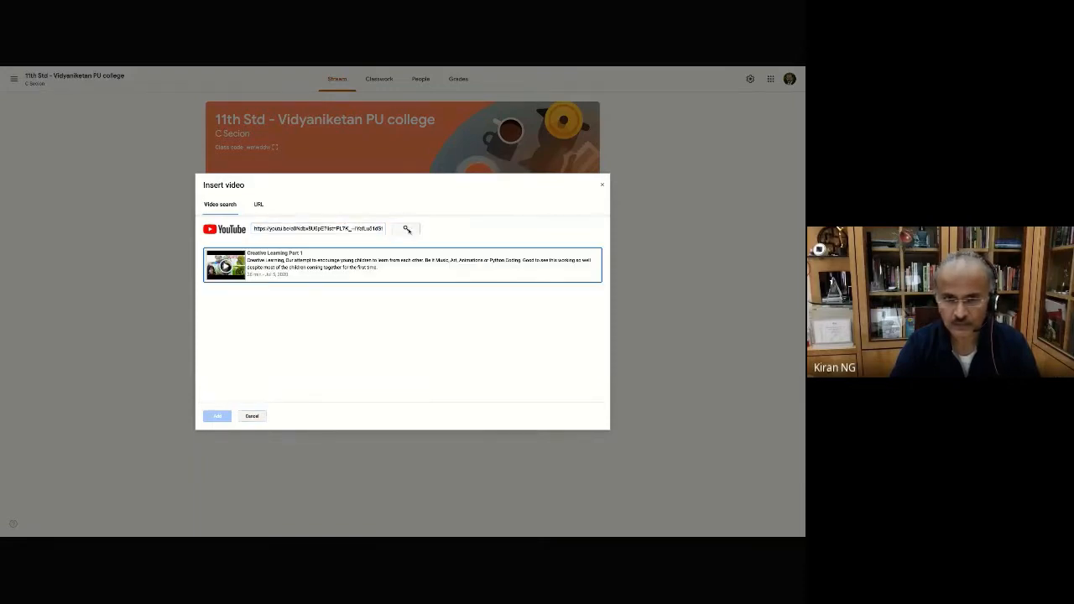
pyautogui.click(283, 270)
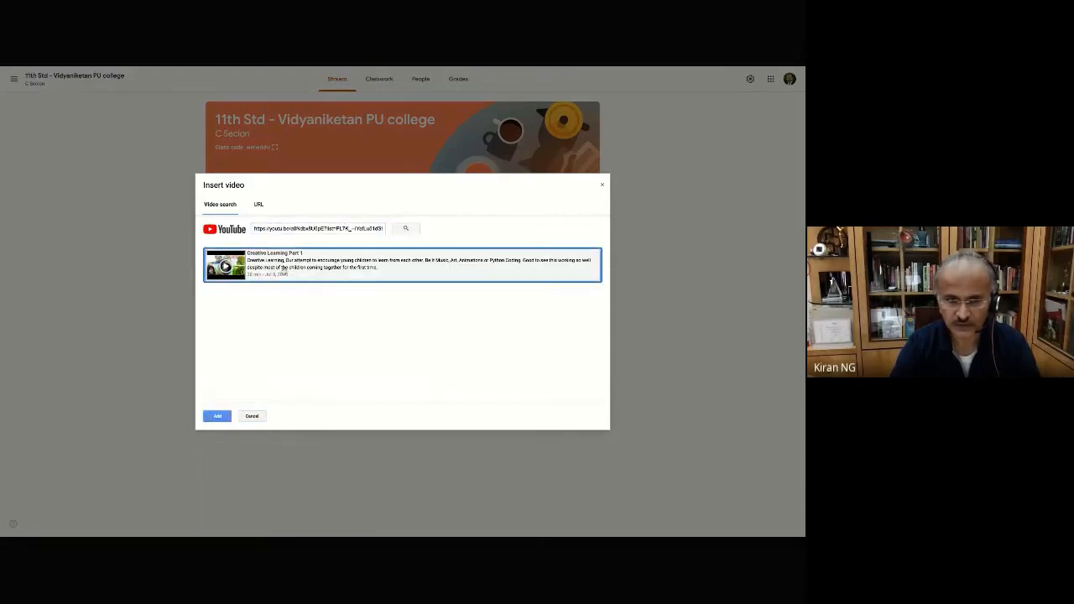
pyautogui.click(217, 416)
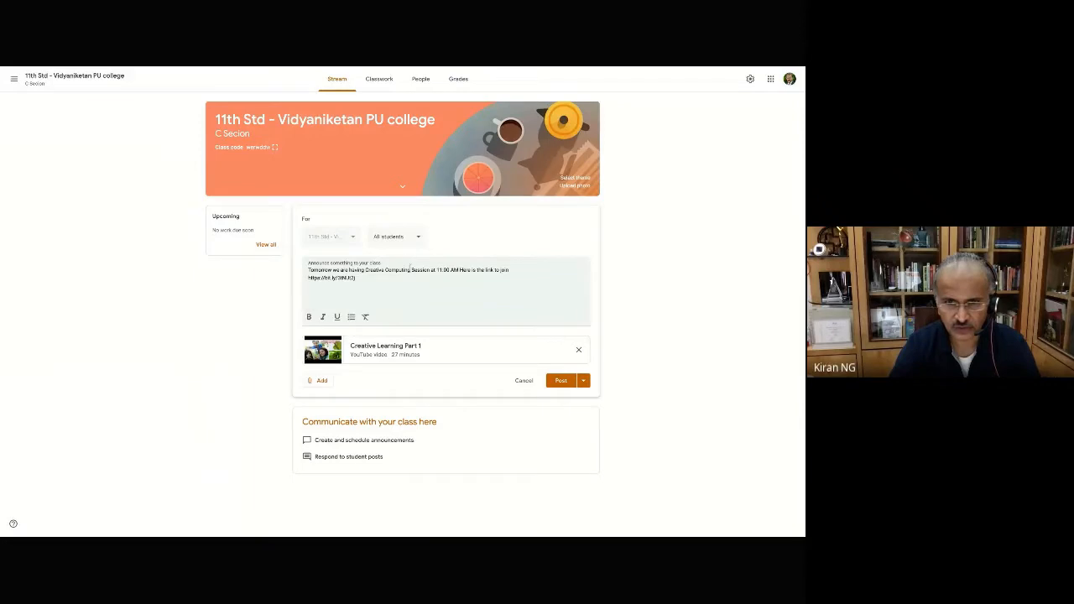
# Make "Creative Computing Session" bold in the announcement text and post the announcement to the class.
pyautogui.click(367, 269)
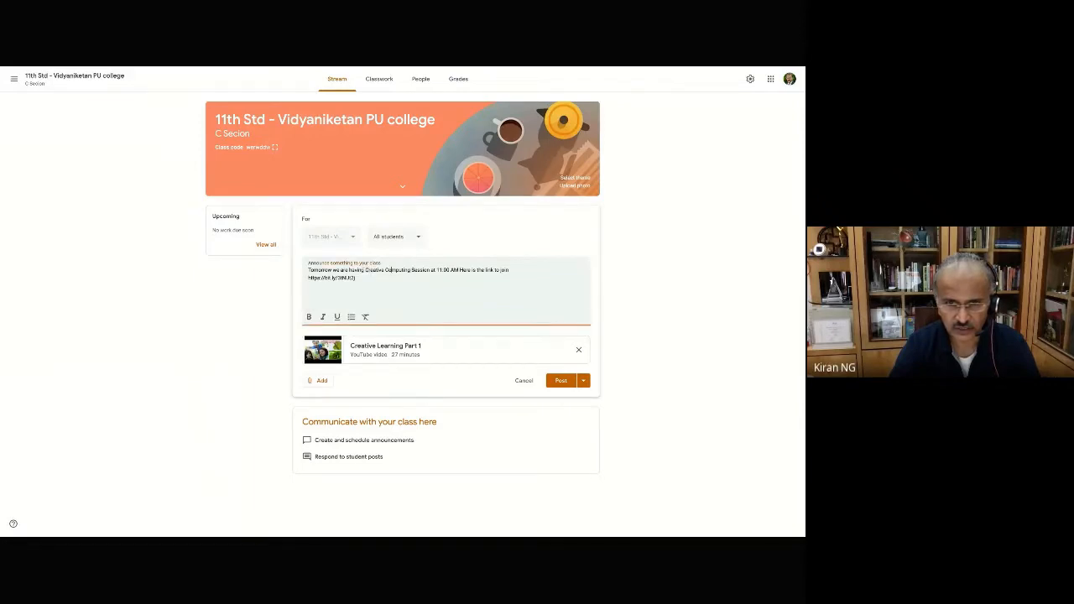
pyautogui.moveTo(365, 269); pyautogui.dragTo(430, 270)
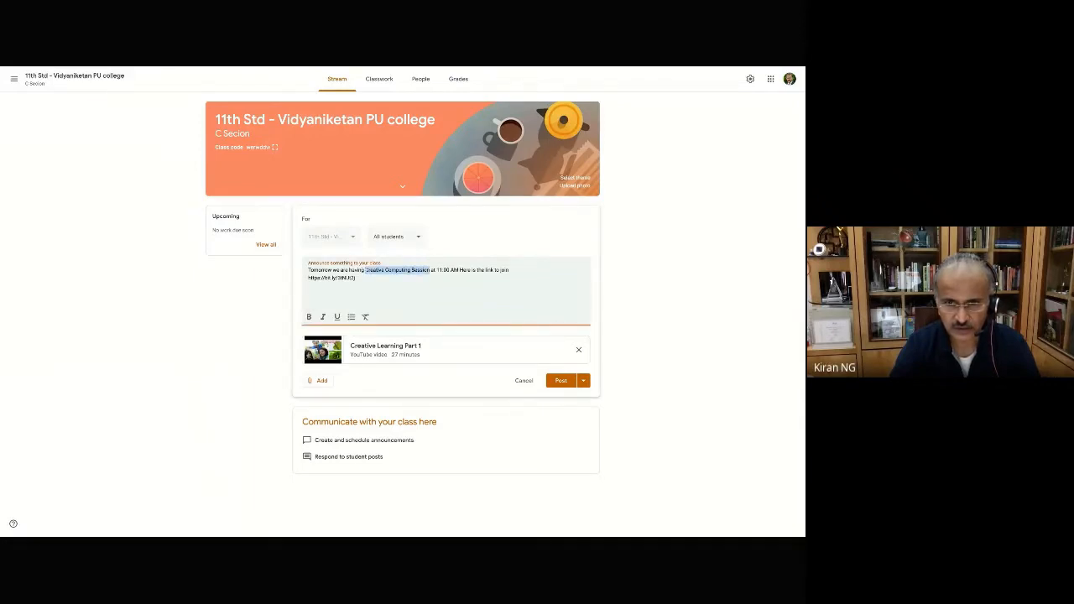
pyautogui.click(308, 316)
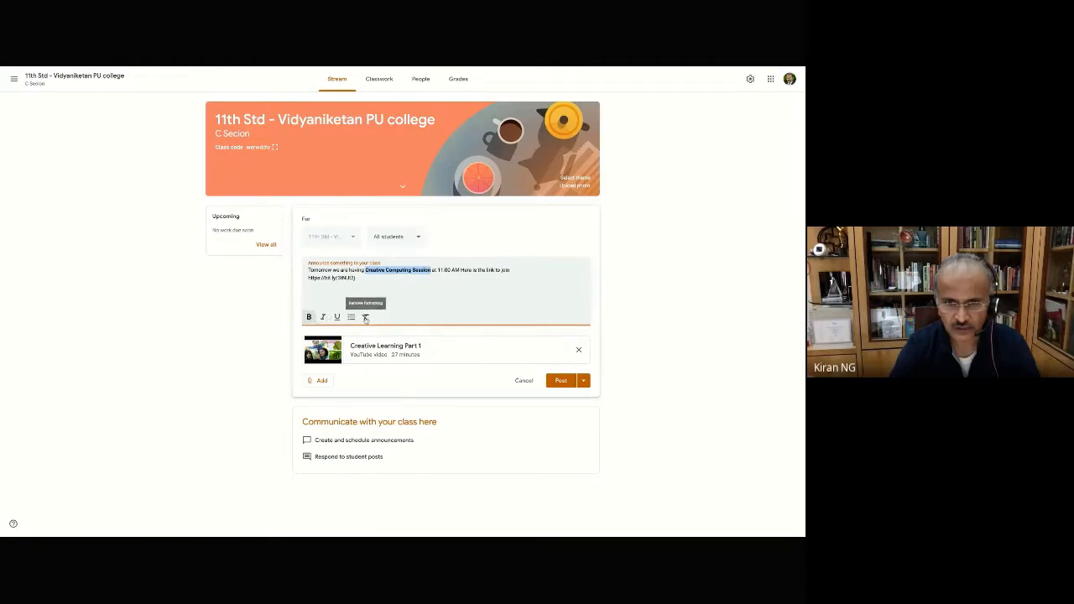
pyautogui.click(561, 380)
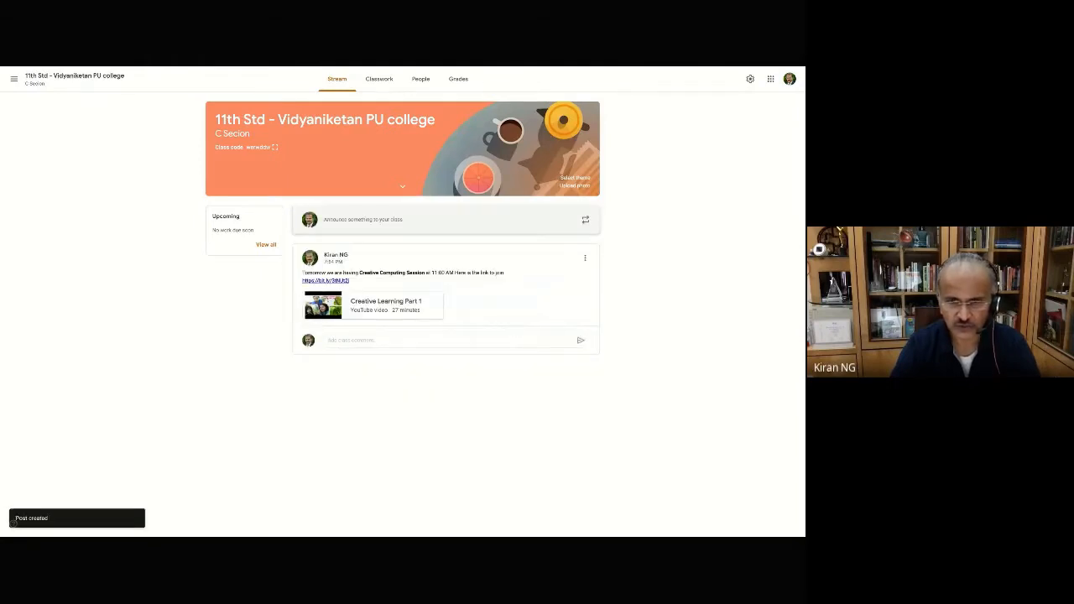
# Look through the class's People, Classwork and Grades pages and return to the Stream.
pyautogui.click(420, 78)
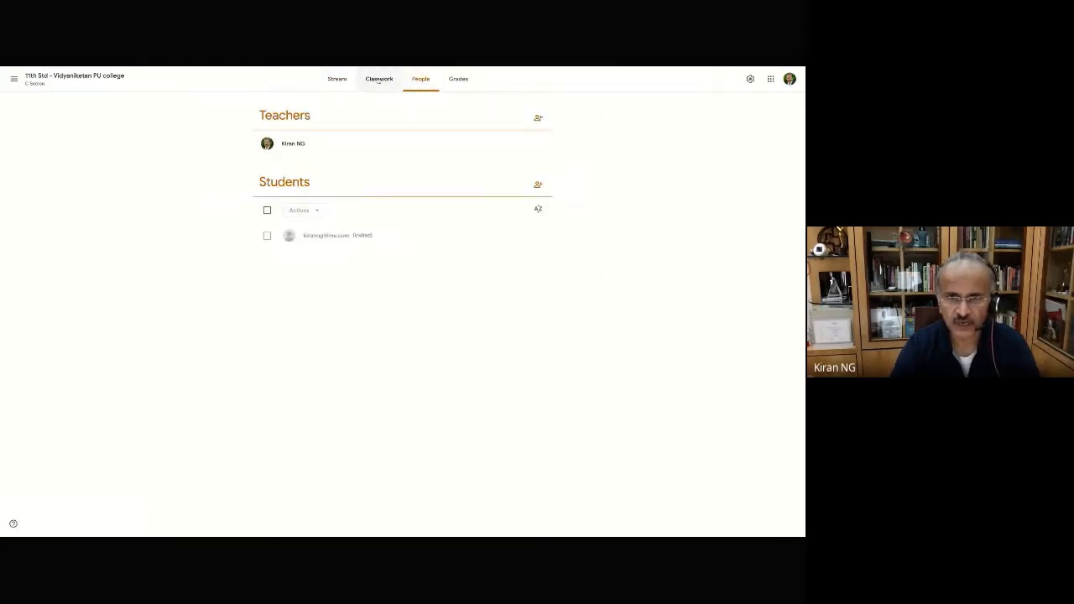
pyautogui.click(379, 80)
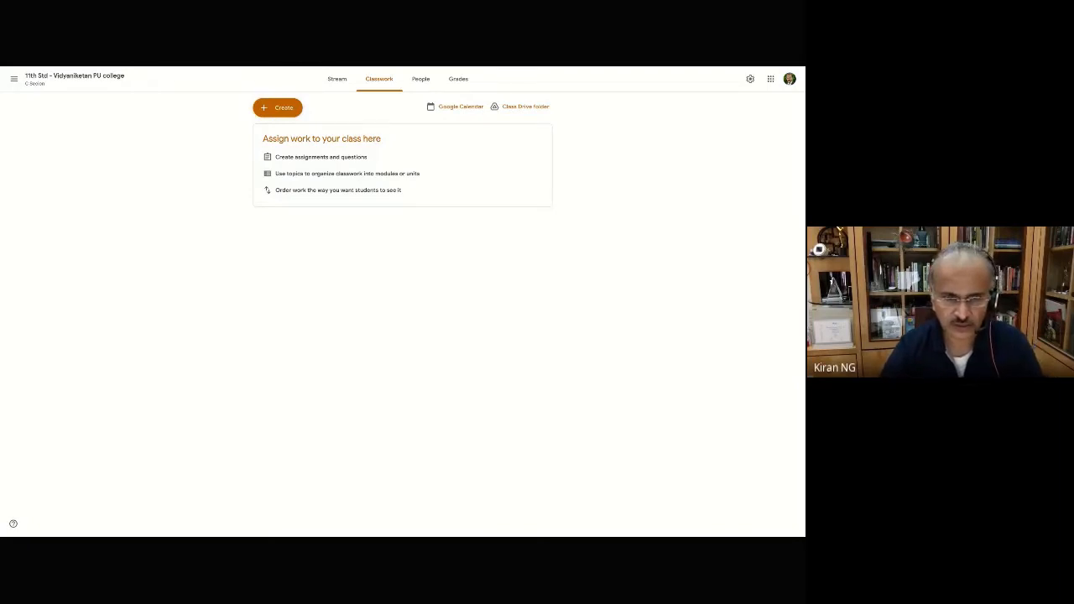
pyautogui.click(458, 79)
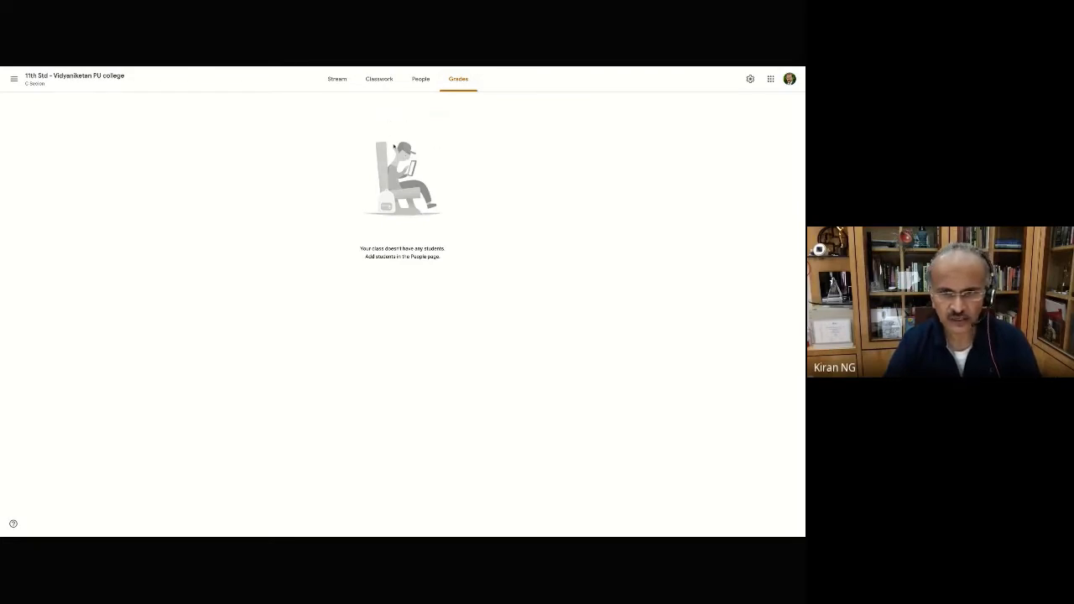
pyautogui.click(335, 80)
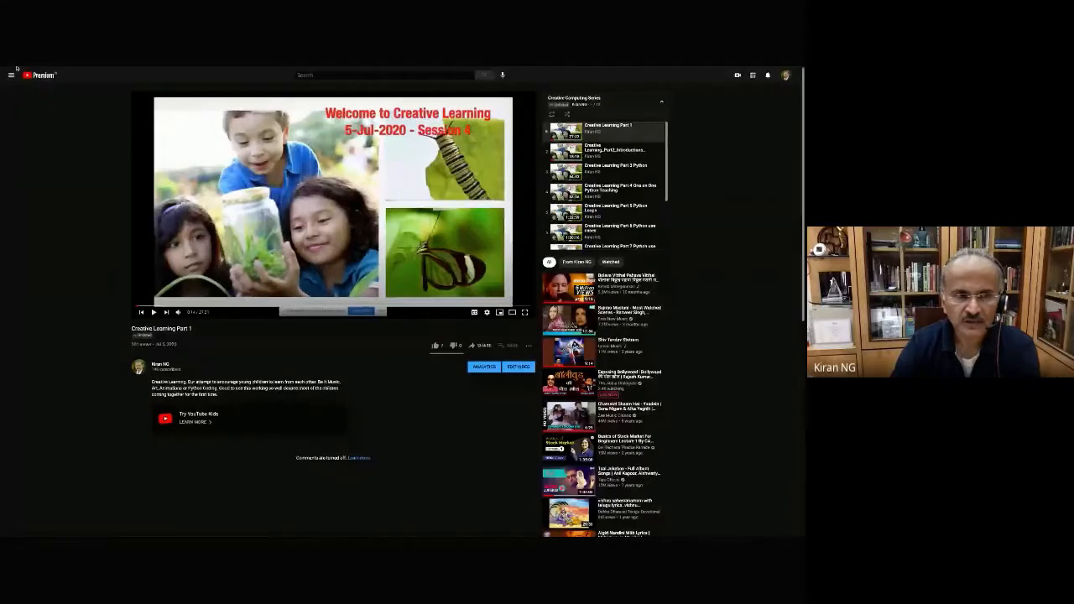
# View the Creative Computing Series playlist on YouTube and switch to the ongoing Google Meet call.
pyautogui.click(17, 68)
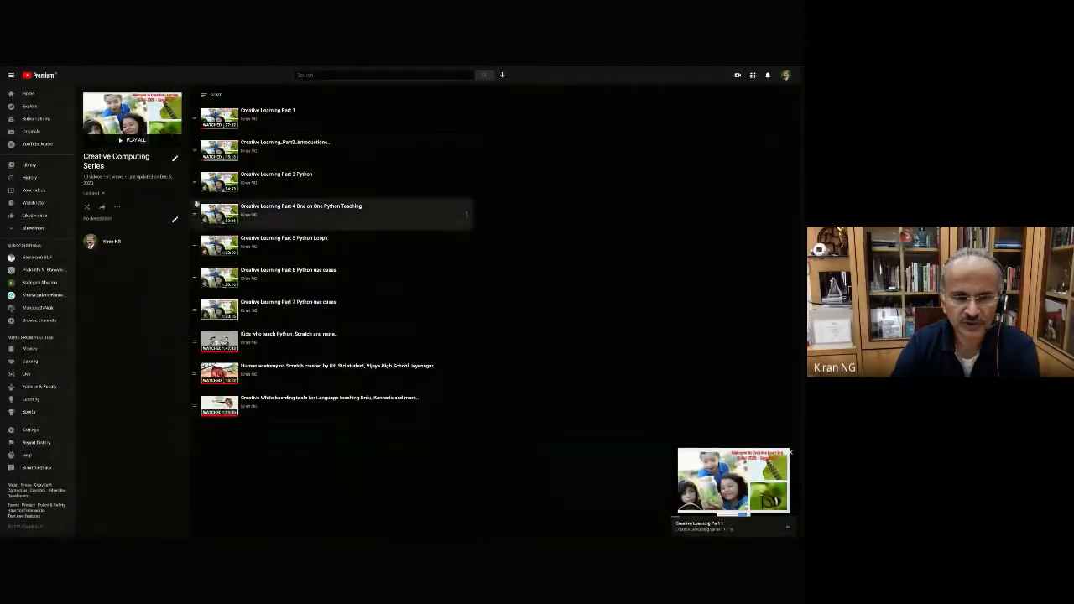
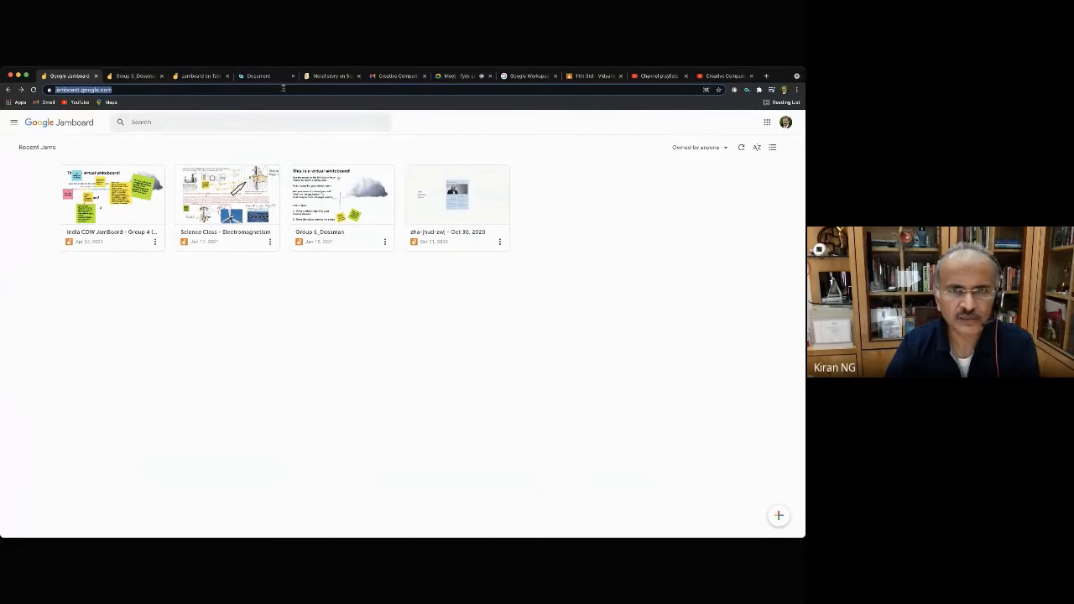
pyautogui.click(457, 75)
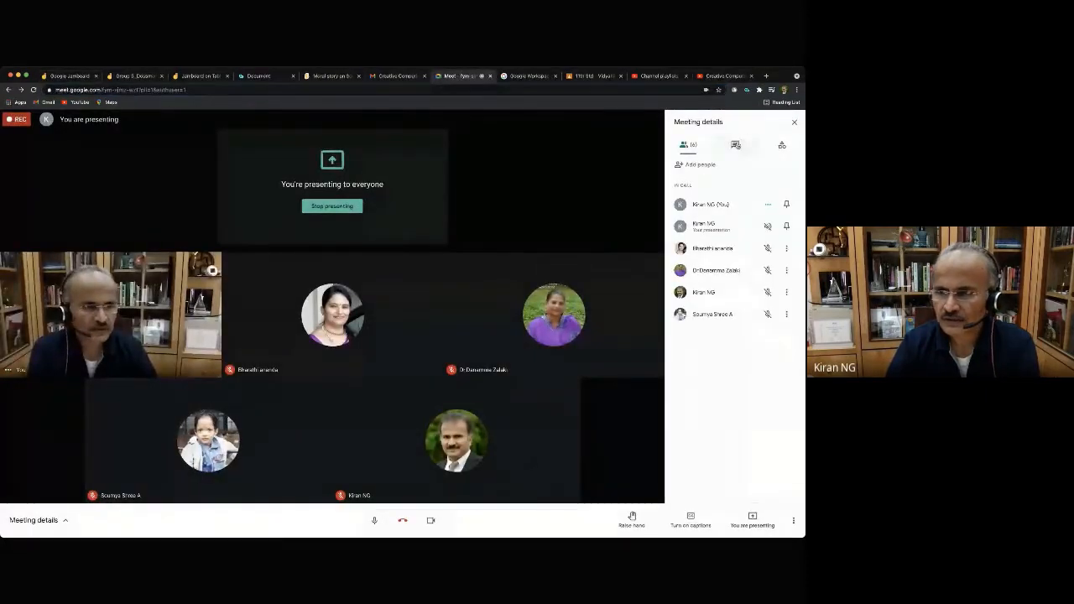
pyautogui.click(736, 144)
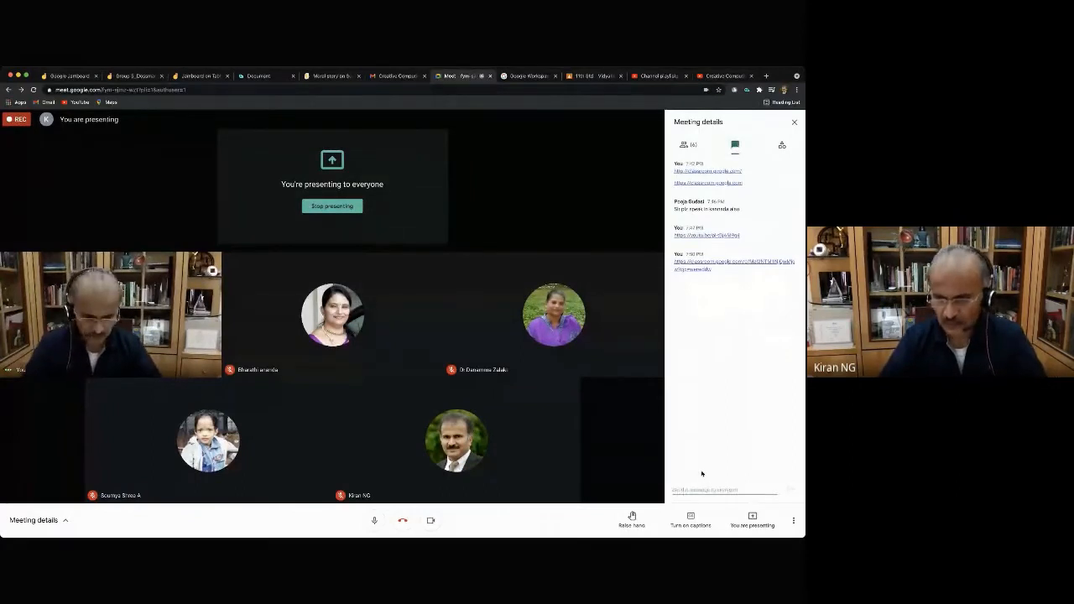
pyautogui.write('https://jamboard.google.com/')
pyautogui.press('Return')
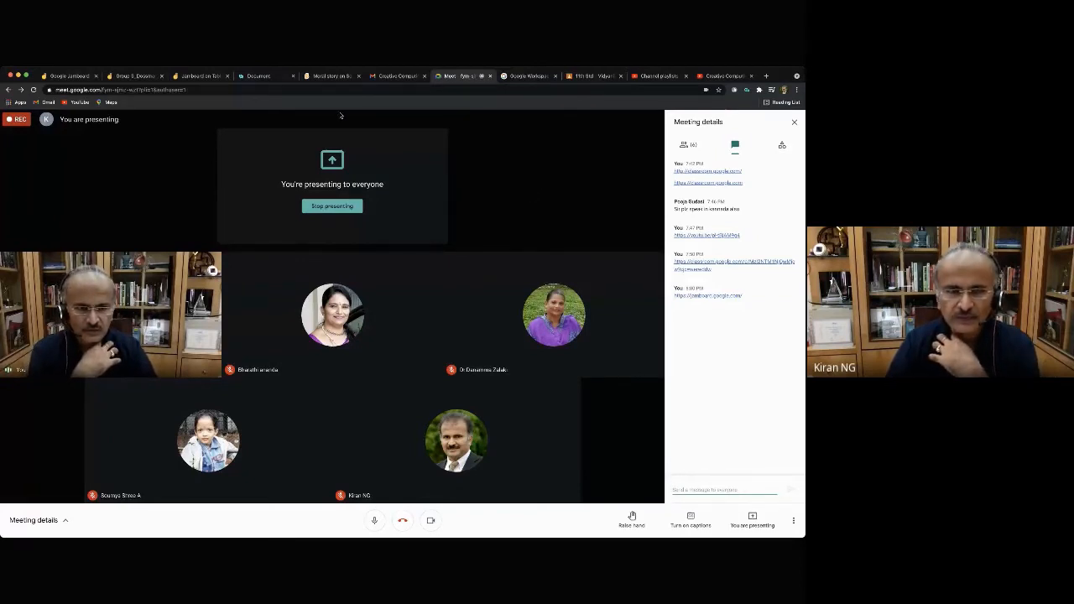
# Switch to Google Jamboard and look at the recent jams, the sample virtual whiteboard jam and the "Jamboard on Tablet" jam.
pyautogui.click(76, 78)
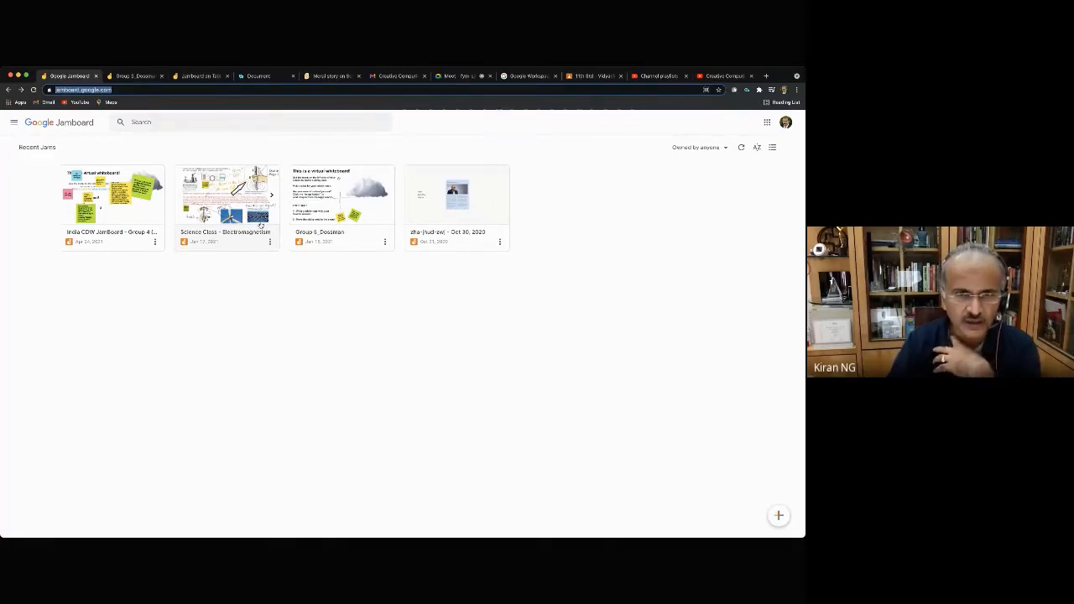
pyautogui.click(320, 208)
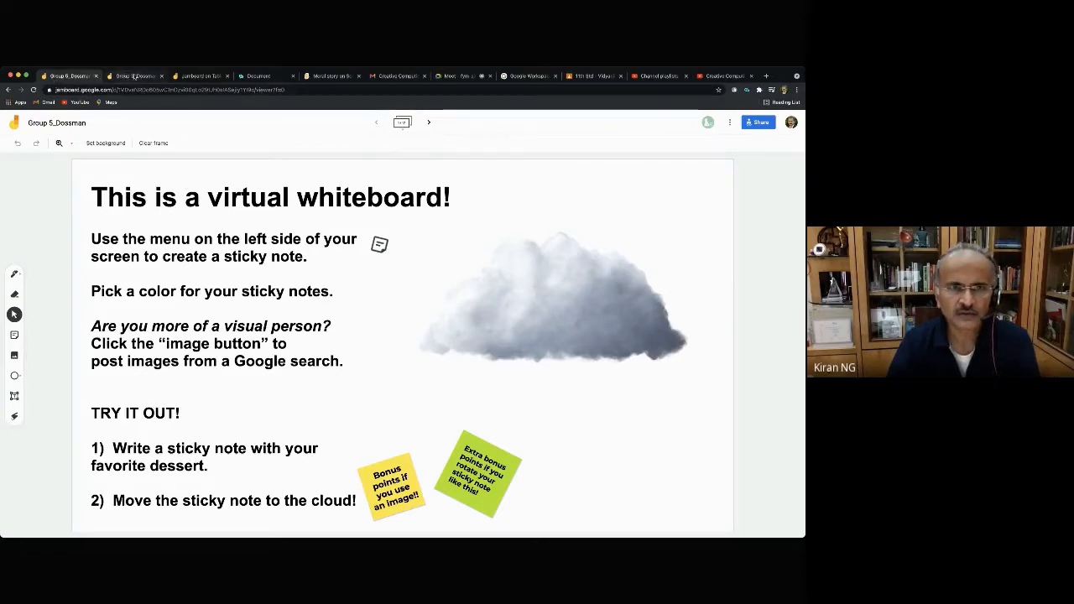
pyautogui.click(135, 77)
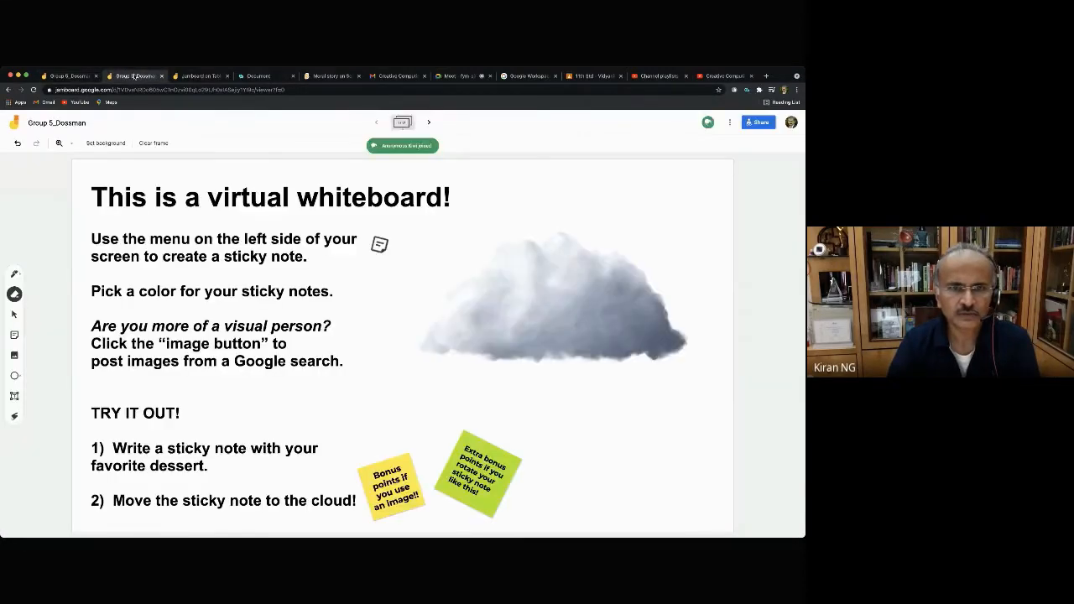
pyautogui.click(196, 76)
# Go to jamboard.google.com in place of the "Jamboard on Tablet" jam and create a new blank jam.
pyautogui.click(96, 90)
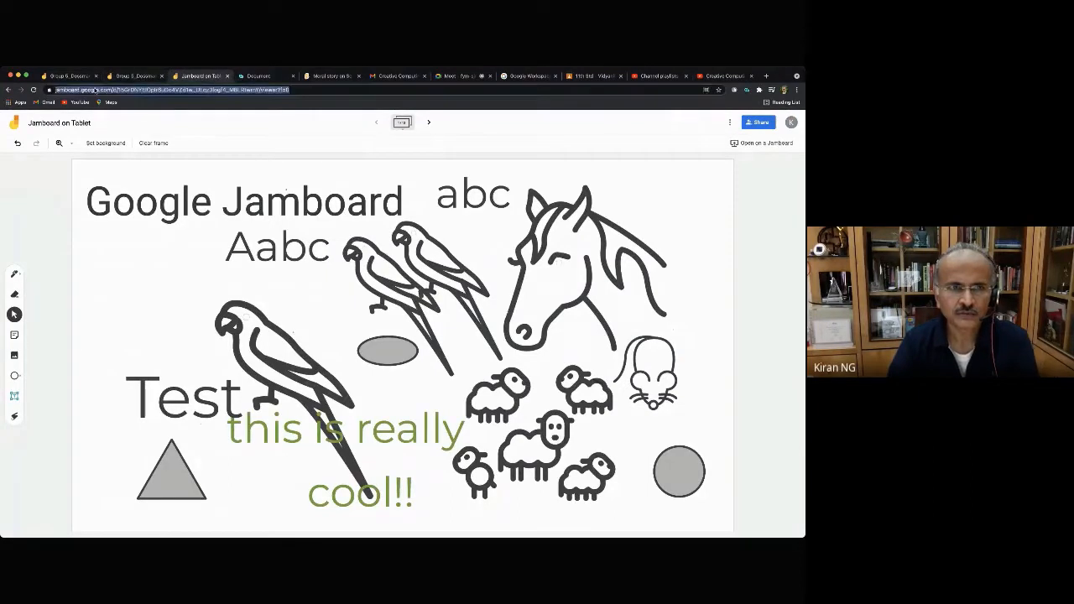
pyautogui.write('j')
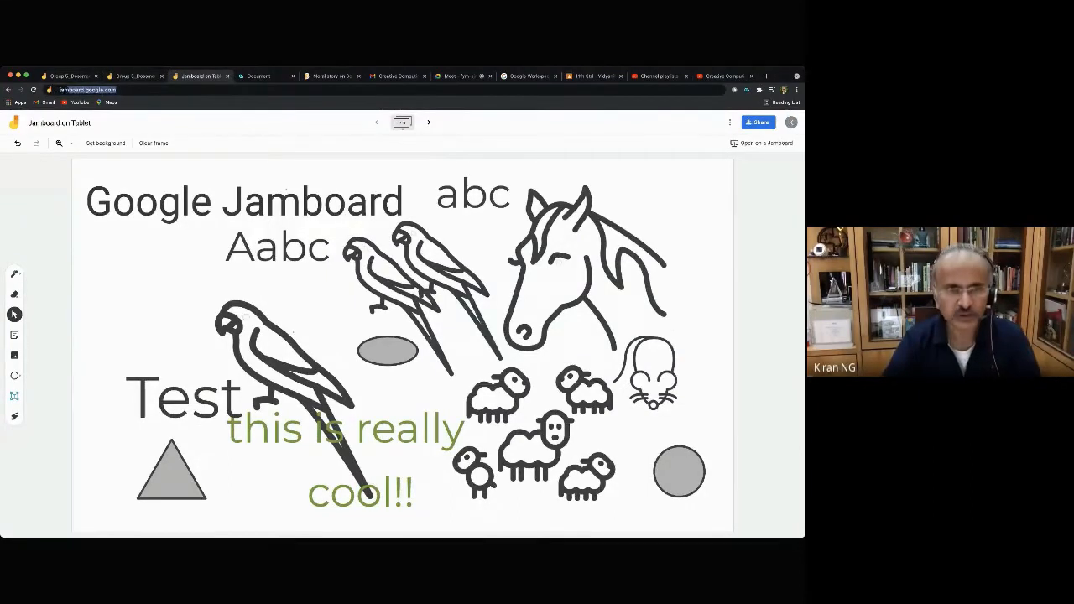
pyautogui.press('Return')
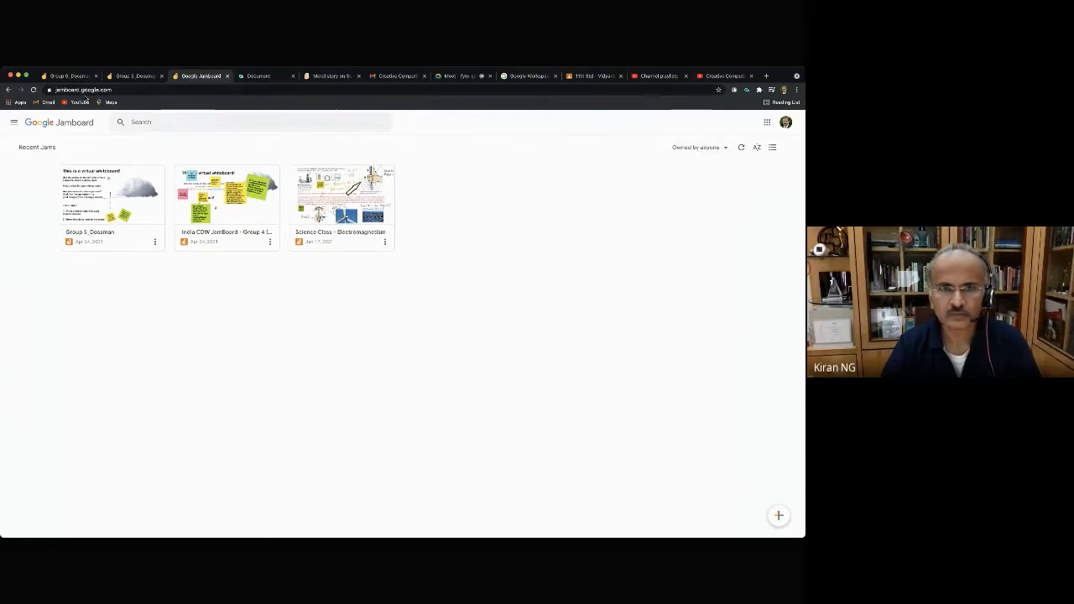
pyautogui.click(777, 518)
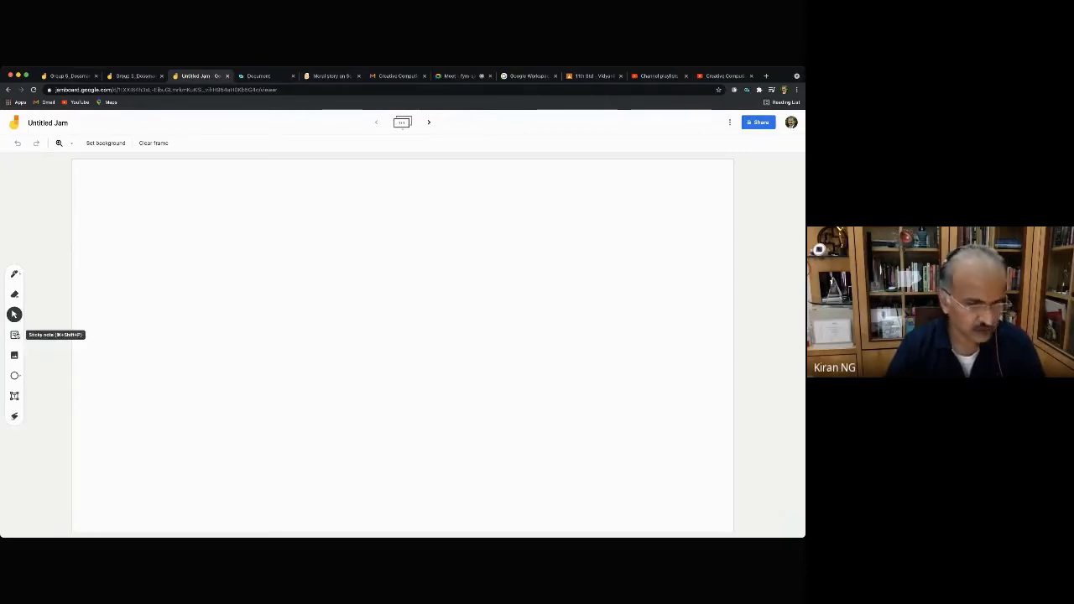
pyautogui.click(14, 335)
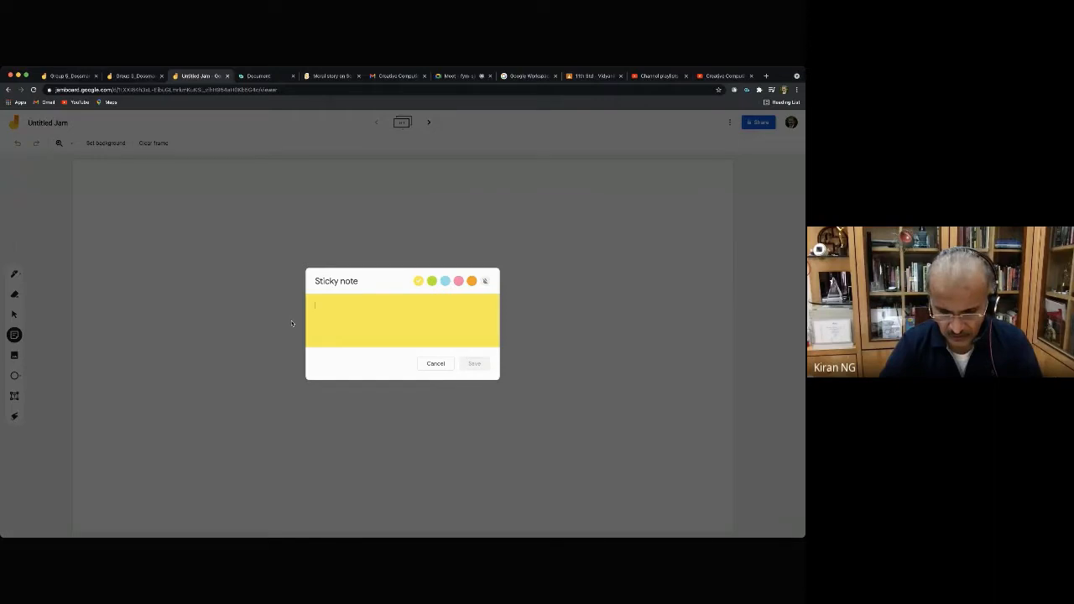
pyautogui.write('Which ')
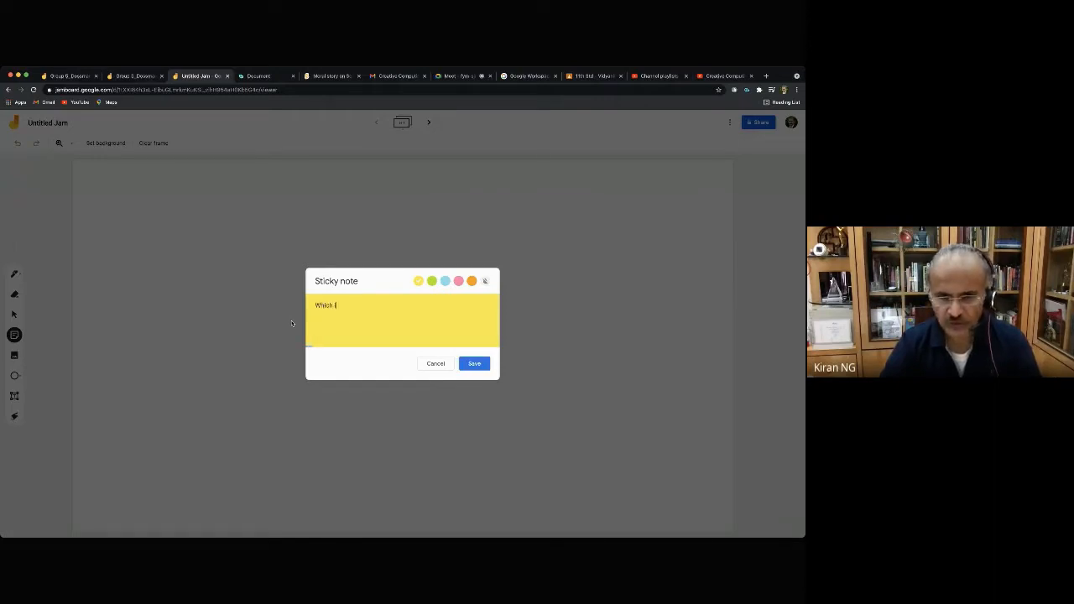
pyautogui.write('is the good ')
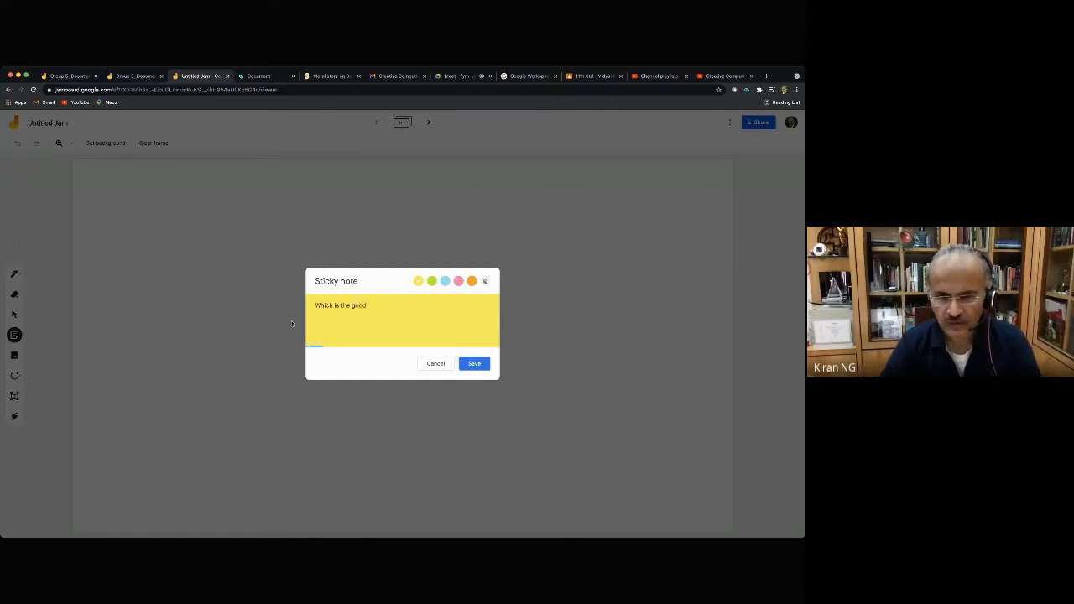
pyautogui.write('tool for online')
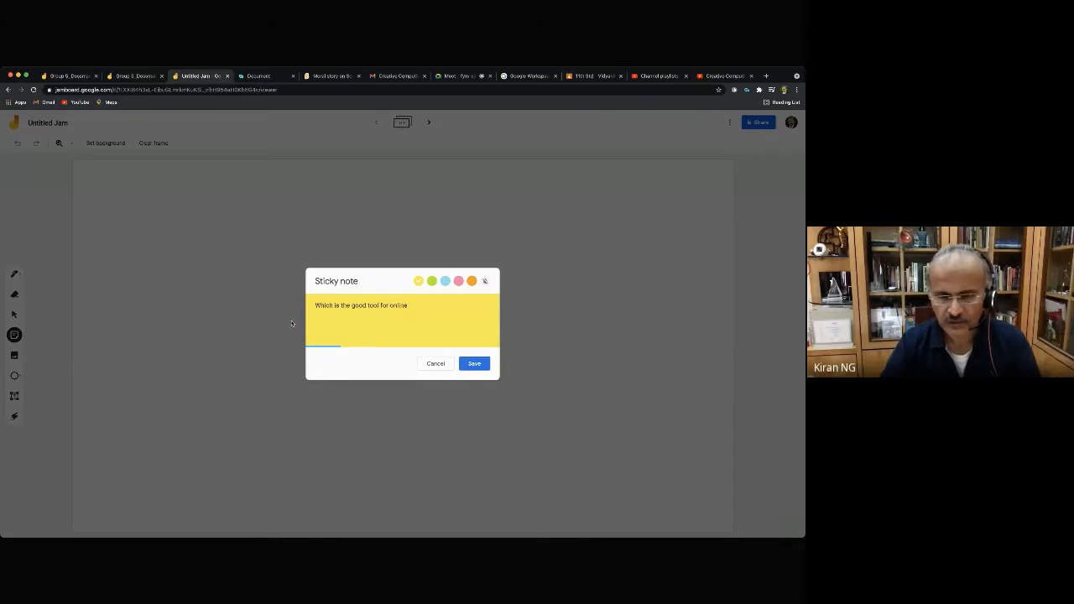
pyautogui.press('BackSpace')
pyautogui.press('BackSpace')
pyautogui.press('BackSpace')
pyautogui.press('BackSpace')
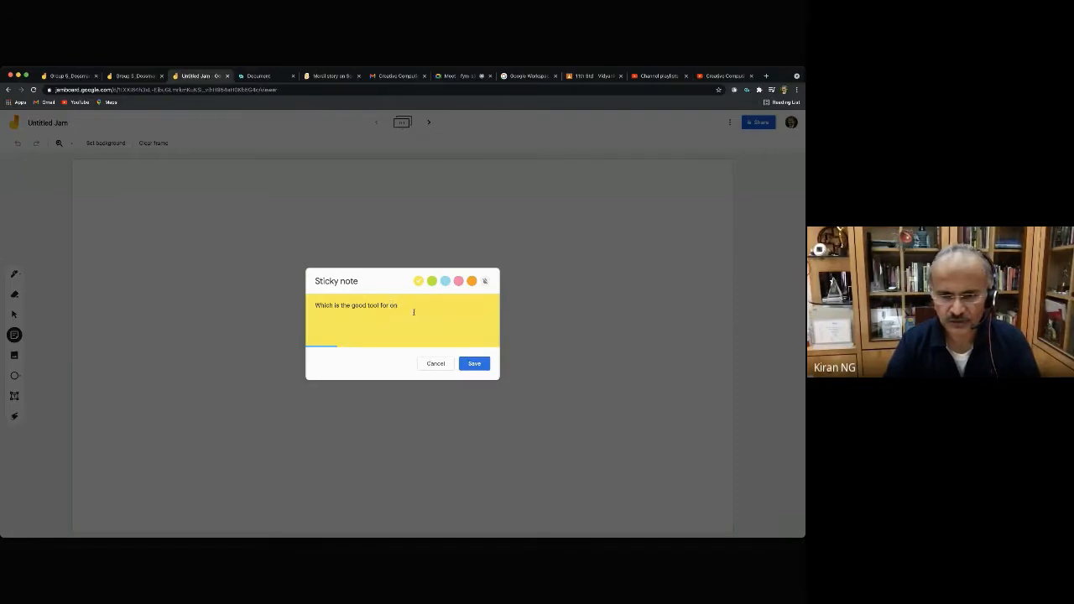
pyautogui.click(428, 362)
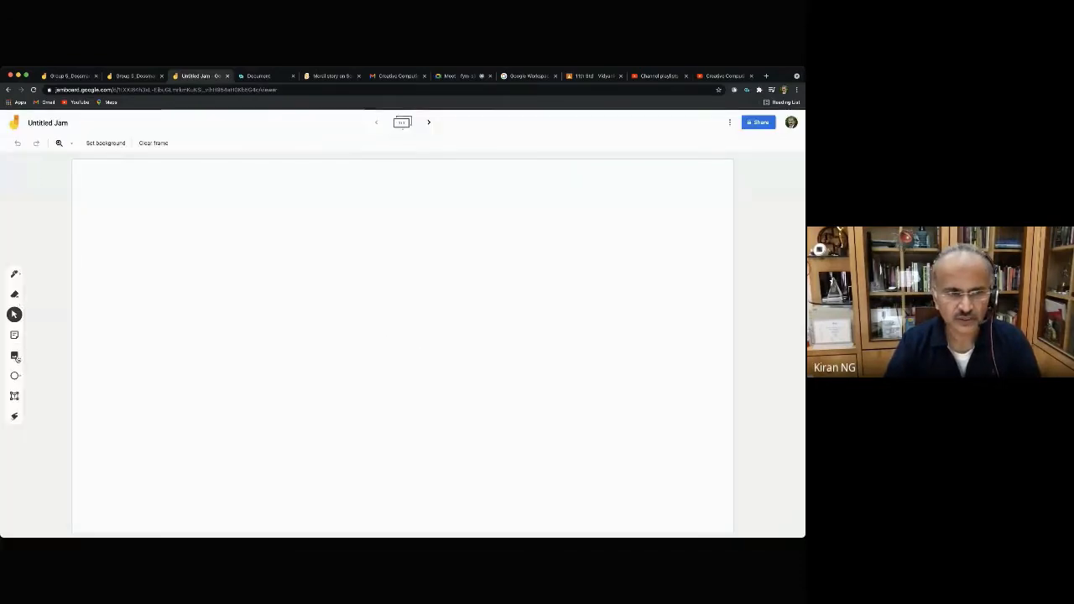
# Add a text box near the frame's upper-left corner reading "Which is the good tool for white boarding".
pyautogui.click(14, 396)
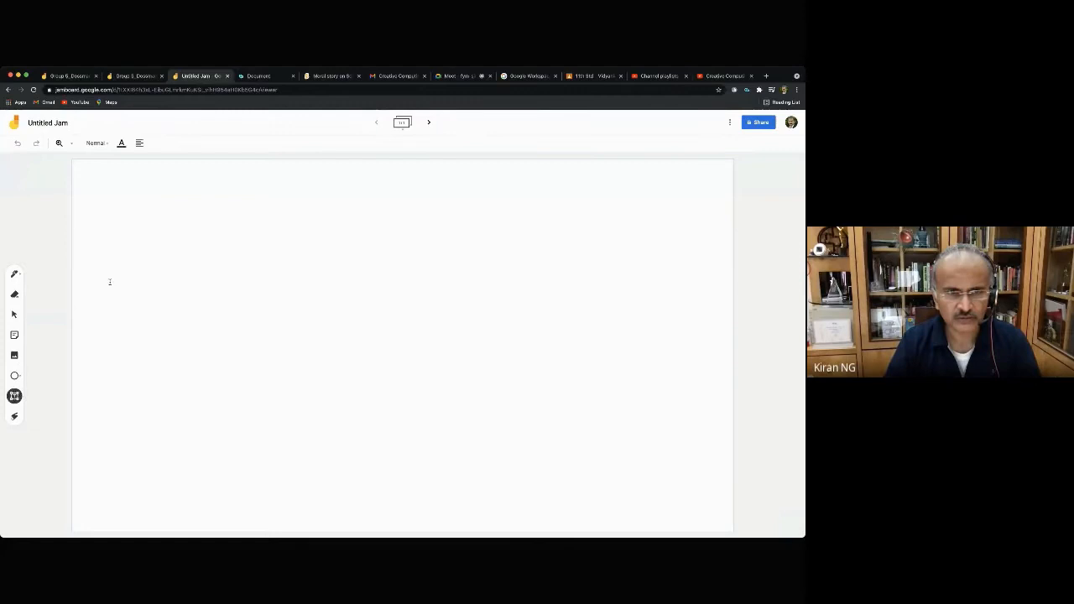
pyautogui.click(117, 204)
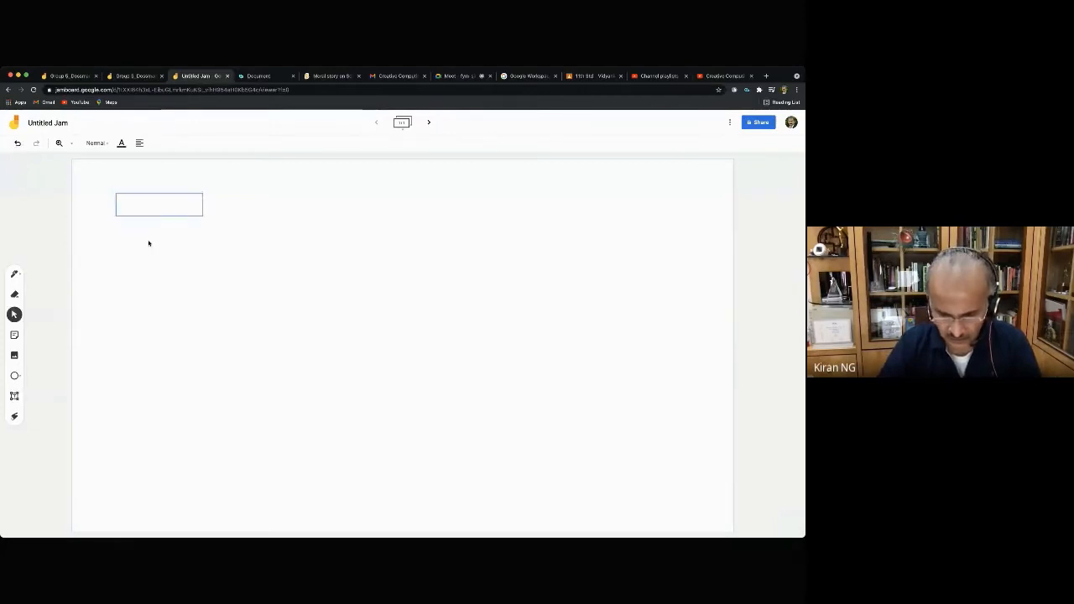
pyautogui.write('Which is')
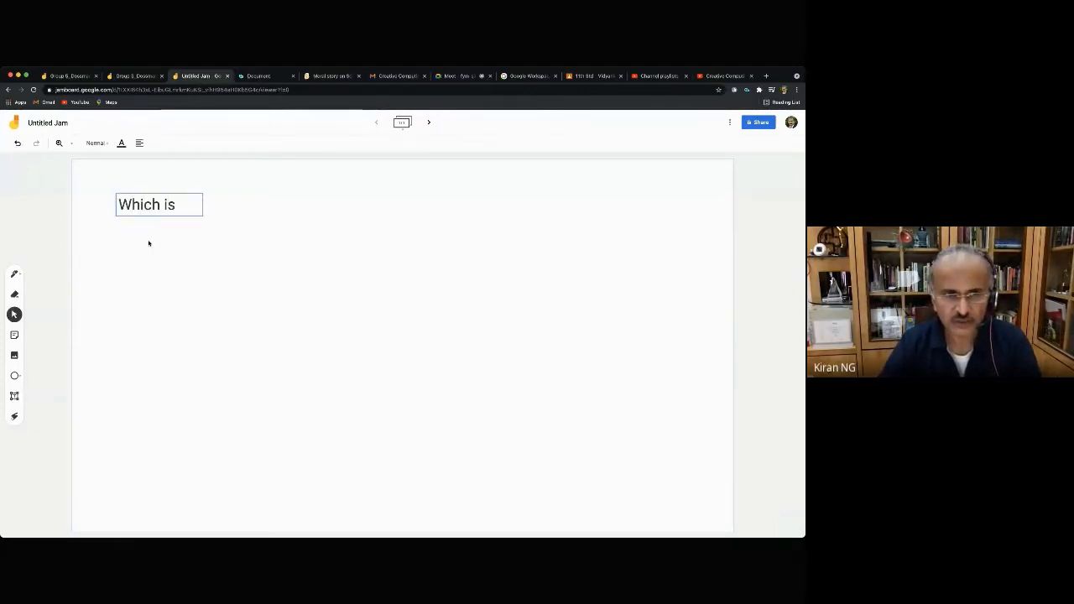
pyautogui.write(' the good to')
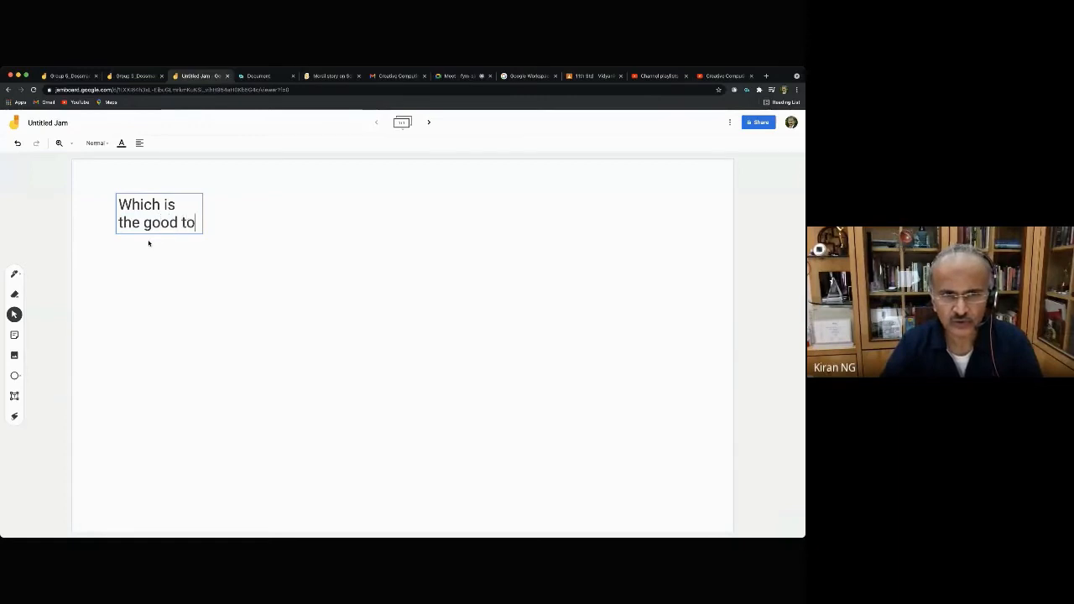
pyautogui.write('ol for on')
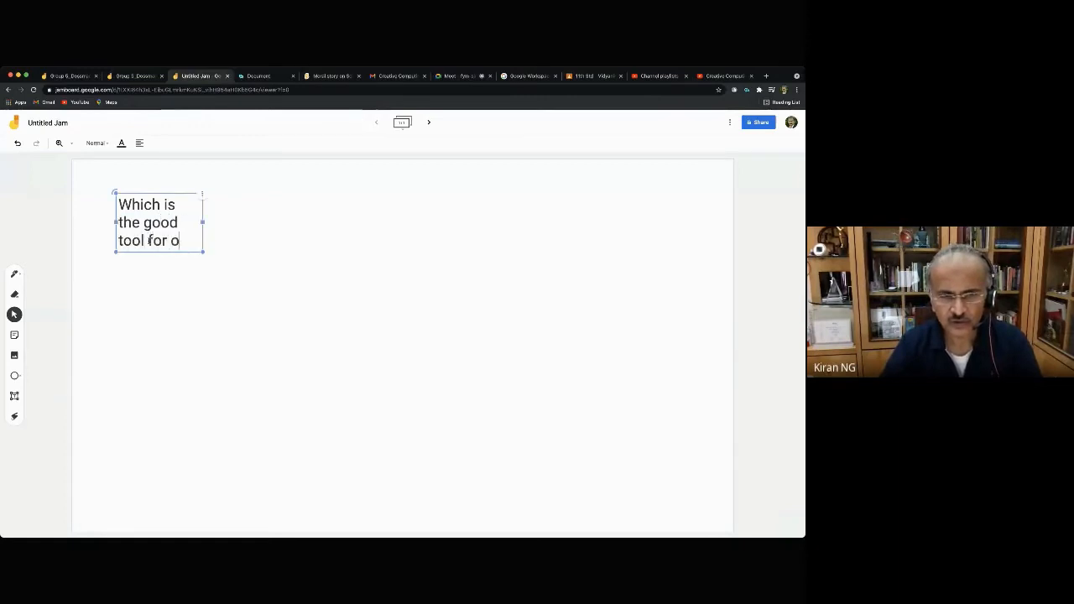
pyautogui.press('BackSpace')
pyautogui.press('BackSpace')
pyautogui.write('whit')
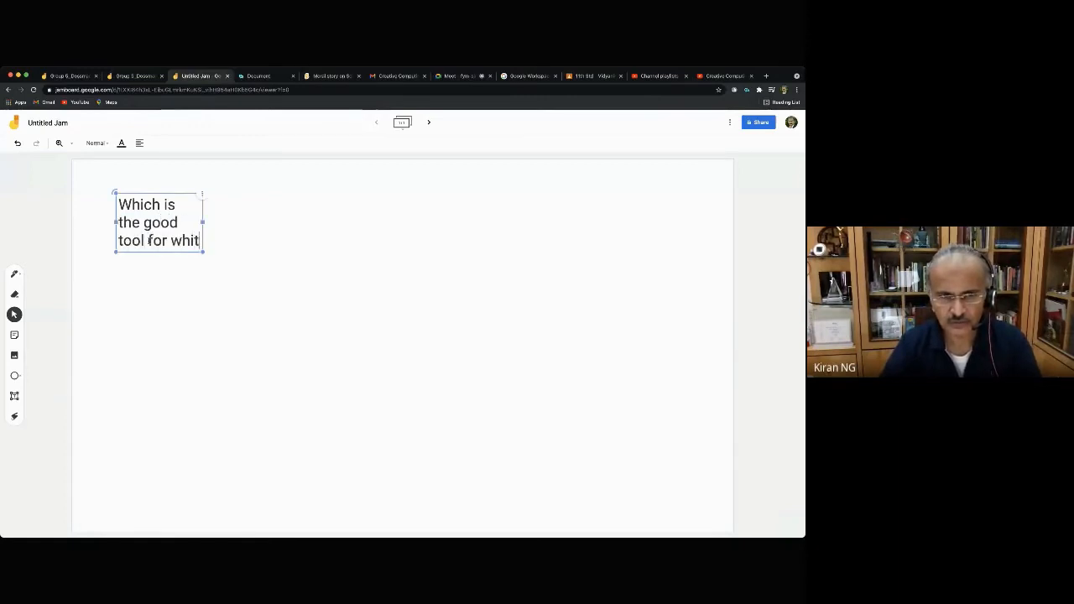
pyautogui.write('e boarding')
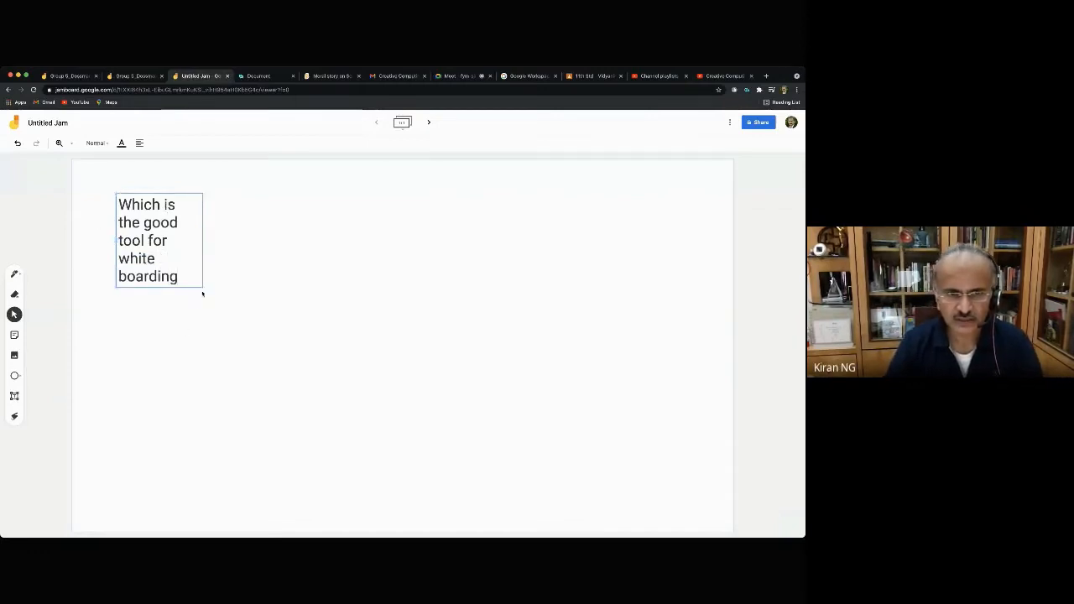
# Enlarge the question's text box and widen it across the frame so the text fits on one line.
pyautogui.moveTo(203, 288); pyautogui.dragTo(260, 349)
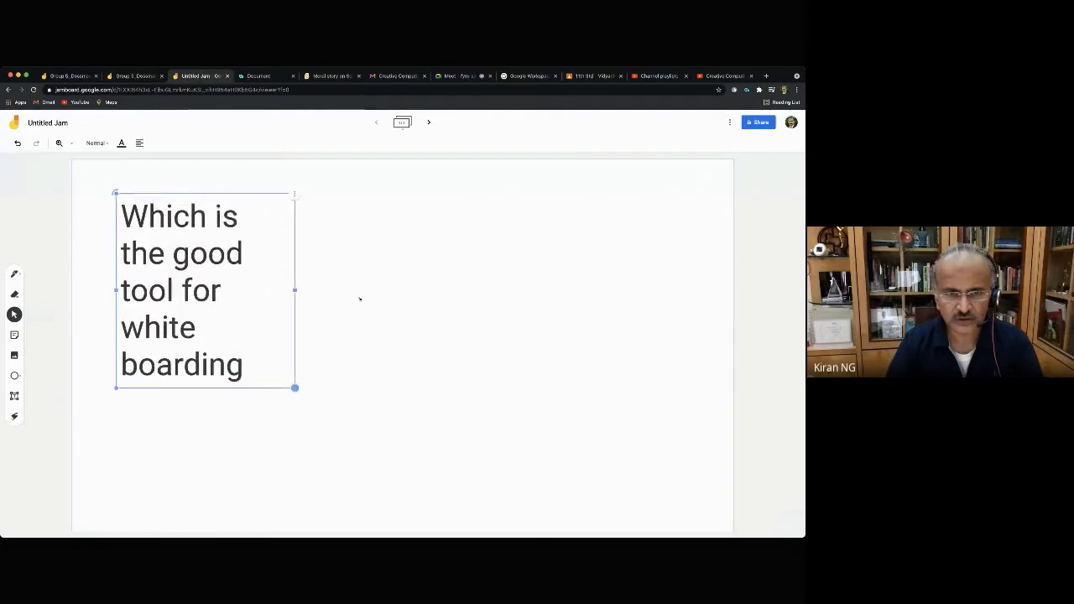
pyautogui.moveTo(299, 293); pyautogui.dragTo(710, 217)
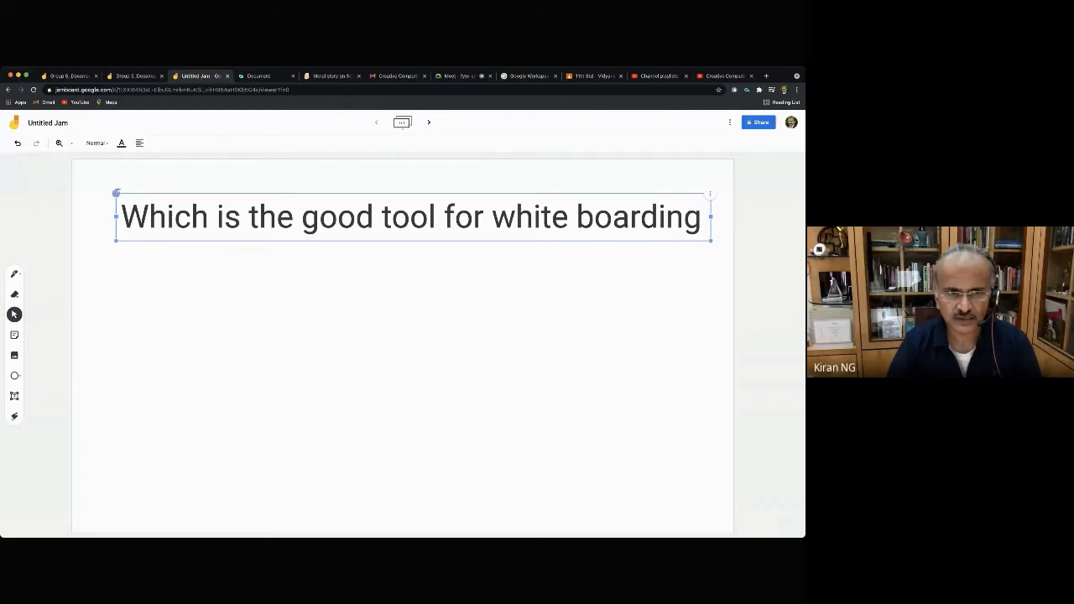
pyautogui.moveTo(115, 193); pyautogui.dragTo(120, 159)
pyautogui.moveTo(275, 167); pyautogui.dragTo(171, 202)
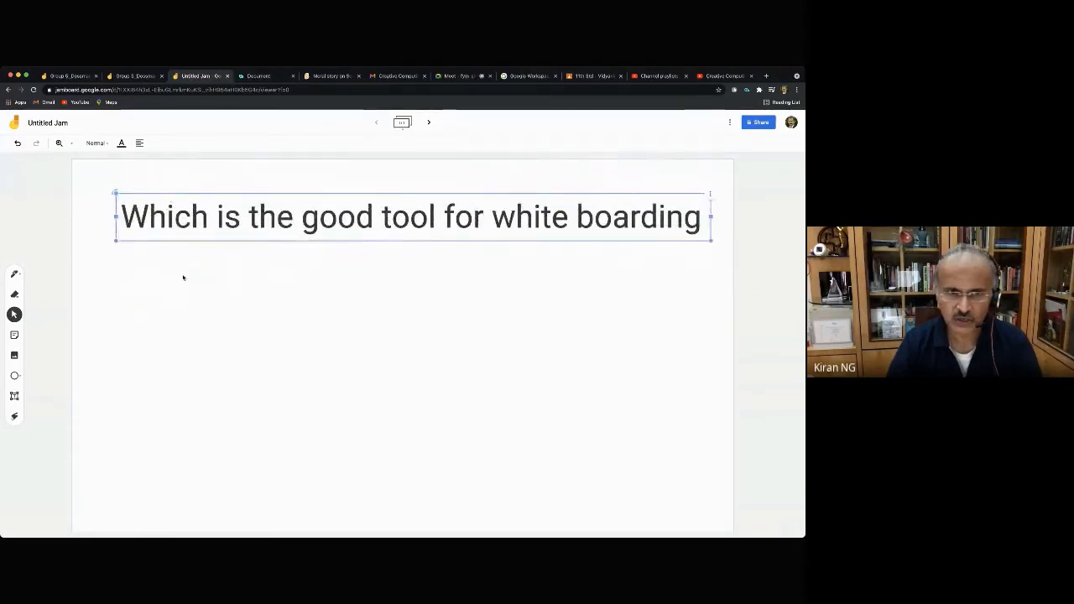
pyautogui.click(177, 274)
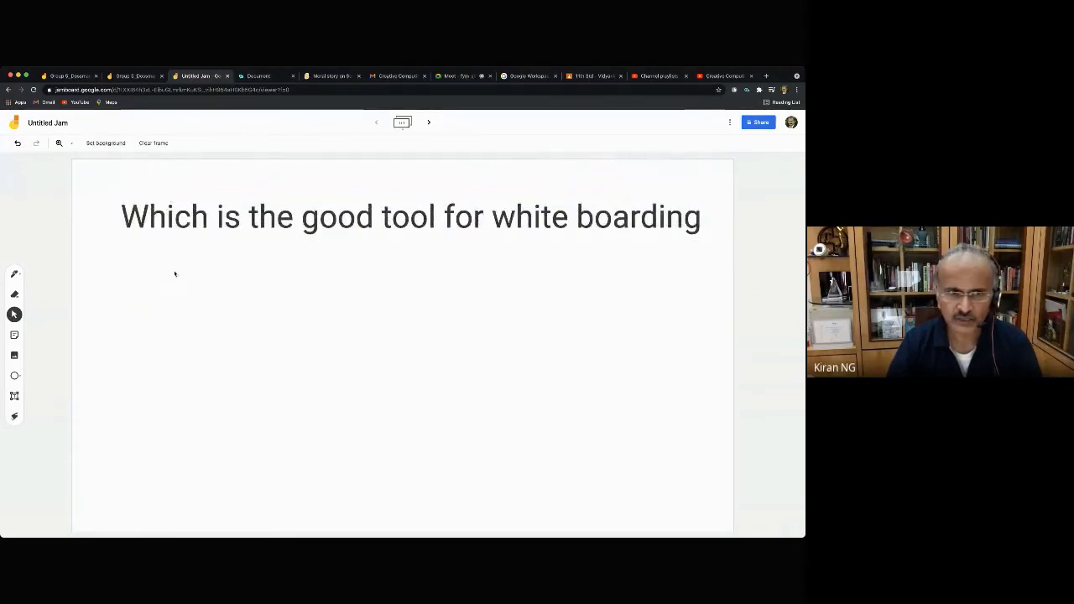
# Select the whole whiteboarding question and change its text color to red.
pyautogui.click(244, 209)
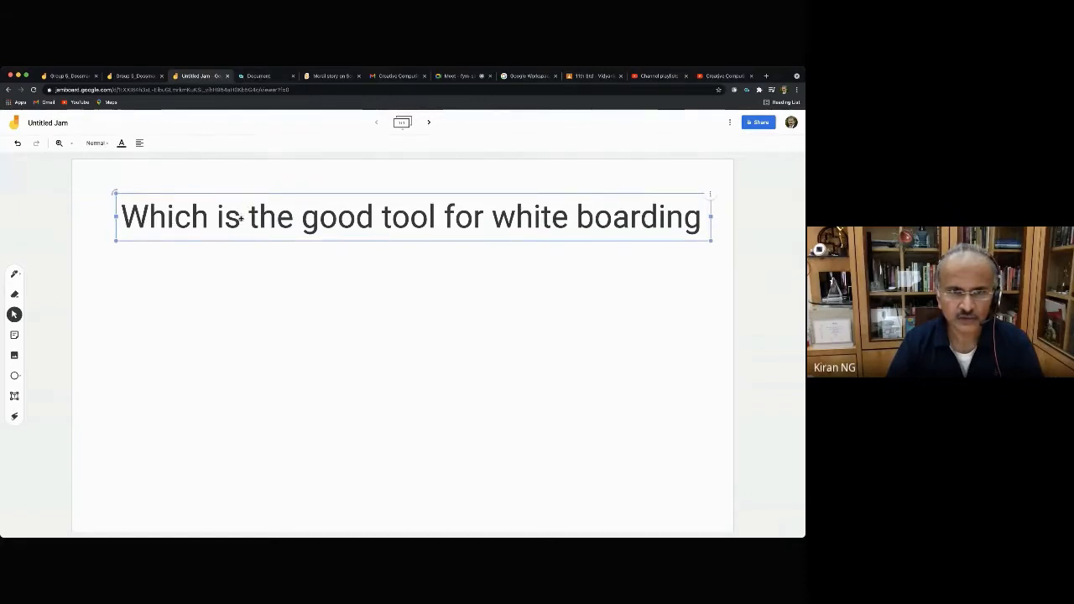
pyautogui.click(240, 218)
pyautogui.press('super+a')
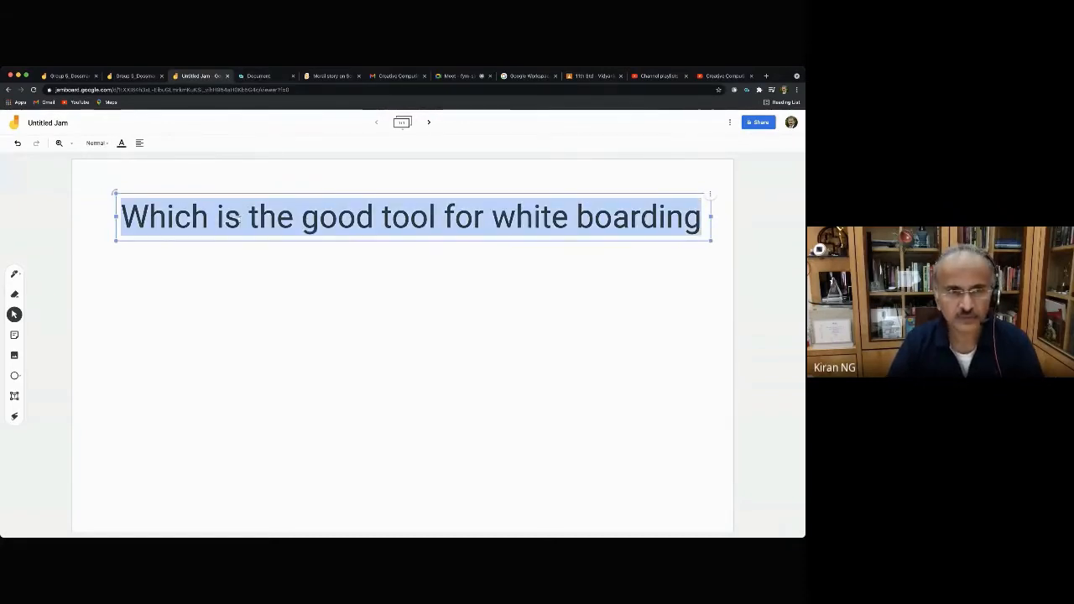
pyautogui.click(121, 143)
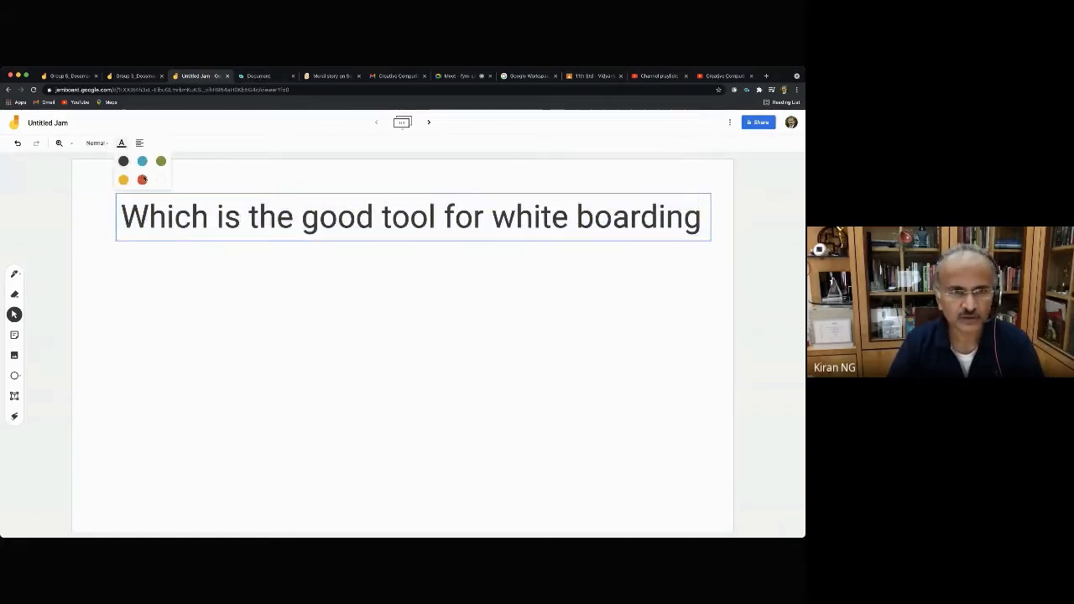
pyautogui.click(142, 179)
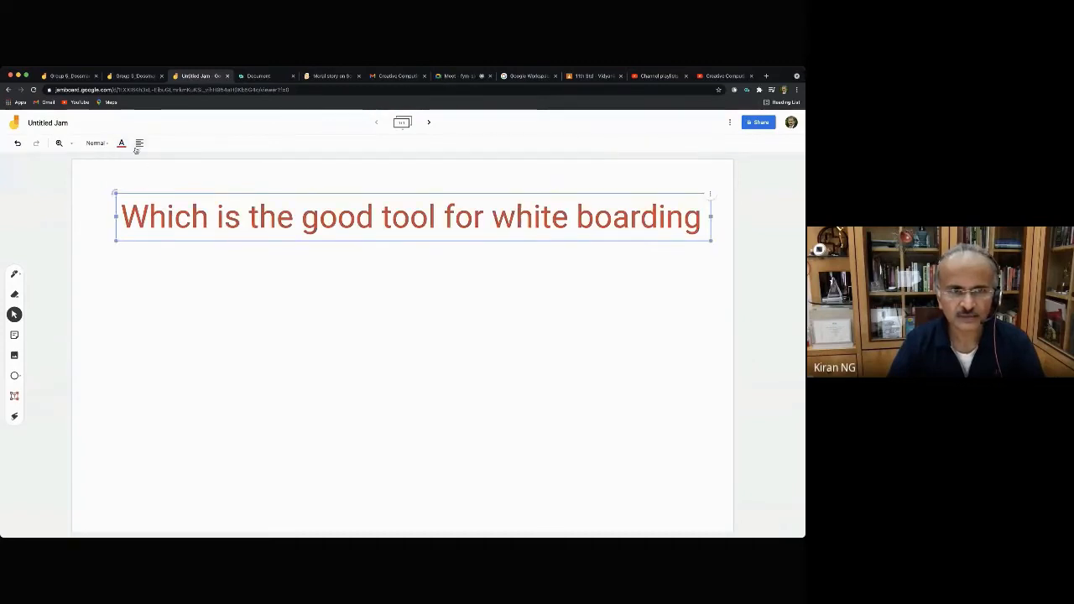
# Apply the Display text style to the question, shrink its text box and move it slightly higher on the frame.
pyautogui.click(121, 144)
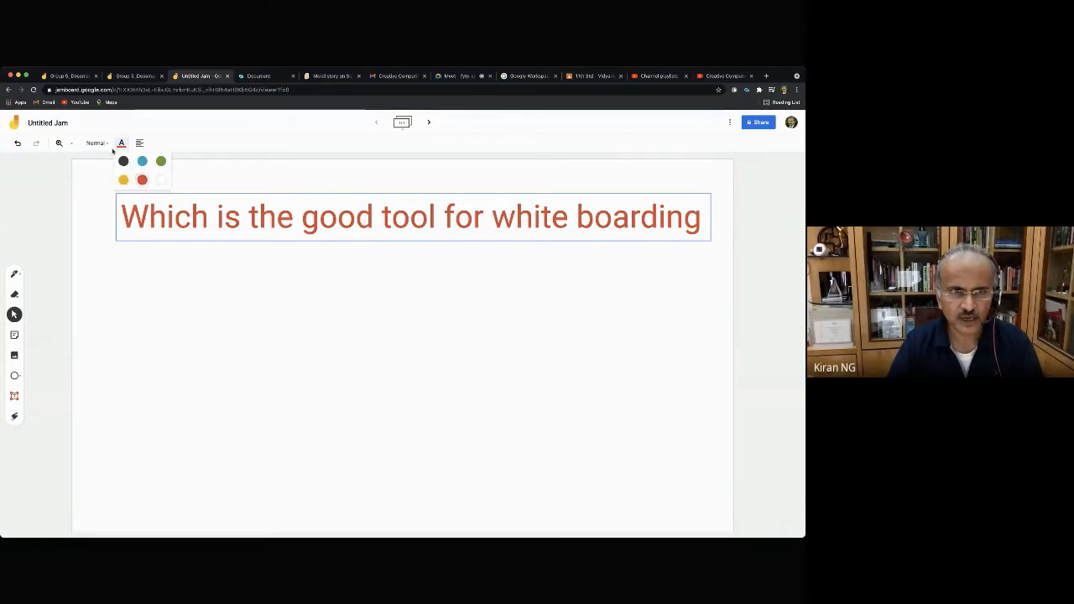
pyautogui.click(99, 145)
pyautogui.click(115, 170)
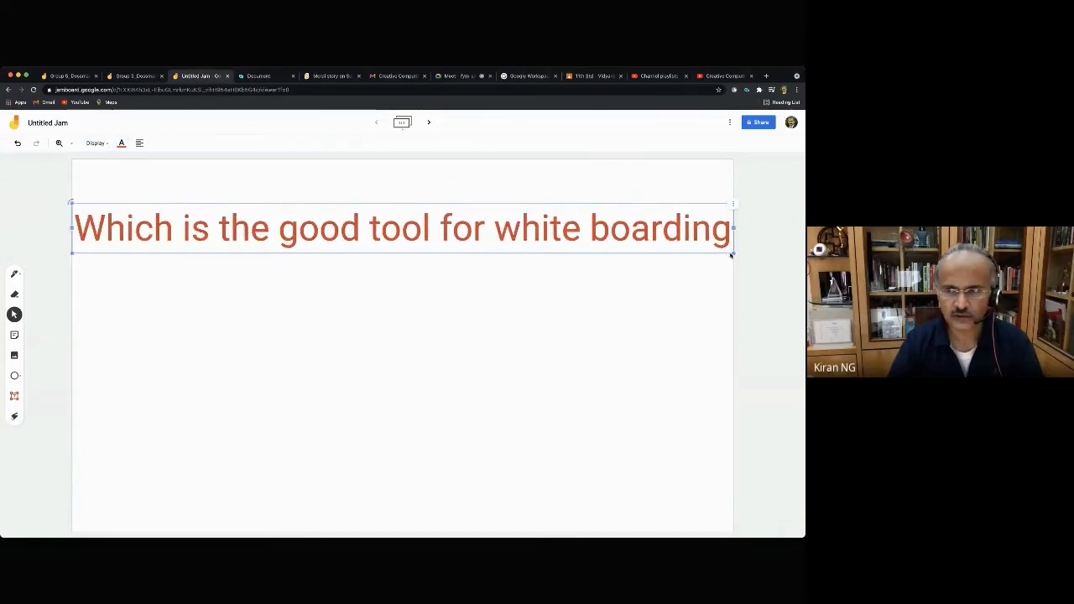
pyautogui.moveTo(732, 253); pyautogui.dragTo(608, 266)
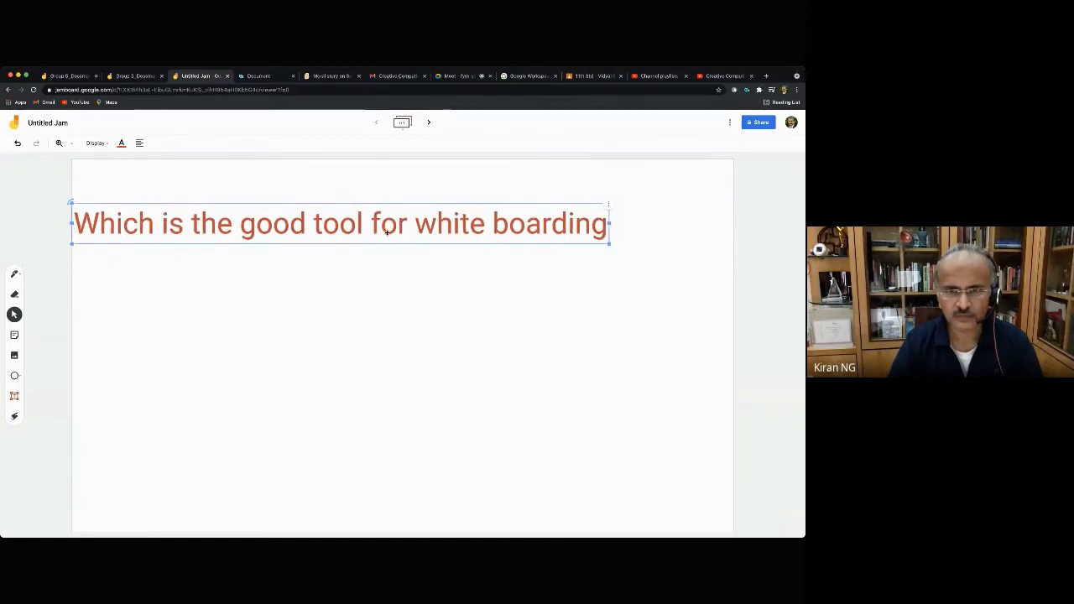
pyautogui.moveTo(388, 230); pyautogui.dragTo(397, 212)
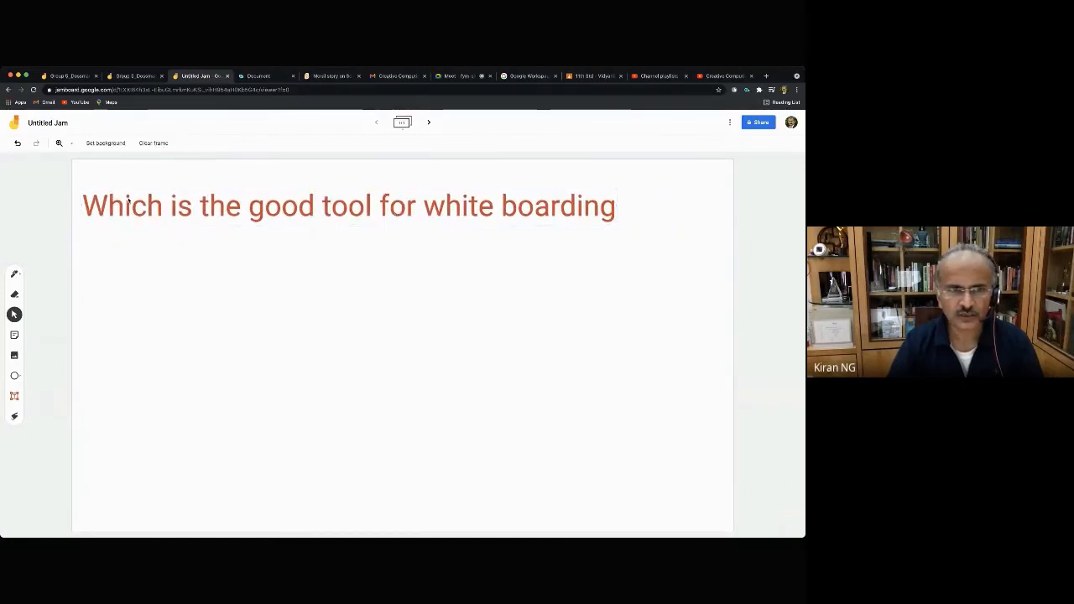
# Try an uploaded photo of a girl working on electronics and the plain blue option as the frame's background.
pyautogui.click(115, 144)
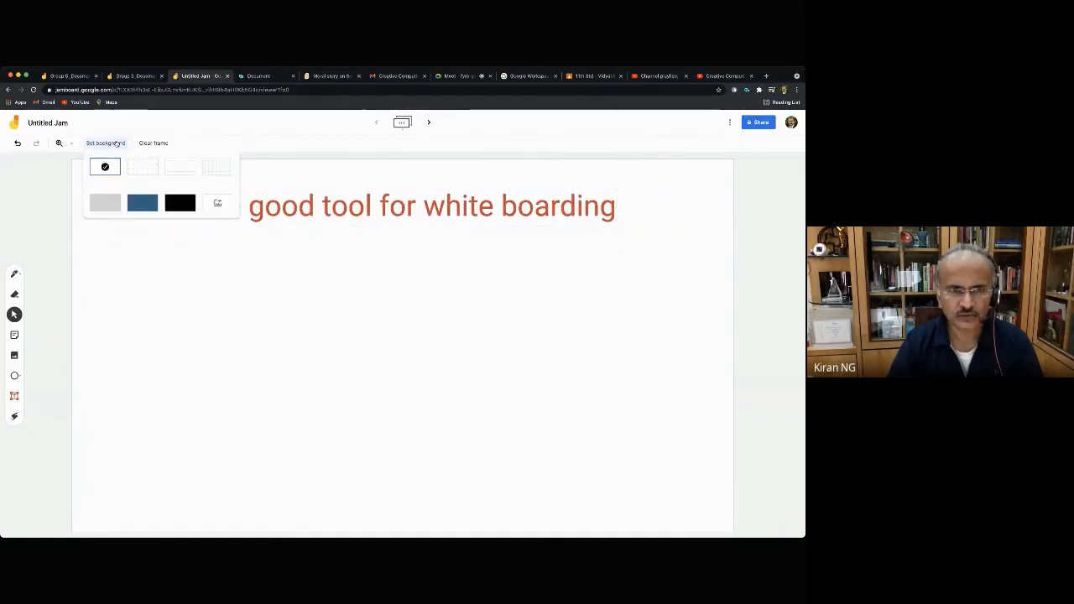
pyautogui.click(218, 204)
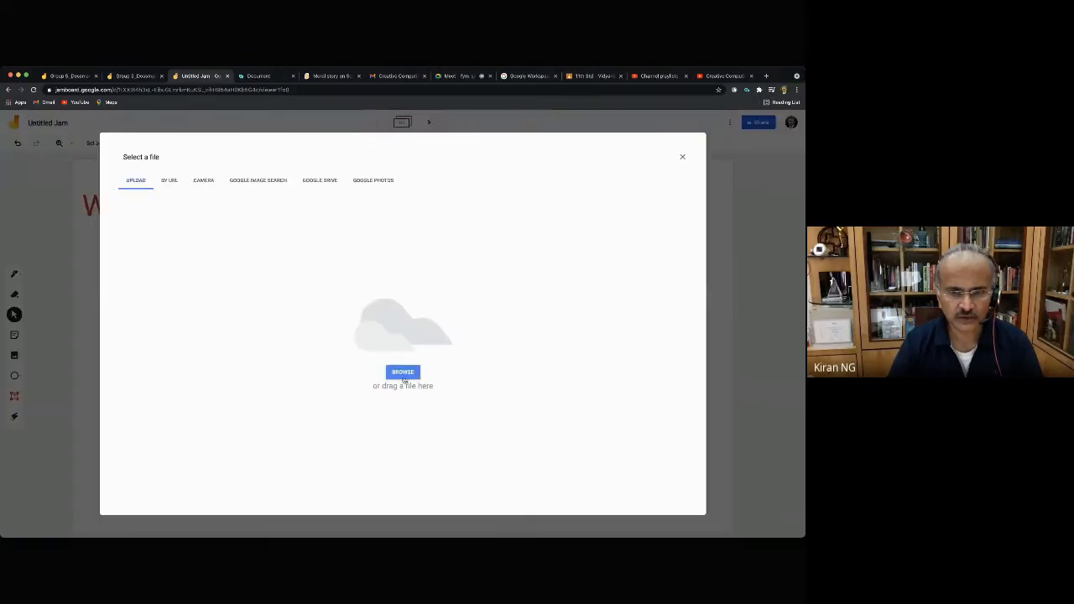
pyautogui.click(404, 377)
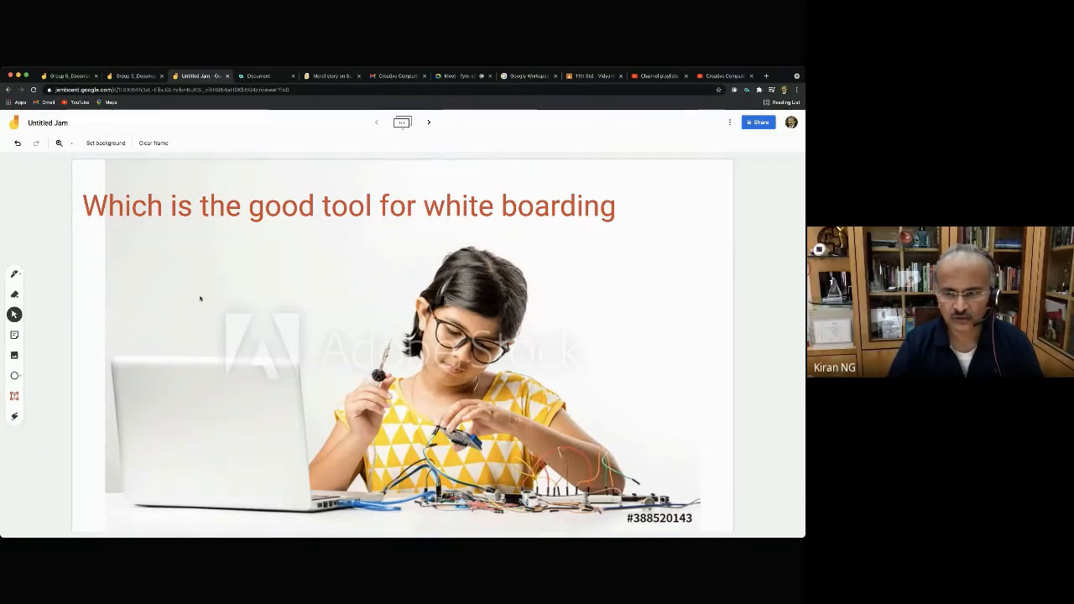
pyautogui.click(107, 143)
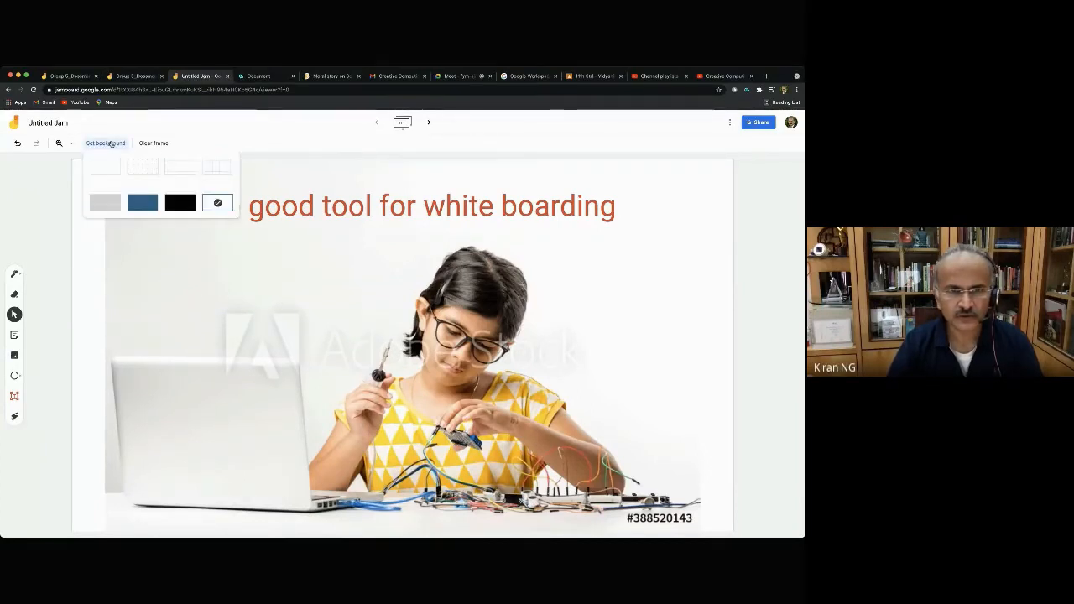
pyautogui.click(150, 204)
# Set the frame's background to the graph grid and move the question slightly right and up.
pyautogui.click(115, 144)
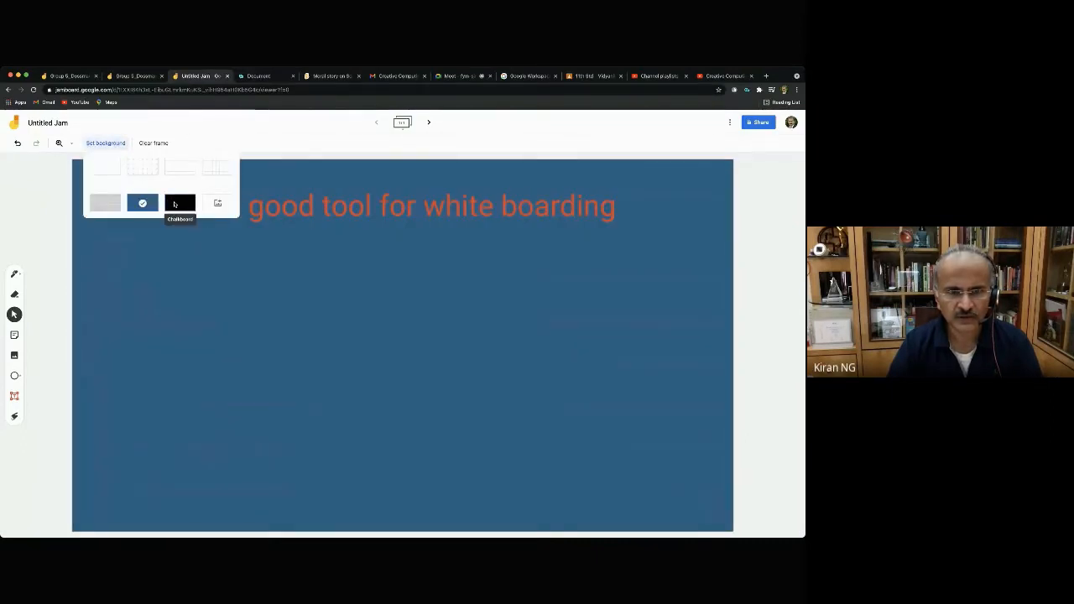
pyautogui.click(216, 167)
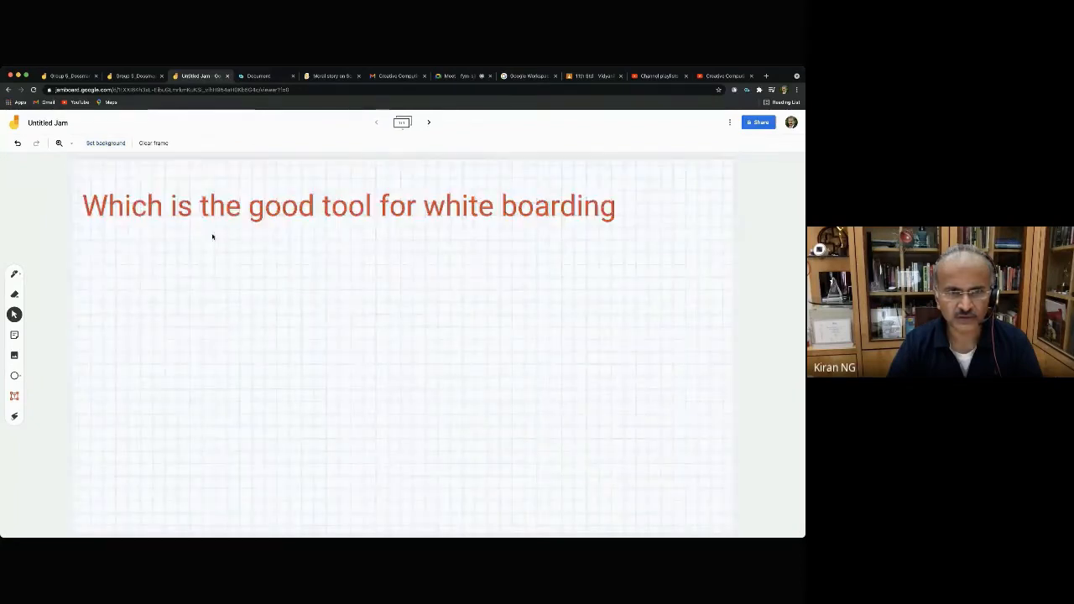
pyautogui.click(210, 208)
pyautogui.moveTo(210, 208); pyautogui.dragTo(240, 205)
pyautogui.click(220, 273)
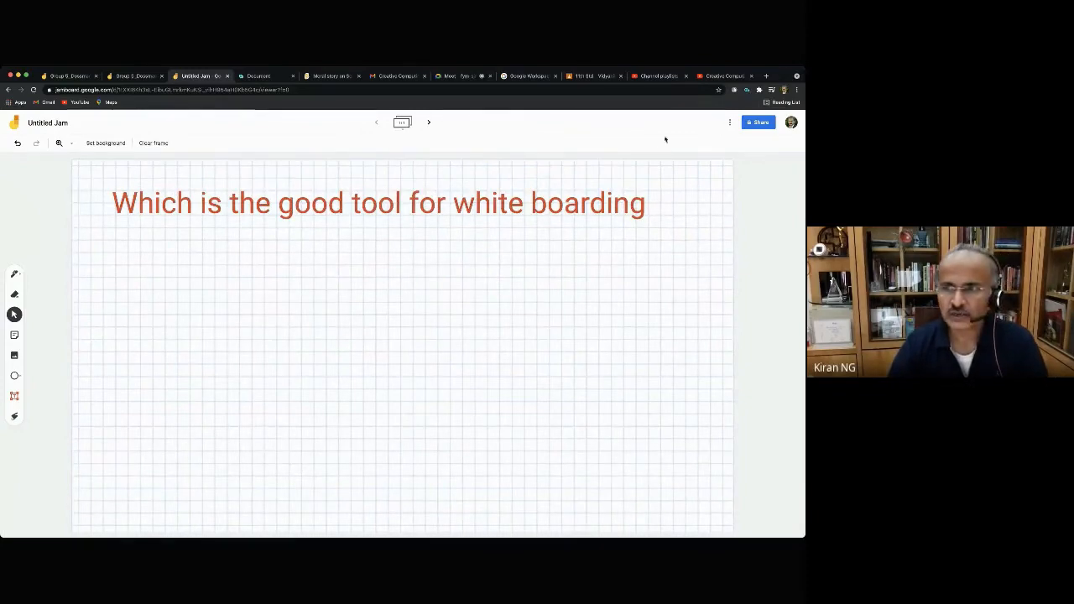
# Share the jam with anyone with the link as Editor and copy its link.
pyautogui.click(762, 123)
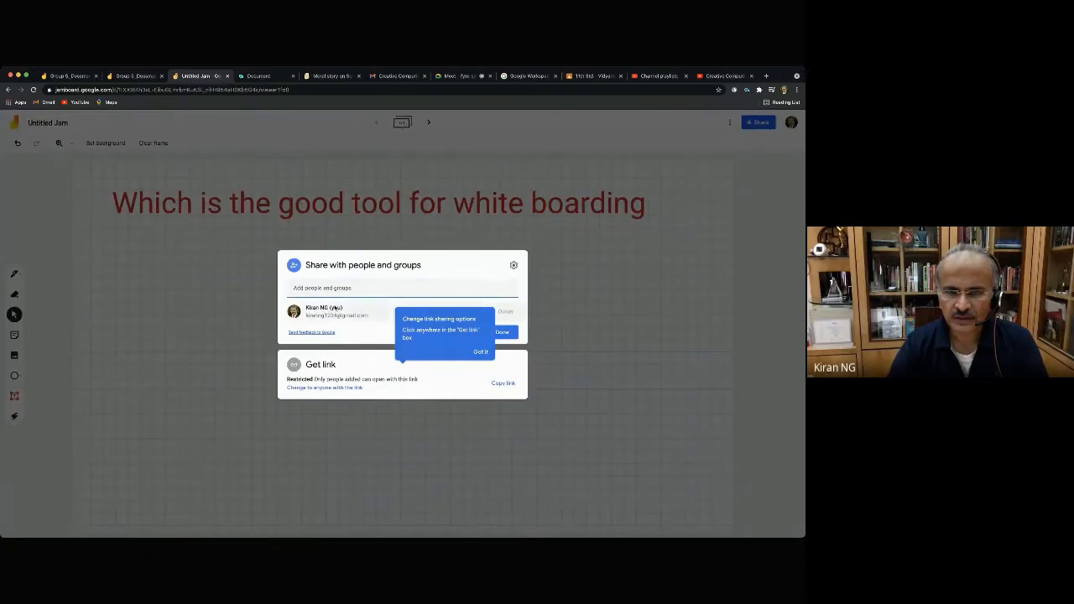
pyautogui.click(500, 382)
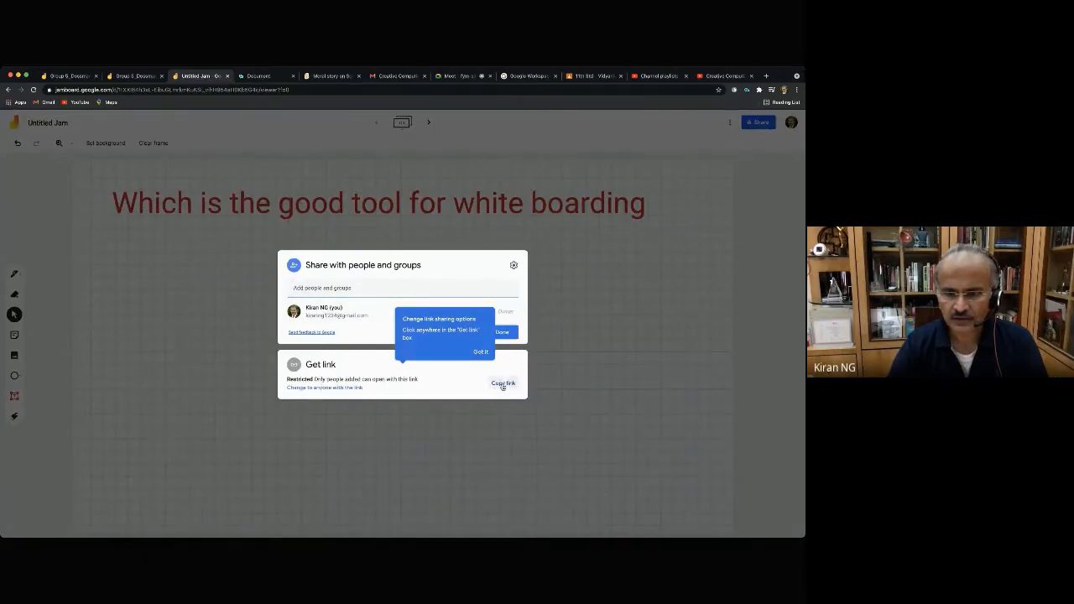
pyautogui.click(478, 351)
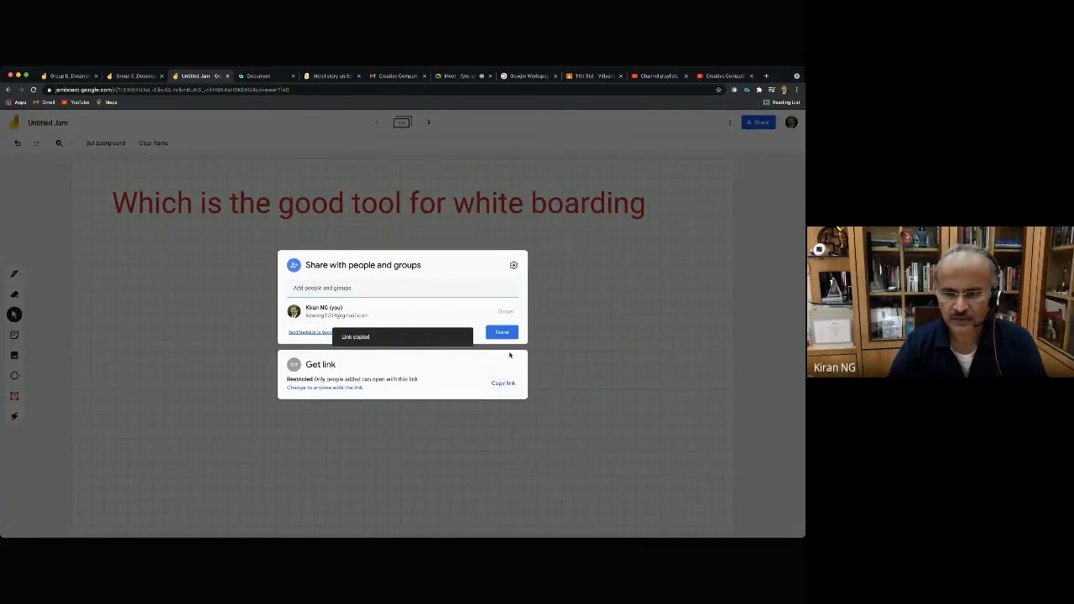
pyautogui.click(328, 388)
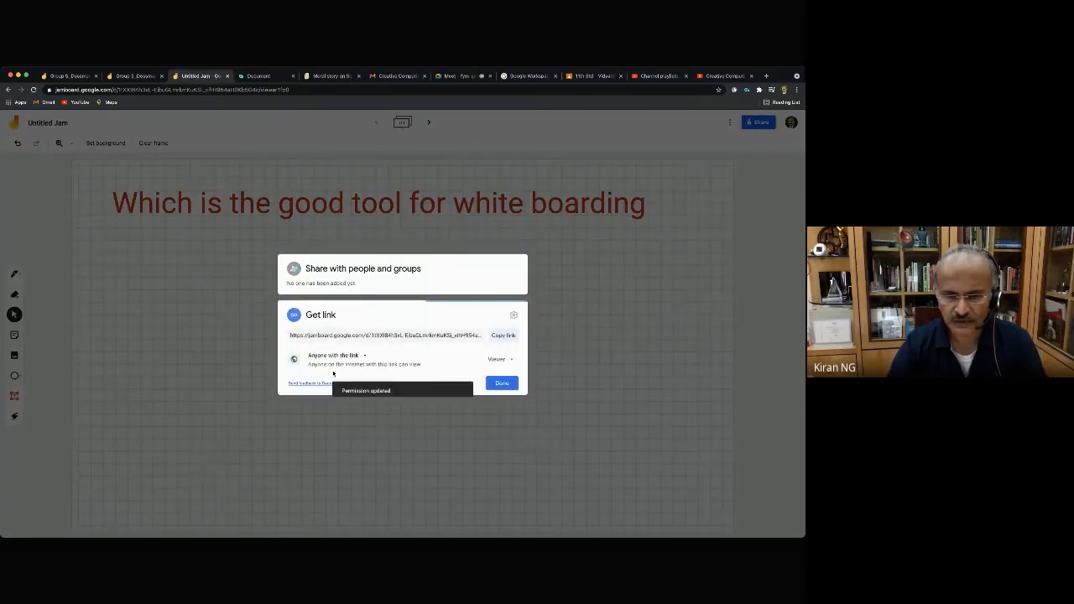
pyautogui.click(499, 359)
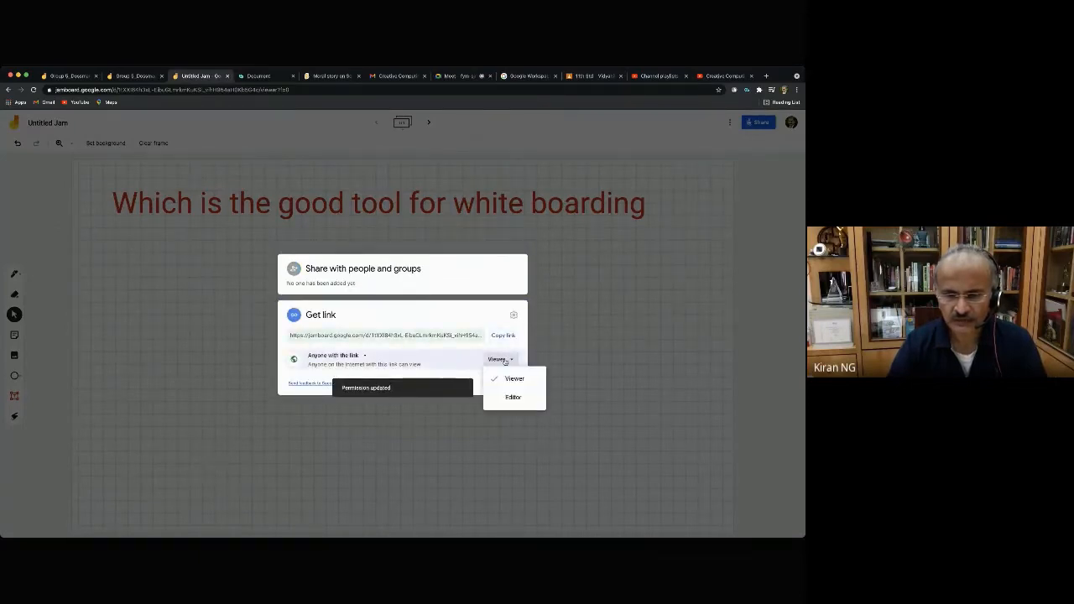
pyautogui.click(513, 395)
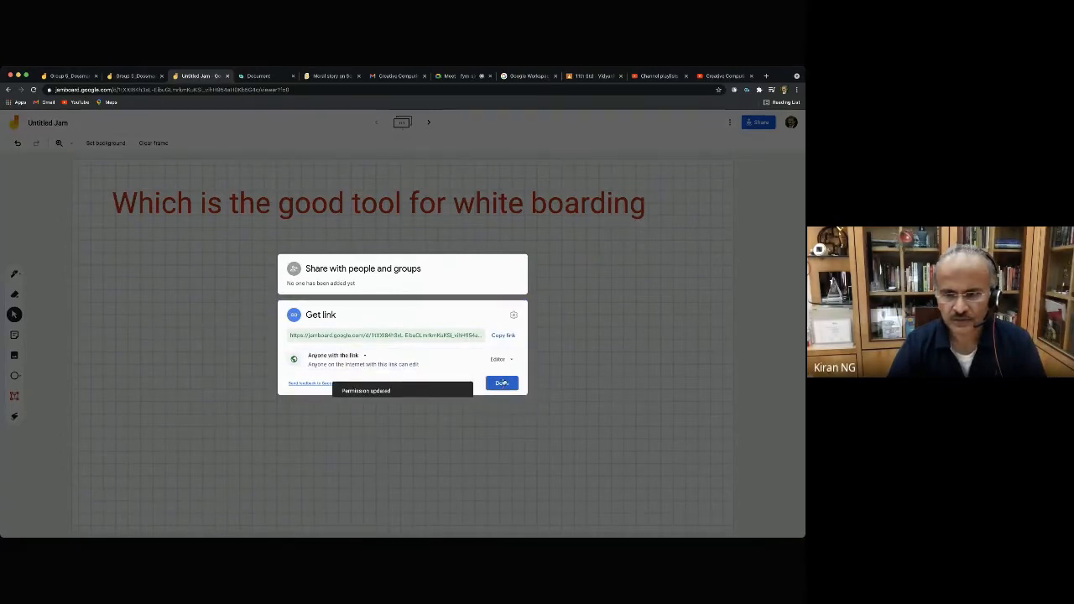
pyautogui.click(505, 334)
pyautogui.click(501, 384)
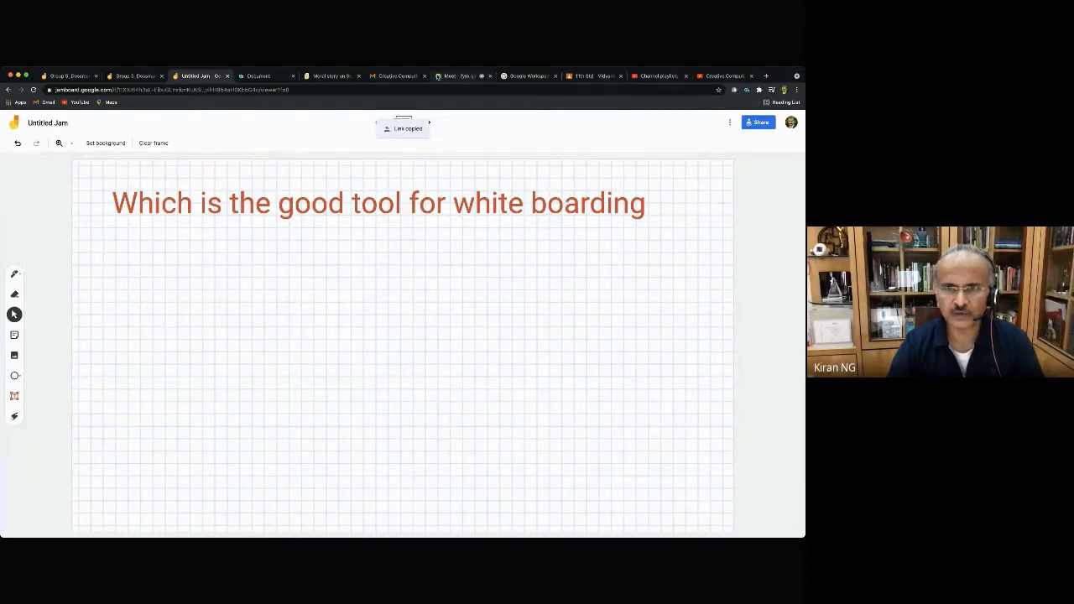
# Switch to the Google Meet call and send the copied jam link in the meeting chat.
pyautogui.click(449, 76)
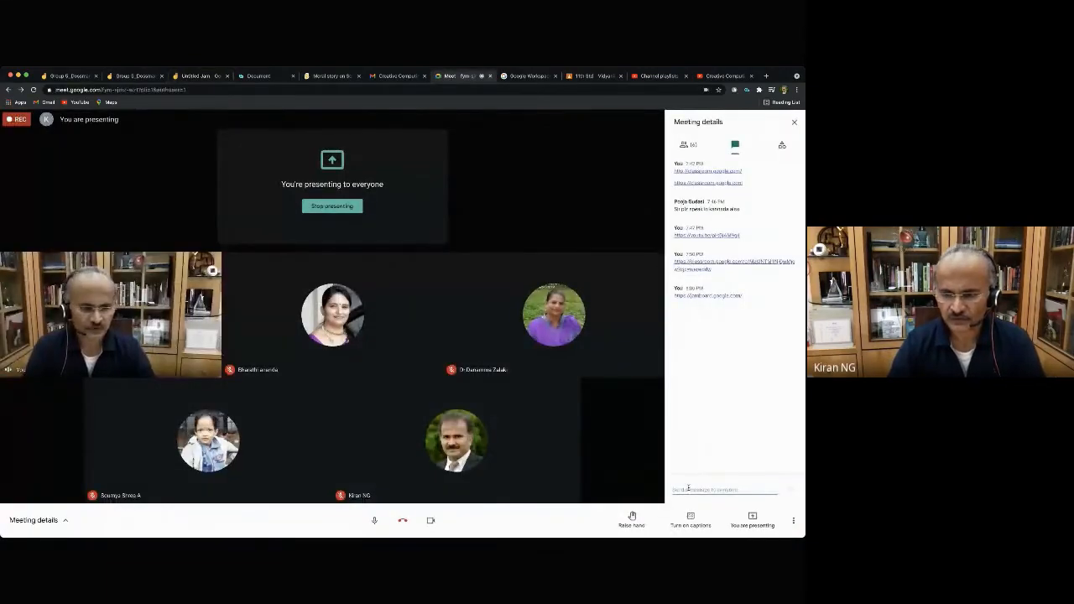
pyautogui.press('super+v')
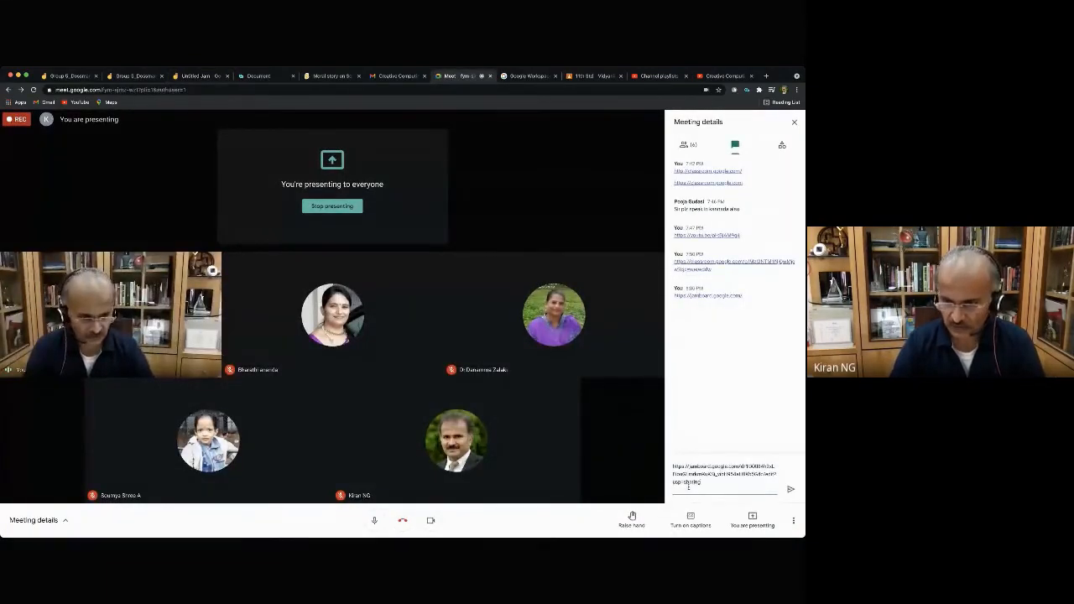
pyautogui.click(790, 489)
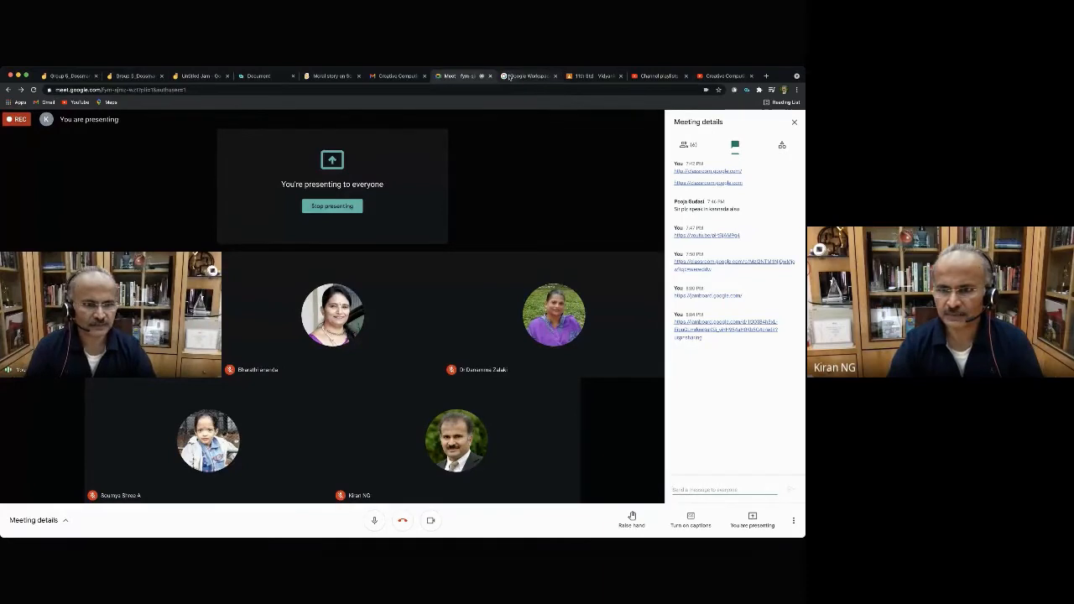
# Return to the untitled jam and add a yellow sticky note reading "Google Jamboard".
pyautogui.click(194, 77)
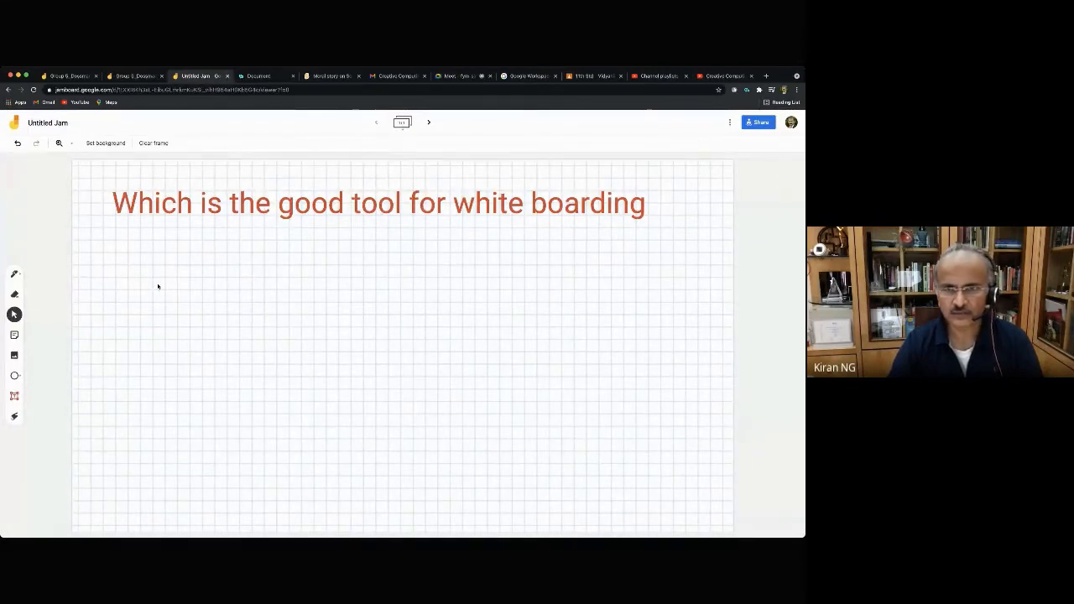
pyautogui.click(14, 335)
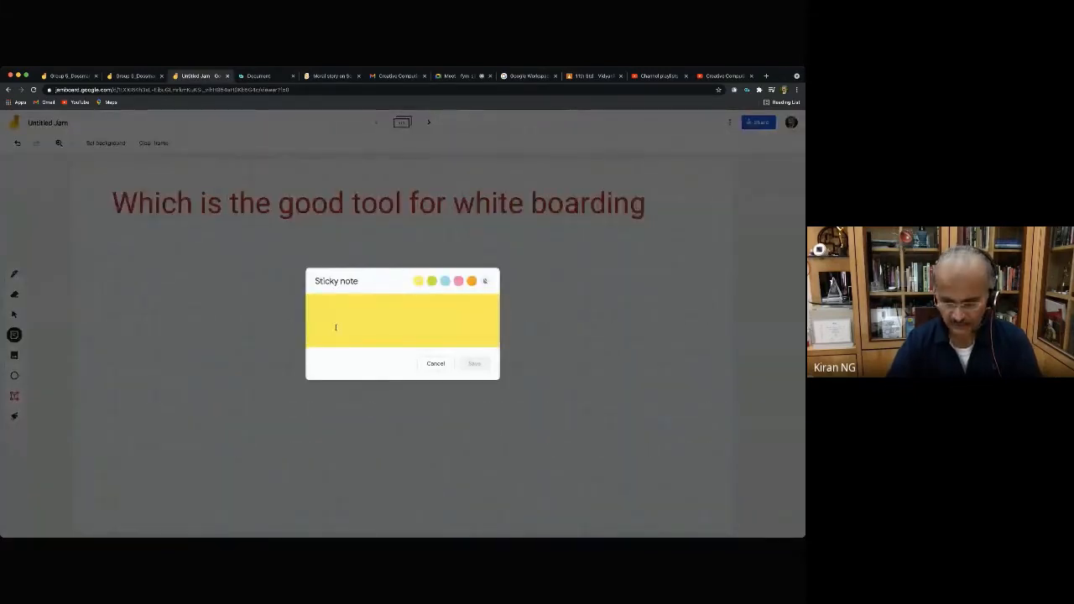
pyautogui.write('Goog')
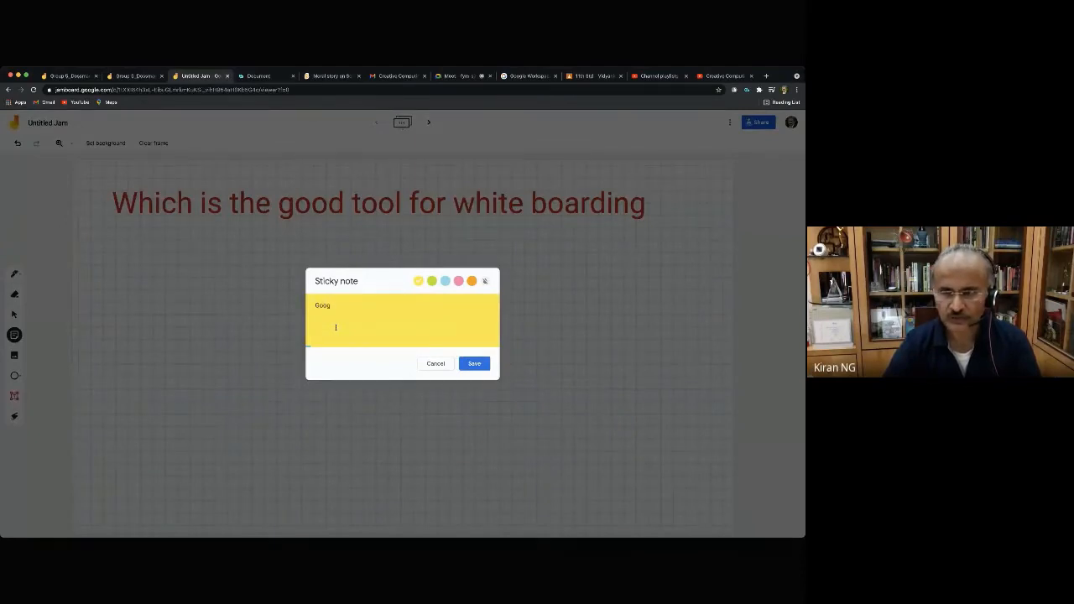
pyautogui.write('le J')
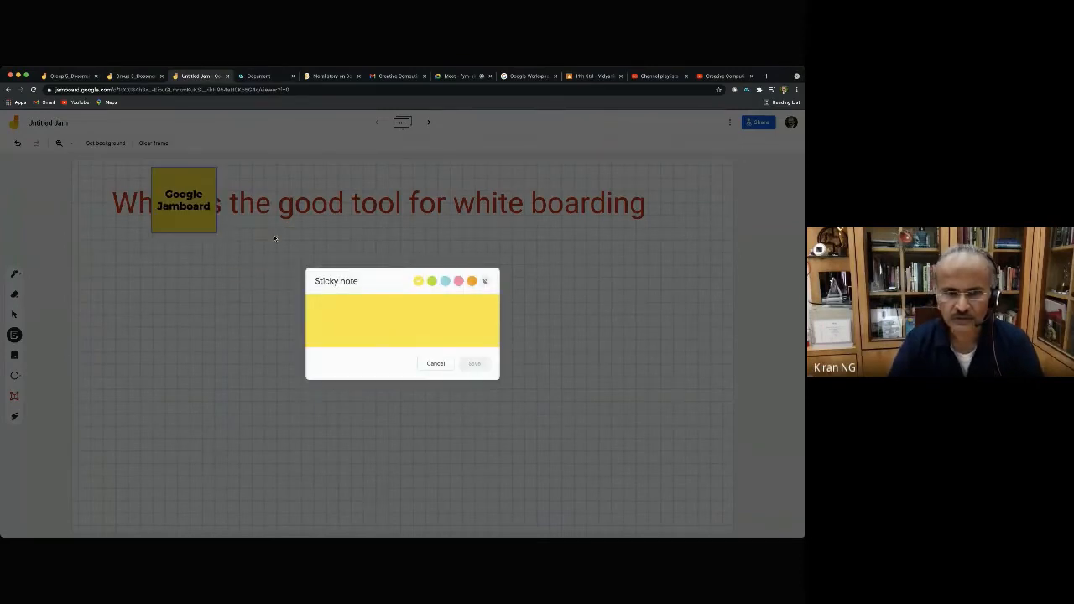
pyautogui.click(182, 173)
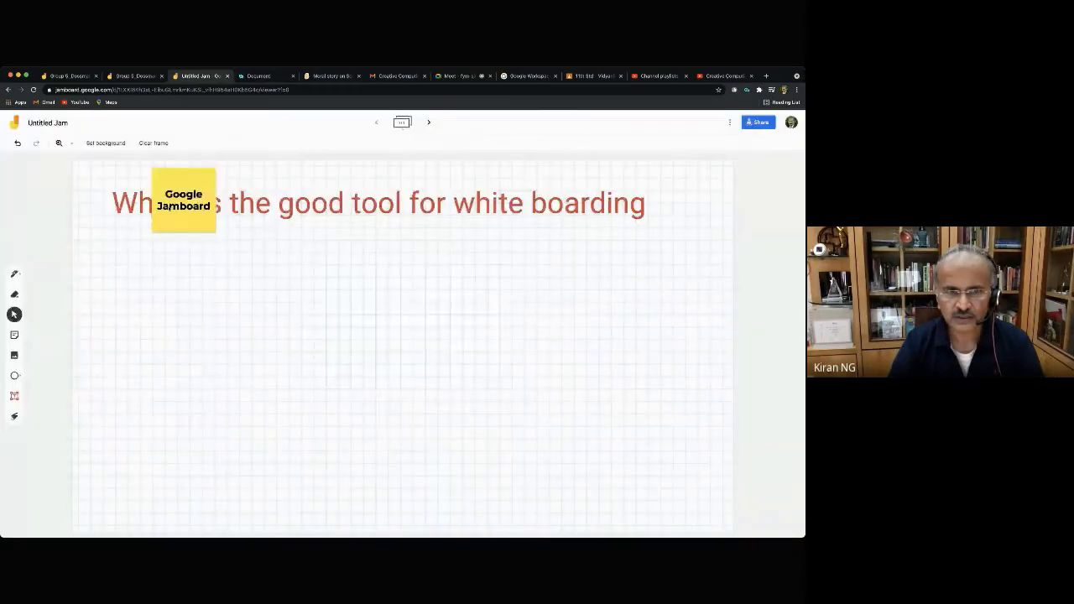
# Change the "Google Jamboard" sticky note to pink, then enlarge it and place it below the start of the question.
pyautogui.click(213, 171)
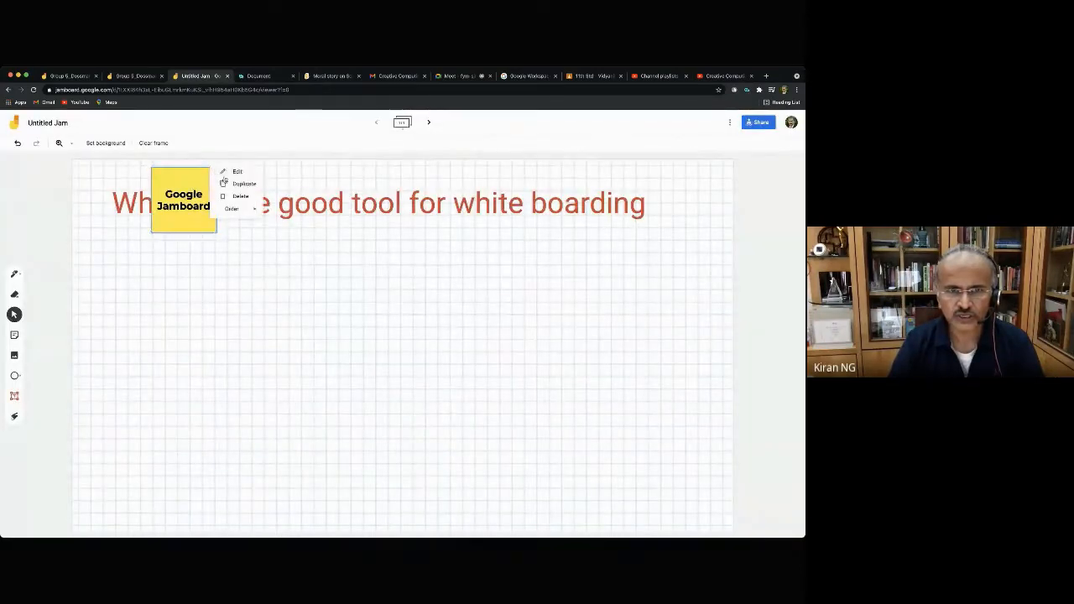
pyautogui.click(175, 187)
pyautogui.click(212, 171)
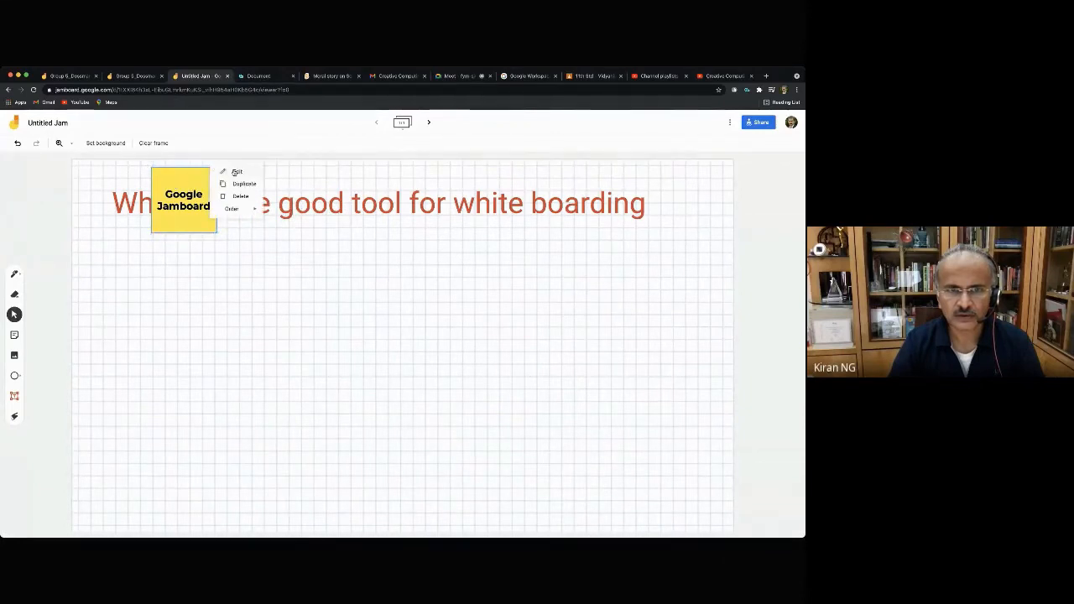
pyautogui.click(236, 172)
pyautogui.click(458, 281)
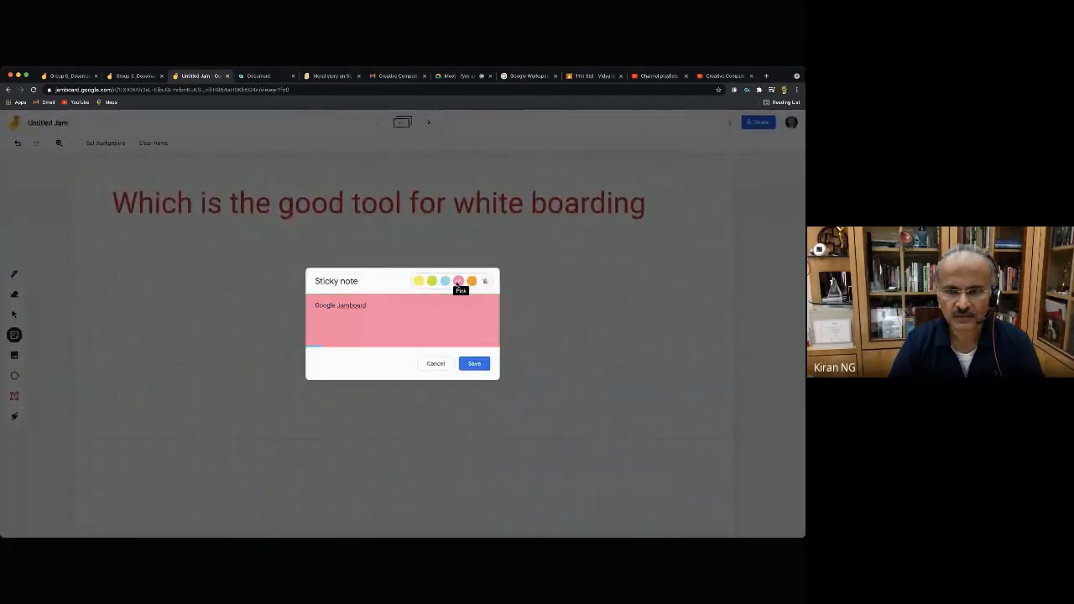
pyautogui.click(474, 363)
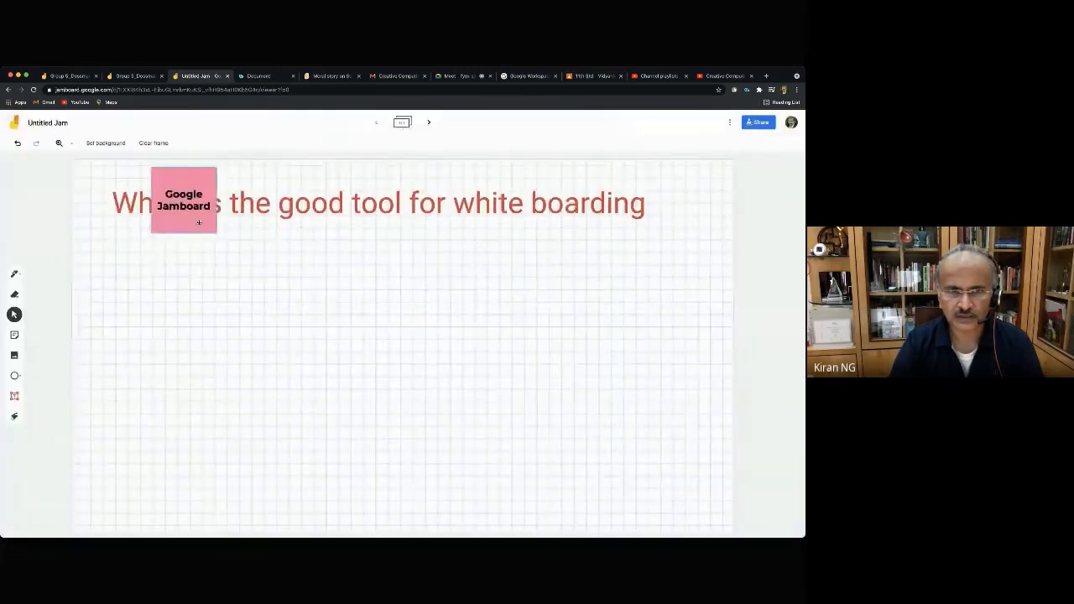
pyautogui.moveTo(199, 223); pyautogui.dragTo(166, 328)
pyautogui.click(226, 320)
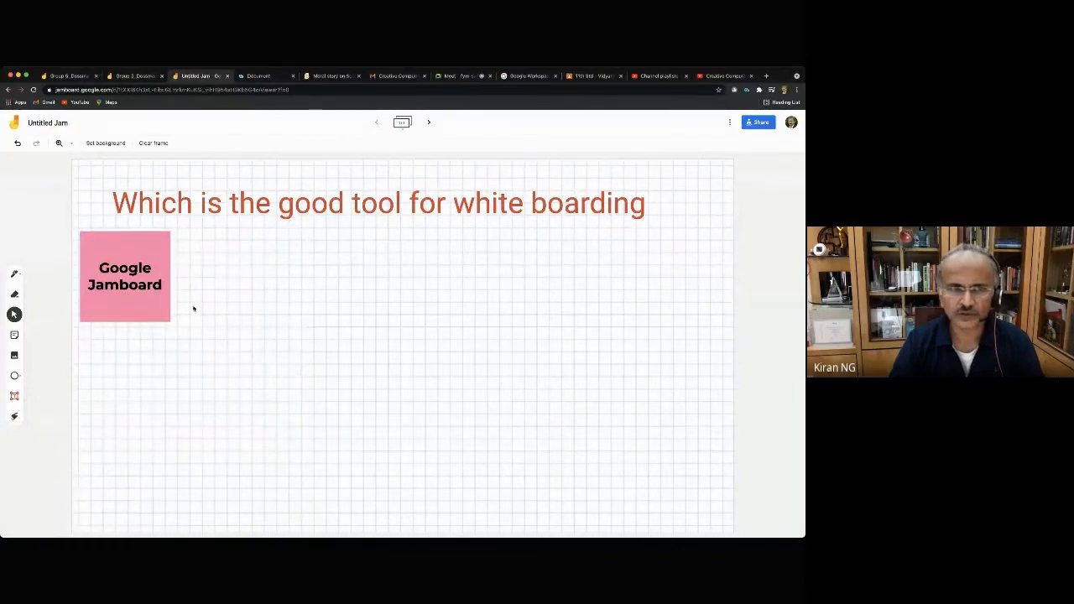
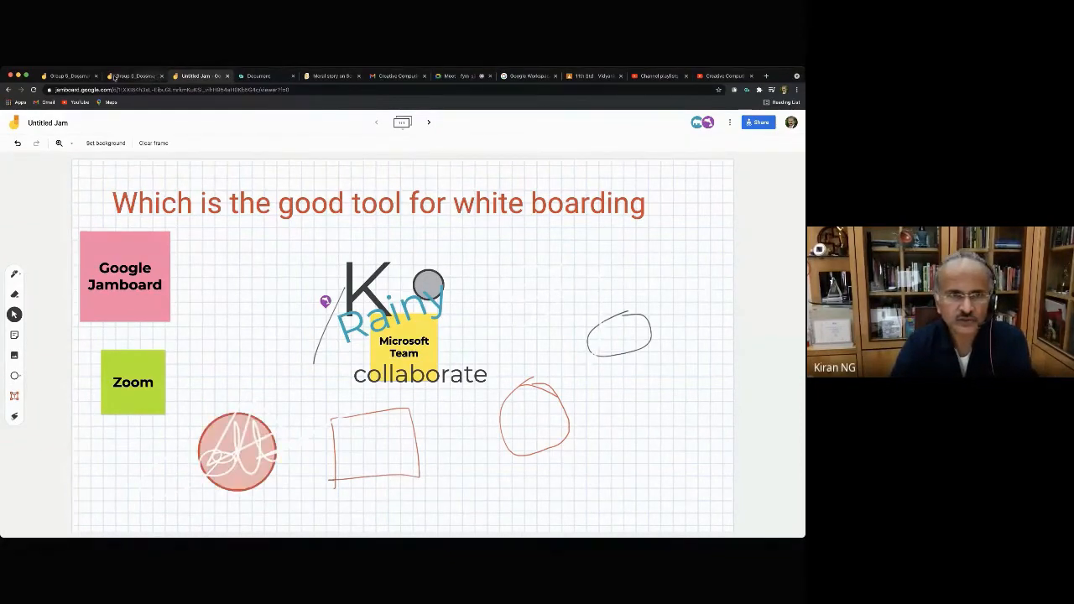
# View the Group 5 virtual whiteboard jam, checking the Google Meet call before returning to the jam.
pyautogui.click(78, 77)
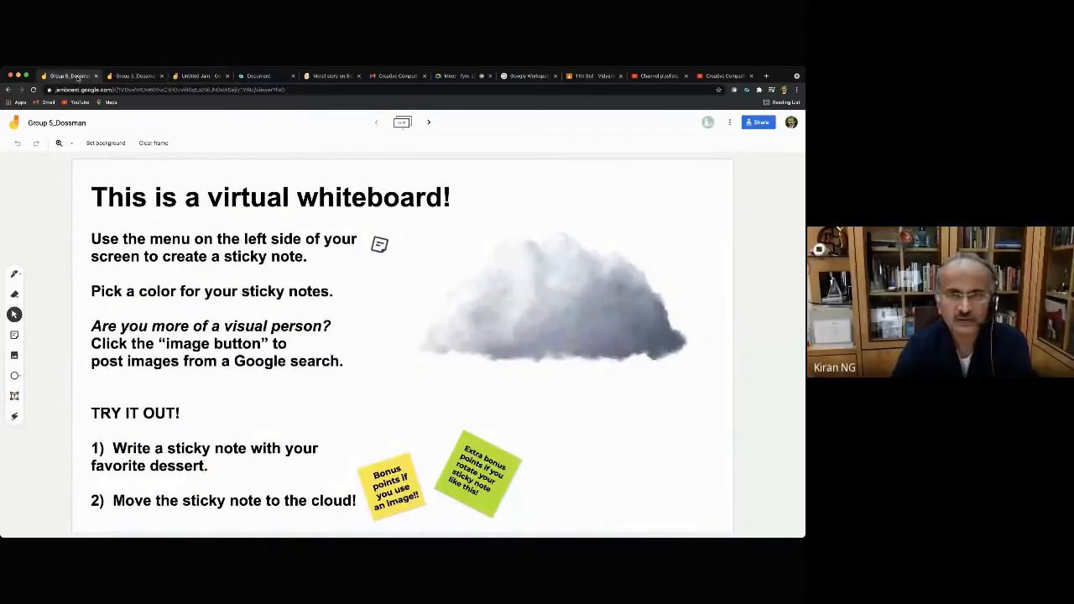
pyautogui.click(459, 76)
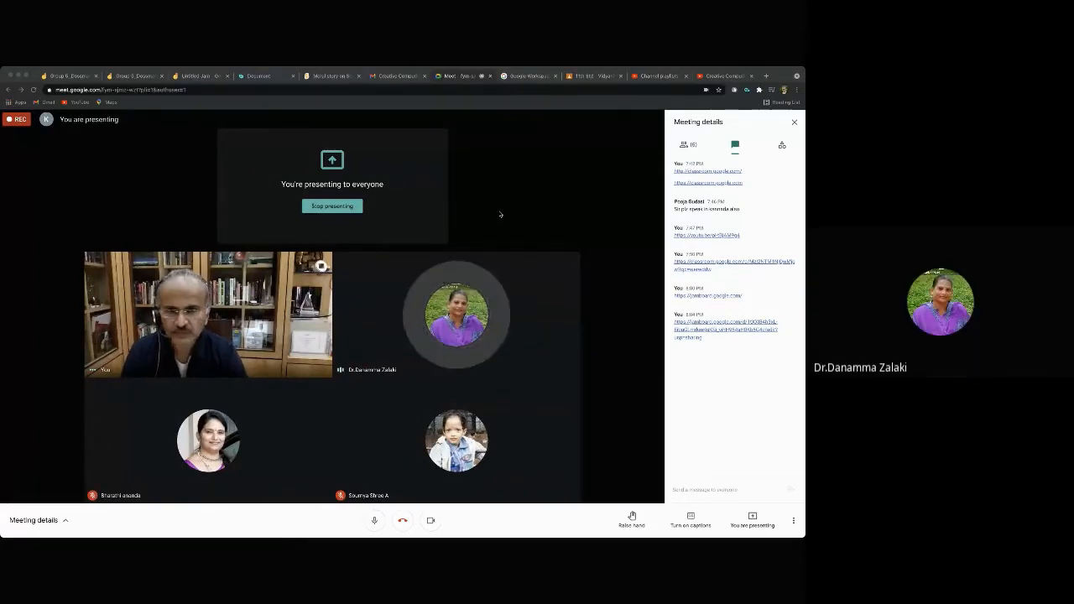
pyautogui.click(63, 77)
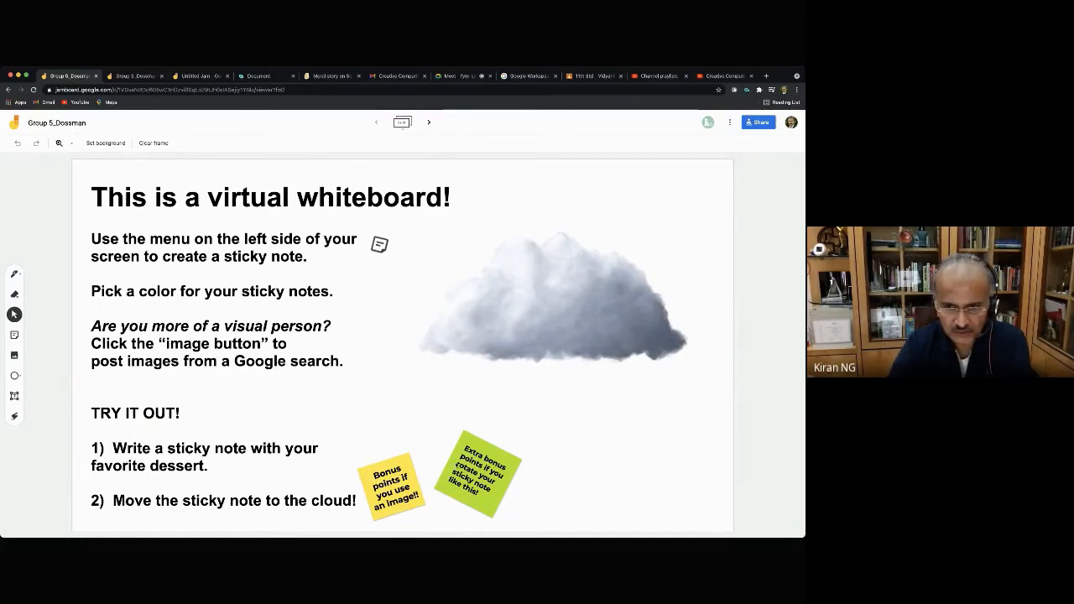
# Move the yellow "Bonus points if you use an image!!" sticky note onto the cloud picture.
pyautogui.click(494, 474)
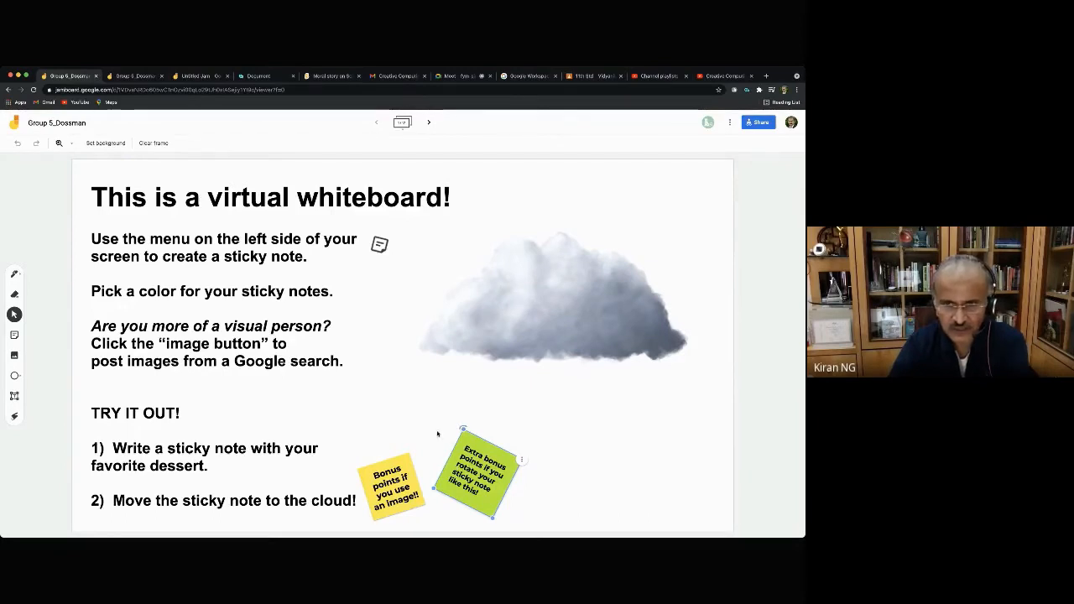
pyautogui.click(560, 316)
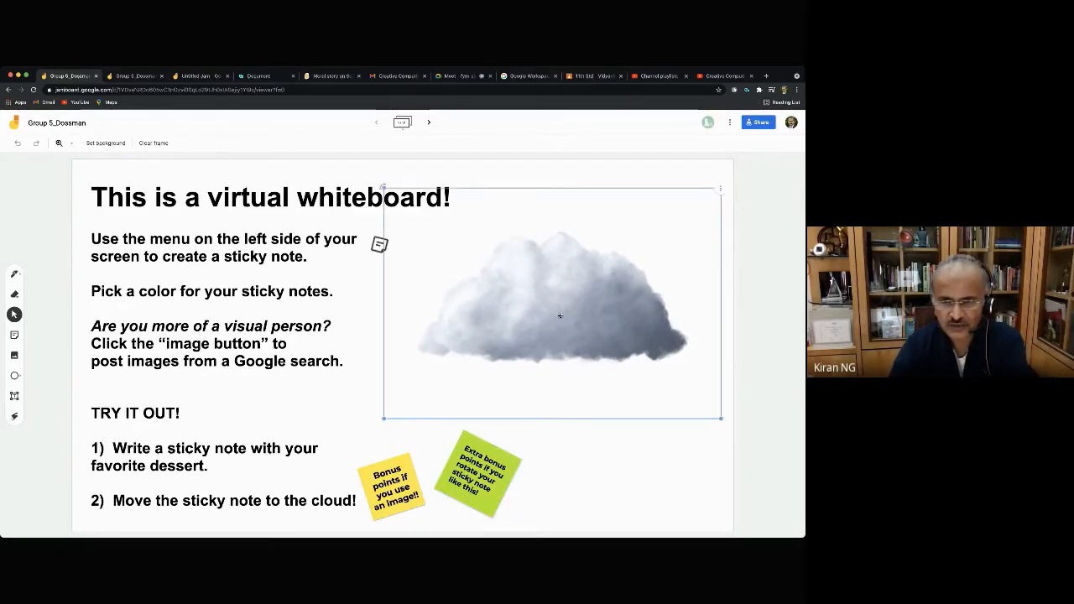
pyautogui.click(346, 397)
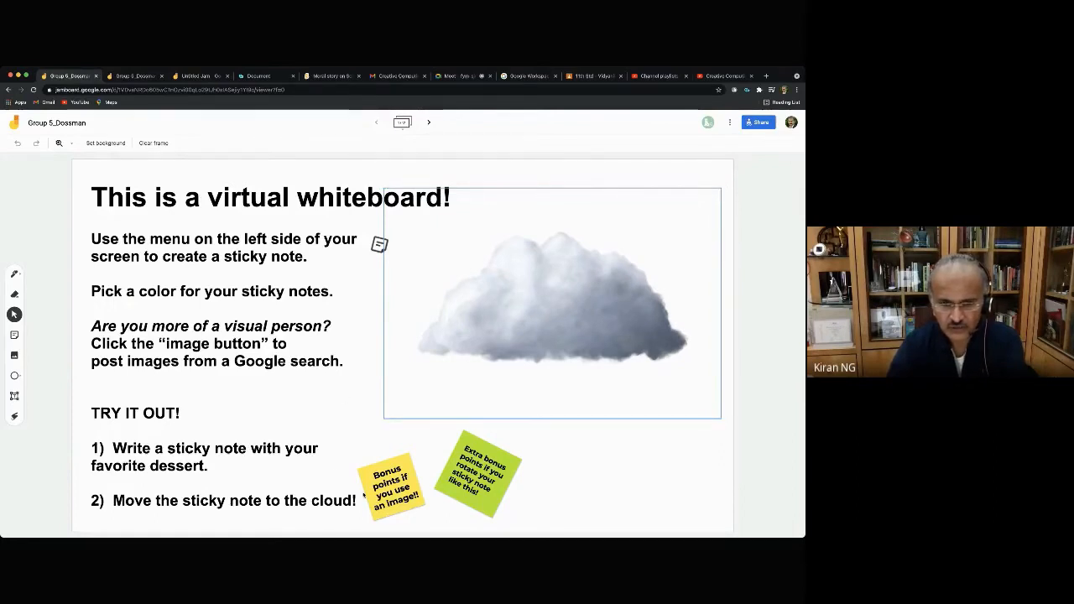
pyautogui.moveTo(390, 485); pyautogui.dragTo(519, 320)
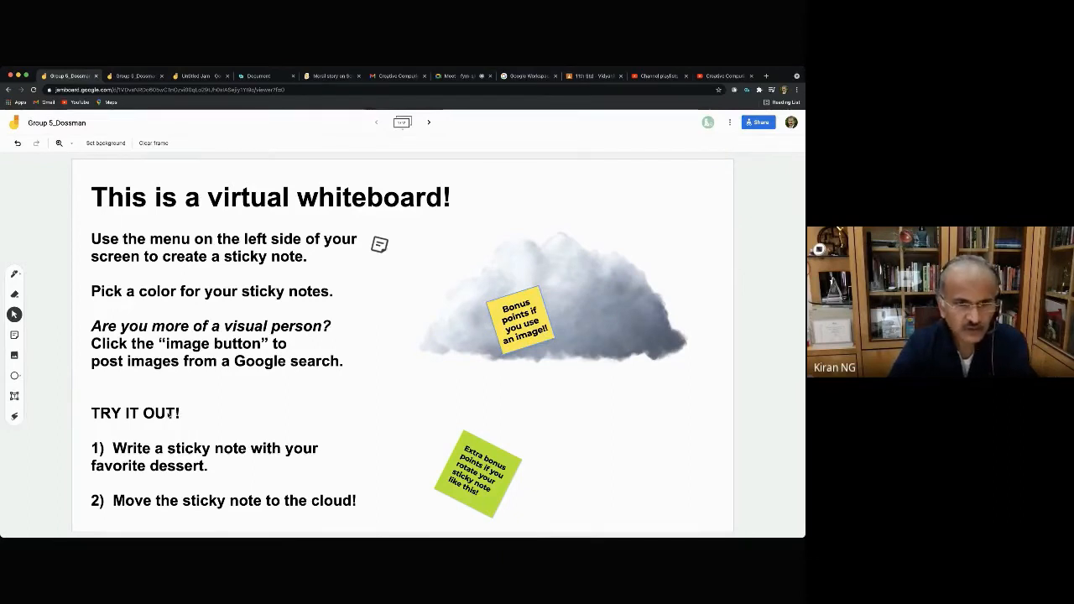
# Advance the Group 5 jam to its icebreaker frame.
pyautogui.click(428, 122)
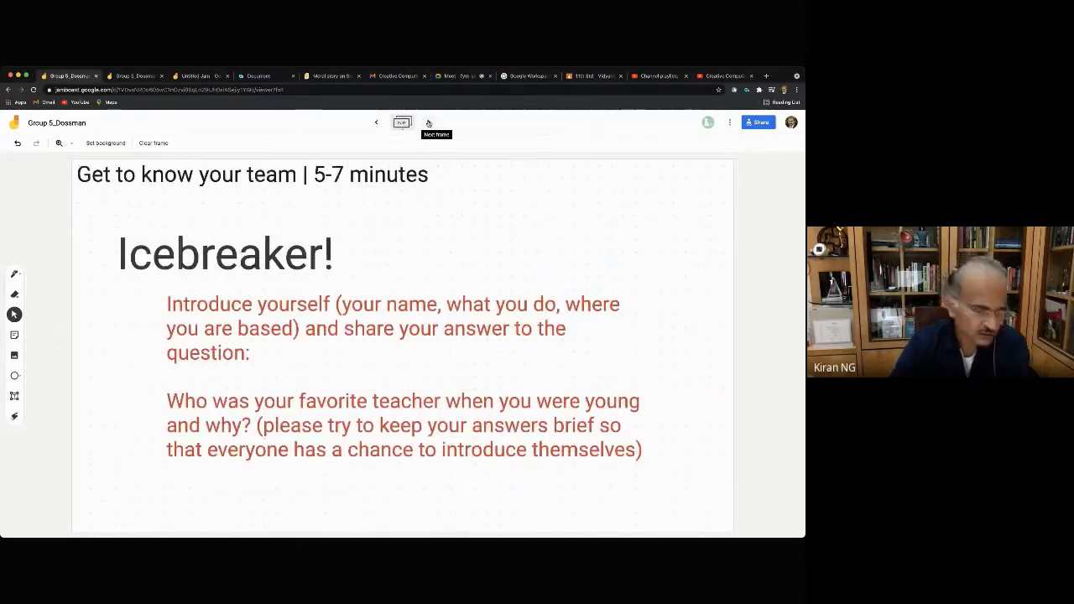
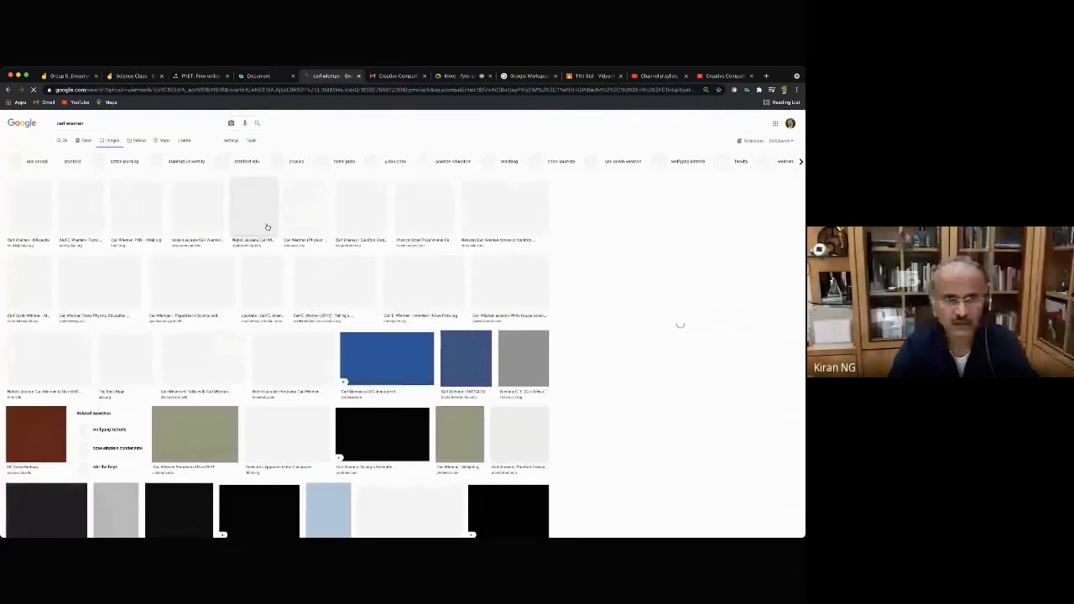
# Go back to the Carl Wieman web search results and open his Wikipedia article.
pyautogui.press('super+Left')
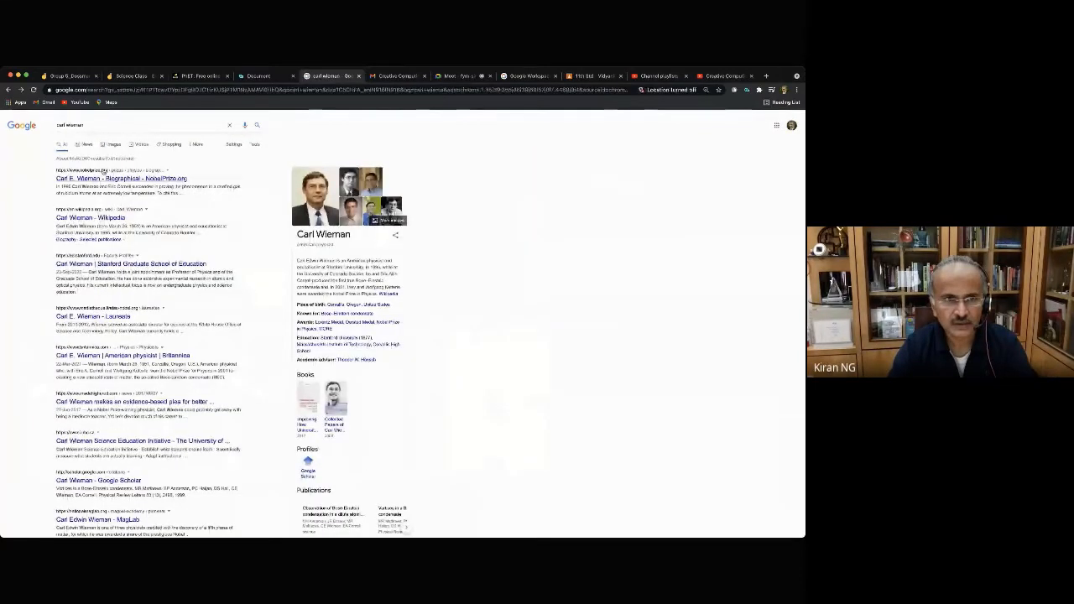
pyautogui.click(90, 218)
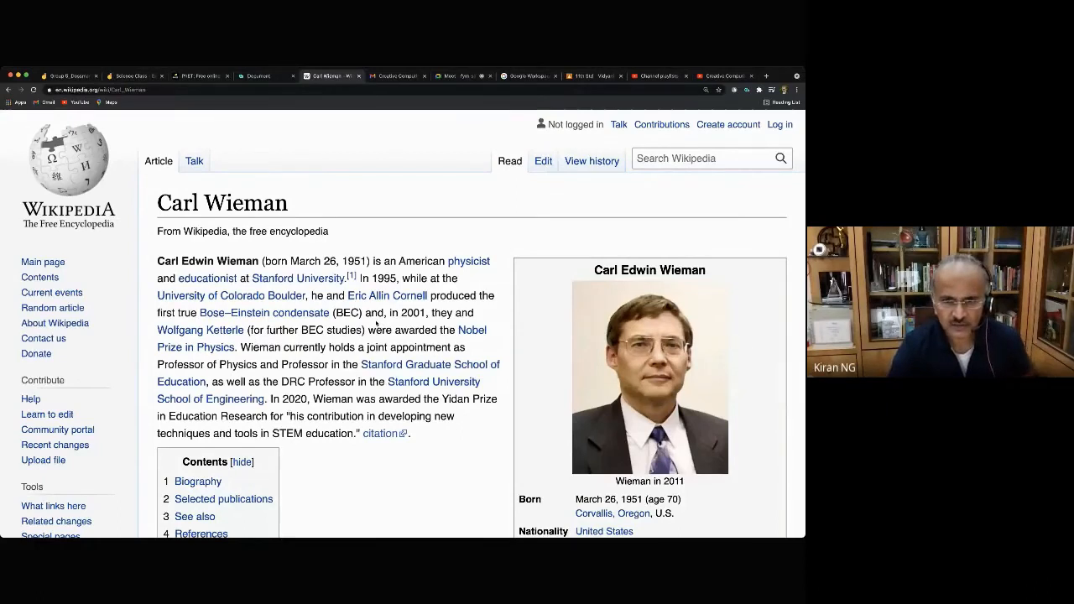
pyautogui.moveTo(255, 320)
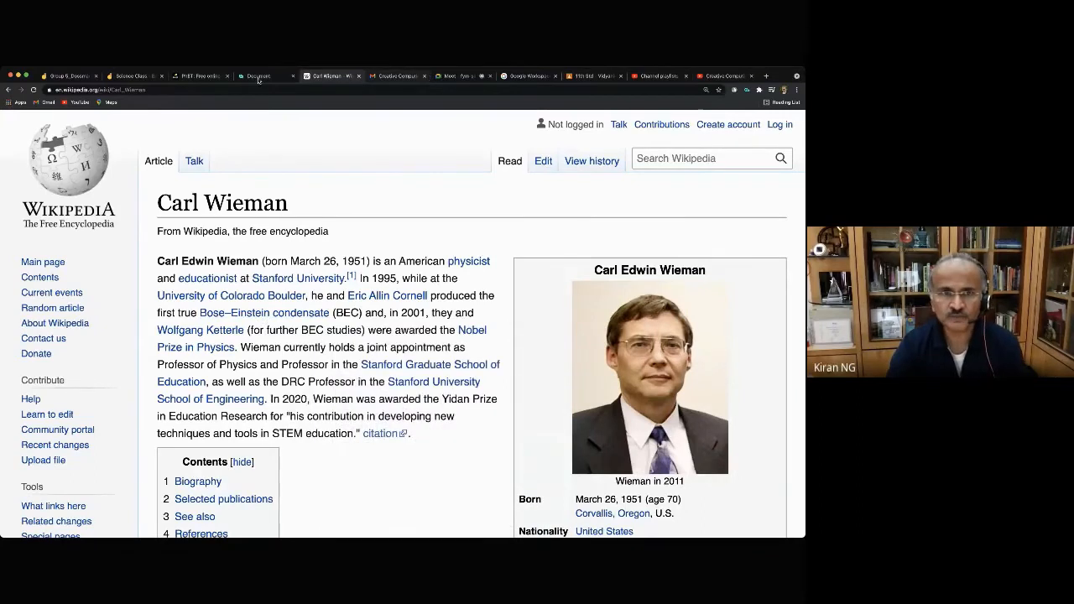
# Open the Build an Atom simulation from PhET's physics collection and start its Atom activity.
pyautogui.click(200, 76)
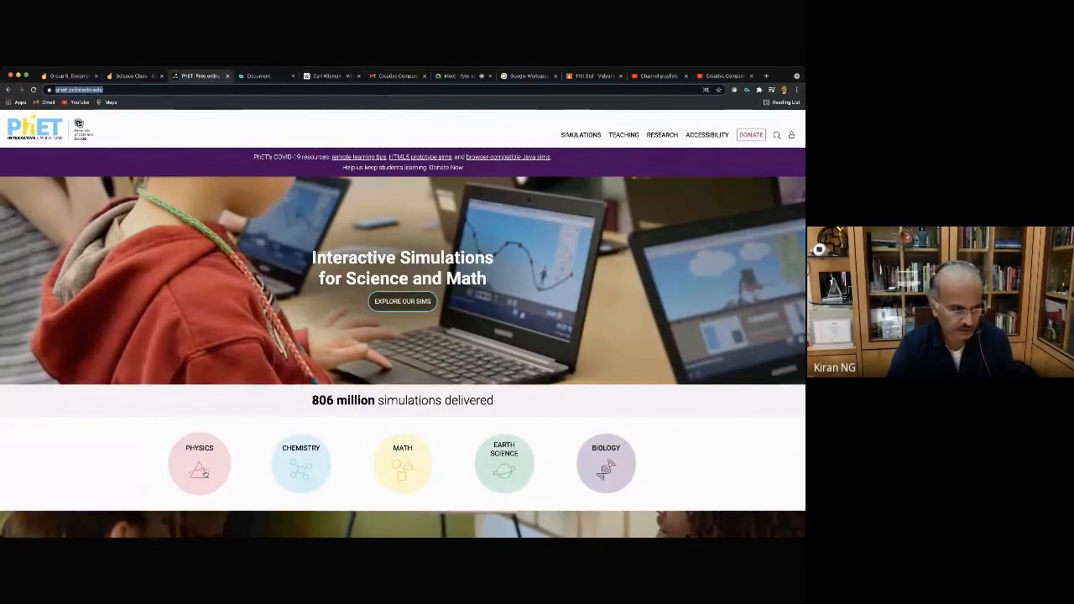
pyautogui.click(205, 474)
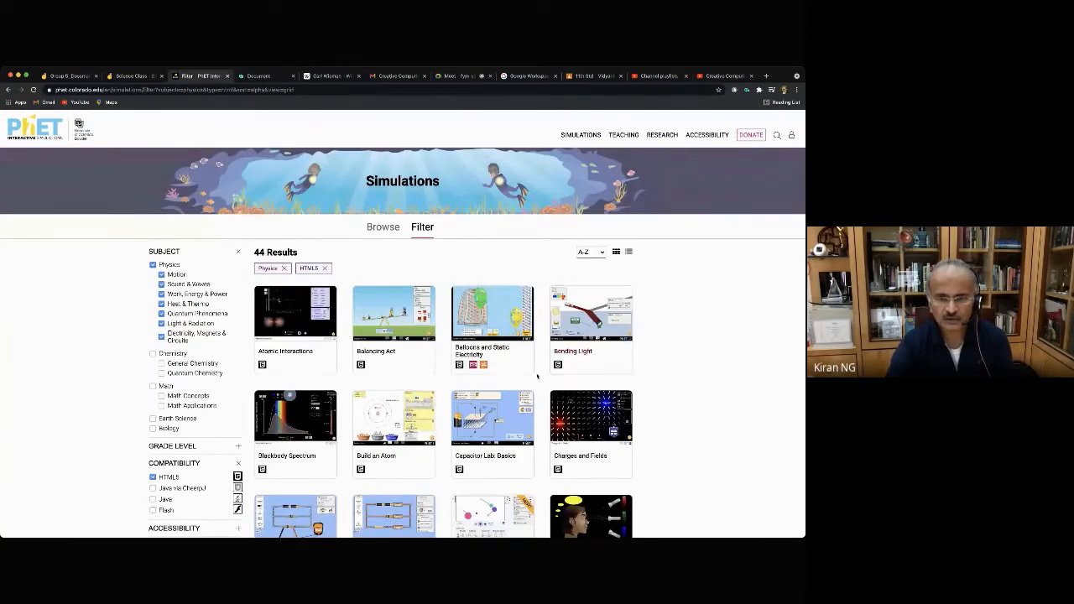
pyautogui.click(384, 417)
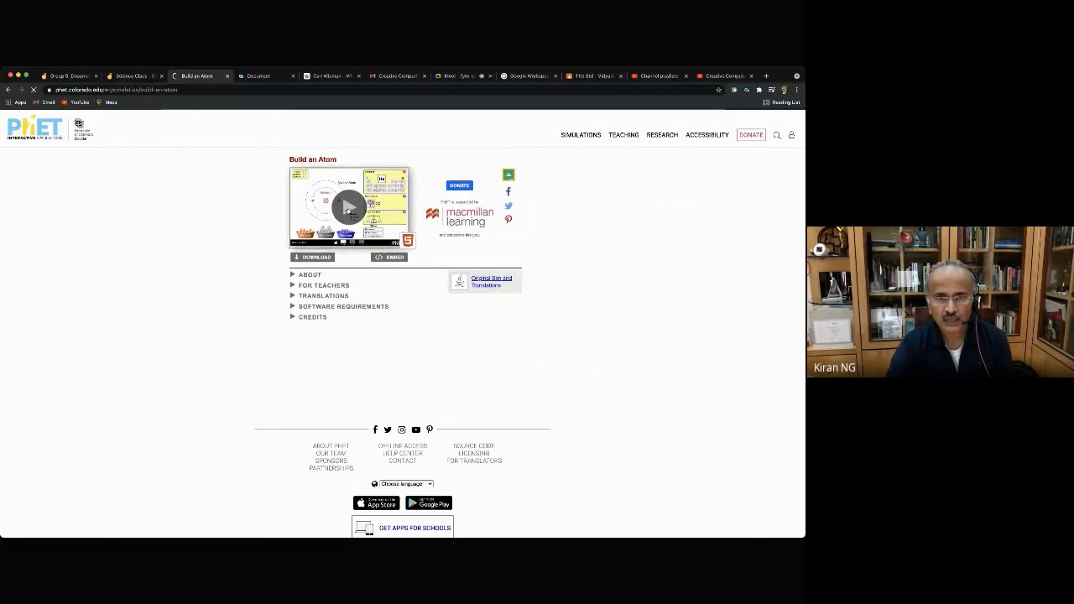
pyautogui.click(348, 209)
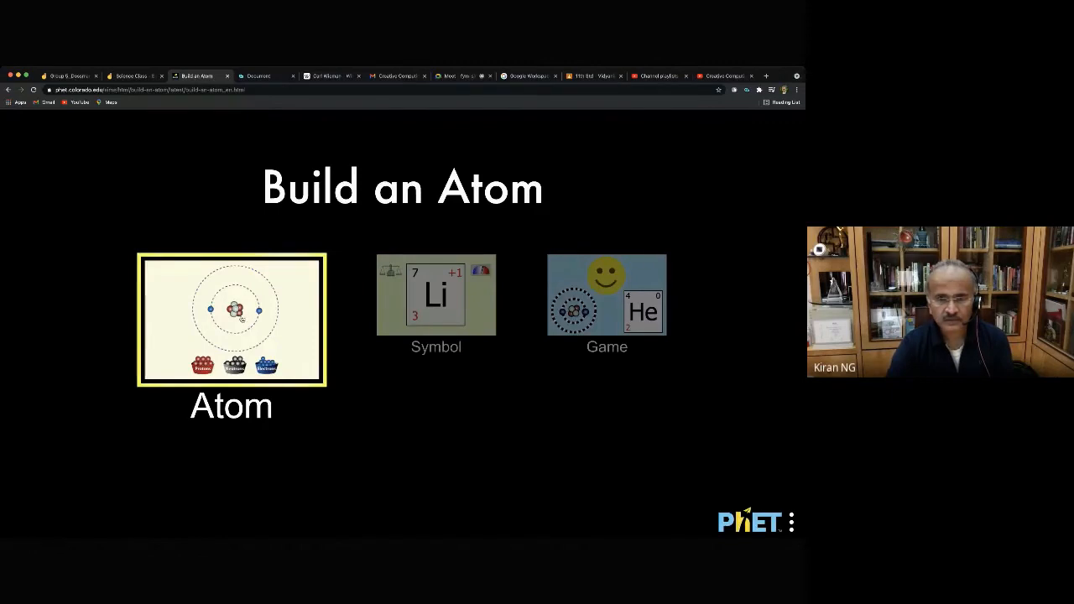
pyautogui.click(241, 318)
# Add four protons to the nucleus of the atom model.
pyautogui.moveTo(142, 436); pyautogui.dragTo(272, 289)
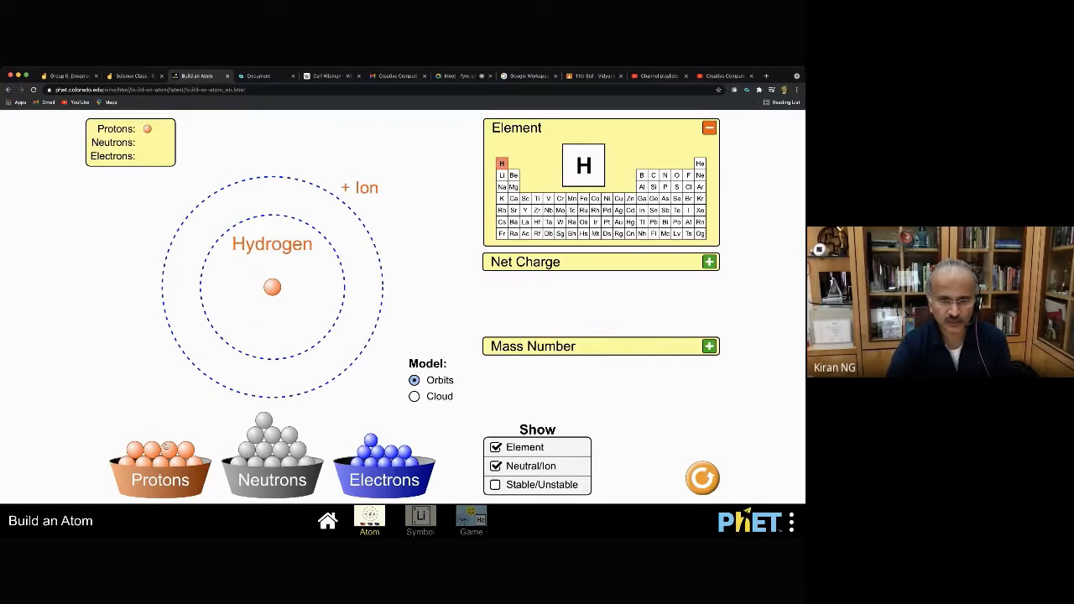
pyautogui.moveTo(165, 447); pyautogui.dragTo(250, 308)
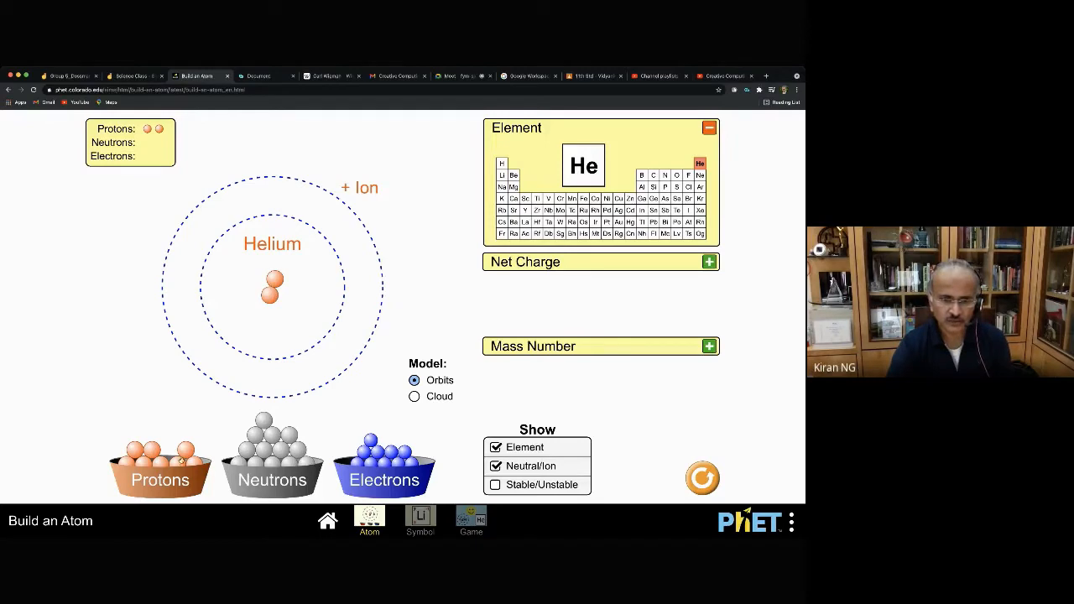
pyautogui.moveTo(181, 459); pyautogui.dragTo(249, 333)
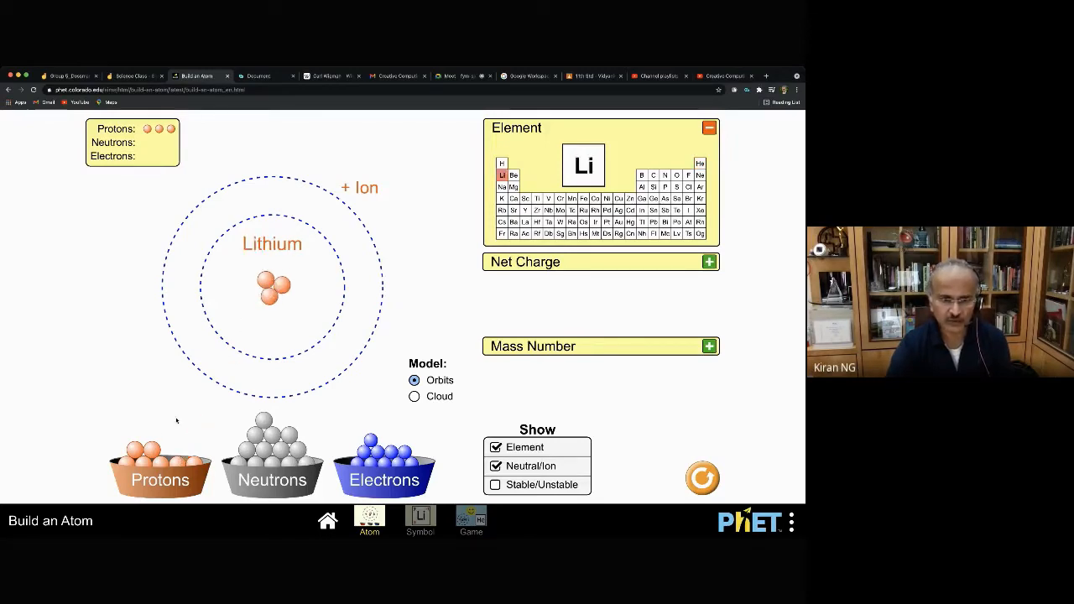
pyautogui.moveTo(154, 447); pyautogui.dragTo(270, 306)
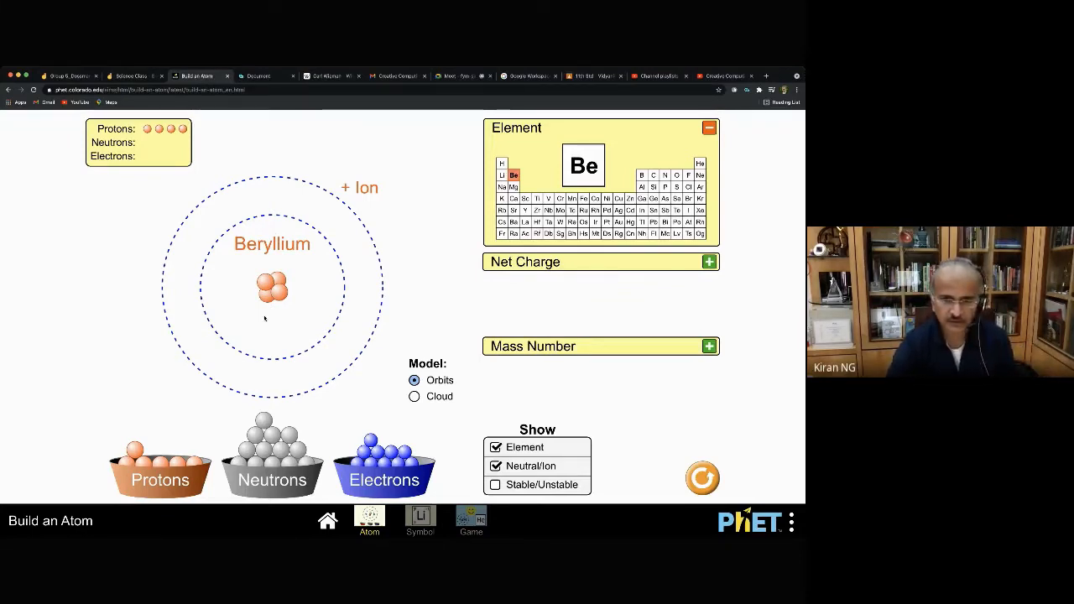
# Copy the simulation's web address and go to the blank frame after the eye diagram in the Science Class jam.
pyautogui.click(215, 88)
pyautogui.press('super+c')
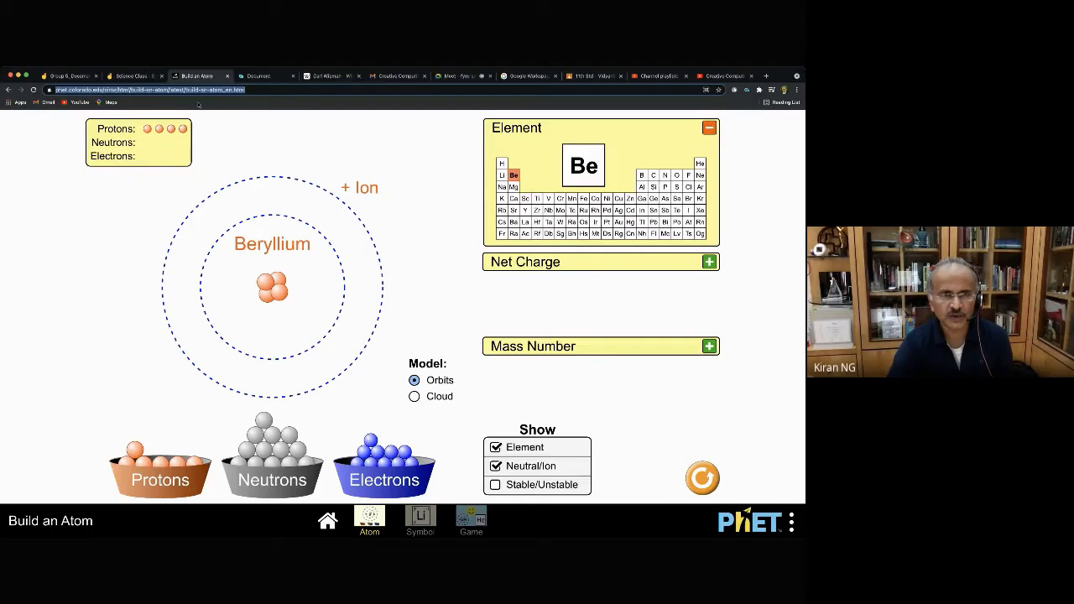
pyautogui.click(132, 75)
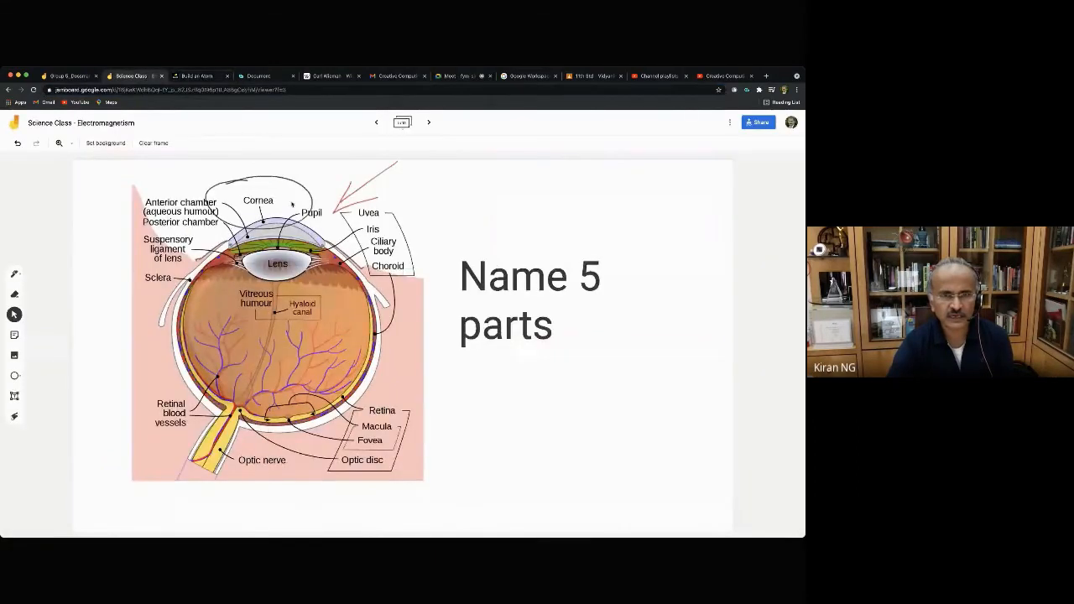
pyautogui.click(429, 123)
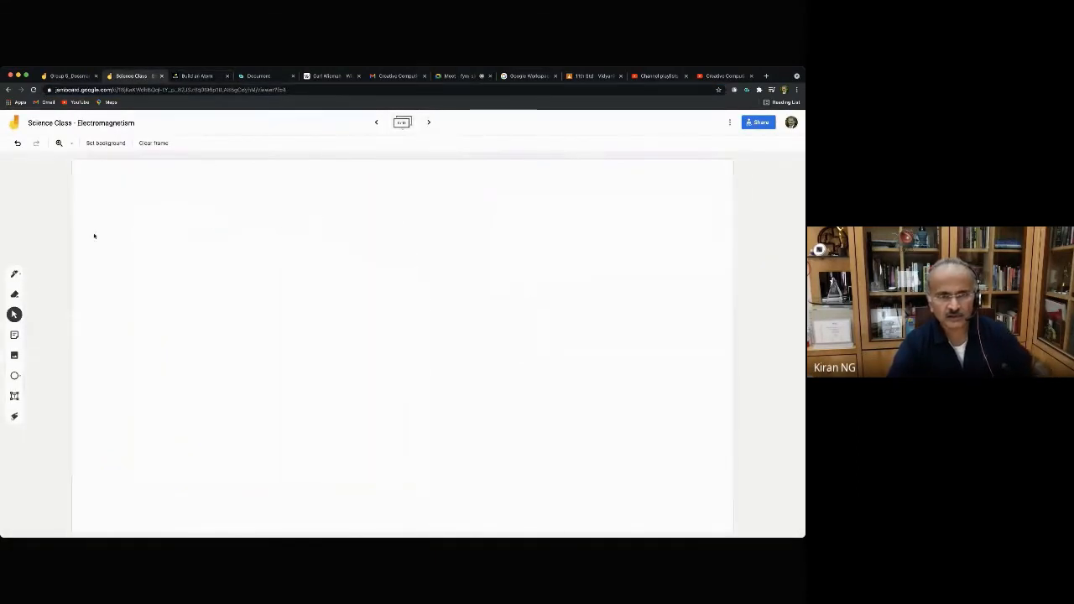
# Add a text box reading "Physics", enlarge it into a heading and move it to the upper edge of the frame.
pyautogui.click(14, 395)
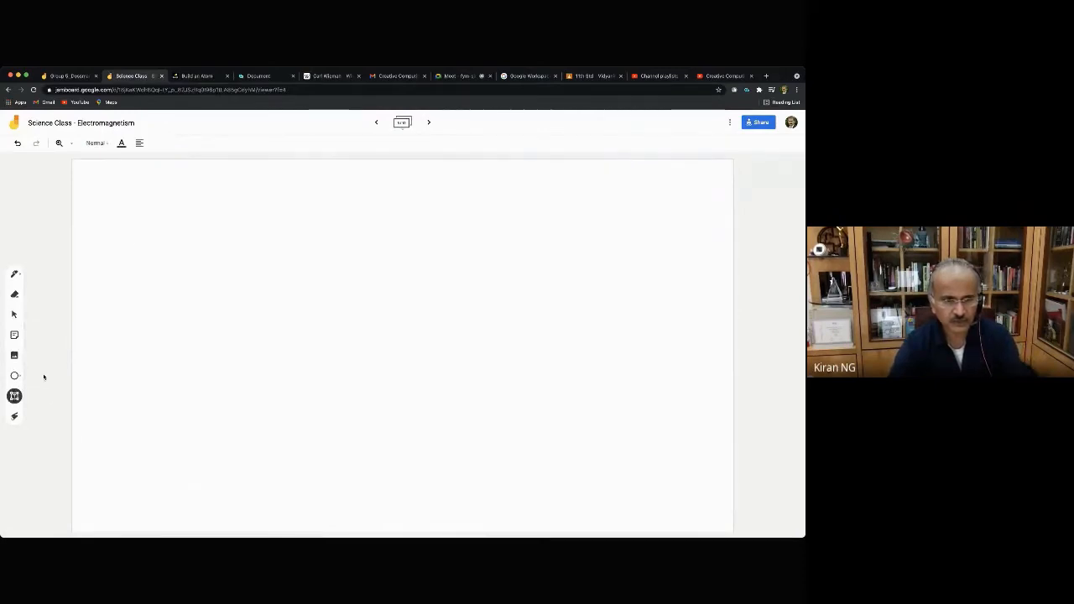
pyautogui.click(120, 219)
pyautogui.write('P')
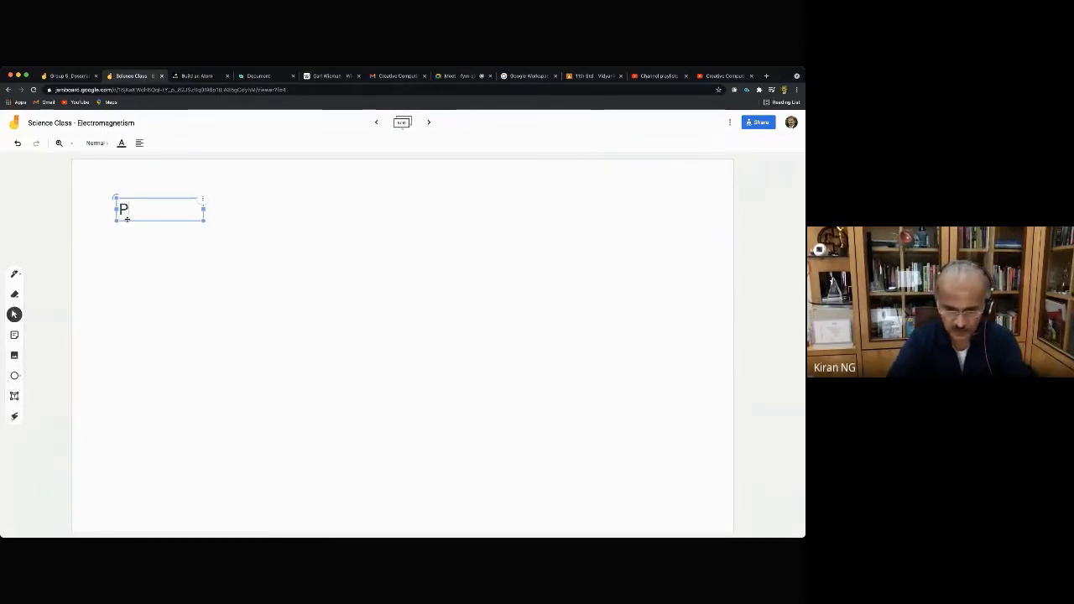
pyautogui.write('hysics')
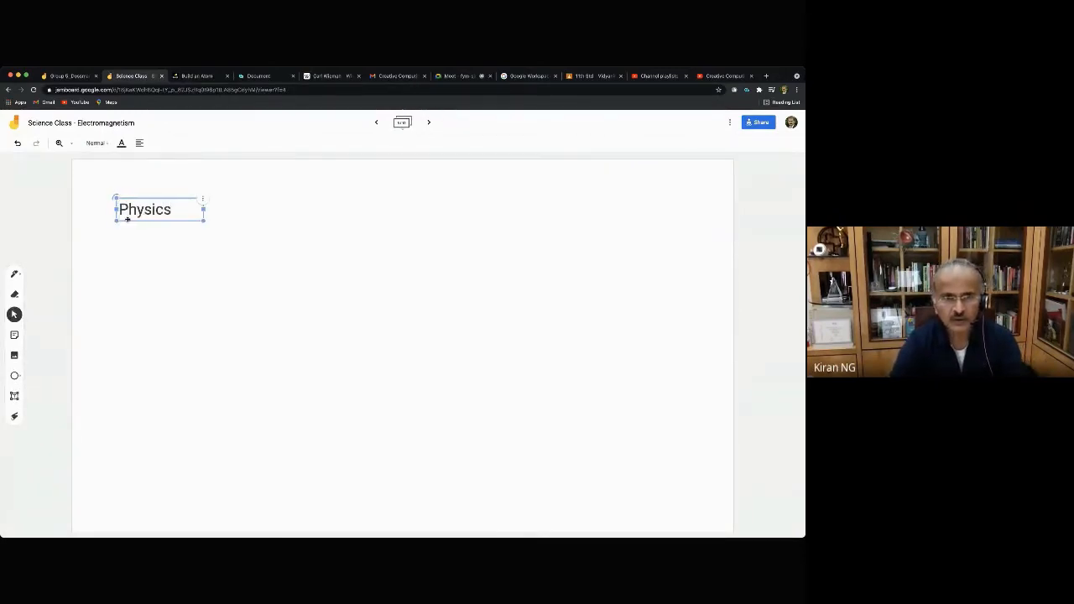
pyautogui.moveTo(202, 220); pyautogui.dragTo(436, 278)
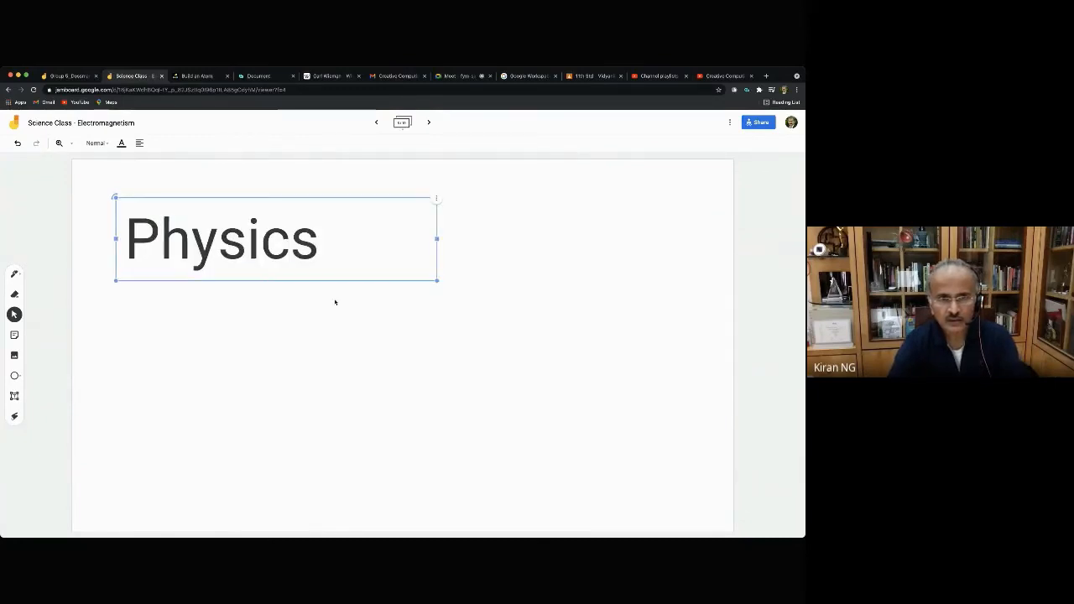
pyautogui.click(290, 290)
pyautogui.moveTo(282, 260); pyautogui.dragTo(276, 222)
pyautogui.click(240, 302)
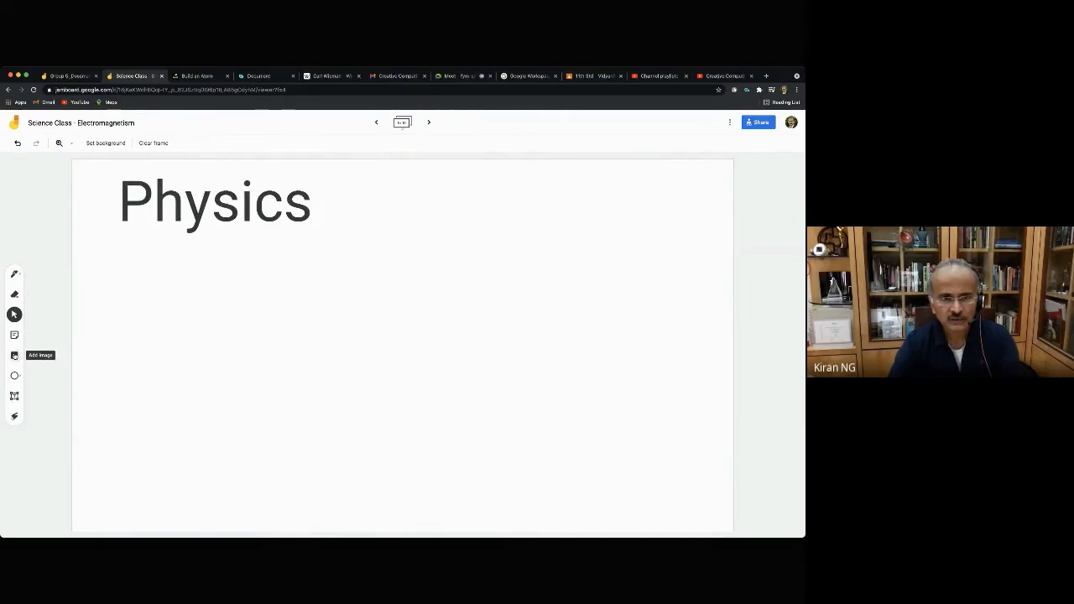
pyautogui.click(14, 355)
pyautogui.click(169, 181)
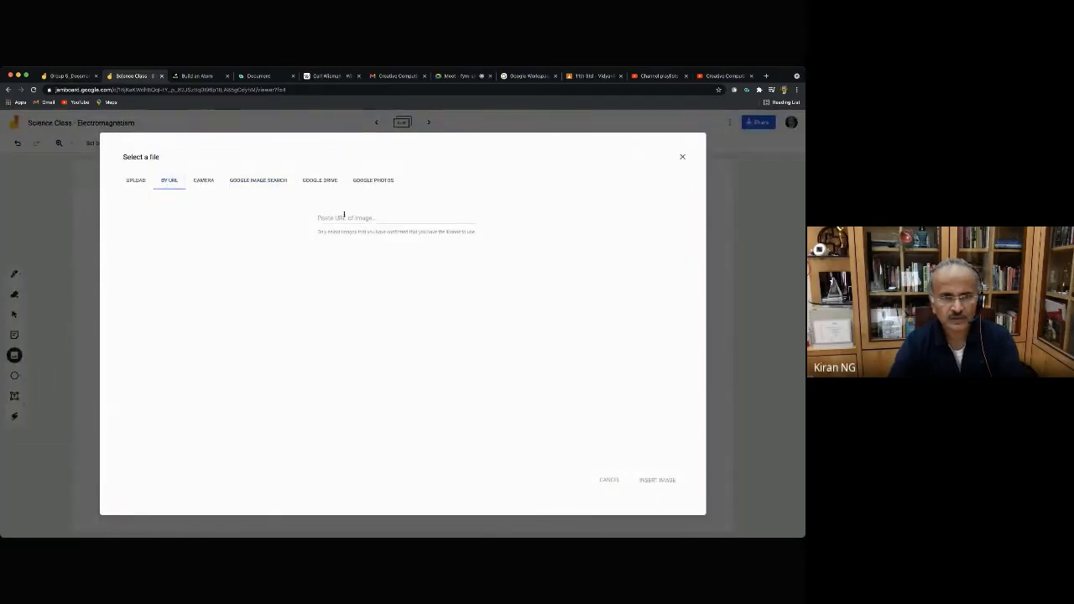
pyautogui.press('Escape')
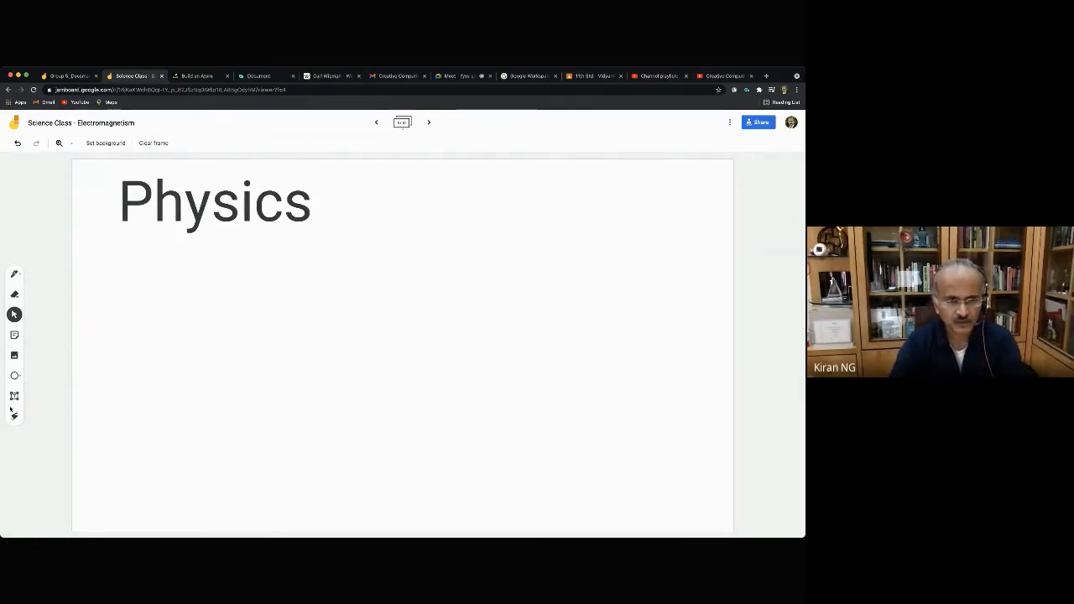
# Add a text box below the "Physics" heading containing the copied Build an Atom URL.
pyautogui.click(14, 395)
pyautogui.click(120, 264)
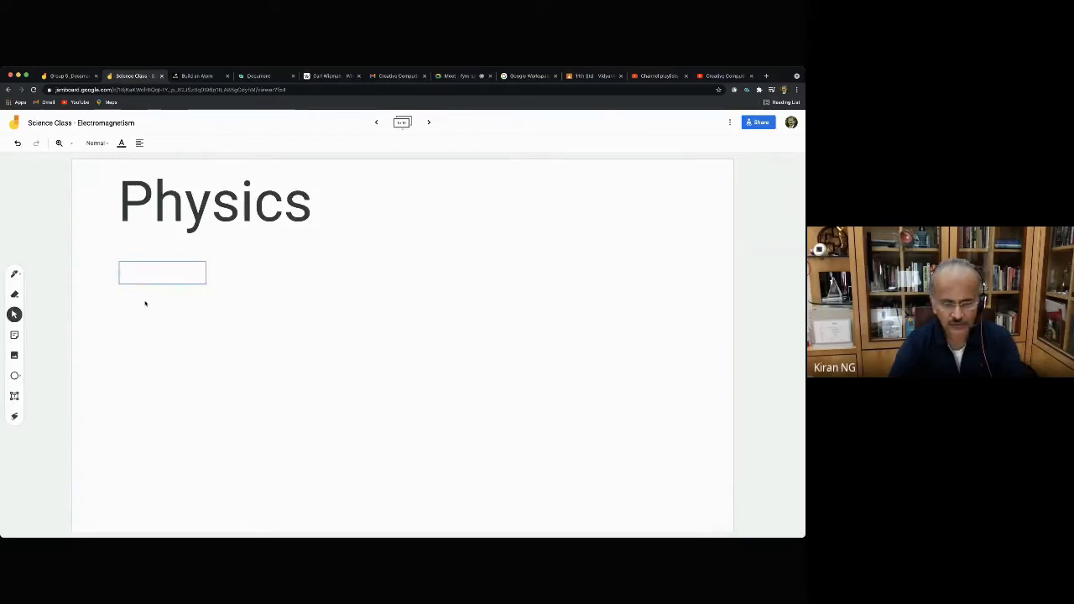
pyautogui.press('super+v')
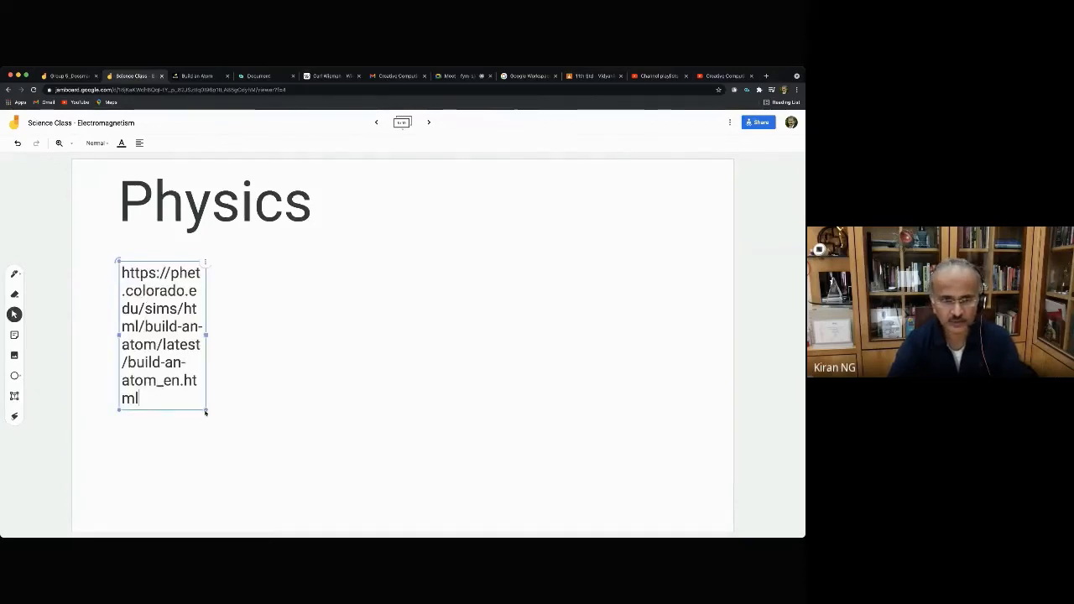
# Enlarge and widen the URL text box until the address fits on two lines, and move it up directly beneath the heading.
pyautogui.moveTo(205, 411); pyautogui.dragTo(353, 350)
pyautogui.click(252, 372)
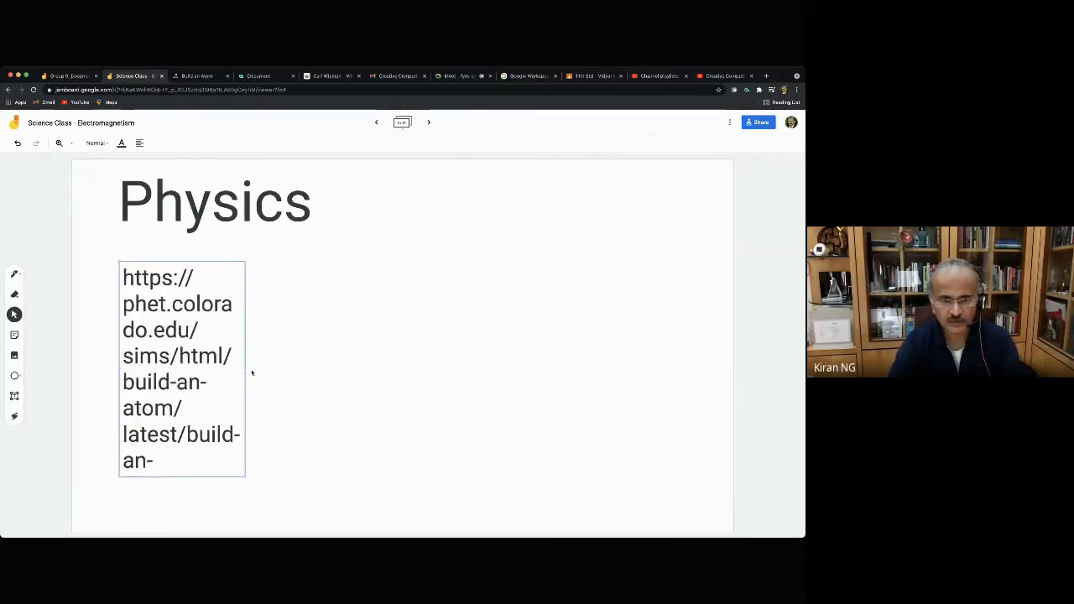
pyautogui.moveTo(247, 369); pyautogui.dragTo(672, 290)
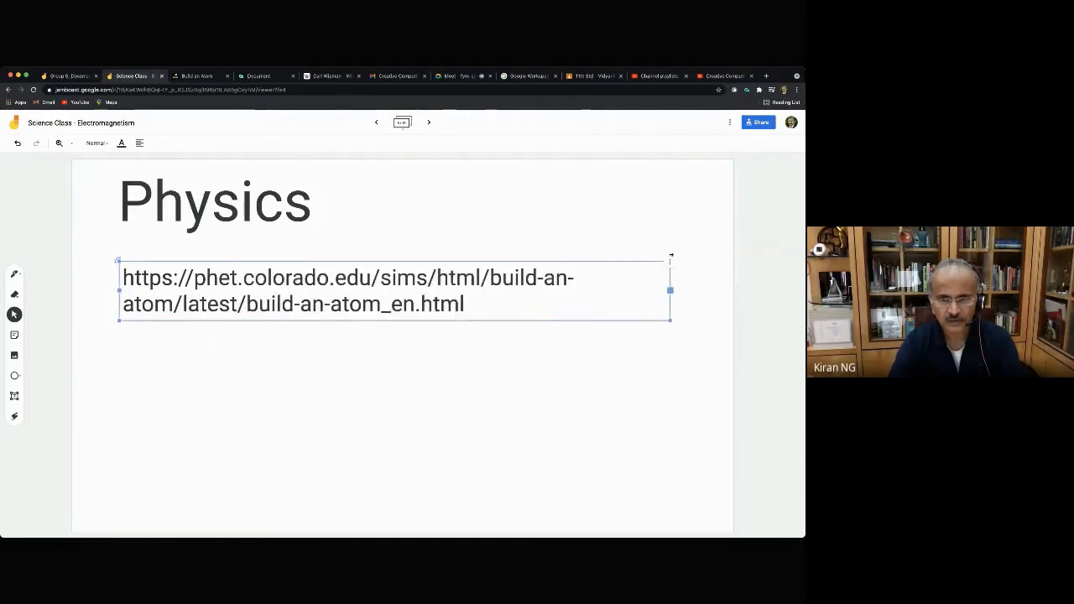
pyautogui.click(332, 351)
pyautogui.moveTo(301, 308); pyautogui.dragTo(297, 282)
pyautogui.click(374, 316)
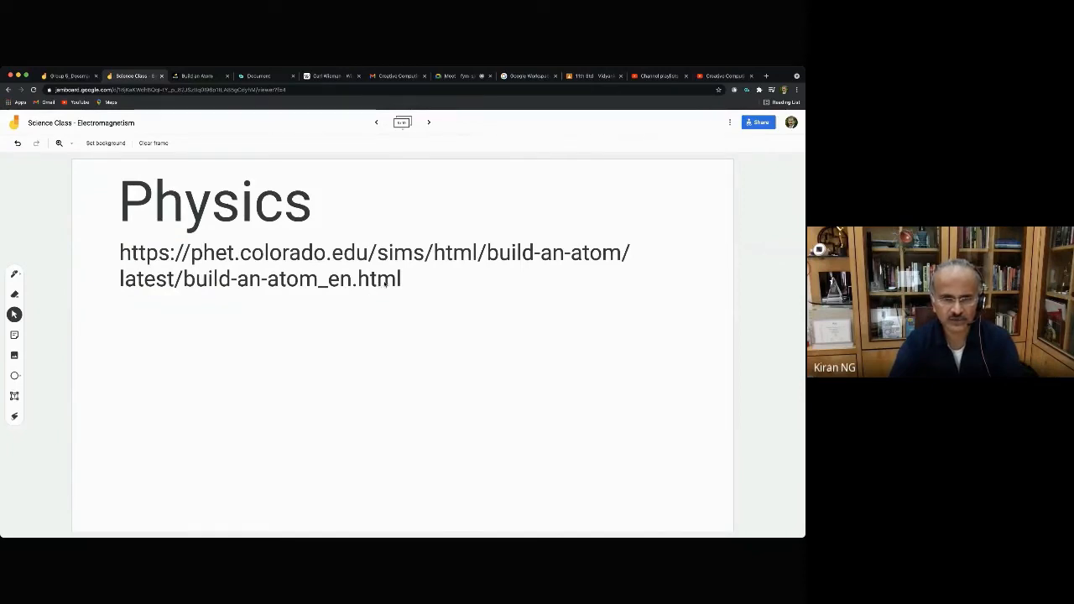
pyautogui.click(388, 282)
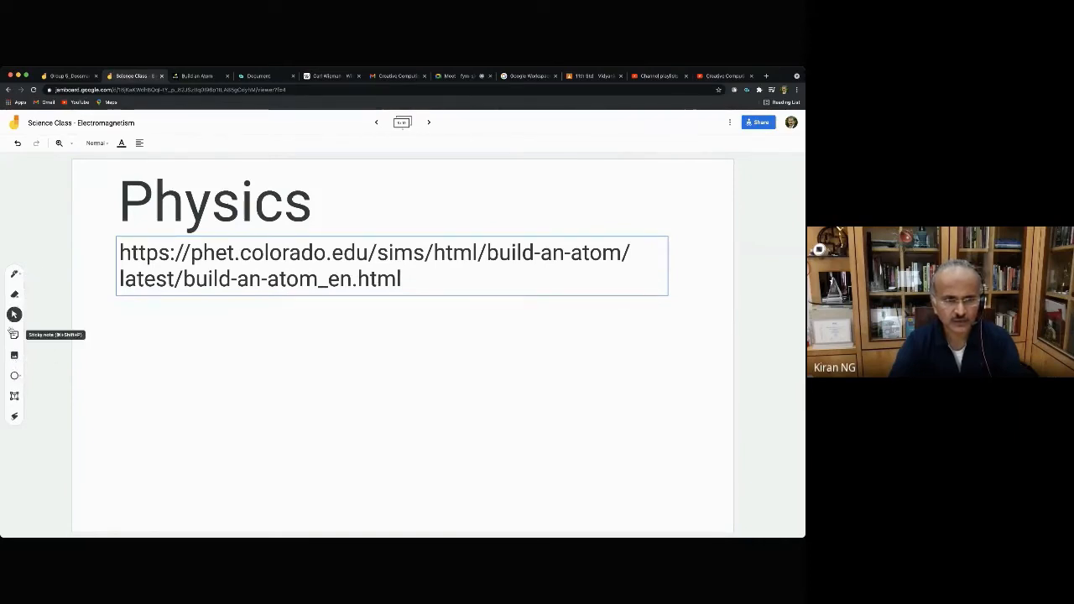
pyautogui.click(14, 355)
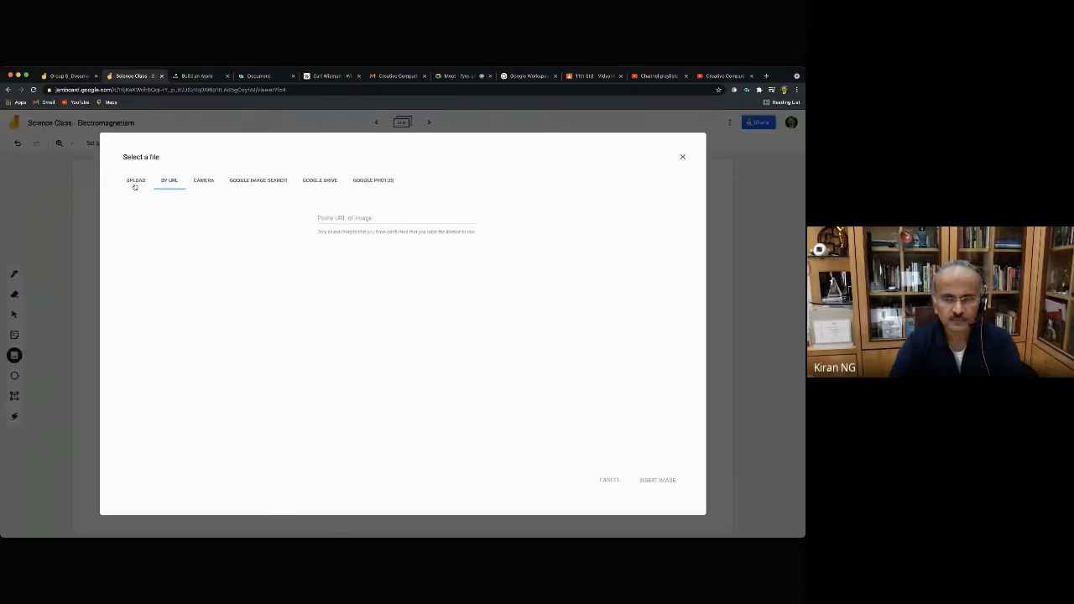
pyautogui.press('Escape')
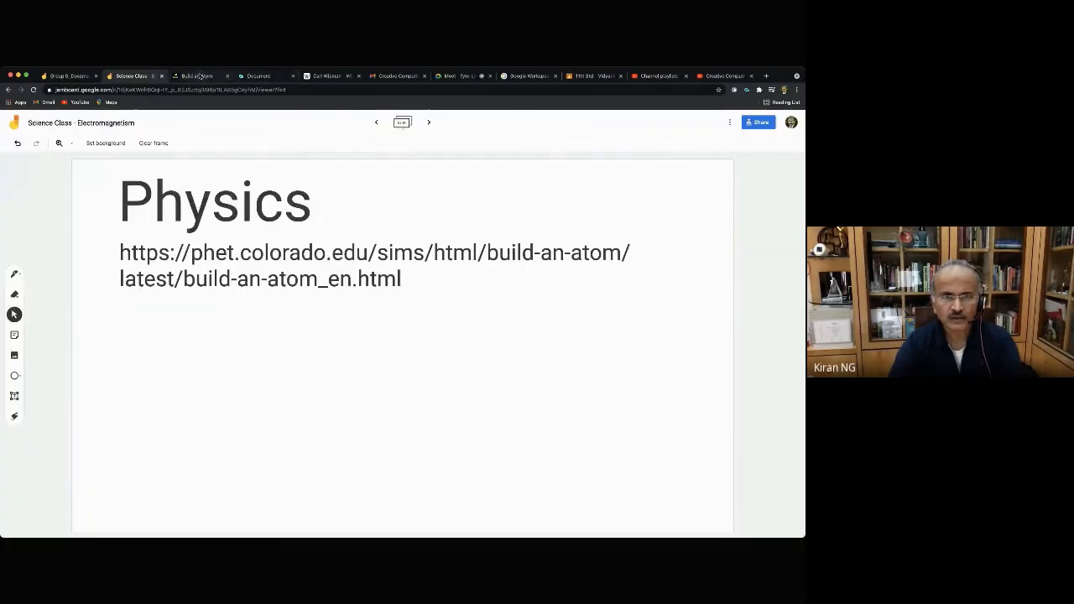
# After a look at the Build an Atom simulation, return to the jam and shrink the URL text box to one small line under "Physics".
pyautogui.click(198, 76)
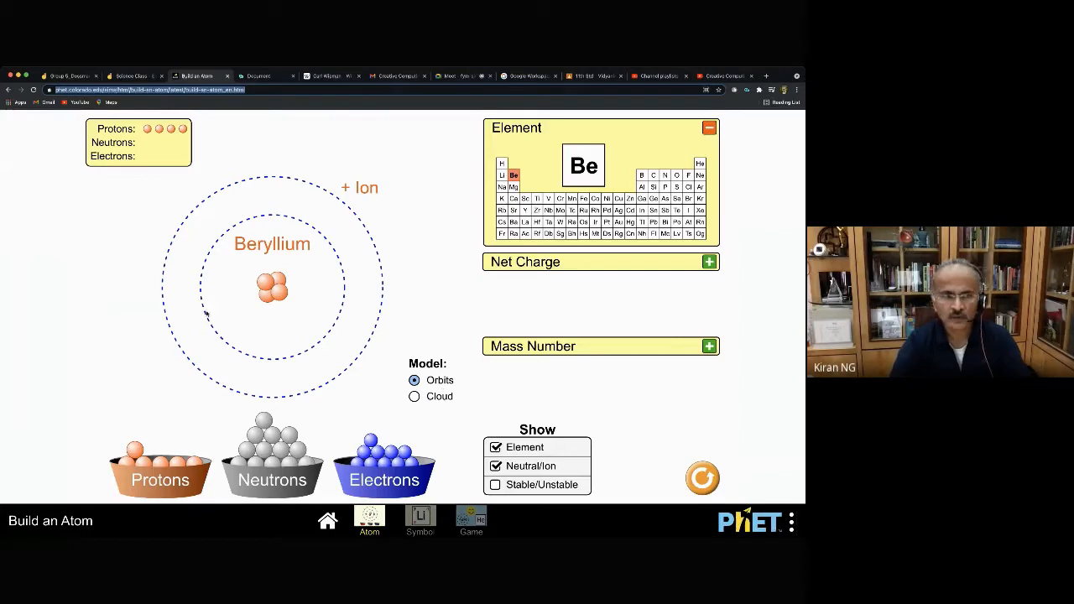
pyautogui.click(131, 75)
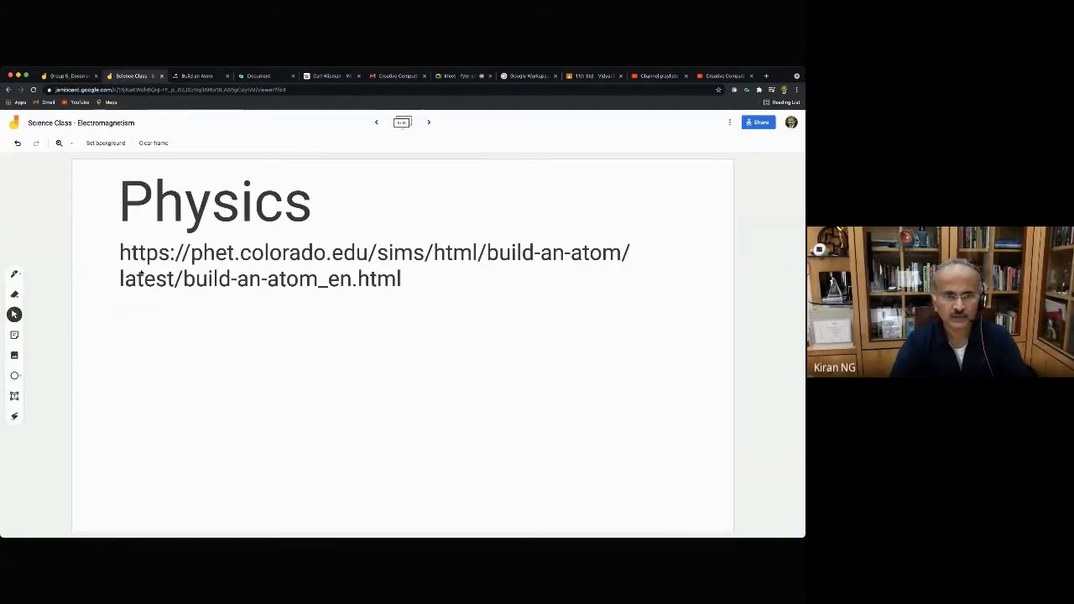
pyautogui.click(358, 281)
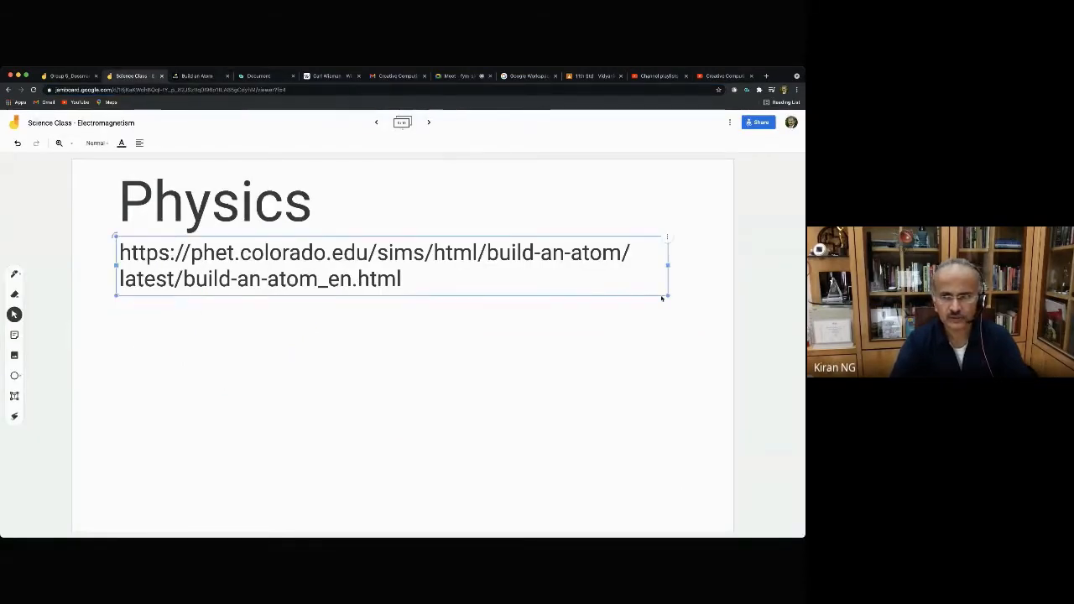
pyautogui.moveTo(668, 295); pyautogui.dragTo(324, 240)
pyautogui.click(358, 249)
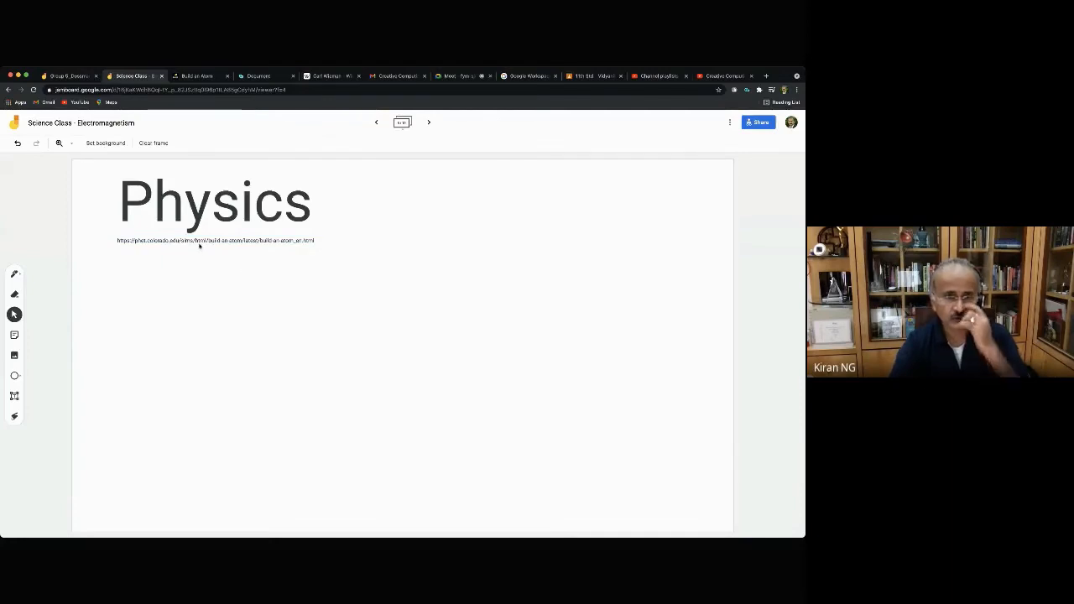
# Insert the Build an Atom simulation screenshot into the Physics frame by uploading the image from the computer.
pyautogui.click(15, 356)
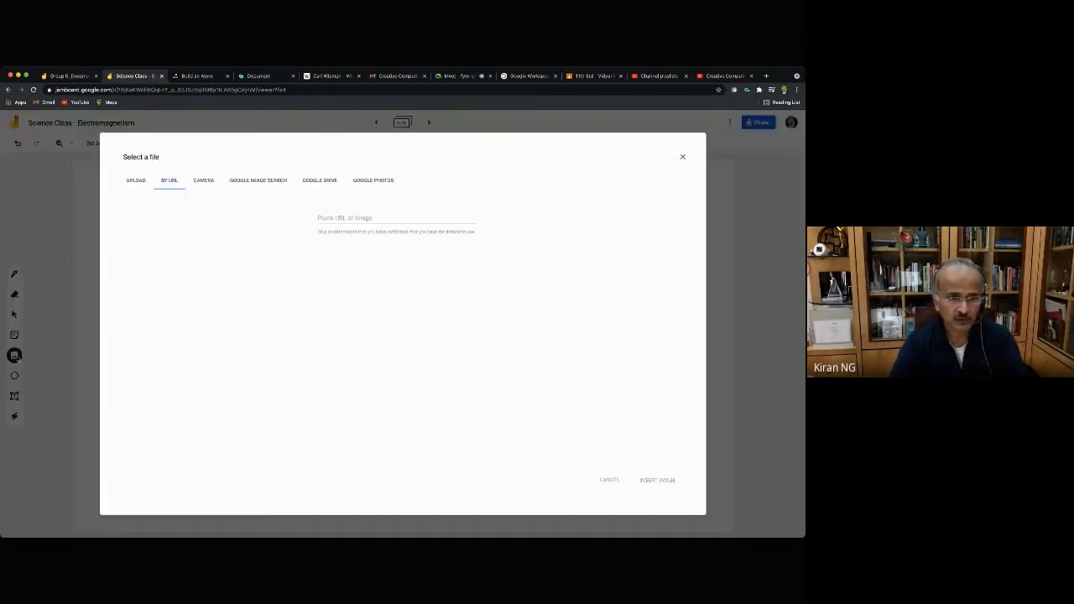
pyautogui.click(136, 181)
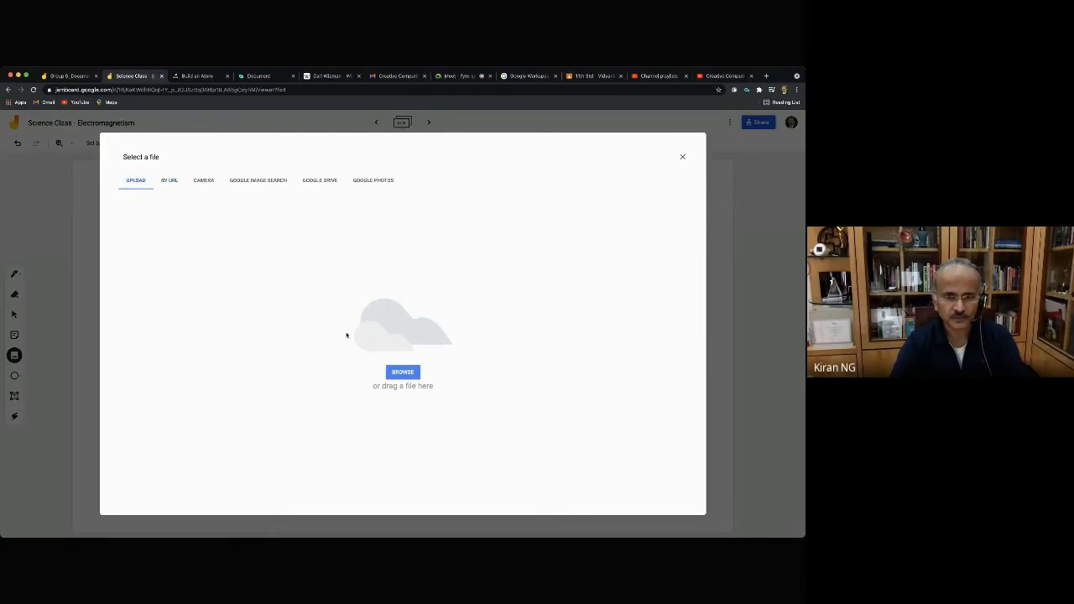
pyautogui.click(401, 371)
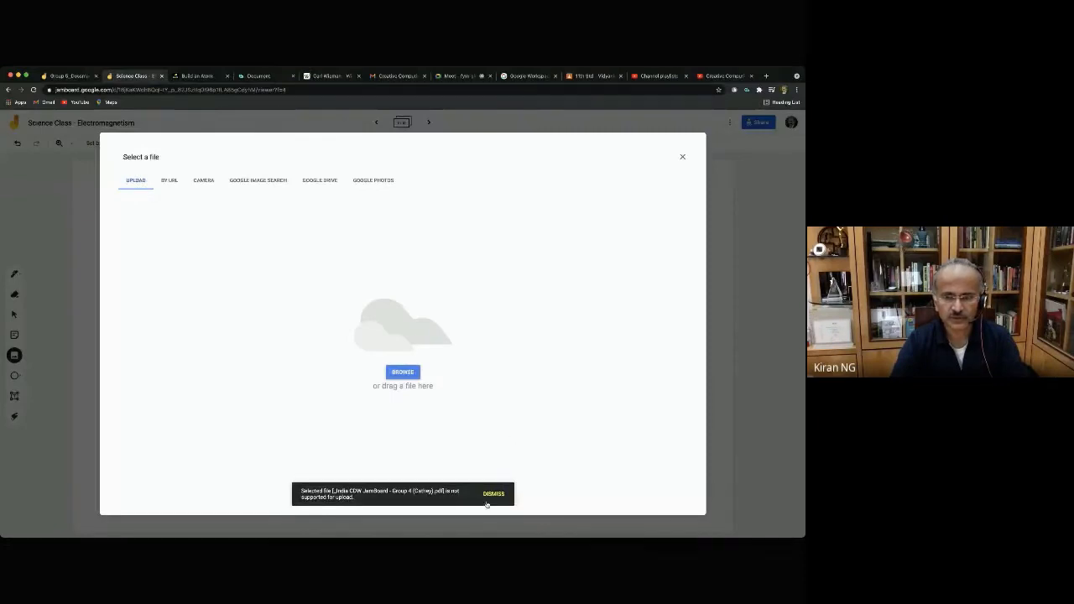
pyautogui.click(492, 494)
pyautogui.click(409, 372)
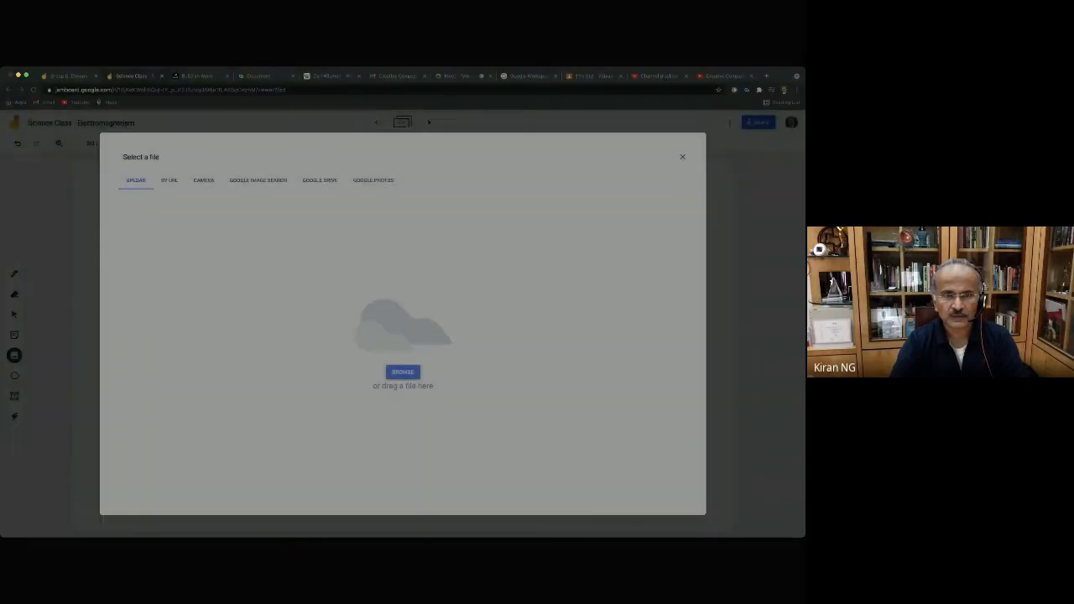
pyautogui.doubleClick(157, 152)
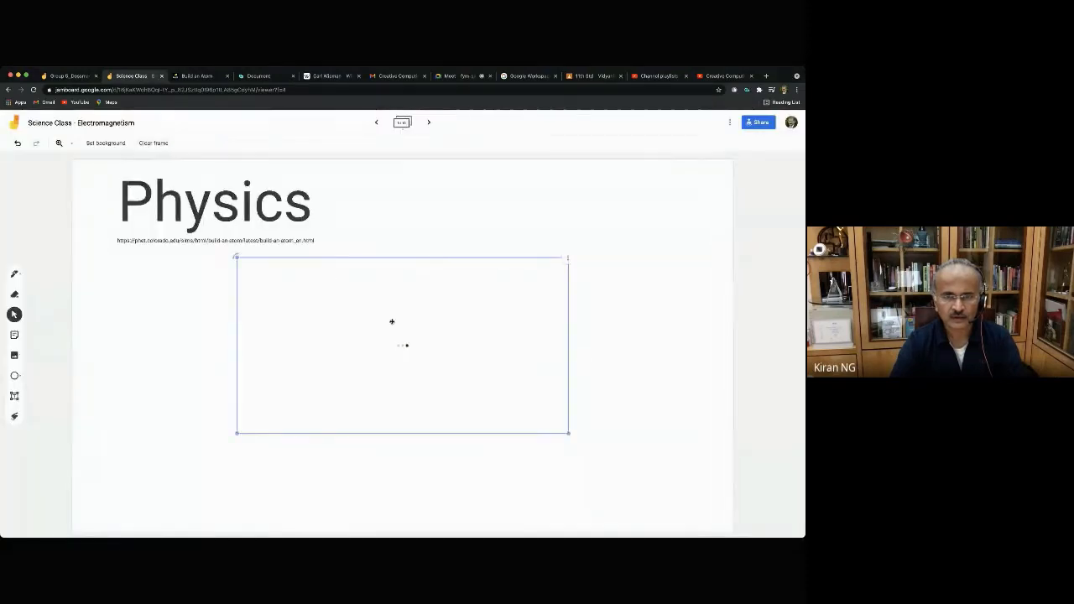
# Move the inserted simulation image directly beneath the URL line, aligned under the "Physics" heading, and leave everything deselected.
pyautogui.moveTo(454, 317); pyautogui.dragTo(337, 309)
pyautogui.click(547, 352)
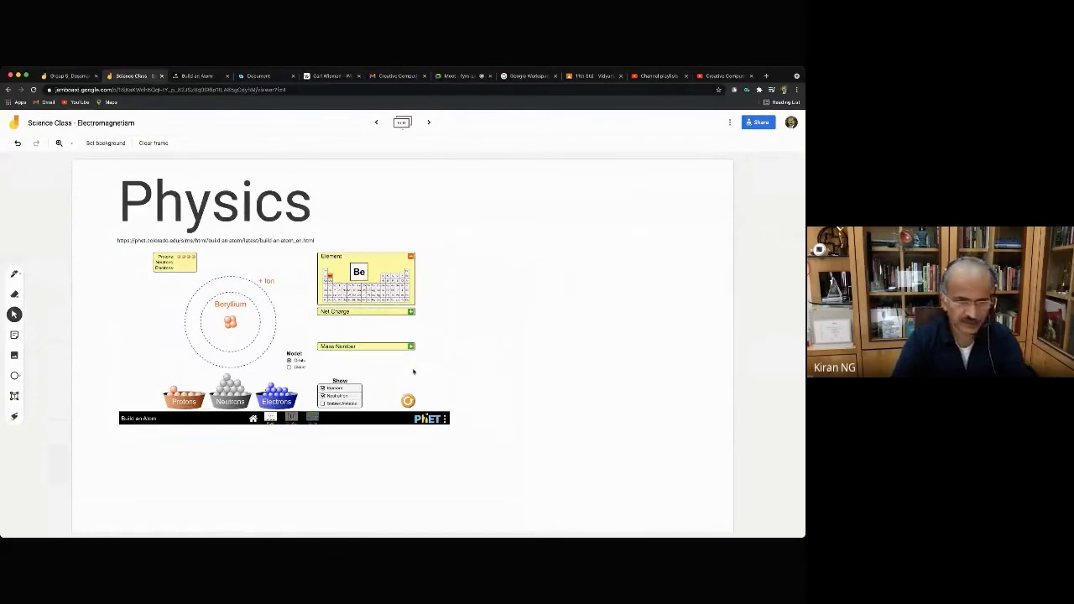
pyautogui.click(275, 242)
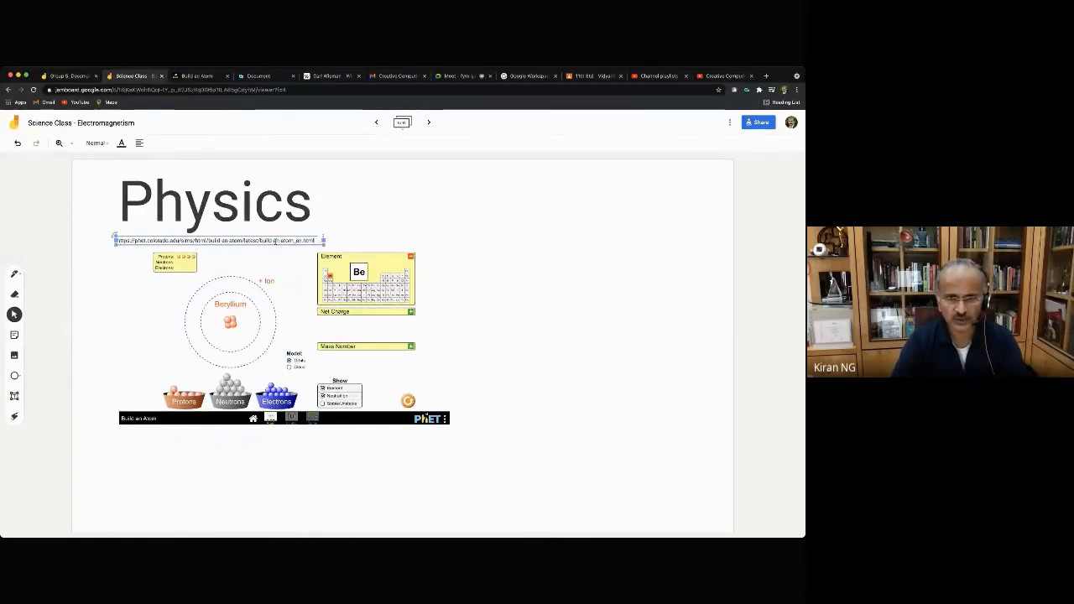
pyautogui.click(352, 227)
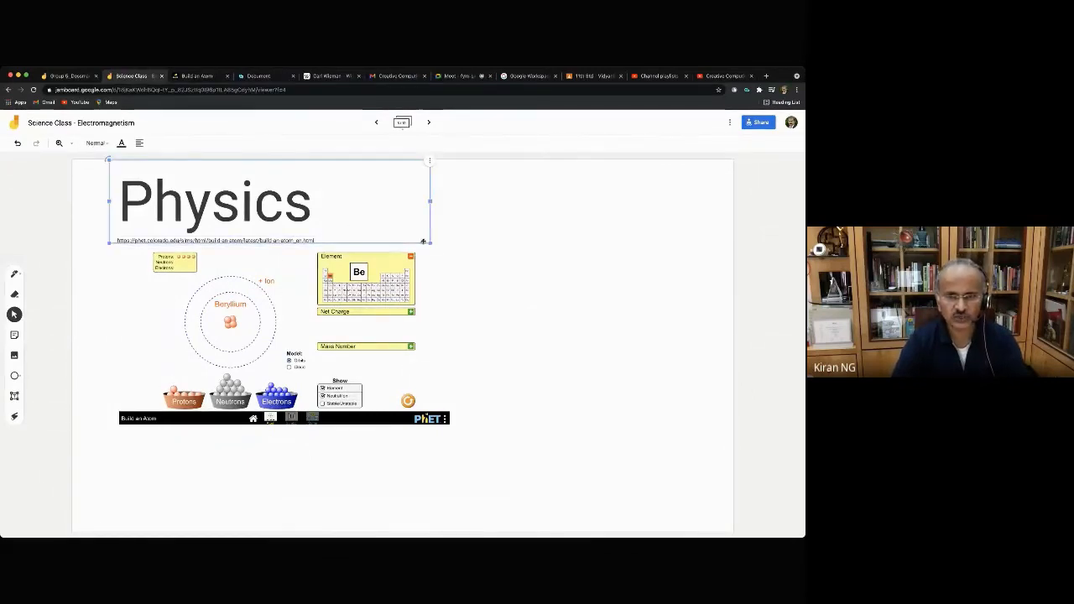
pyautogui.click(473, 249)
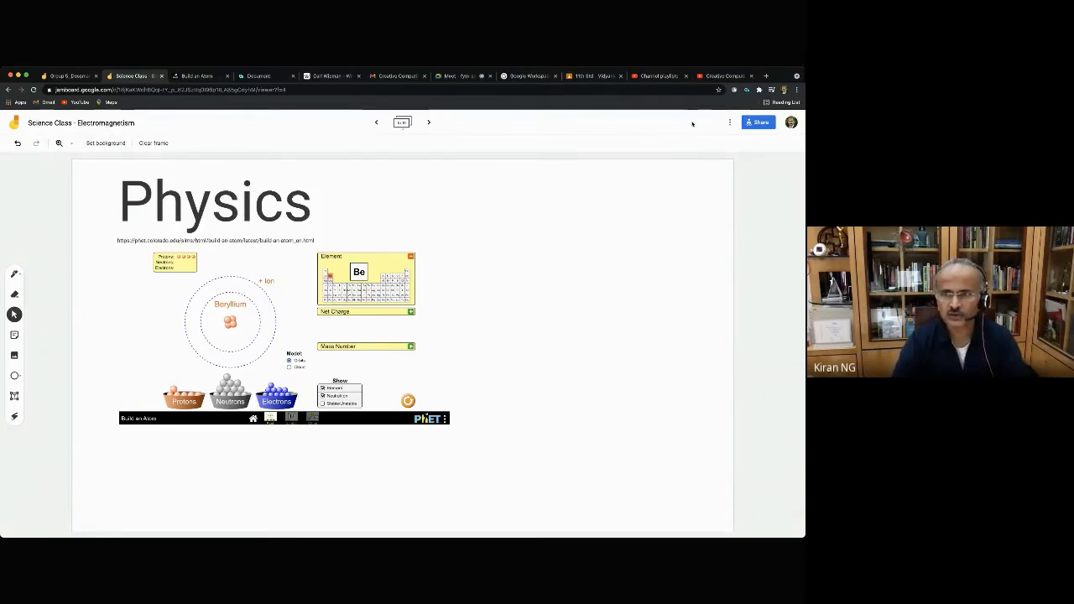
# View the jam's version history and return to the Physics frame.
pyautogui.click(729, 123)
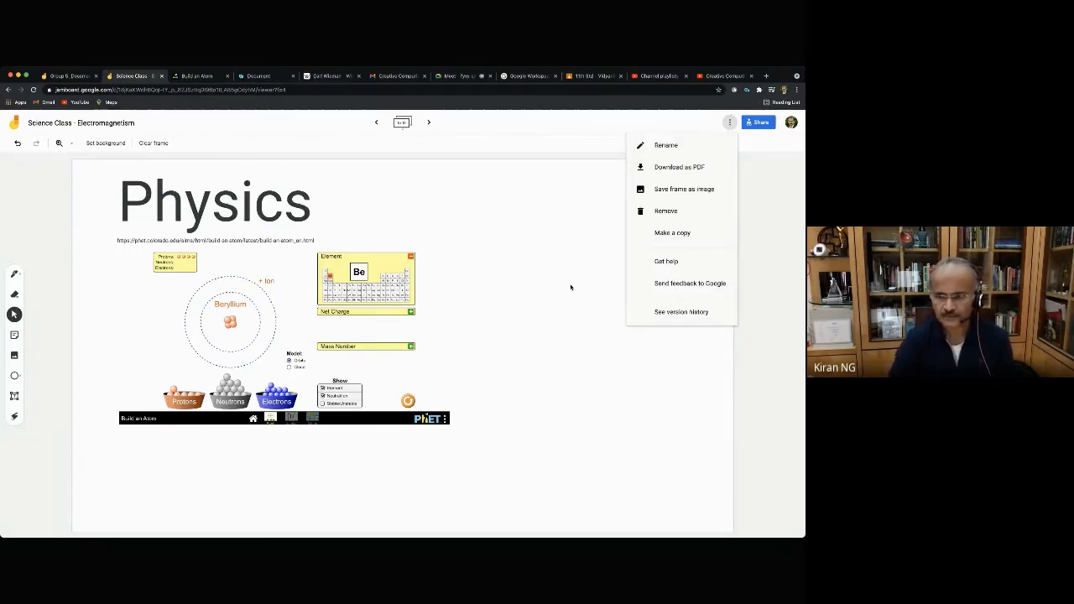
pyautogui.click(676, 312)
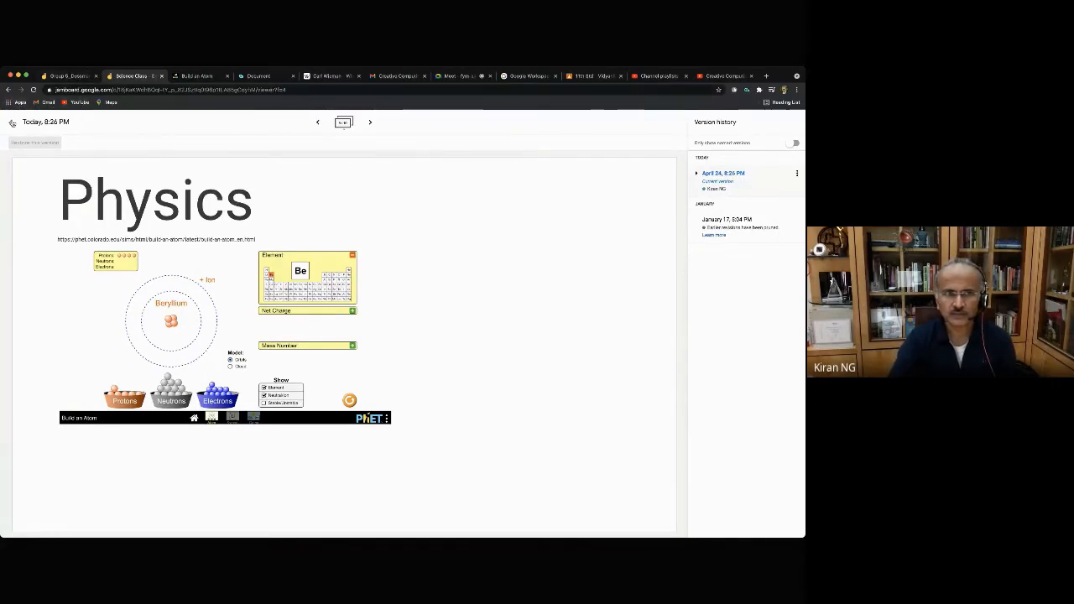
pyautogui.click(13, 122)
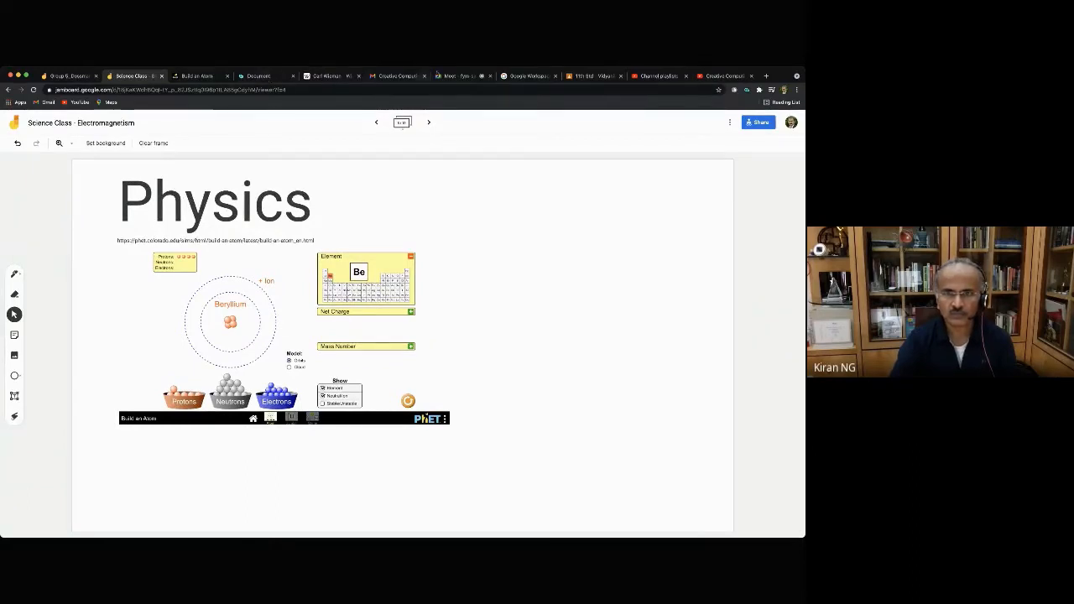
# Look in on the Meet call and the Group 5 jam, and return to the Science Class - Electromagnetism jam.
pyautogui.click(444, 76)
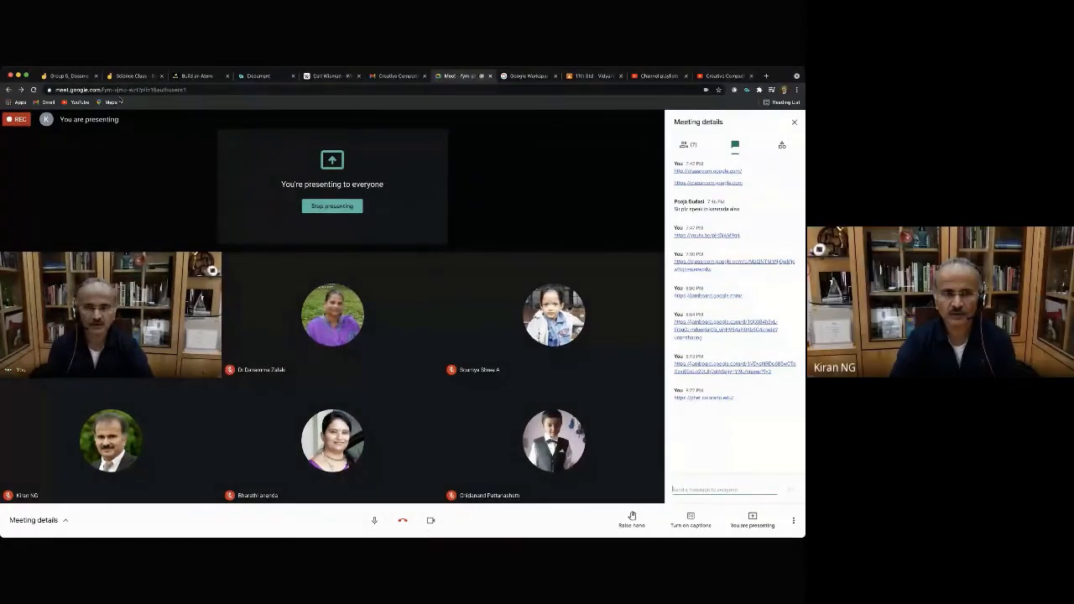
pyautogui.click(81, 77)
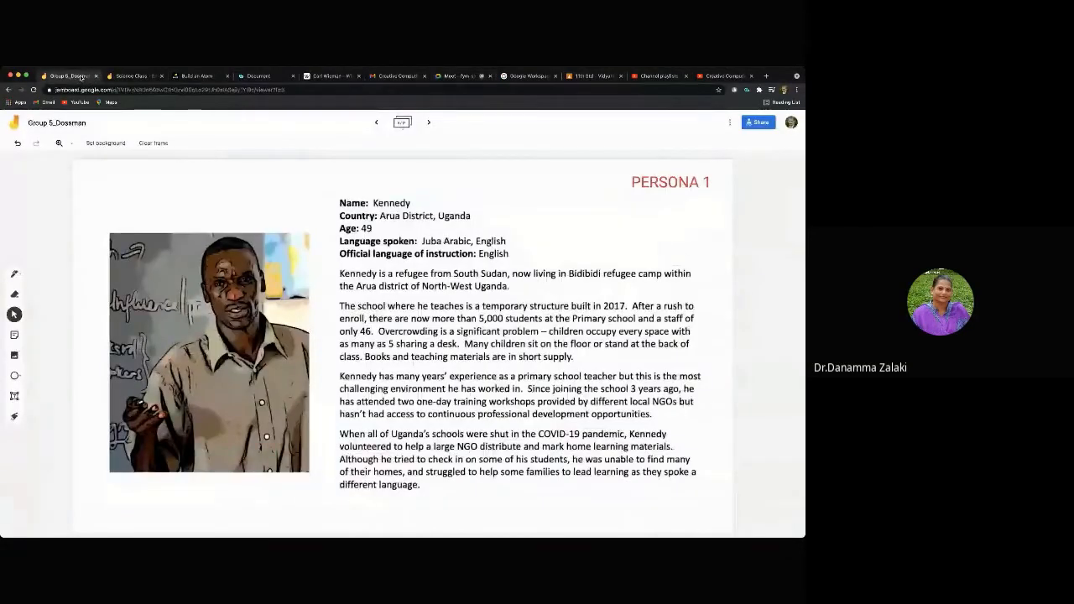
pyautogui.click(130, 76)
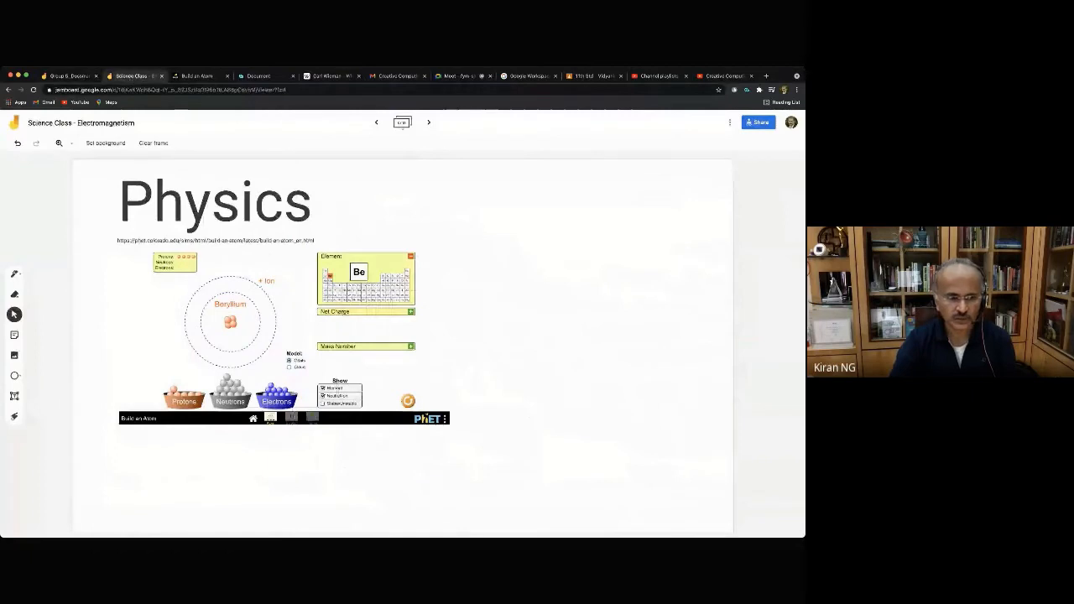
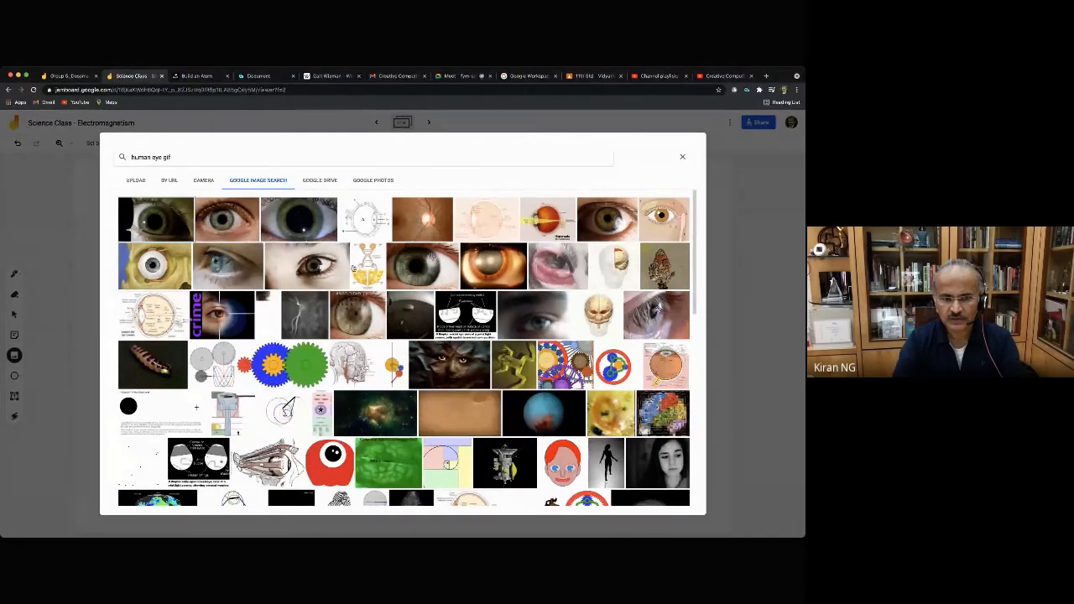
# Insert the orange-brown retina picture from the "human eye gif" image results and place it beside the heart, below the molecule.
pyautogui.scroll(-2, 351, 271)
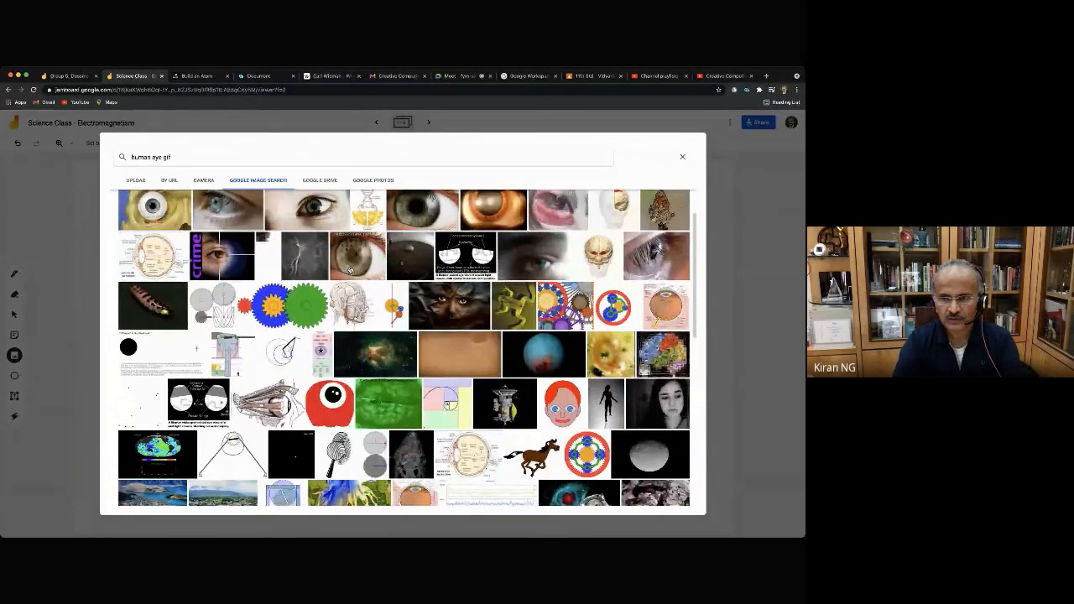
pyautogui.scroll(2, 350, 270)
pyautogui.click(420, 224)
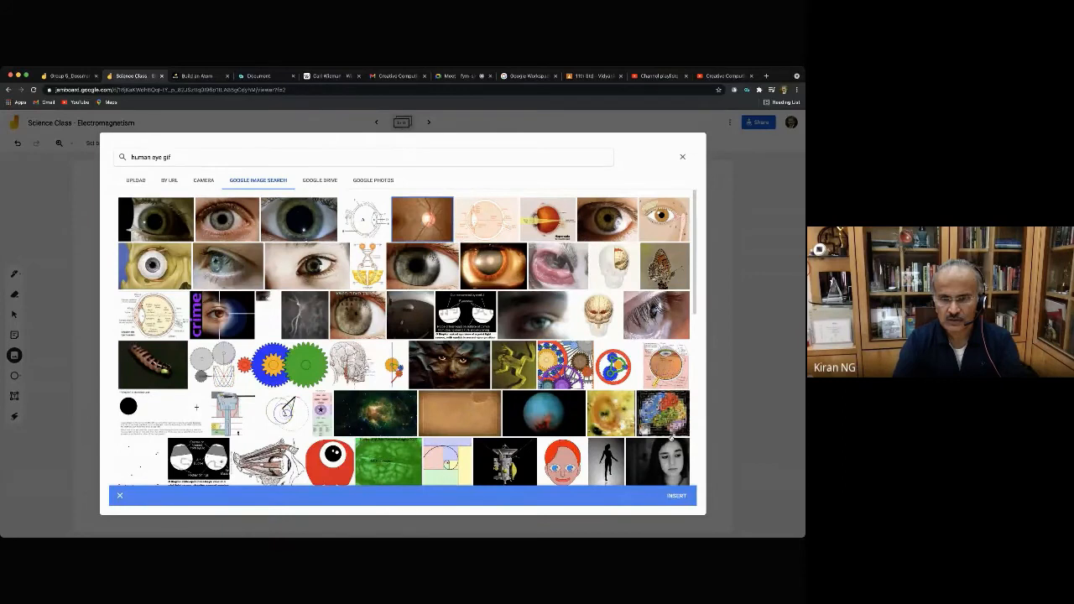
pyautogui.click(685, 498)
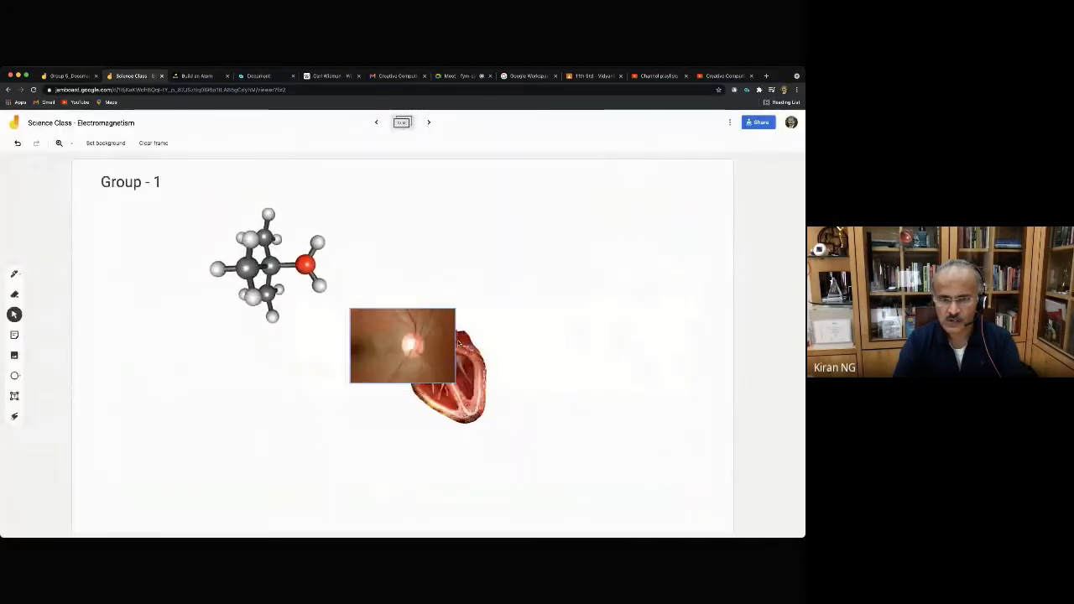
pyautogui.moveTo(448, 352); pyautogui.dragTo(356, 383)
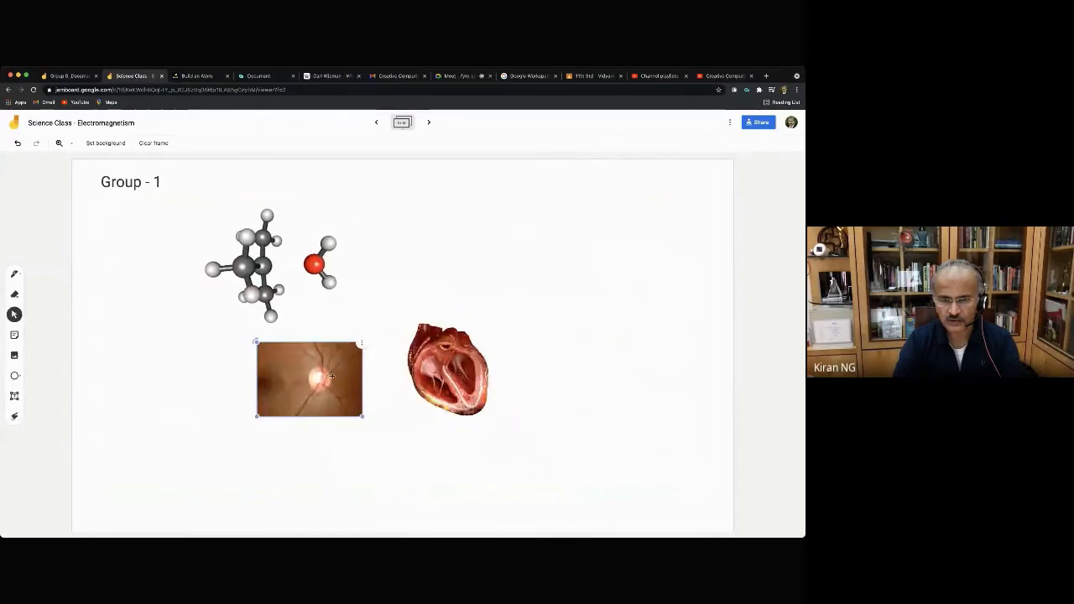
pyautogui.click(372, 386)
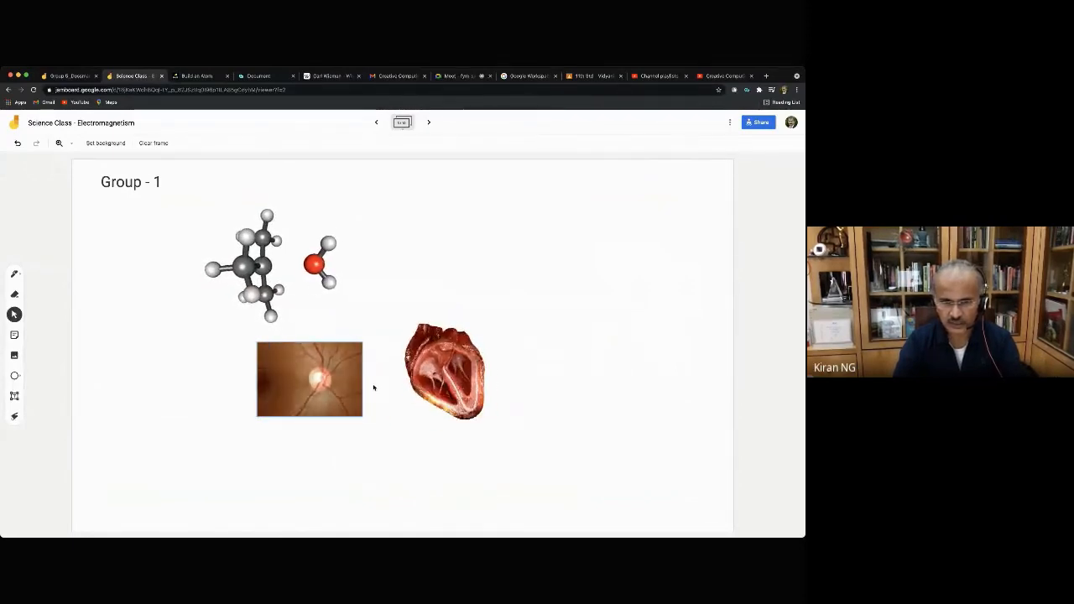
pyautogui.click(292, 346)
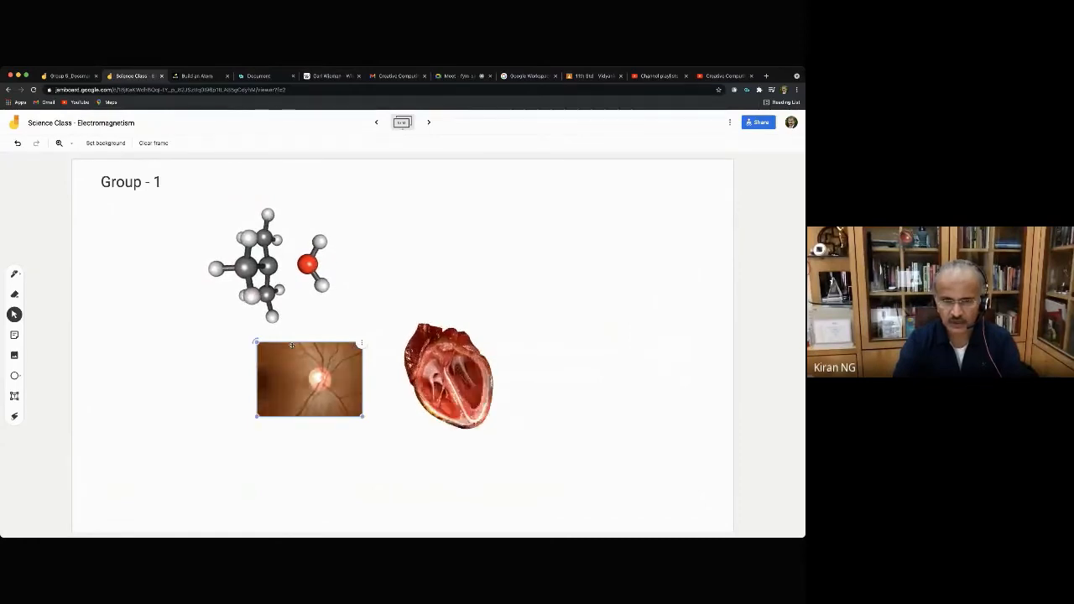
pyautogui.click(384, 367)
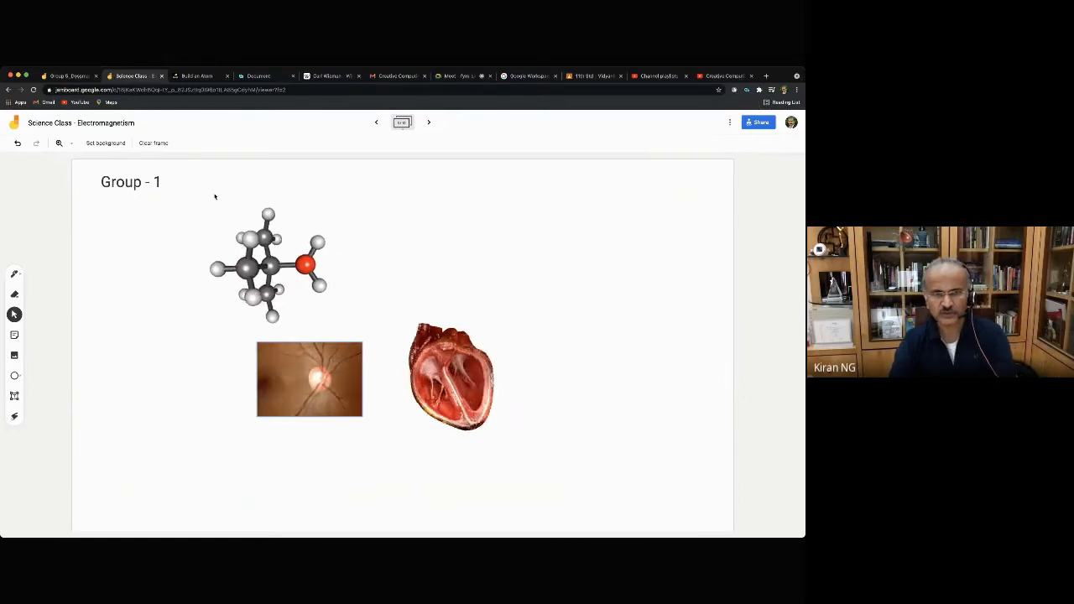
# Switch to the Meet call and admit the participant asking to join.
pyautogui.click(453, 76)
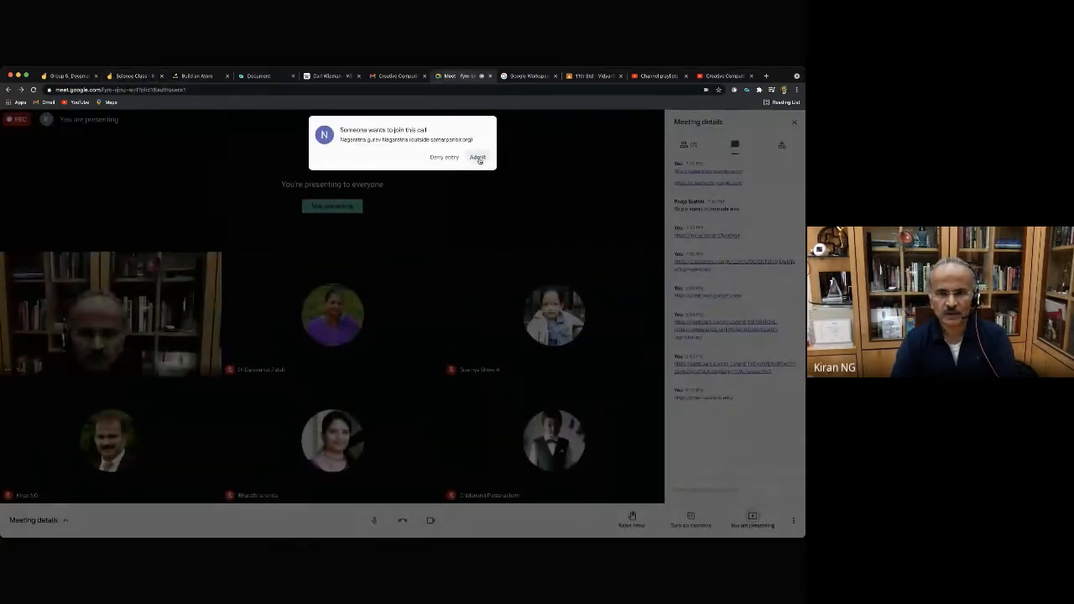
pyautogui.click(477, 158)
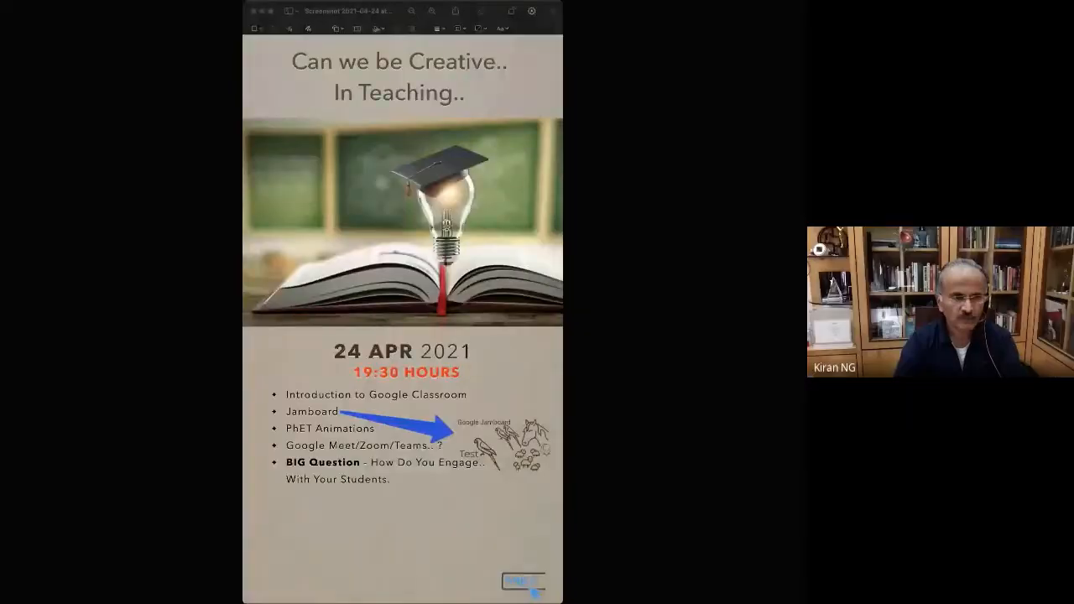
# Return from the poster to the browser, open the Word Cloud for Google Chrome page and clear its source text.
pyautogui.click(287, 209)
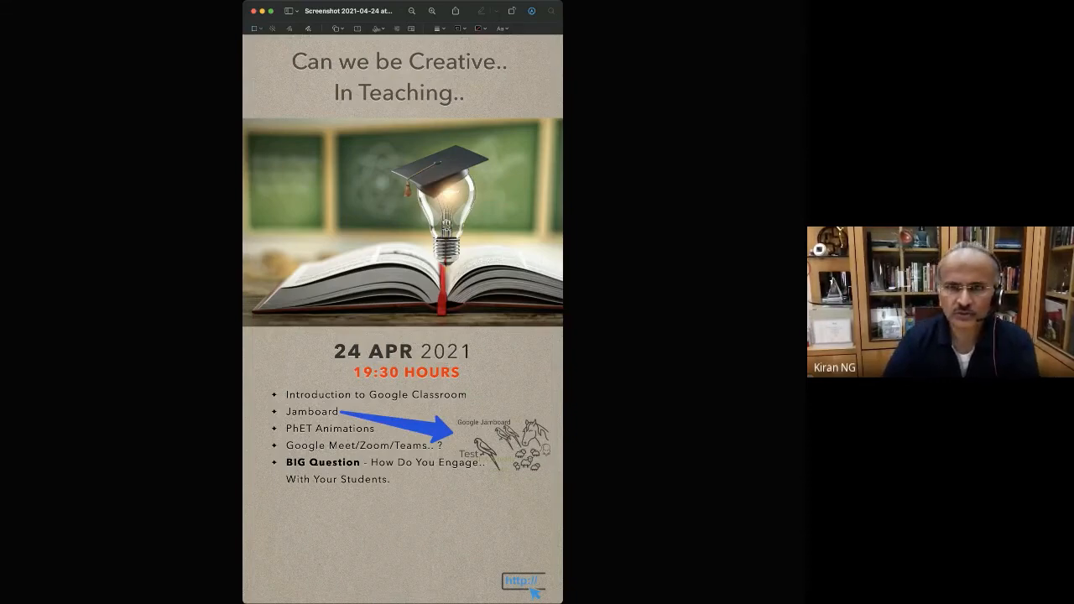
pyautogui.press('super+Tab')
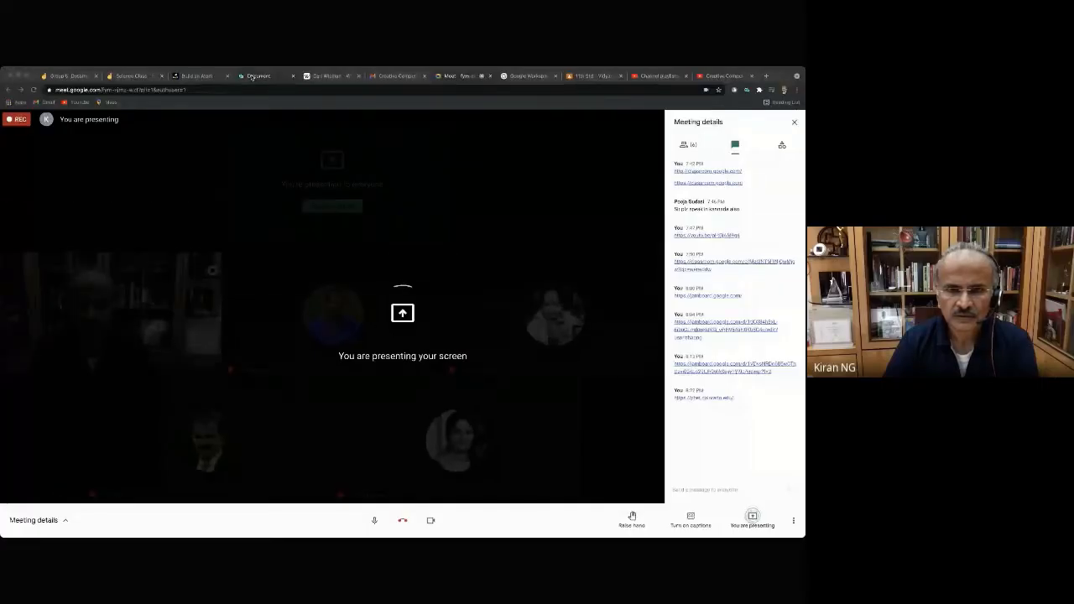
pyautogui.click(251, 77)
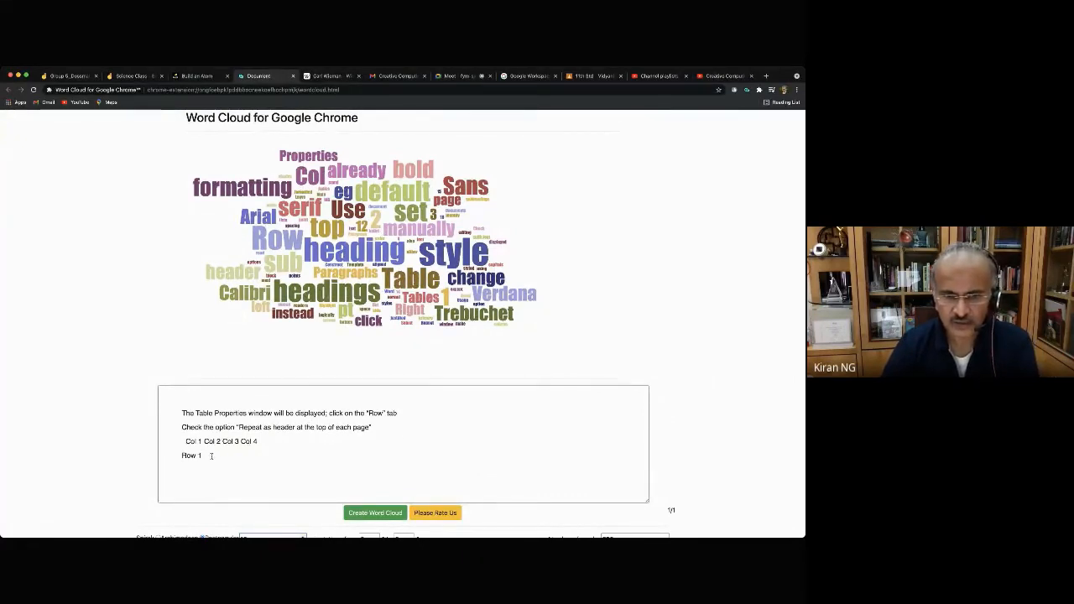
pyautogui.moveTo(211, 455); pyautogui.dragTo(123, 367)
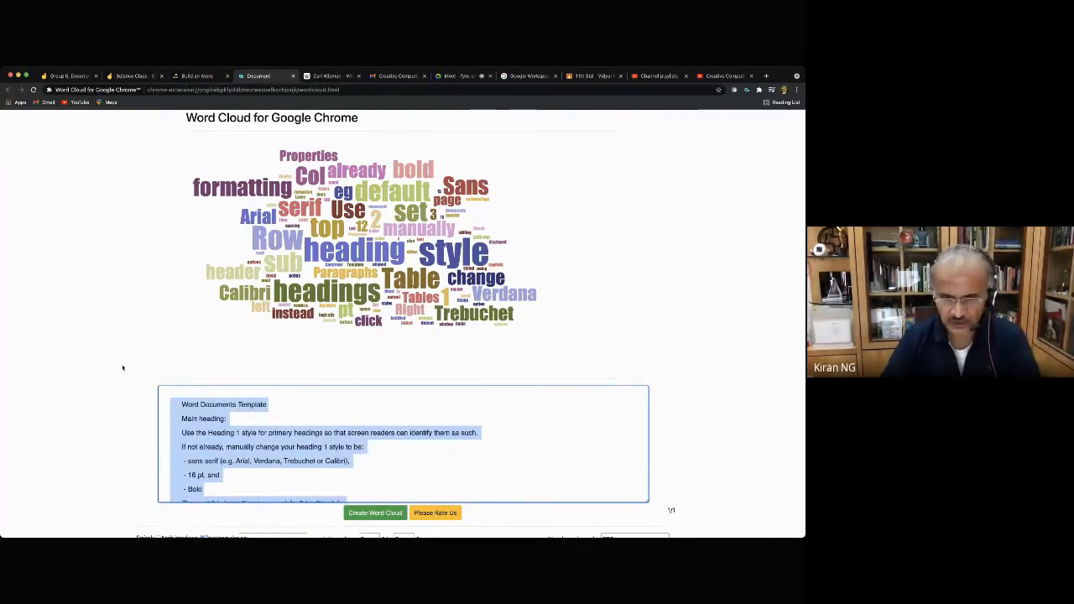
pyautogui.press('BackSpace')
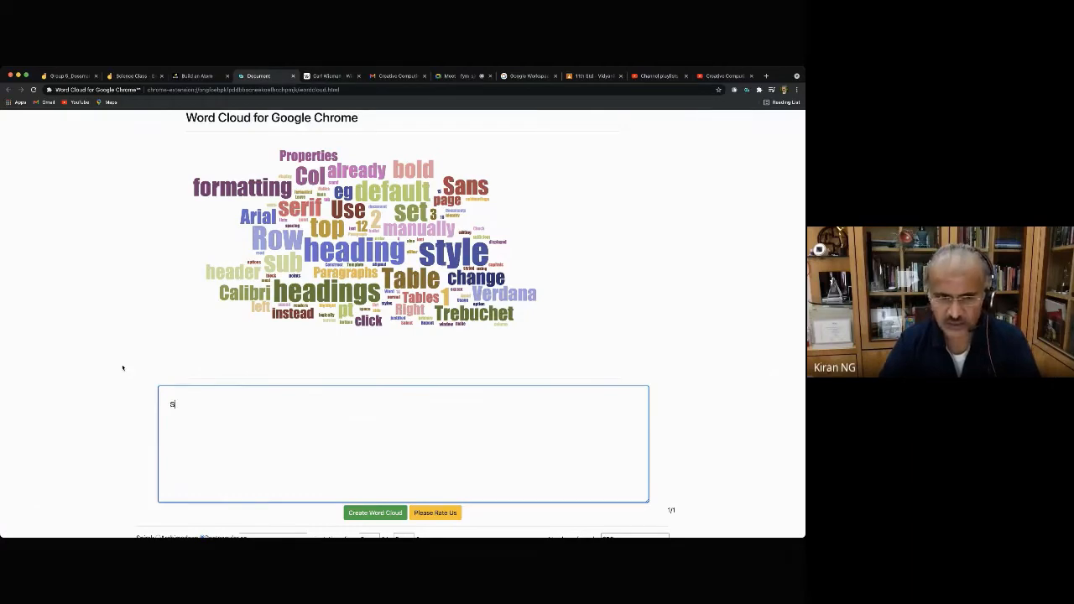
# Enter "Science, Maths, English" as the source text and create the word cloud.
pyautogui.write('ient')
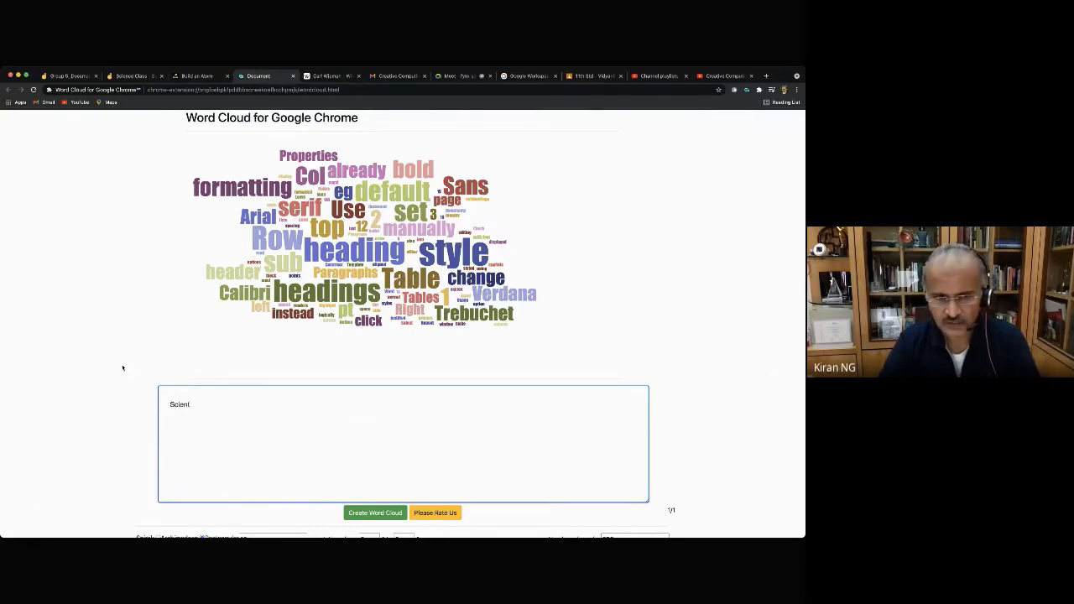
pyautogui.press('BackSpace')
pyautogui.write('ce, M')
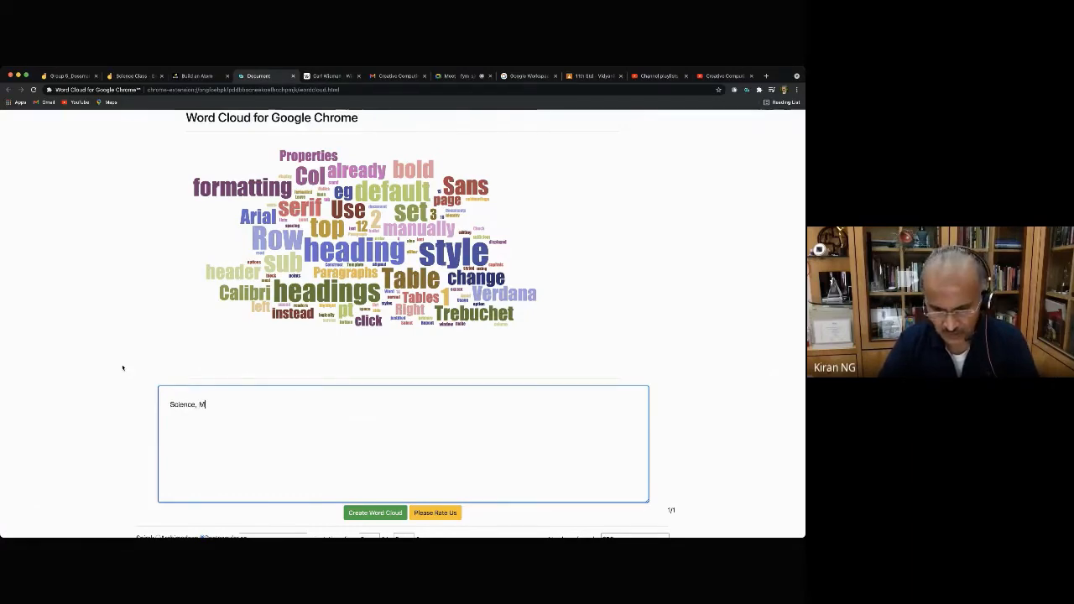
pyautogui.write('aths, English')
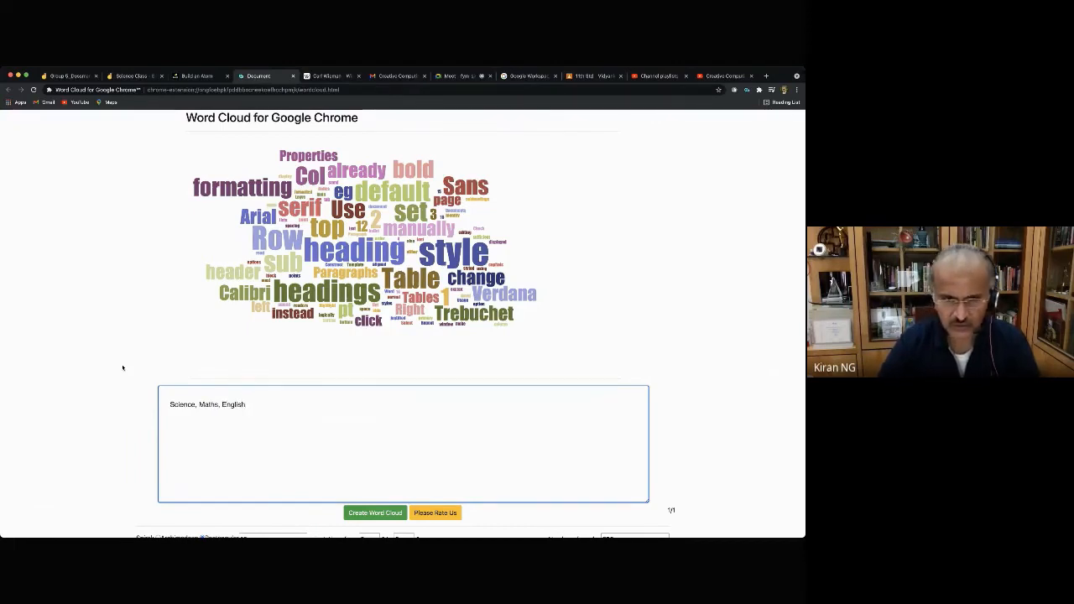
pyautogui.click(371, 516)
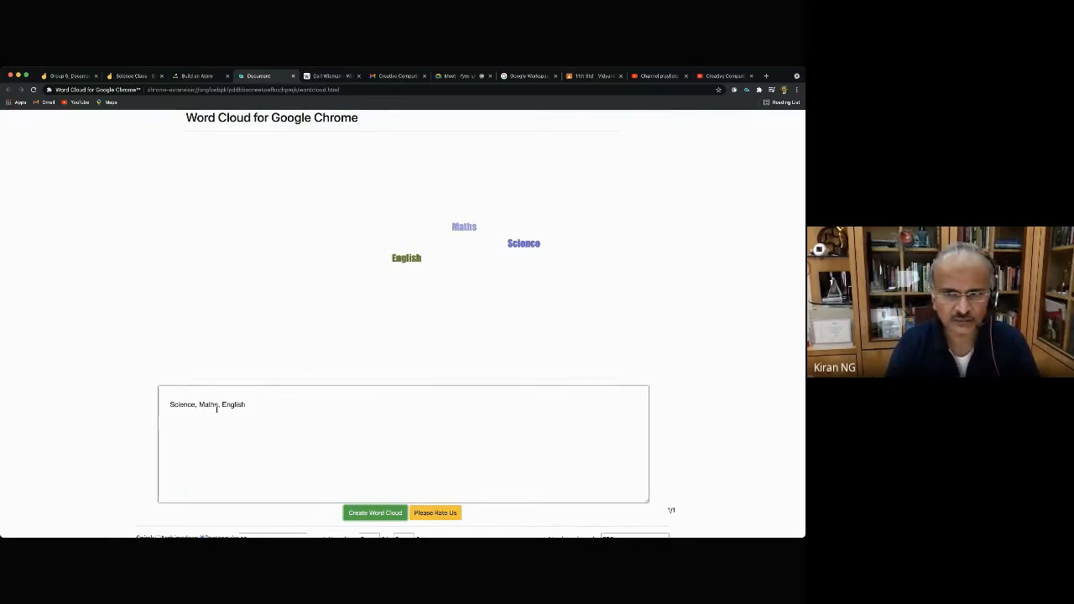
# Copy "Science" from the source text and append it after "English", separated by a comma.
pyautogui.moveTo(194, 403); pyautogui.dragTo(137, 408)
pyautogui.press('super+c')
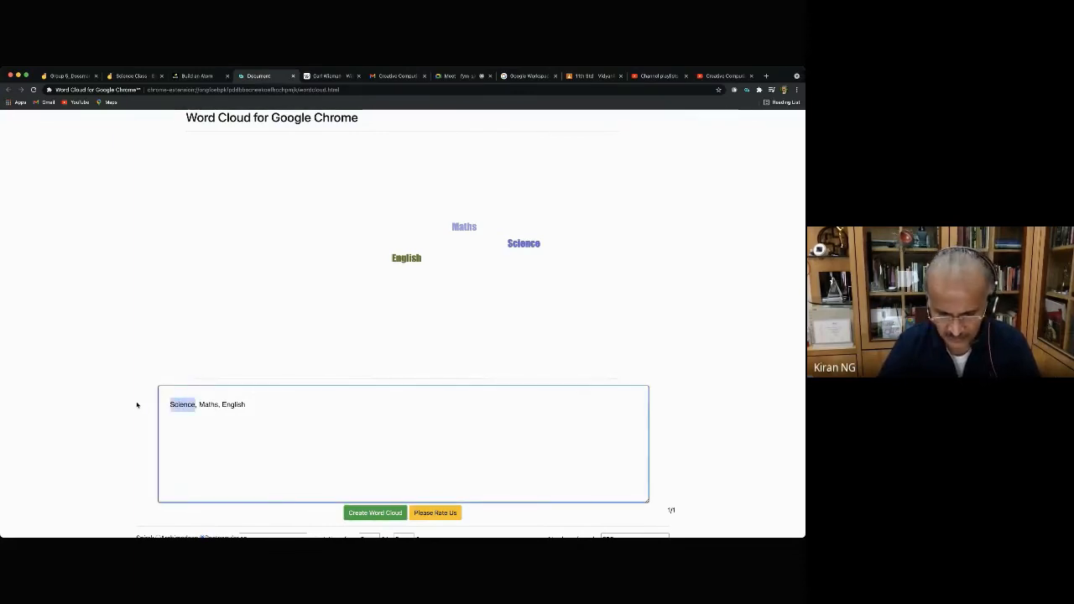
pyautogui.click(267, 400)
pyautogui.write(',')
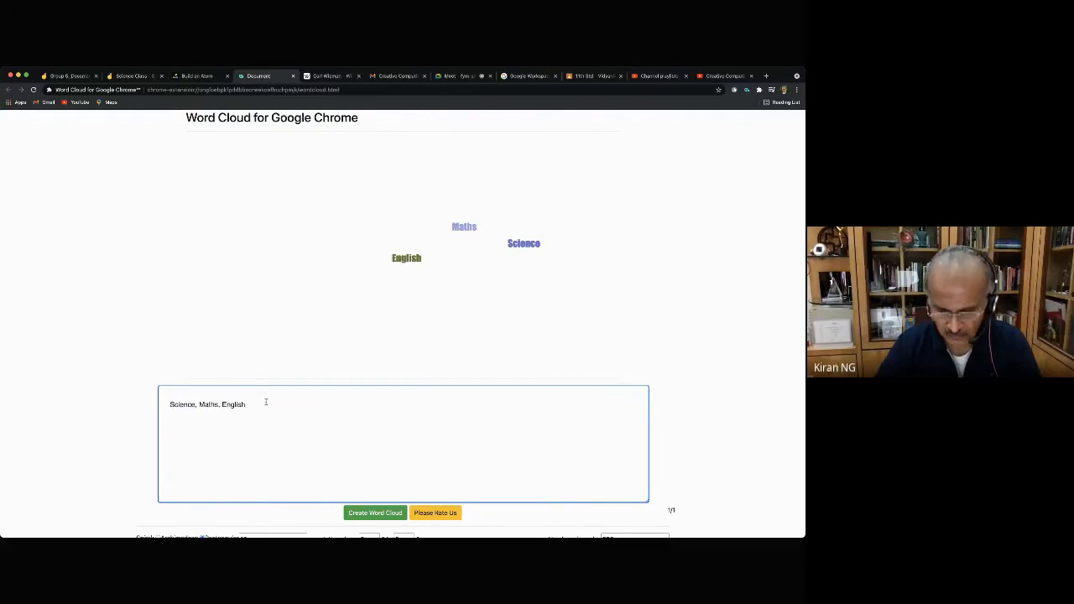
pyautogui.press('super+v')
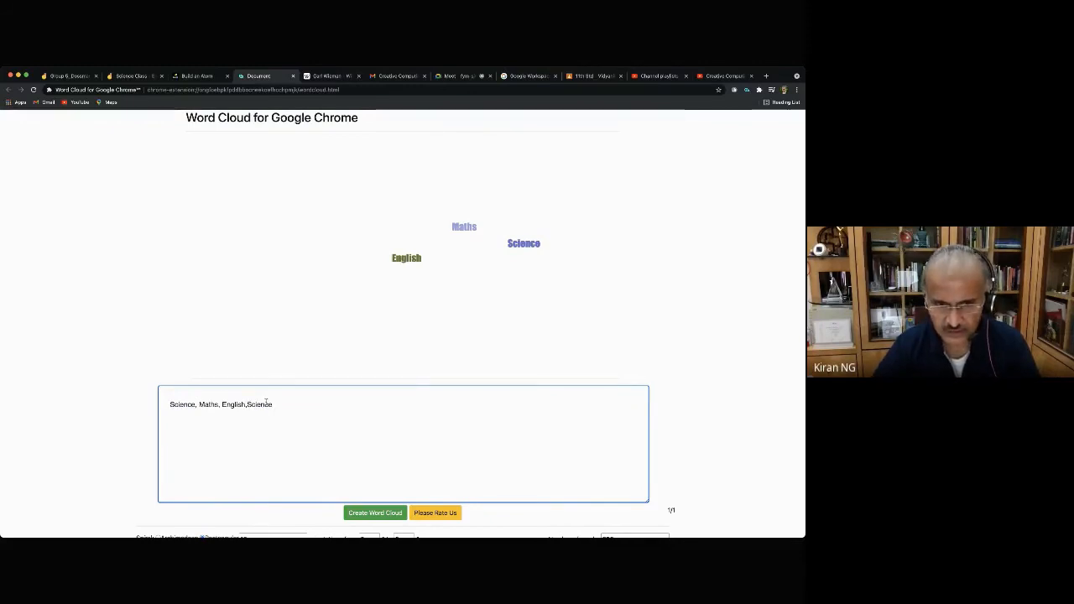
# Append ten more space-separated copies of "Science" to the source text and recreate the word cloud.
pyautogui.hotkey('shift', 'Left')
pyautogui.hotkey('shift', 'Left')
pyautogui.hotkey('shift', 'Left')
pyautogui.hotkey('shift', 'Left')
pyautogui.hotkey('shift', 'Left')
pyautogui.hotkey('shift', 'Left')
pyautogui.hotkey('shift', 'Left')
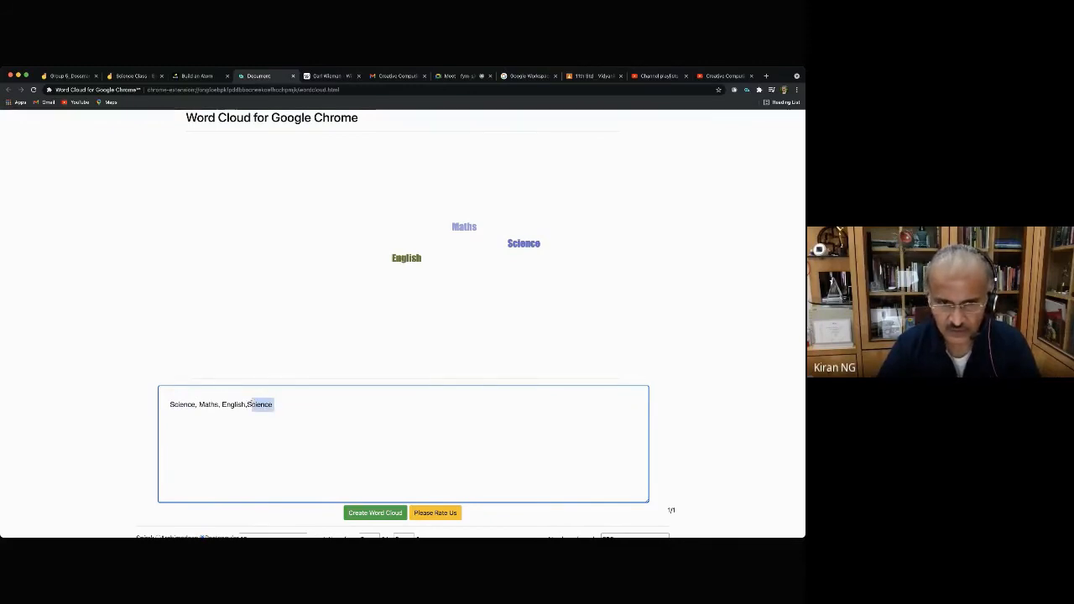
pyautogui.click(302, 407)
pyautogui.press('super+v')
pyautogui.press('super+v')
pyautogui.press('super+v')
pyautogui.press('super+v')
pyautogui.press('super+v')
pyautogui.press('super+v')
pyautogui.press('super+v')
pyautogui.press('super+v')
pyautogui.press('super+v')
pyautogui.press('super+v')
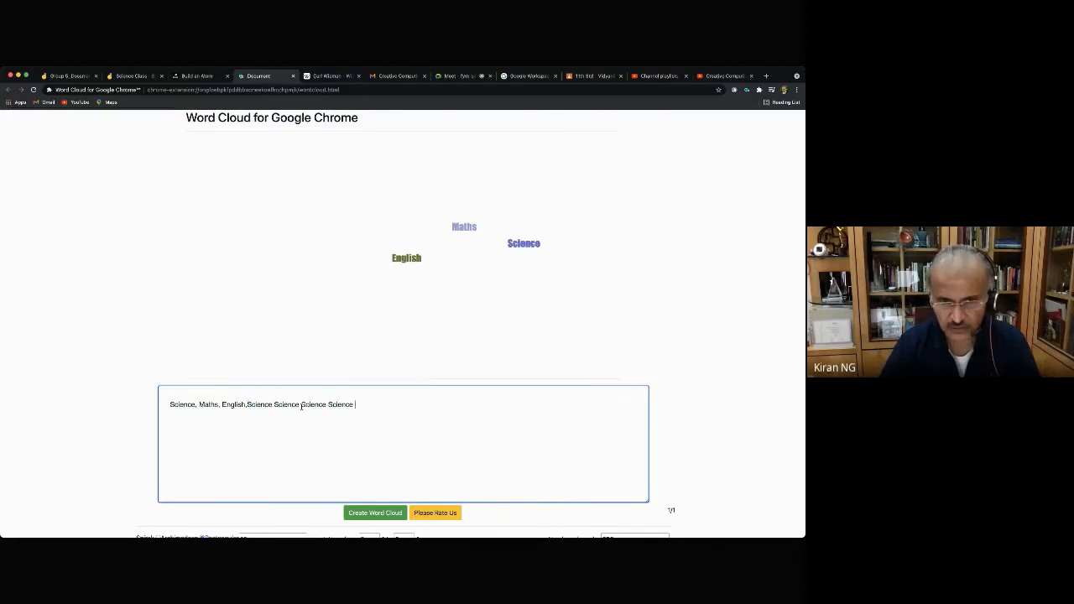
pyautogui.click(375, 512)
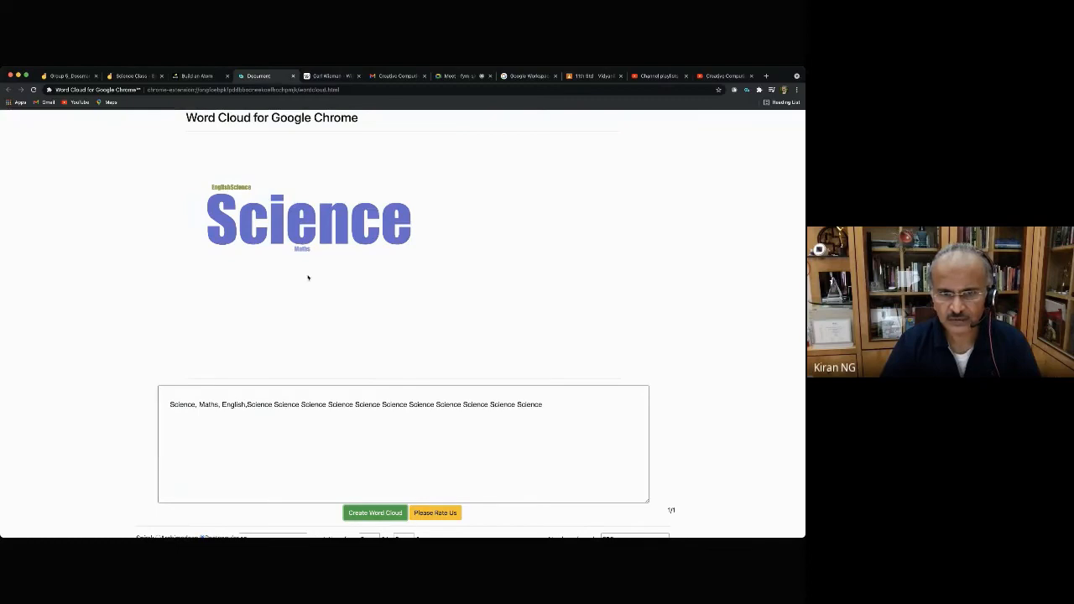
# Append a comma and seven copies of "Maths," to the end of the source text and recreate the word cloud.
pyautogui.doubleClick(216, 406)
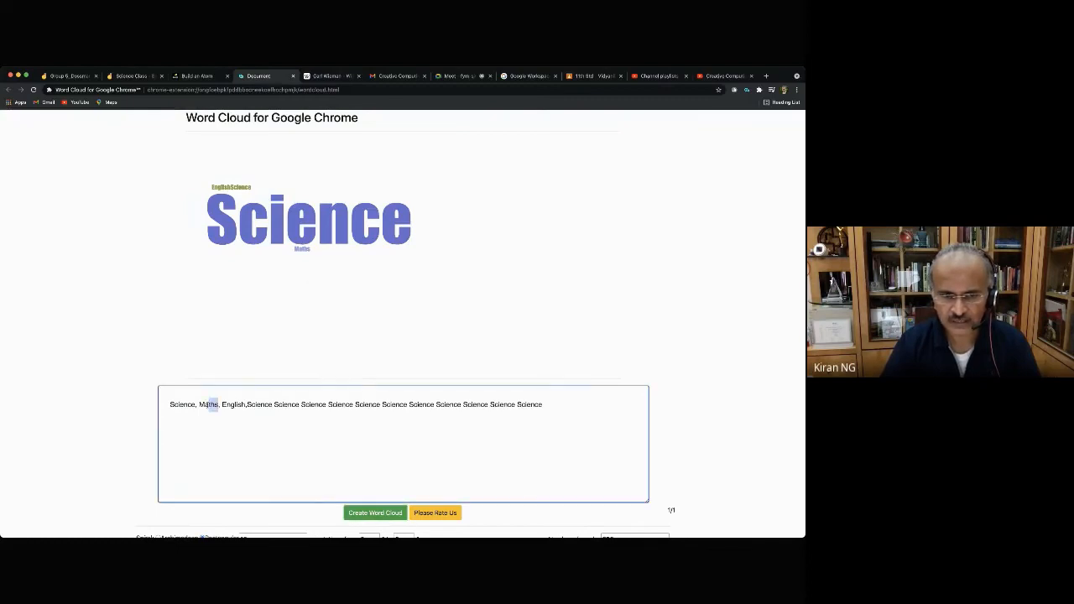
pyautogui.moveTo(219, 406); pyautogui.dragTo(199, 404)
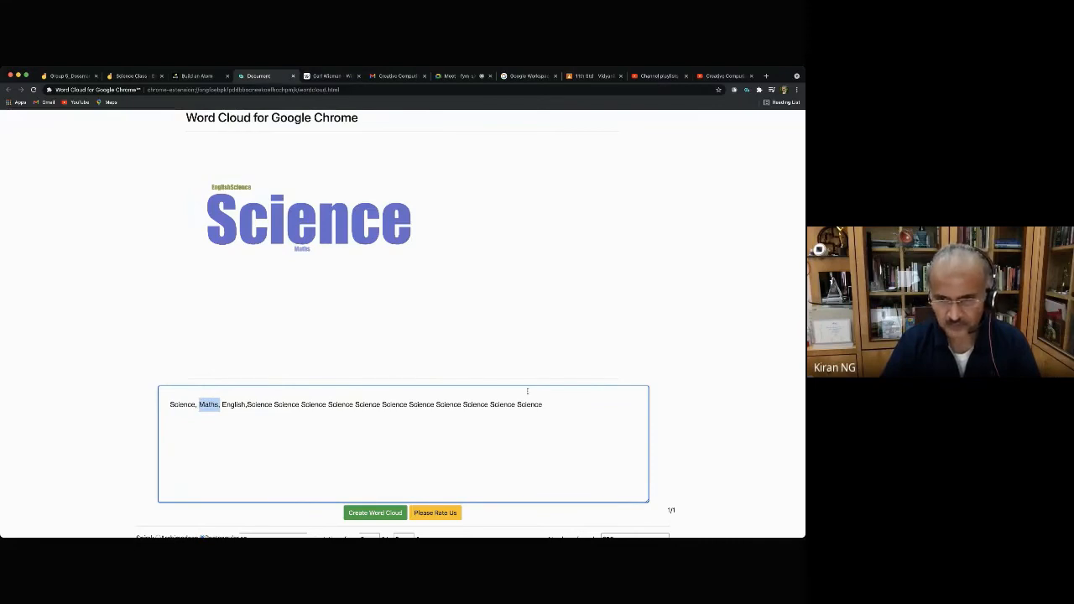
pyautogui.click(553, 409)
pyautogui.write(',')
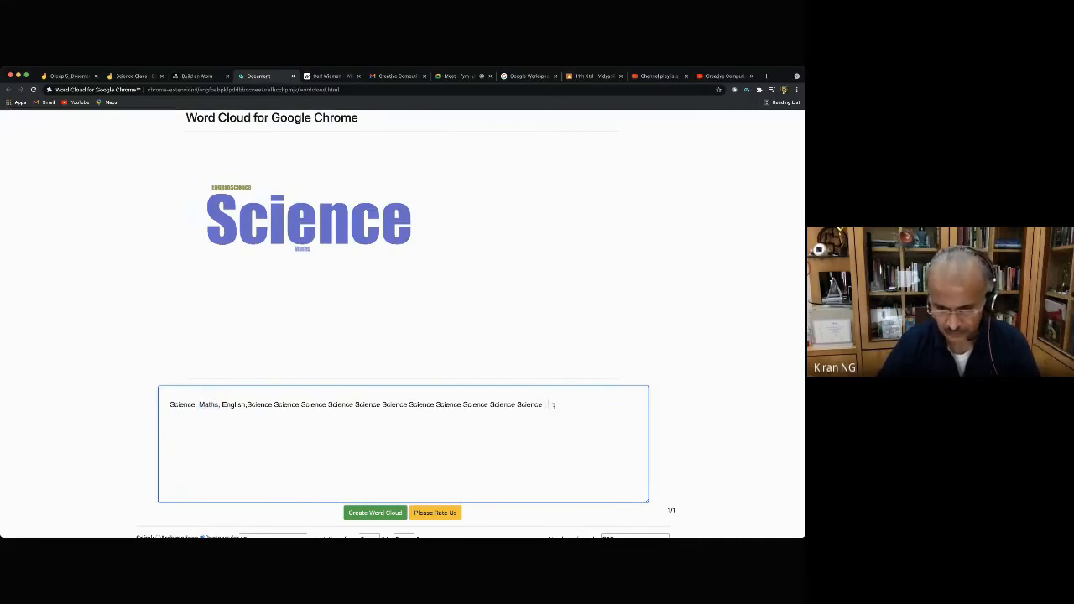
pyautogui.hotkey('ctrl', 'v')
pyautogui.hotkey('ctrl', 'v')
pyautogui.hotkey('ctrl', 'v')
pyautogui.hotkey('ctrl', 'v')
pyautogui.hotkey('ctrl', 'v')
pyautogui.hotkey('ctrl', 'v')
pyautogui.hotkey('ctrl', 'v')
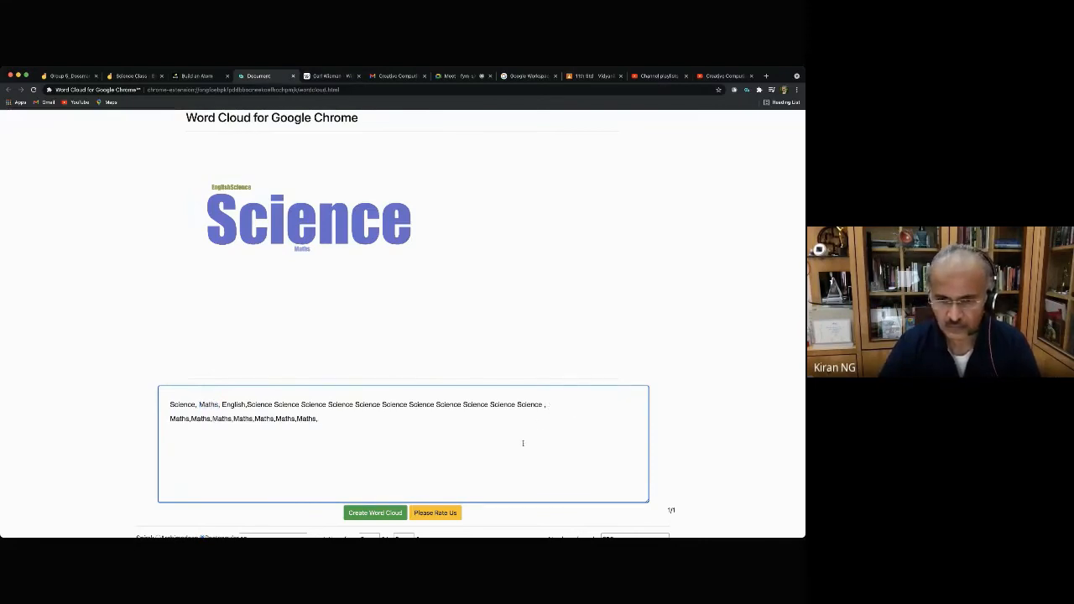
pyautogui.click(391, 513)
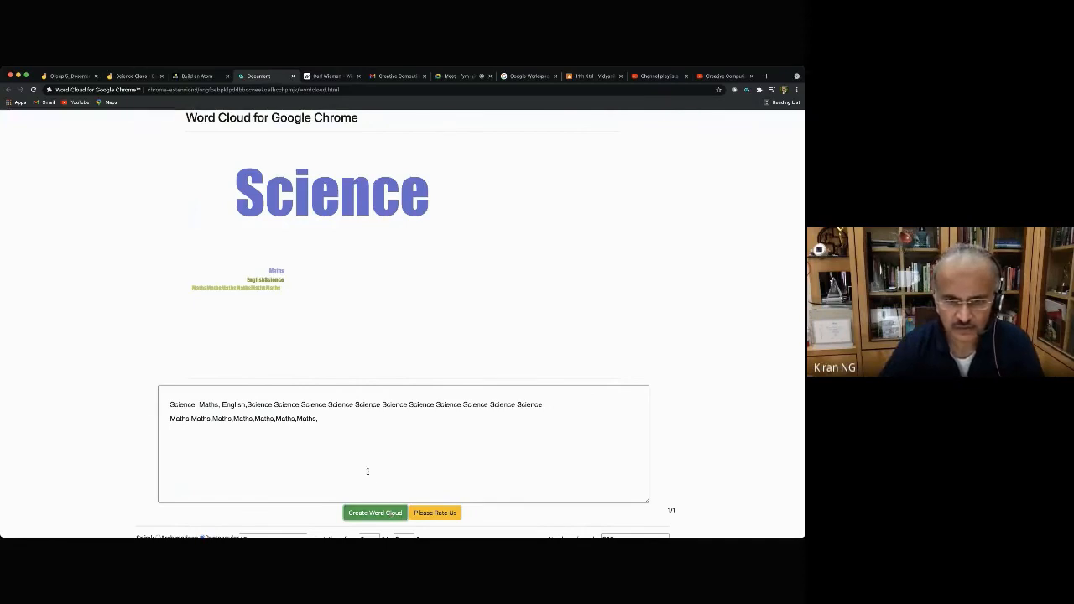
# Insert a space before each of the last three "Maths" entries and recreate the word cloud.
pyautogui.click(296, 419)
pyautogui.click(275, 419)
pyautogui.click(255, 419)
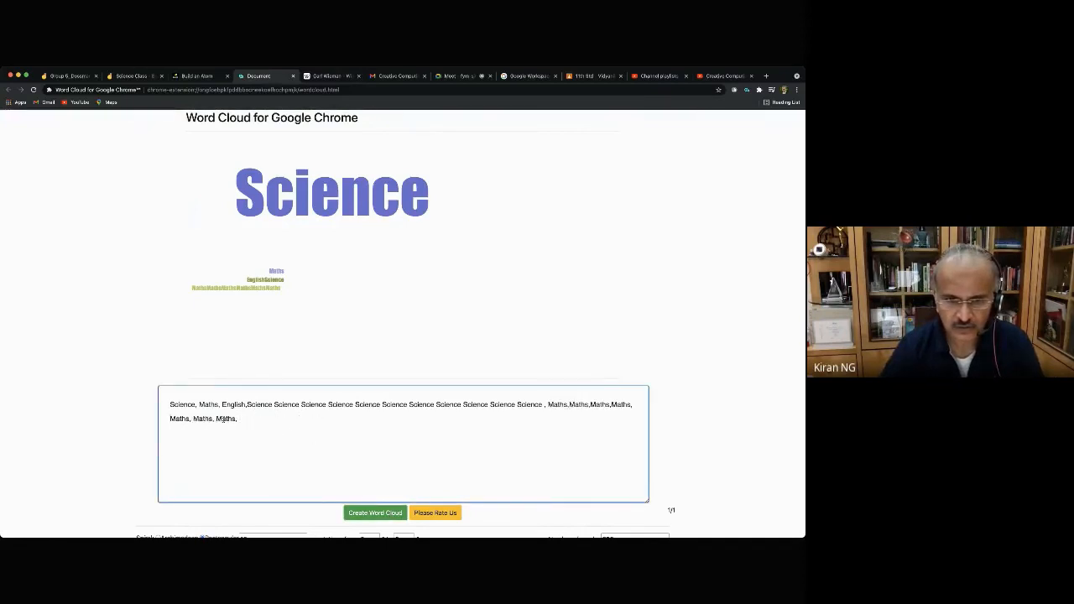
pyautogui.click(375, 512)
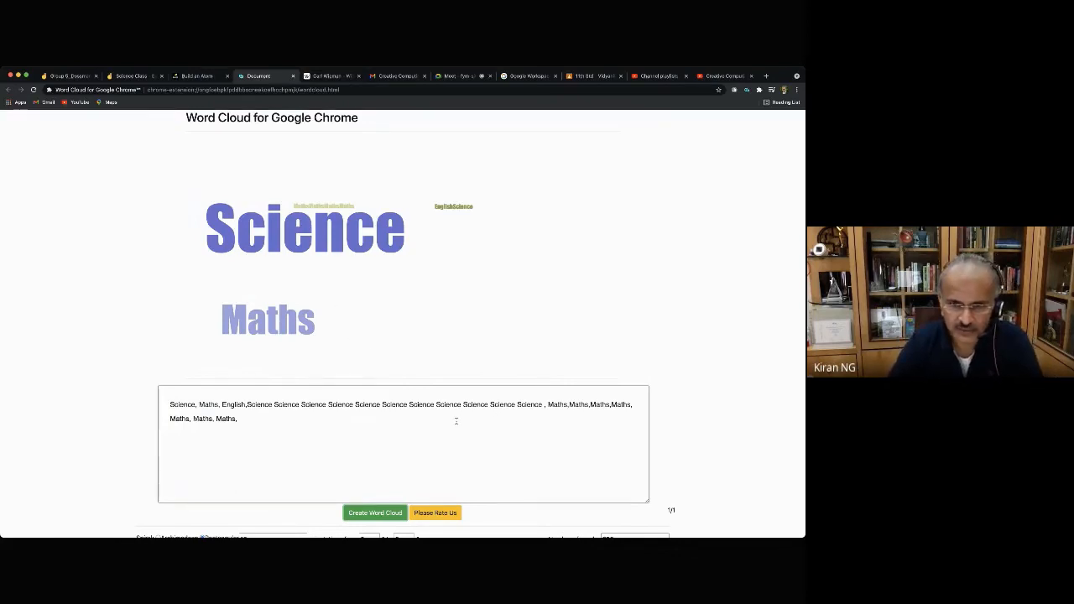
# Set the spiral to Archimedean and the orientations from 45° to 45°, and recreate the word cloud.
pyautogui.scroll(-1, 456, 422)
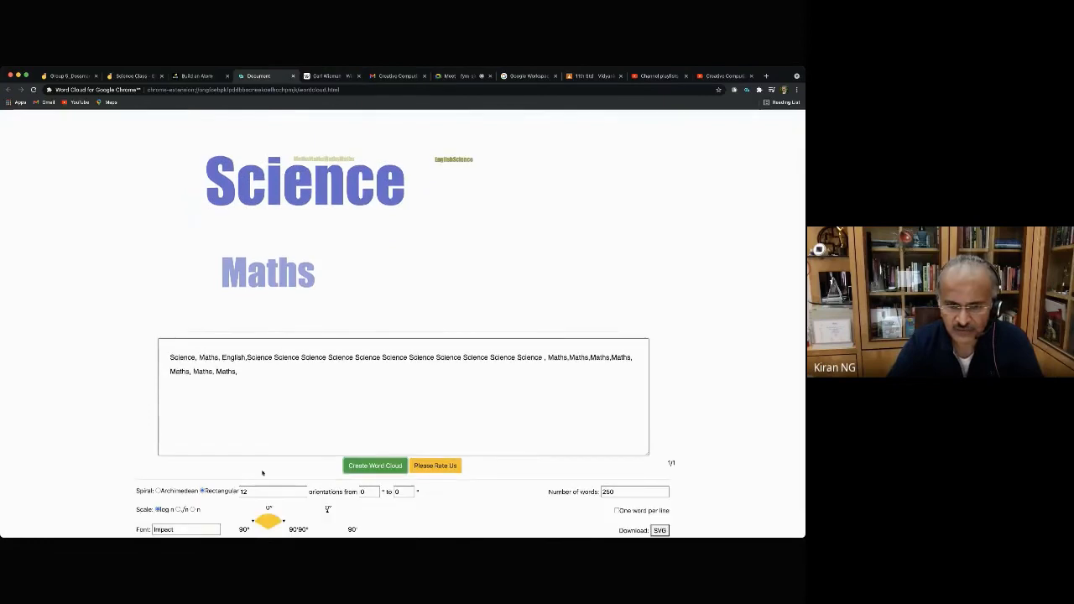
pyautogui.click(160, 492)
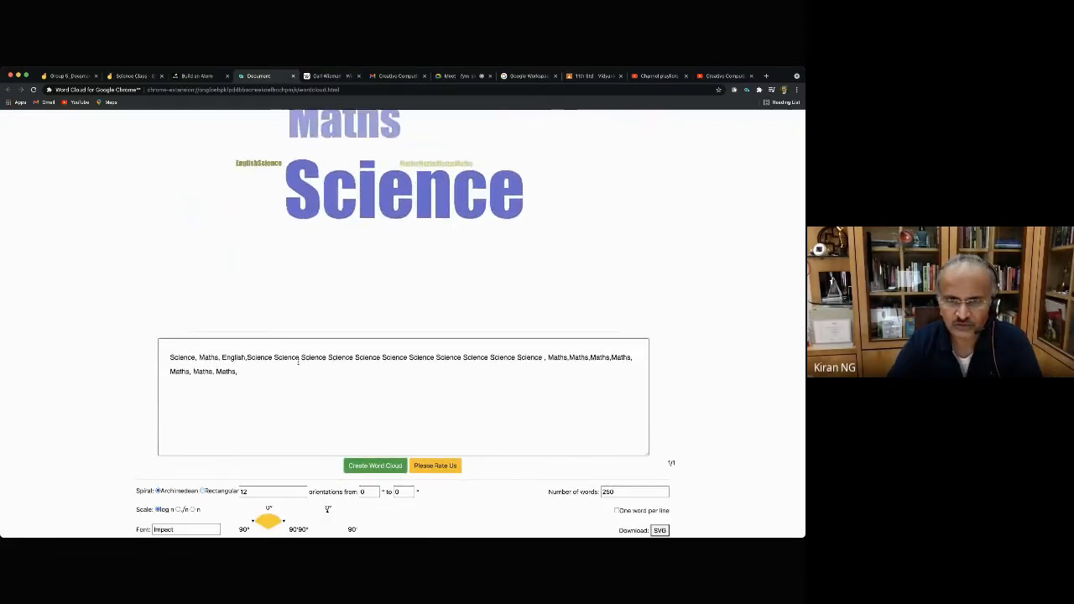
pyautogui.click(367, 492)
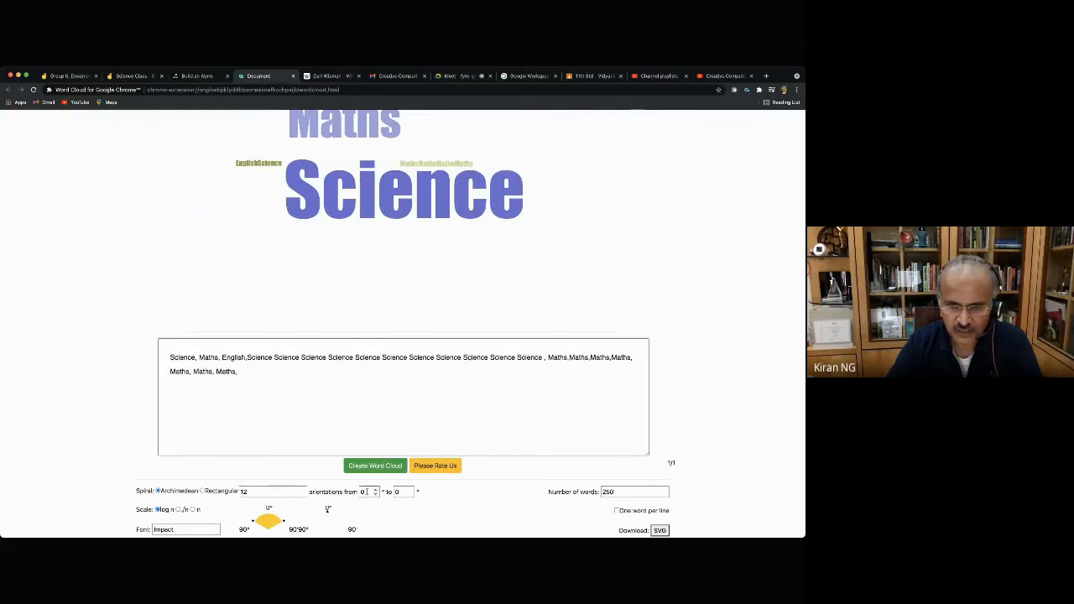
pyautogui.write('45')
pyautogui.press('Tab')
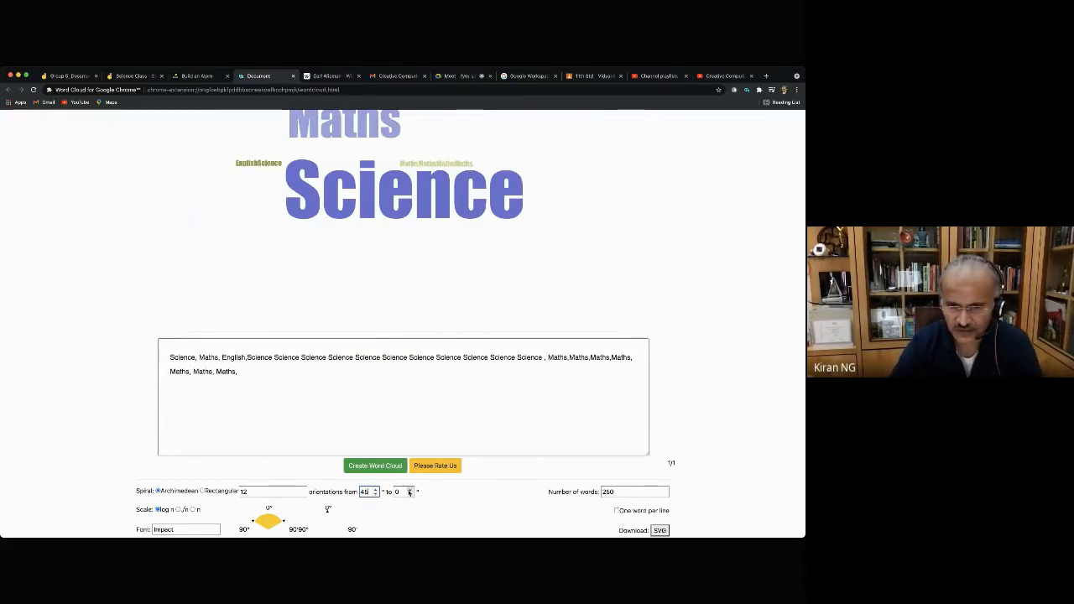
pyautogui.write('45')
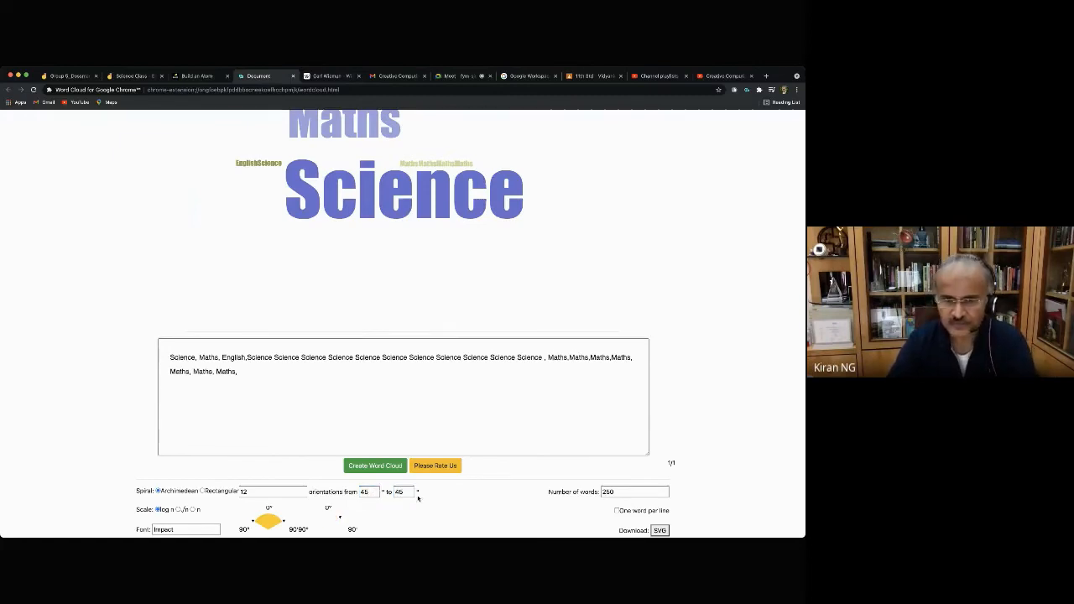
pyautogui.click(389, 466)
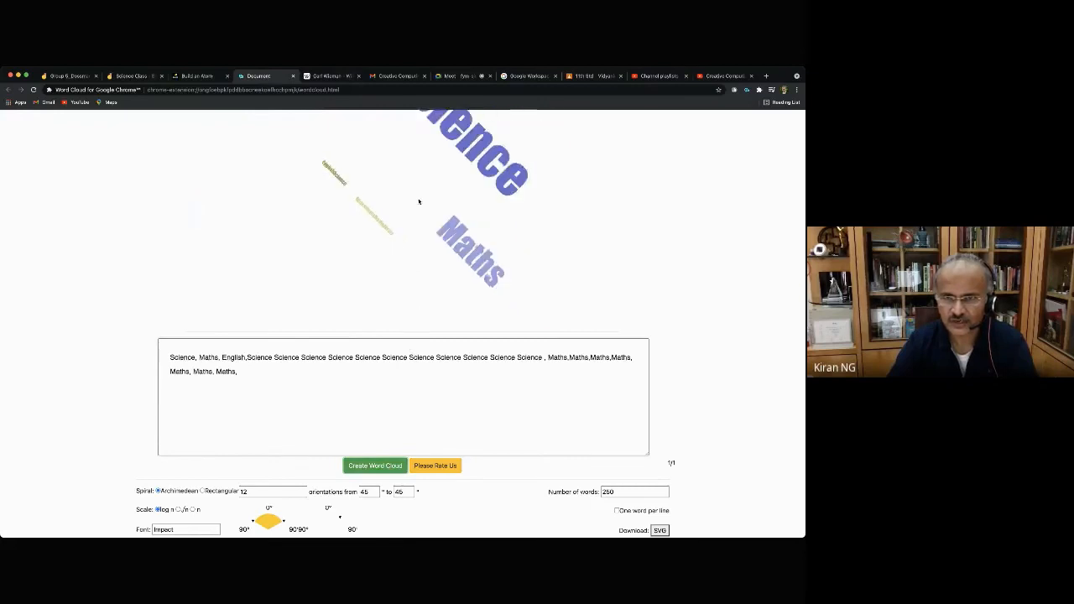
pyautogui.click(377, 196)
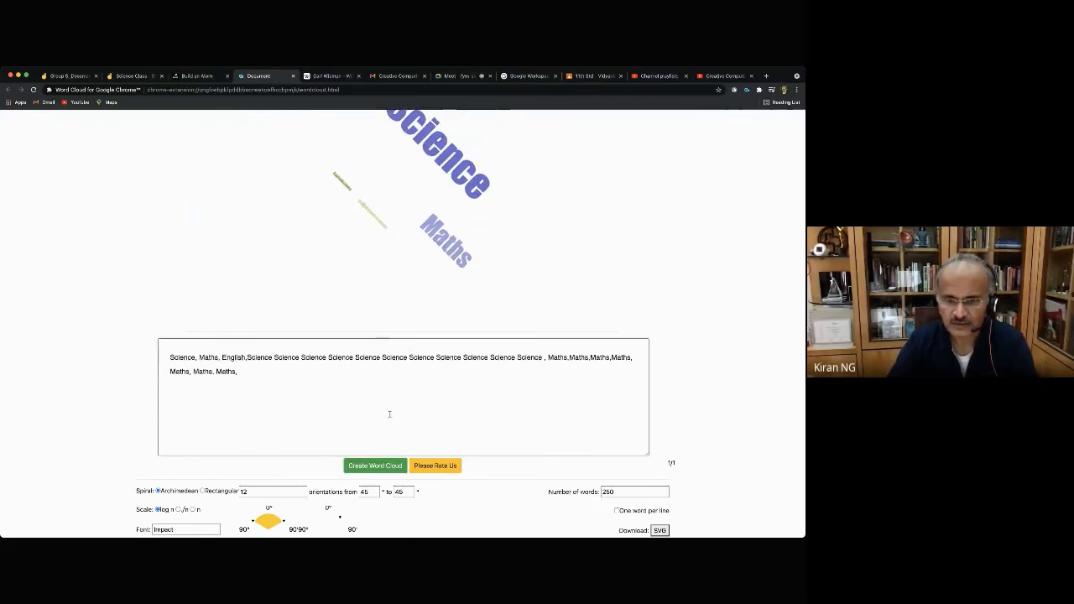
# Set the starting orientation to -45° and recreate the word cloud.
pyautogui.click(362, 492)
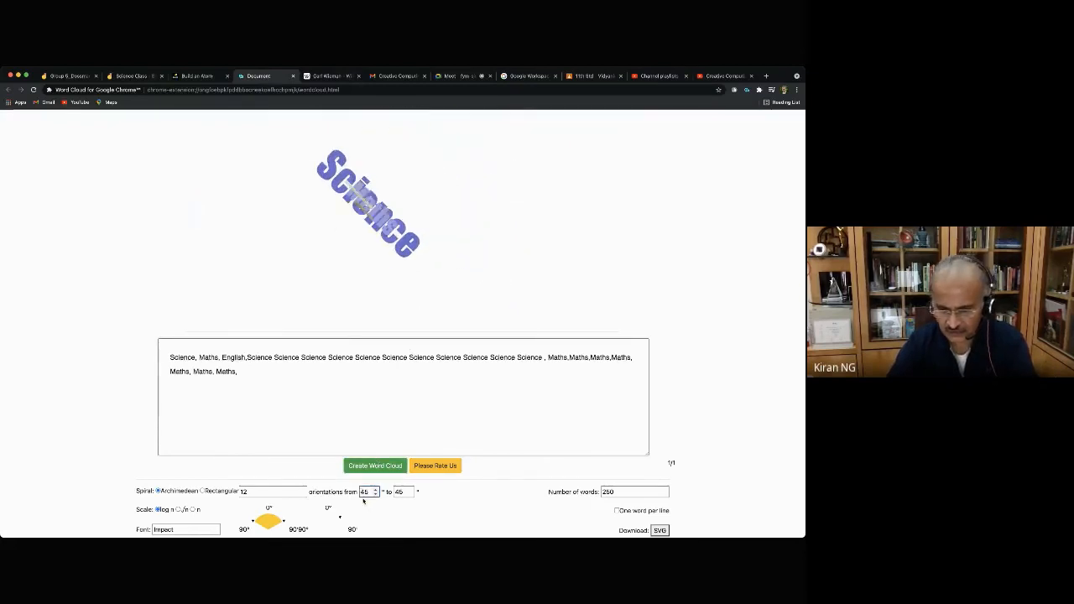
pyautogui.write('-')
pyautogui.click(375, 466)
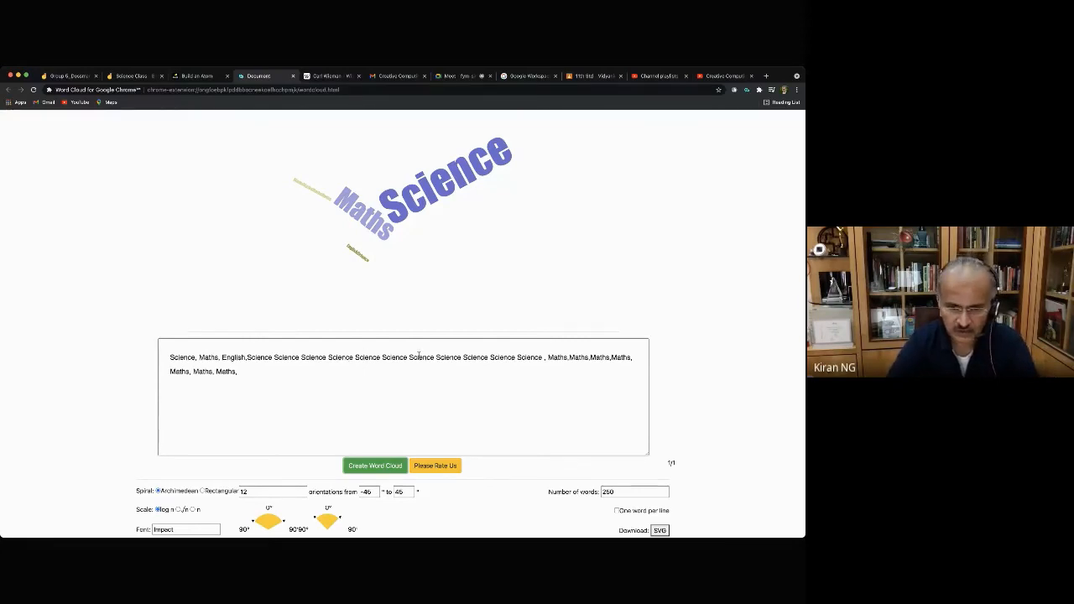
# Set the orientations from 0° to 0° and recreate the word cloud.
pyautogui.click(376, 489)
pyautogui.click(375, 490)
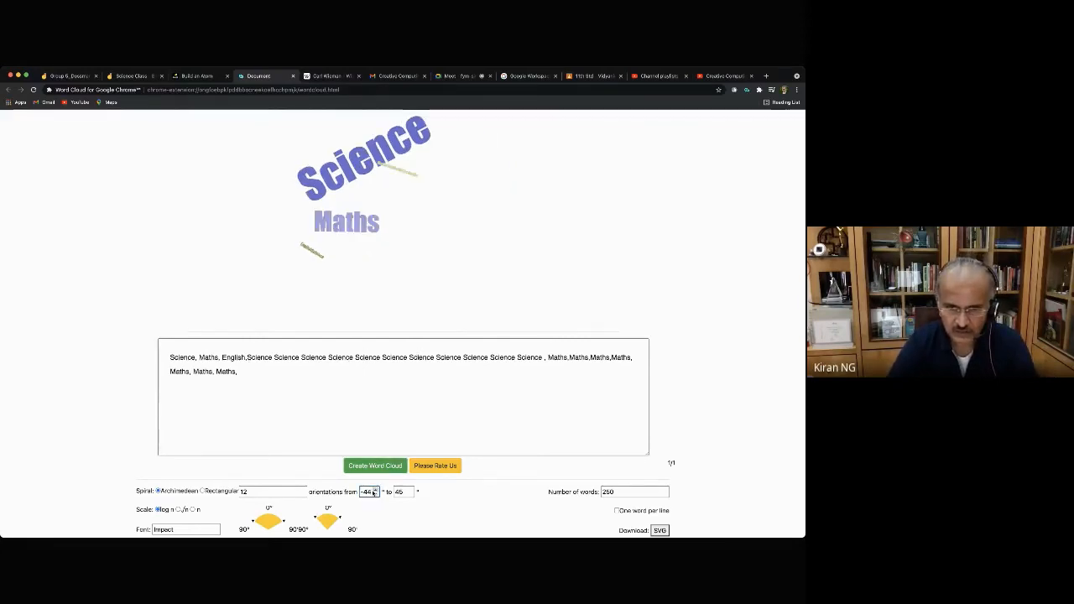
pyautogui.write('0')
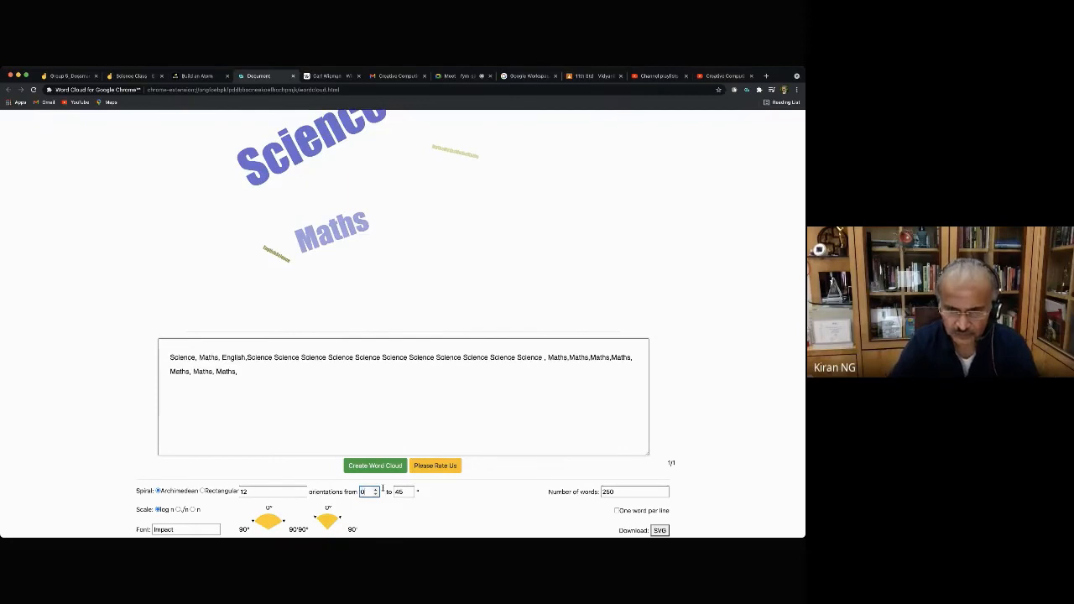
pyautogui.doubleClick(401, 492)
pyautogui.write('0')
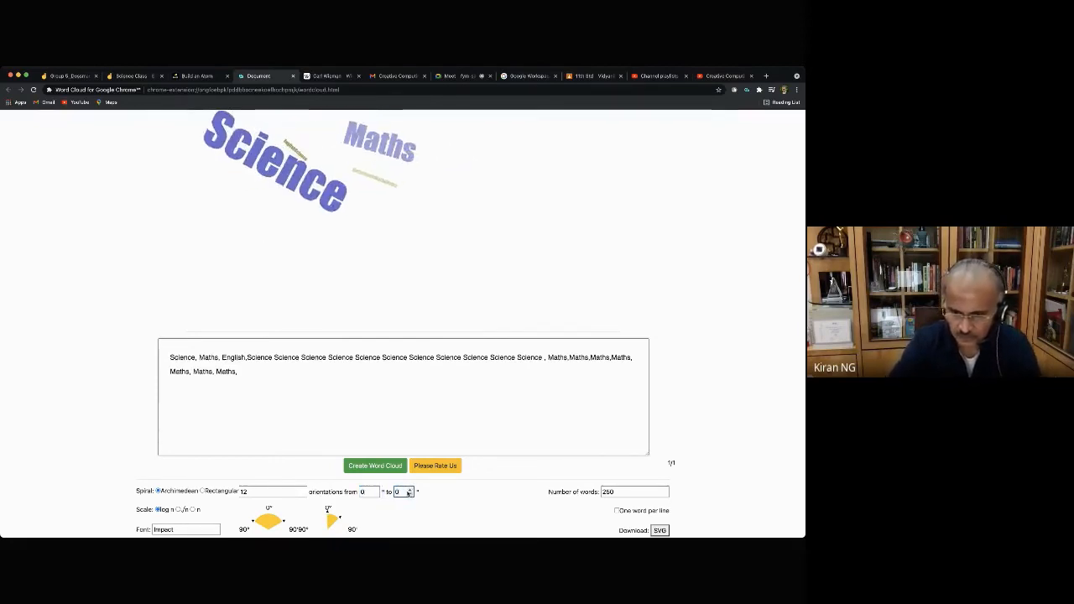
pyautogui.click(363, 466)
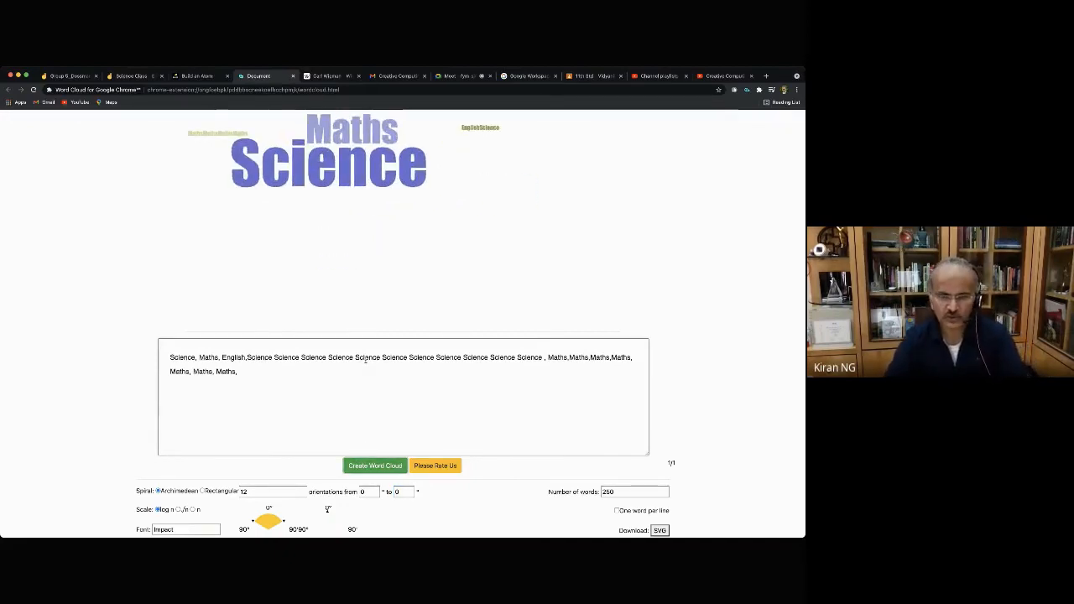
pyautogui.scroll(1, 365, 361)
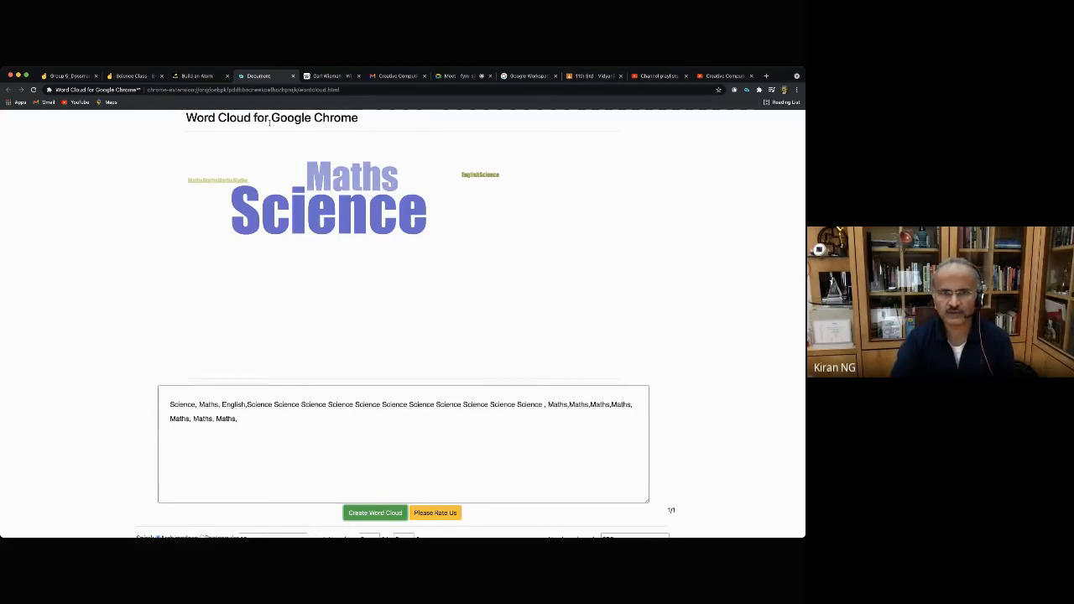
# Load google.com in the browser tab that holds the Gmail message.
pyautogui.click(446, 76)
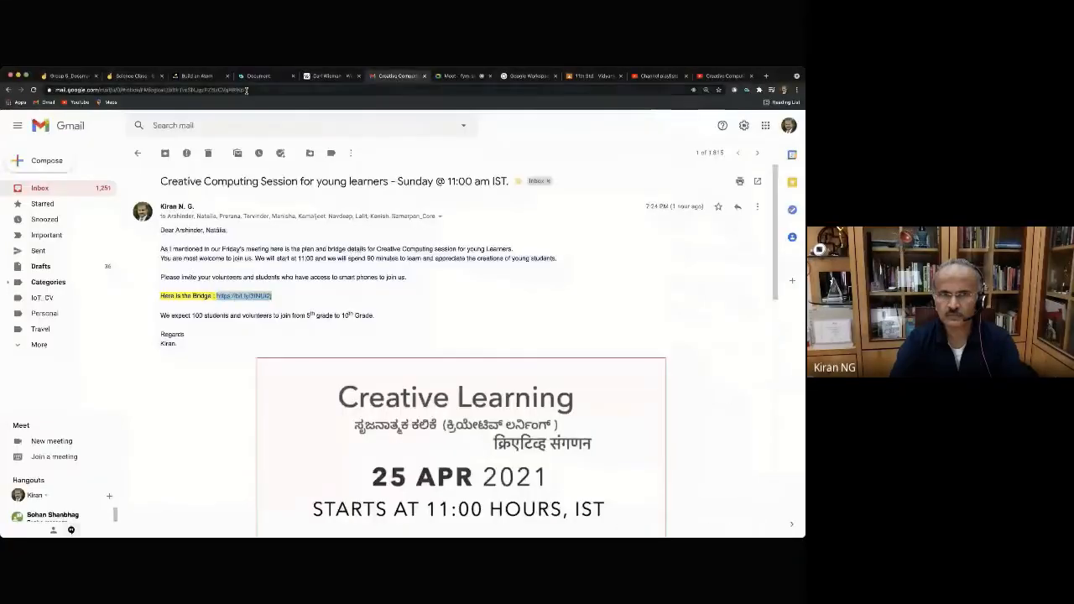
pyautogui.click(248, 89)
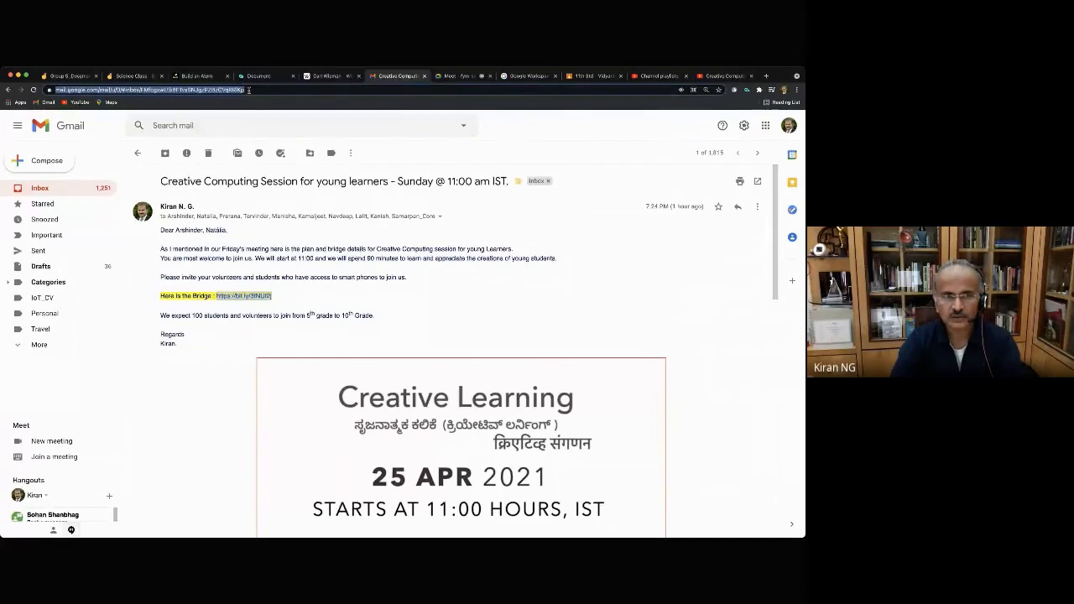
pyautogui.write('google.com')
pyautogui.press('Return')
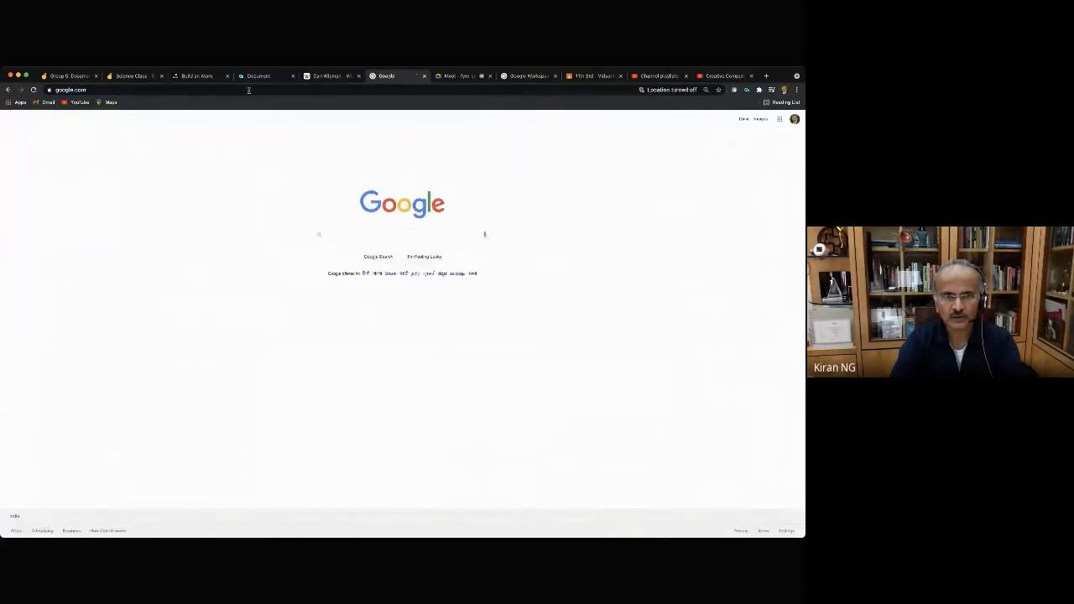
# Search Google for "word cloud chrome extension" and open the Word Cloud for Google Chrome store page.
pyautogui.write('word clou')
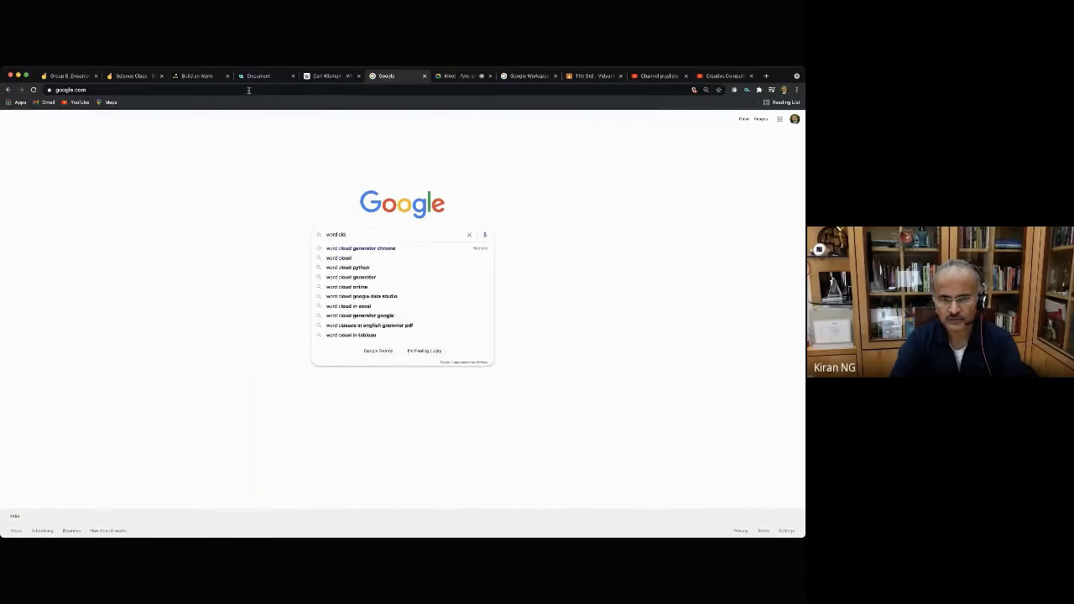
pyautogui.write('d chrome')
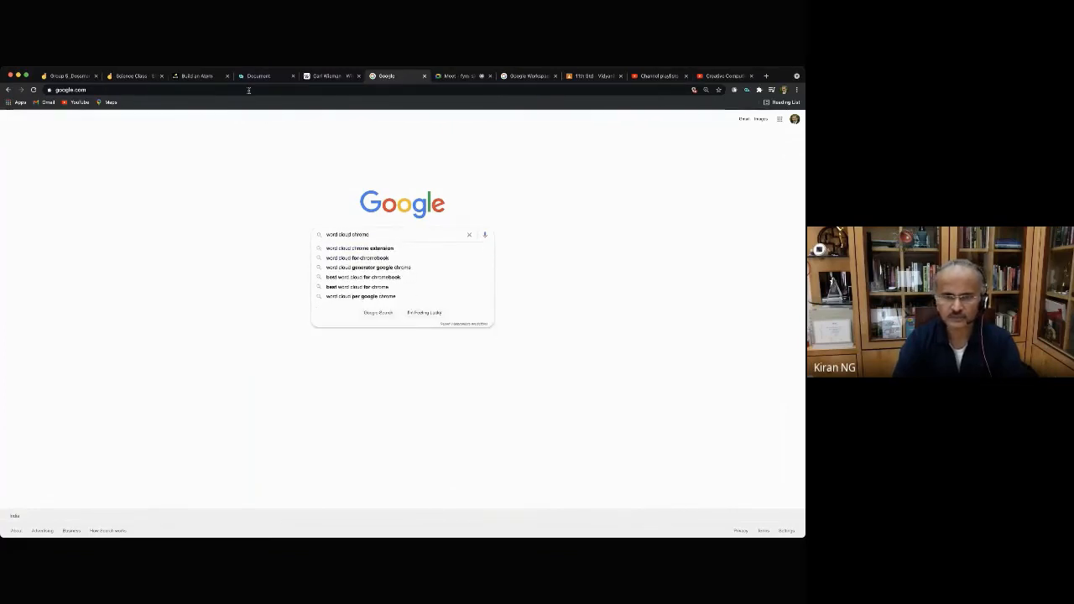
pyautogui.click(373, 248)
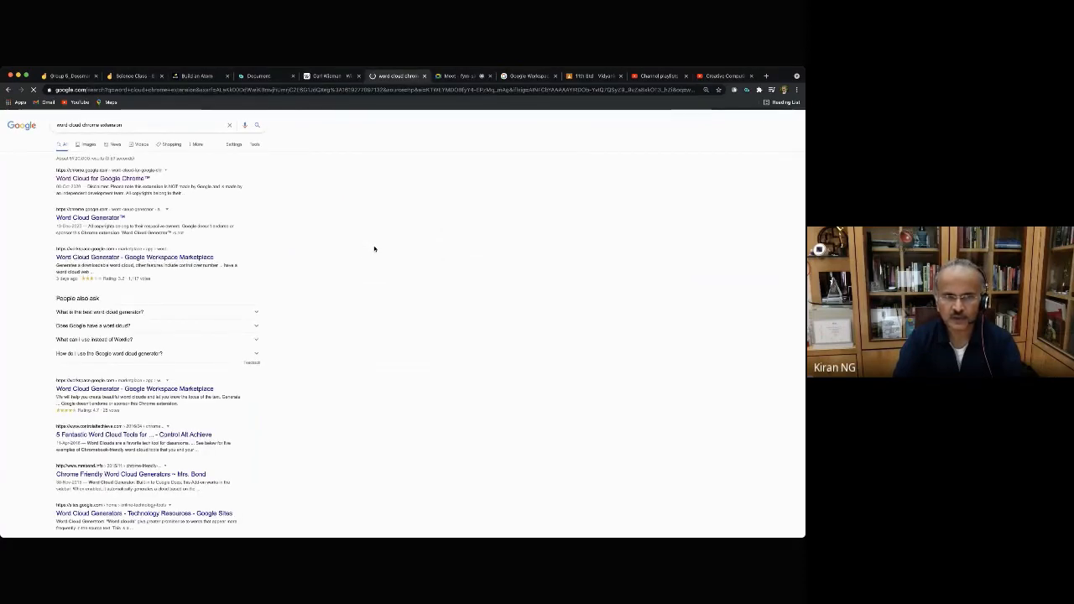
pyautogui.click(110, 178)
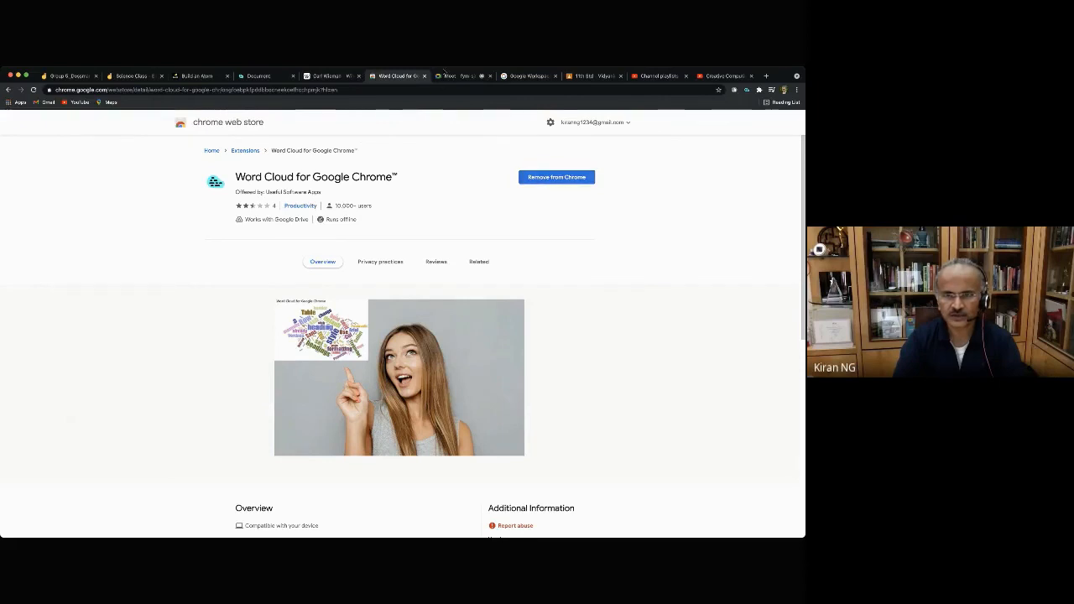
# Switch from the extension's store page to the Google Workspace overview page.
pyautogui.click(453, 75)
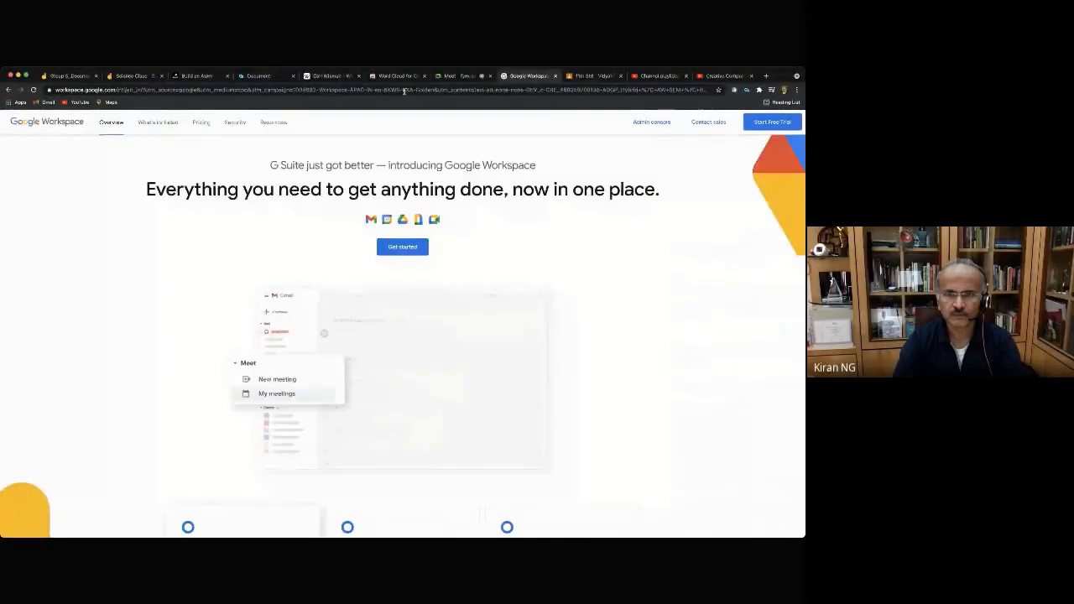
# Load sites.google.com in the browser tab that shows the Google Workspace overview page.
pyautogui.click(401, 90)
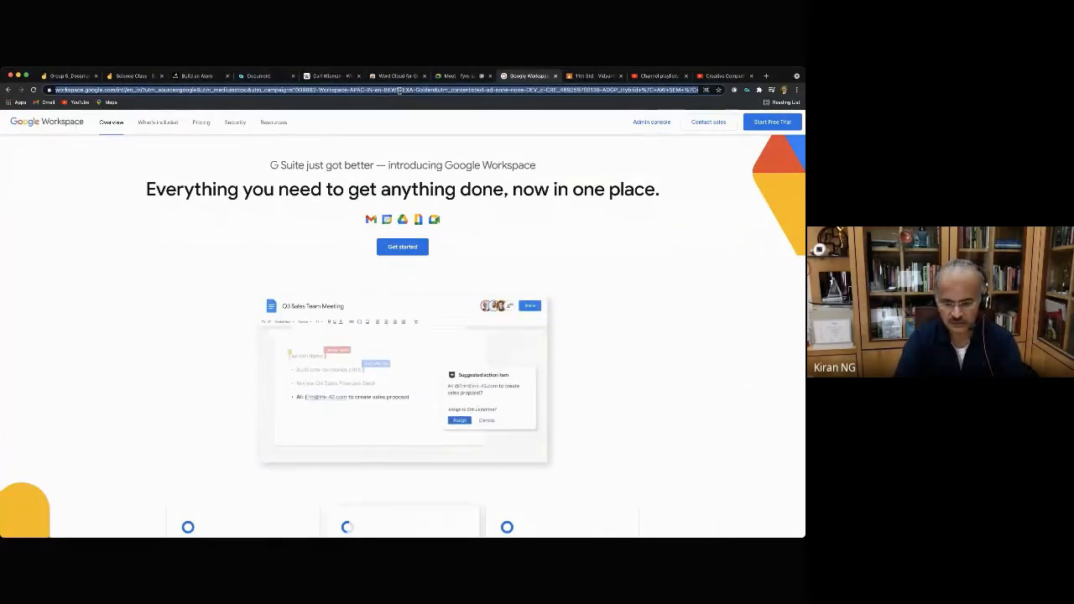
pyautogui.write('sites.google.com')
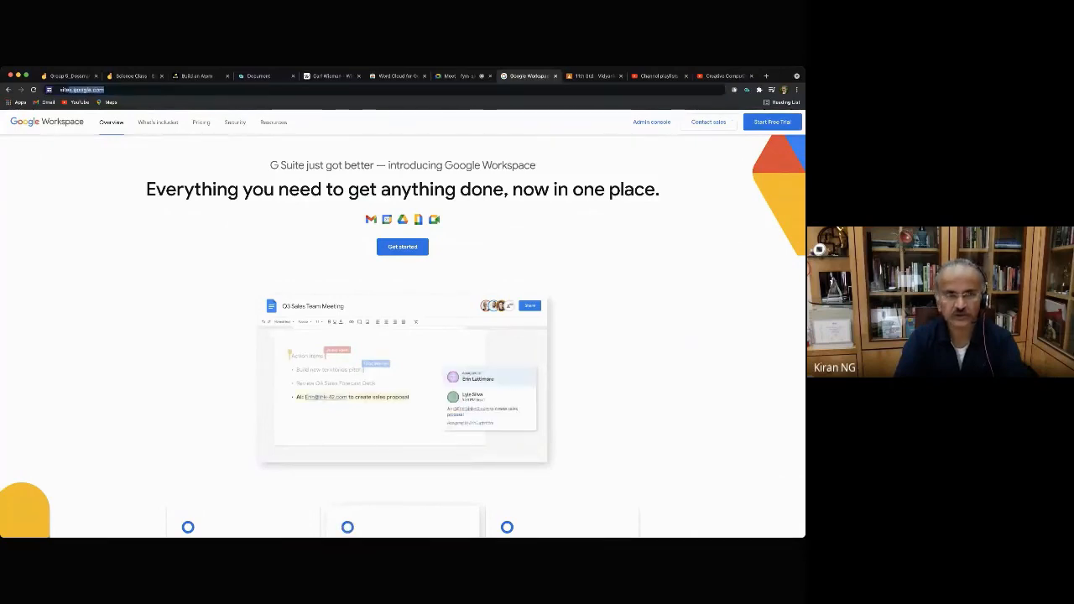
pyautogui.press('Return')
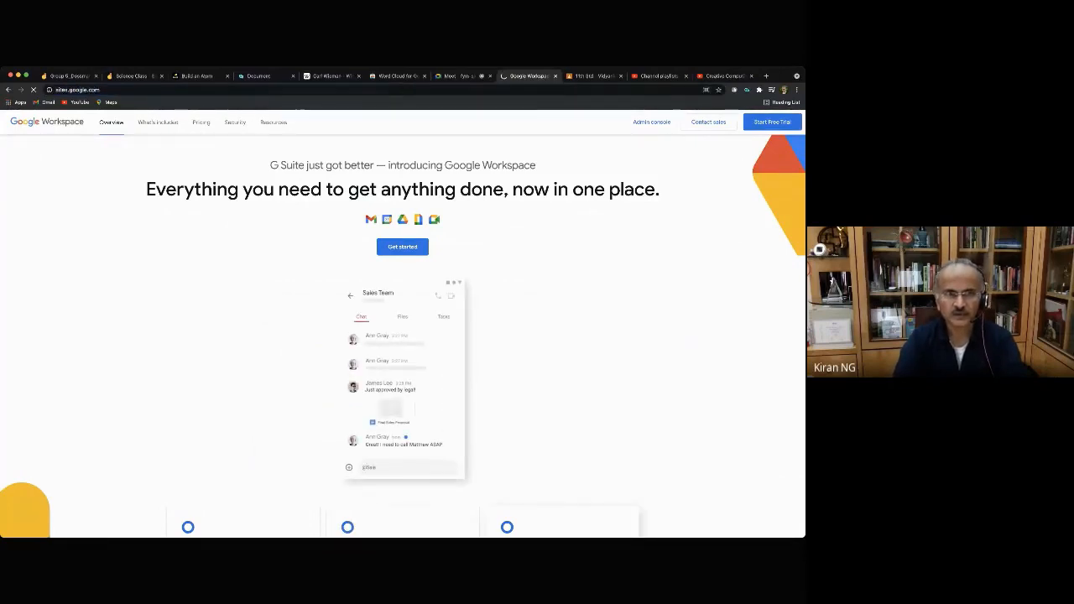
# Copy the Google Sites address, post it without the trailing "new" in the Google Meet chat, and return to Google Sites.
pyautogui.click(143, 90)
pyautogui.hotkey('ctrl', 'c')
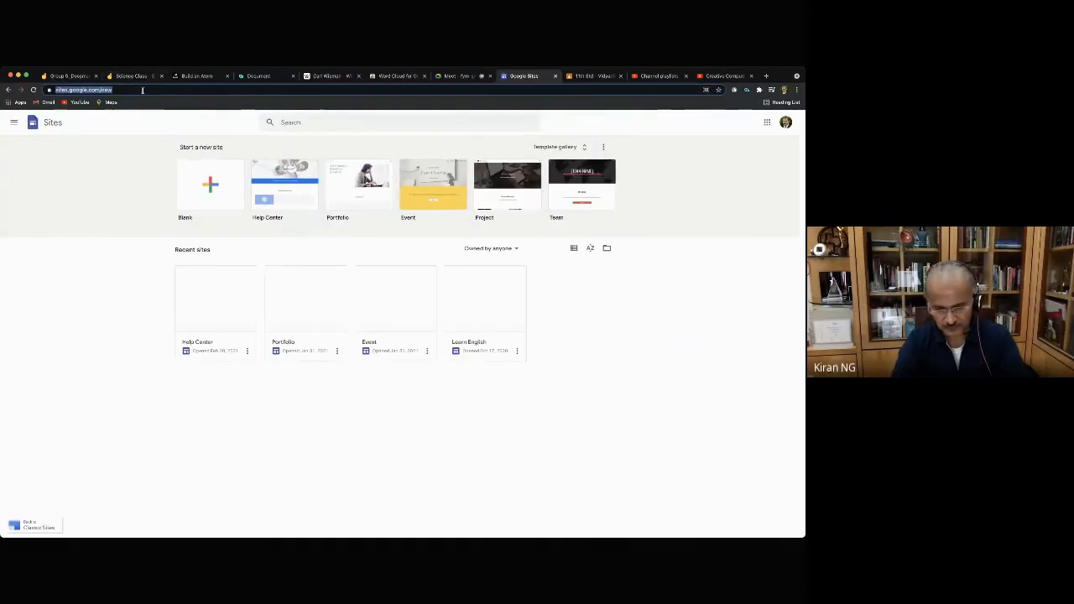
pyautogui.click(447, 77)
pyautogui.click(690, 488)
pyautogui.hotkey('ctrl', 'v')
pyautogui.press('BackSpace')
pyautogui.press('BackSpace')
pyautogui.press('BackSpace')
pyautogui.press('Return')
pyautogui.click(516, 75)
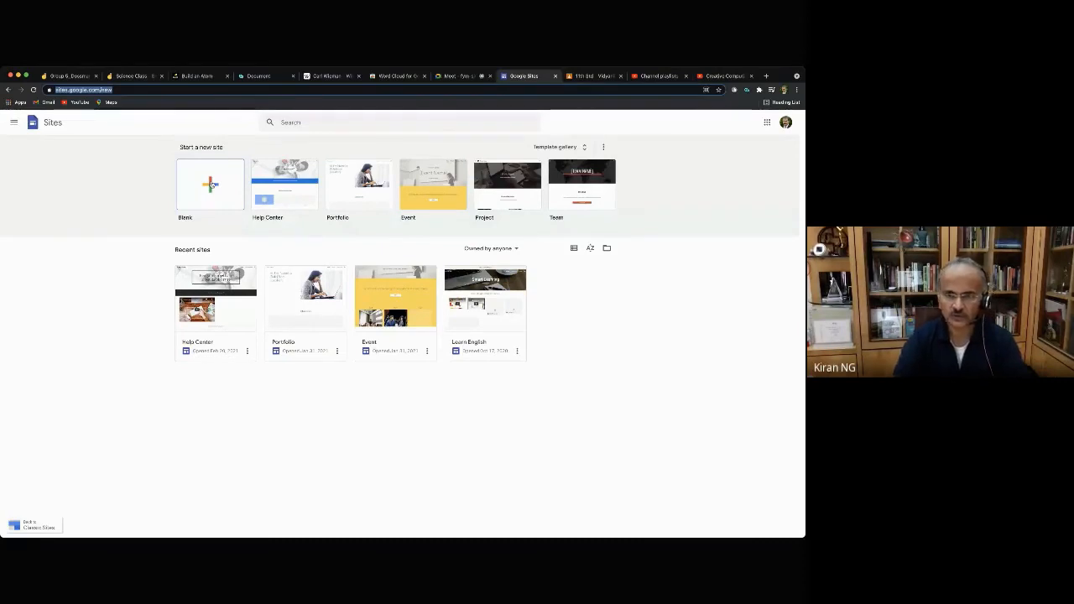
# Create a blank site and replace the placeholder page title with "Govt Highschool KK Koppa".
pyautogui.click(210, 186)
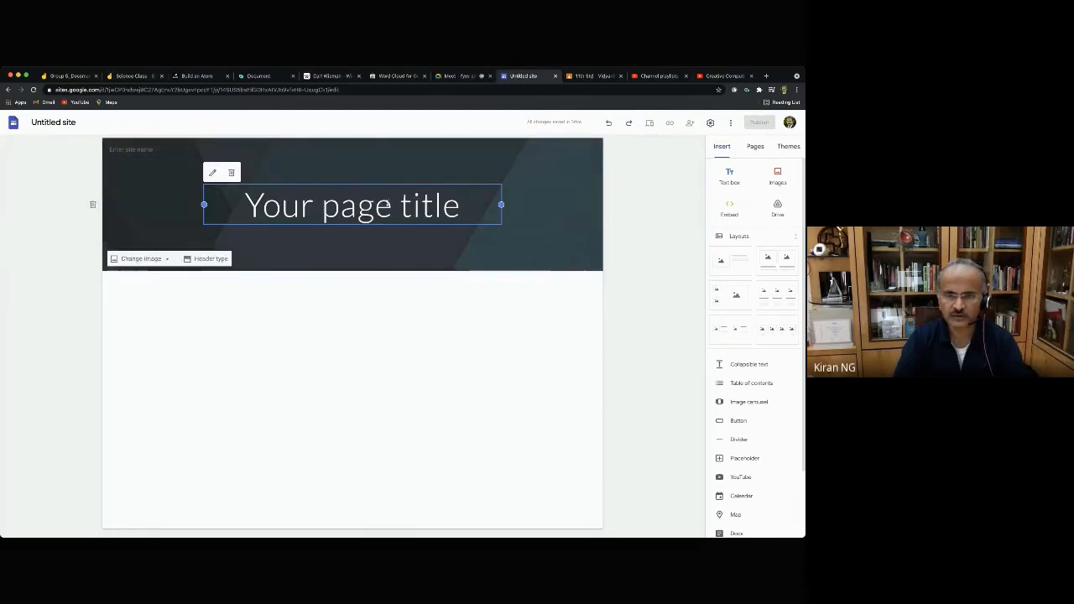
pyautogui.click(317, 209)
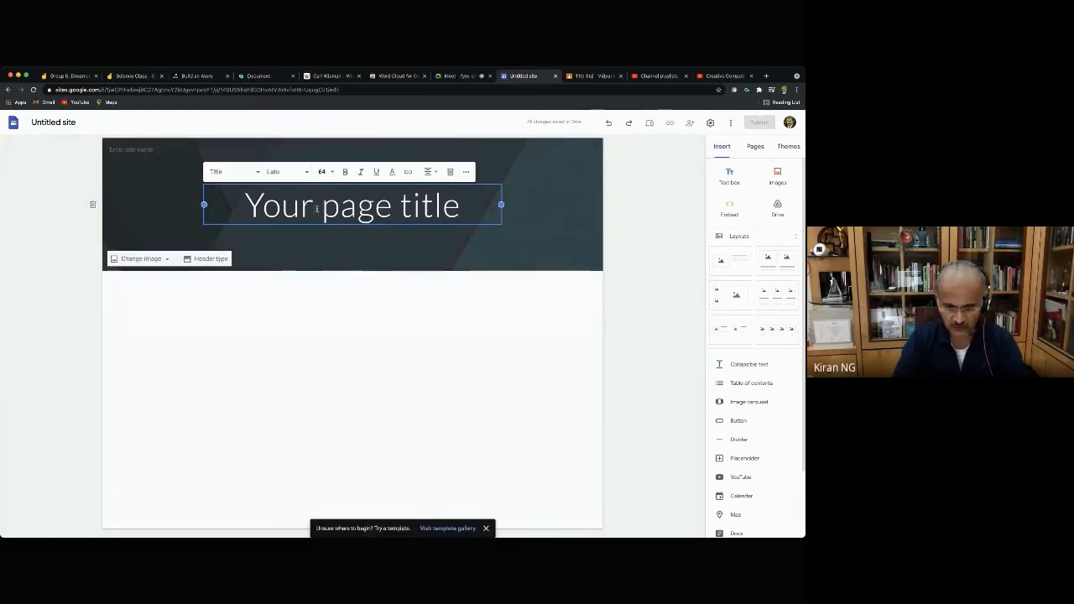
pyautogui.tripleClick(317, 209)
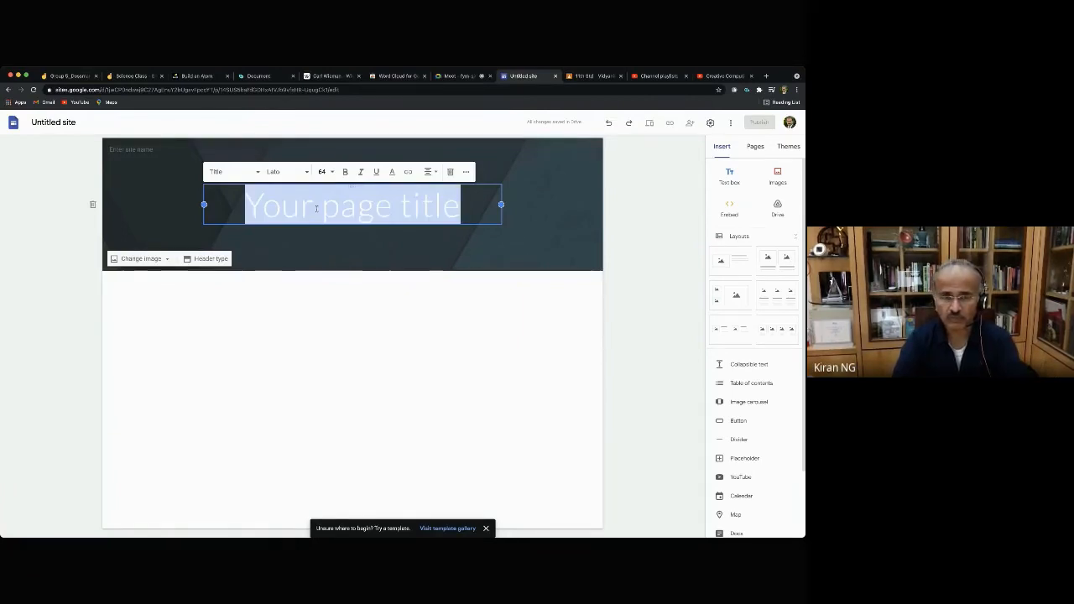
pyautogui.write('G')
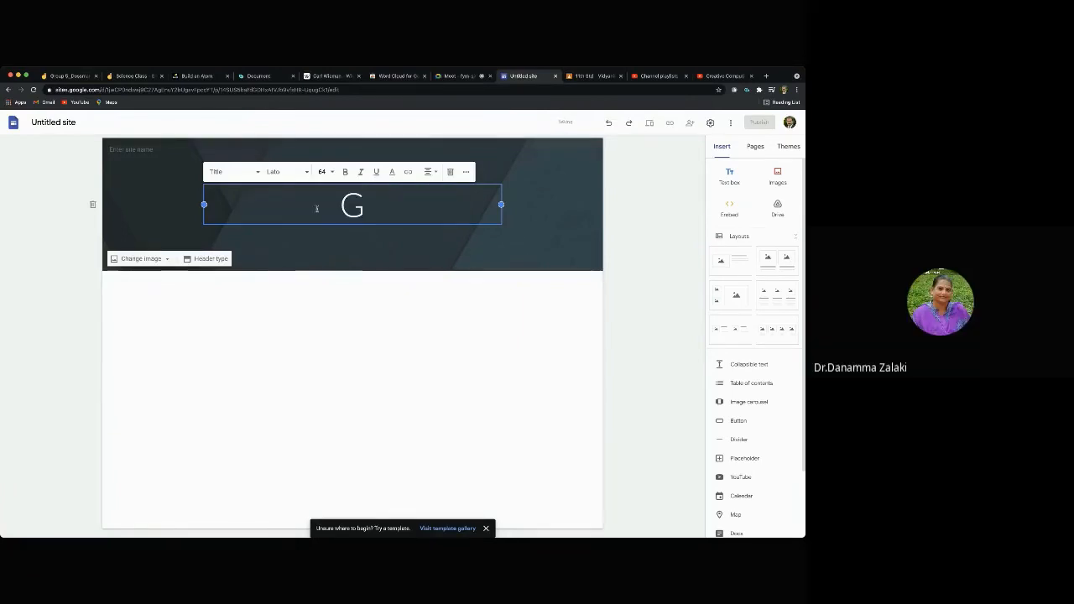
pyautogui.write('ovt Highschool')
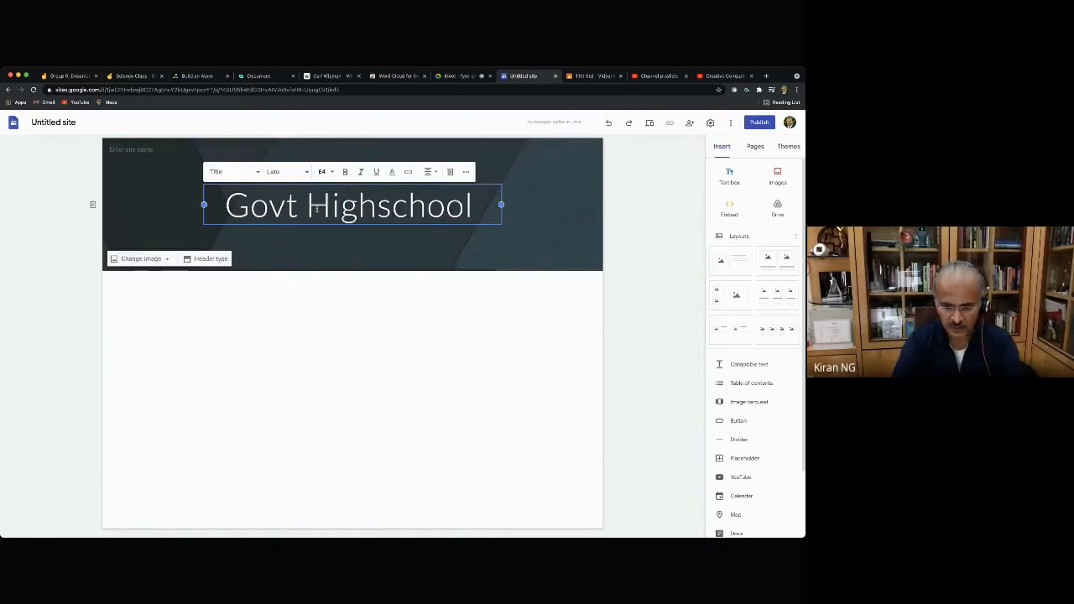
pyautogui.write(' KK Koppa')
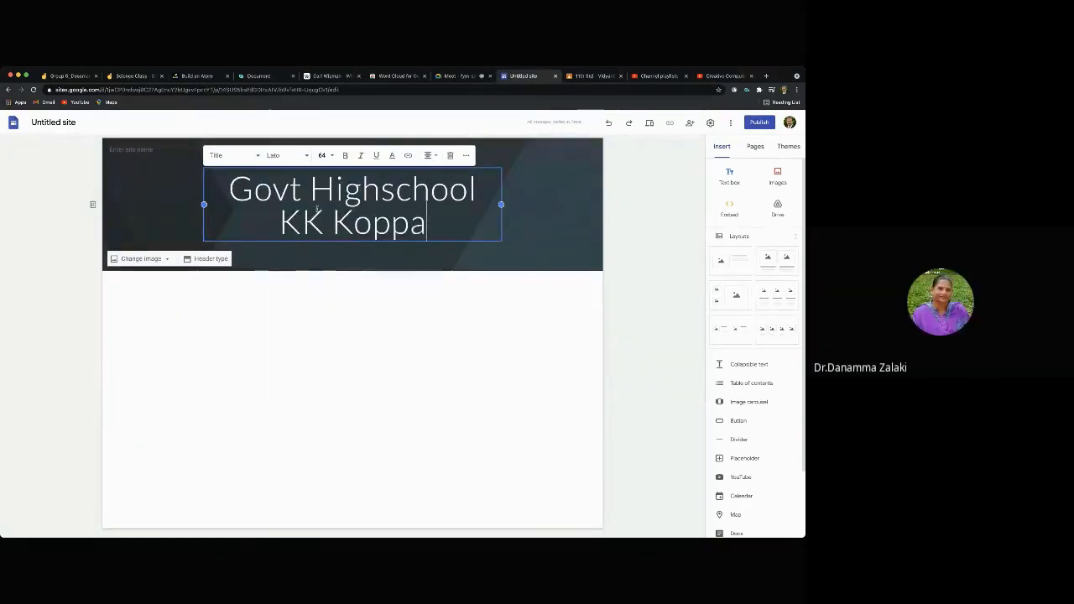
pyautogui.click(365, 262)
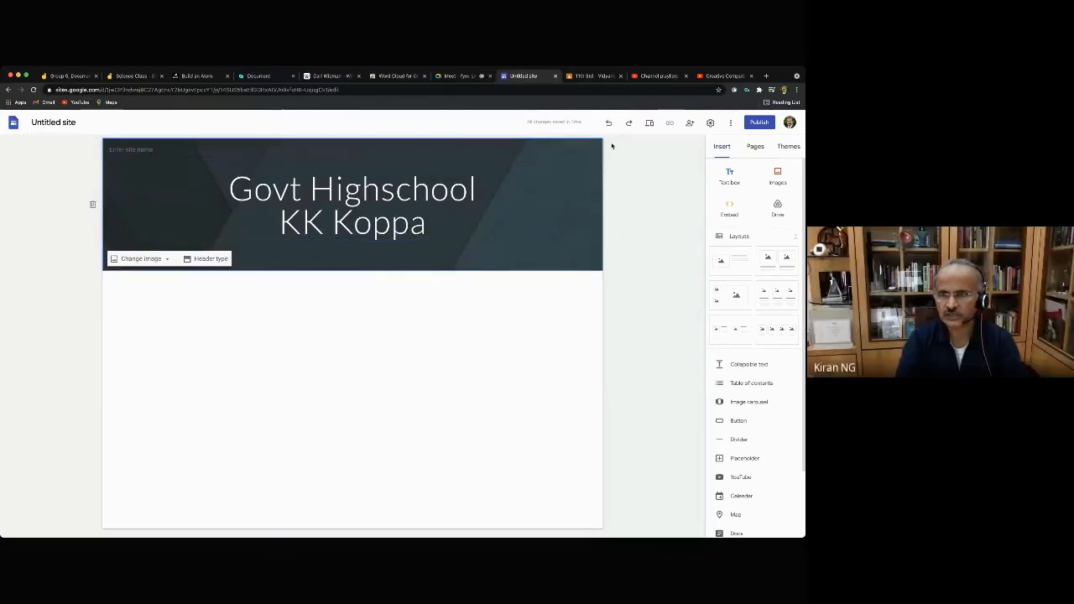
# Try the Diplomat and Aristotle themes on the site and settle on the Vision theme.
pyautogui.click(787, 147)
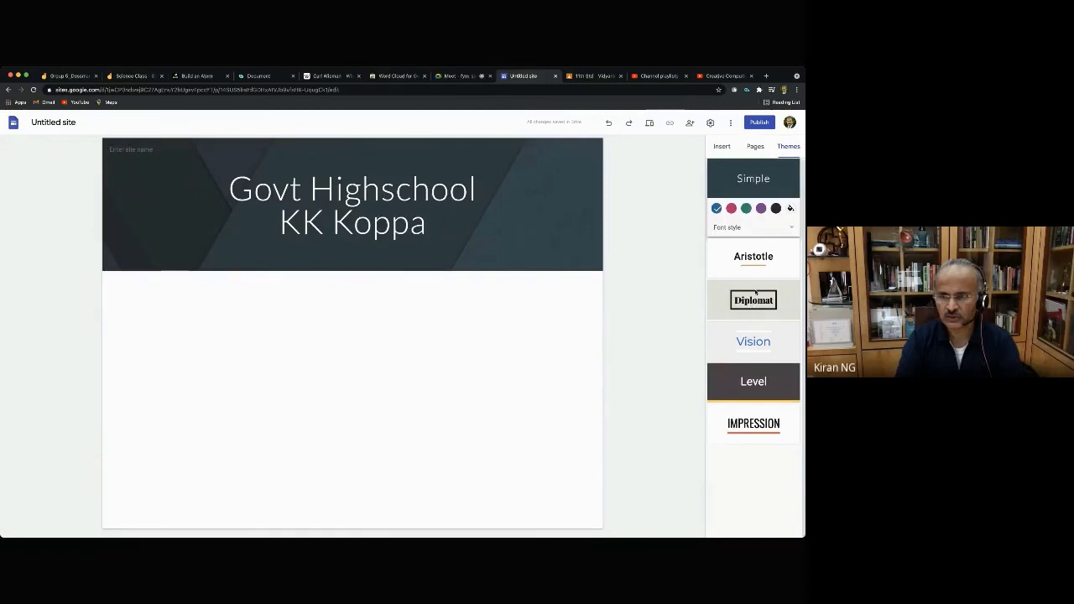
pyautogui.click(760, 300)
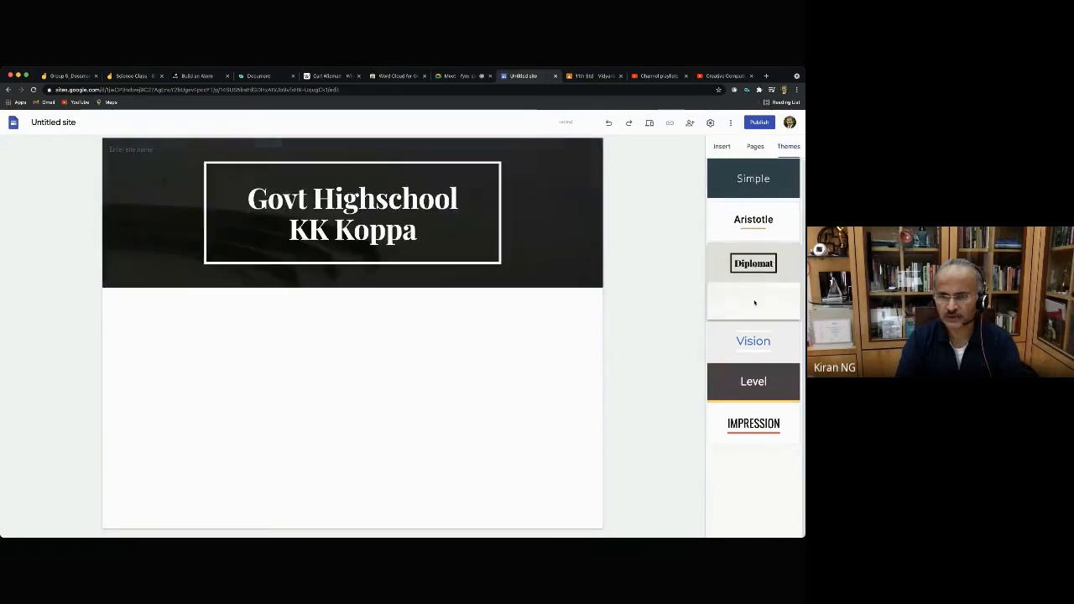
pyautogui.click(744, 225)
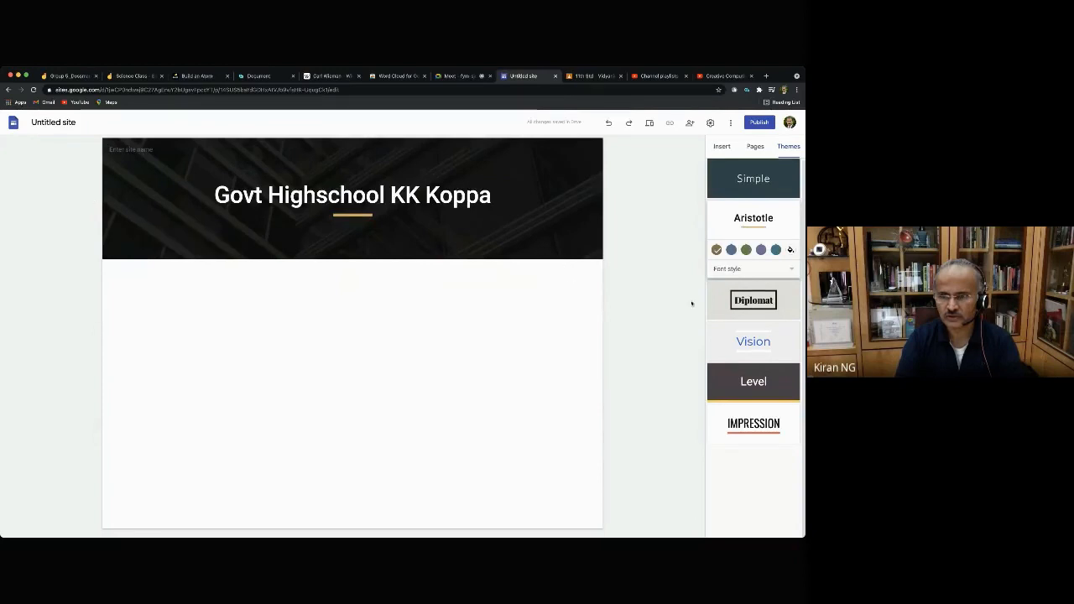
pyautogui.click(755, 351)
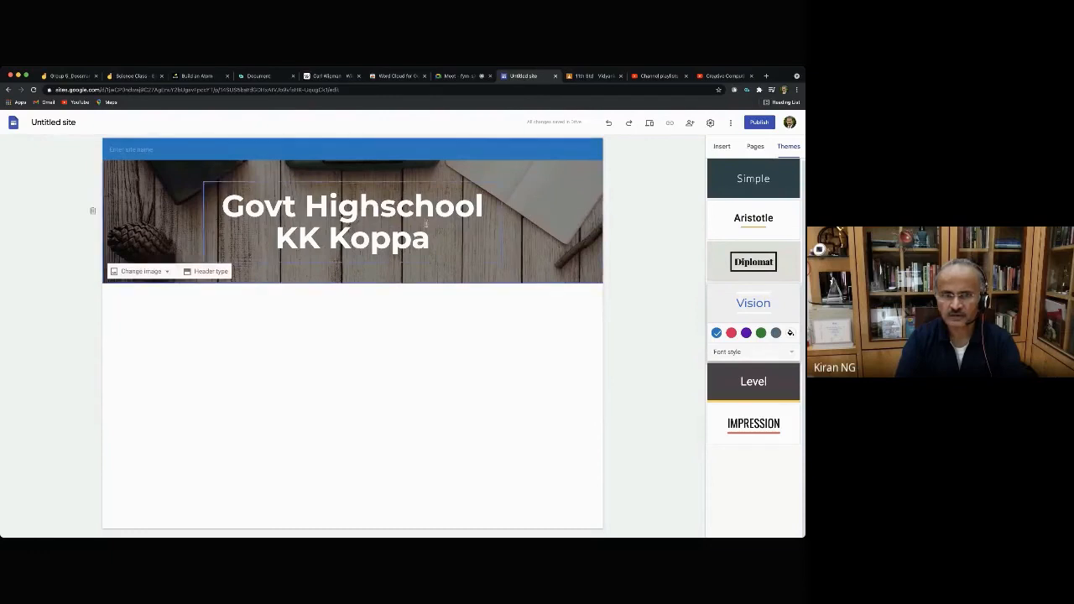
# Replace the header background with an uploaded image of a girl in a yellow-patterned top beside a laptop.
pyautogui.click(149, 272)
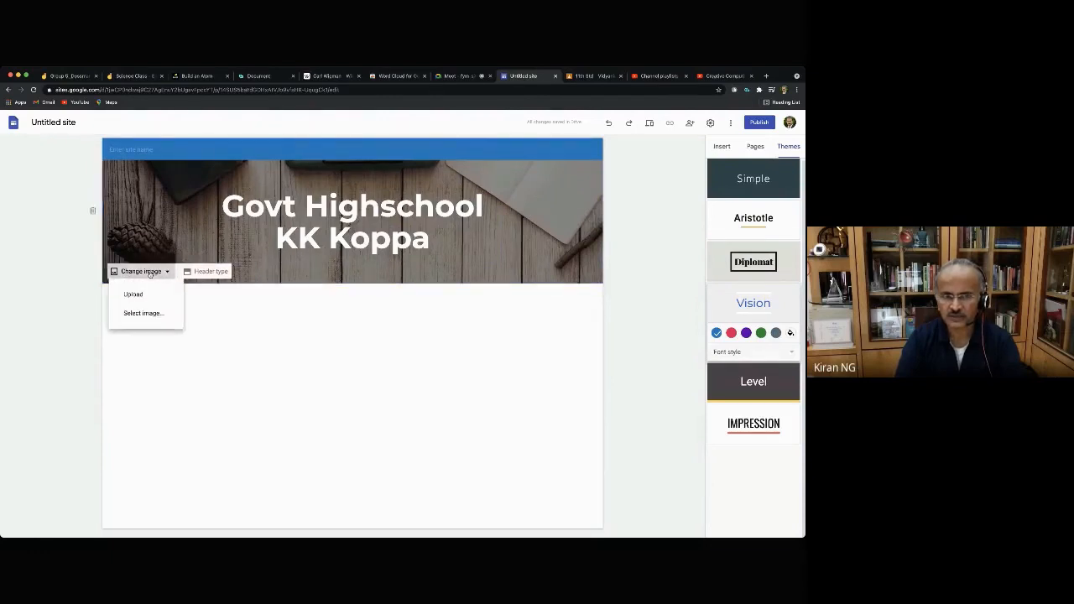
pyautogui.click(133, 294)
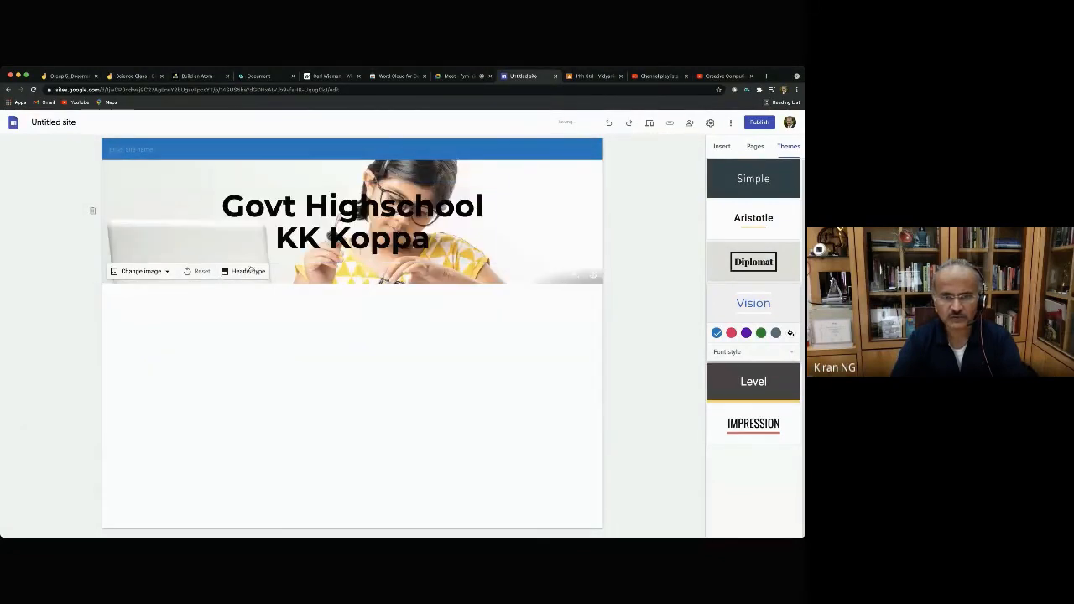
# Set the font size of the whole page title to 36.
pyautogui.click(284, 185)
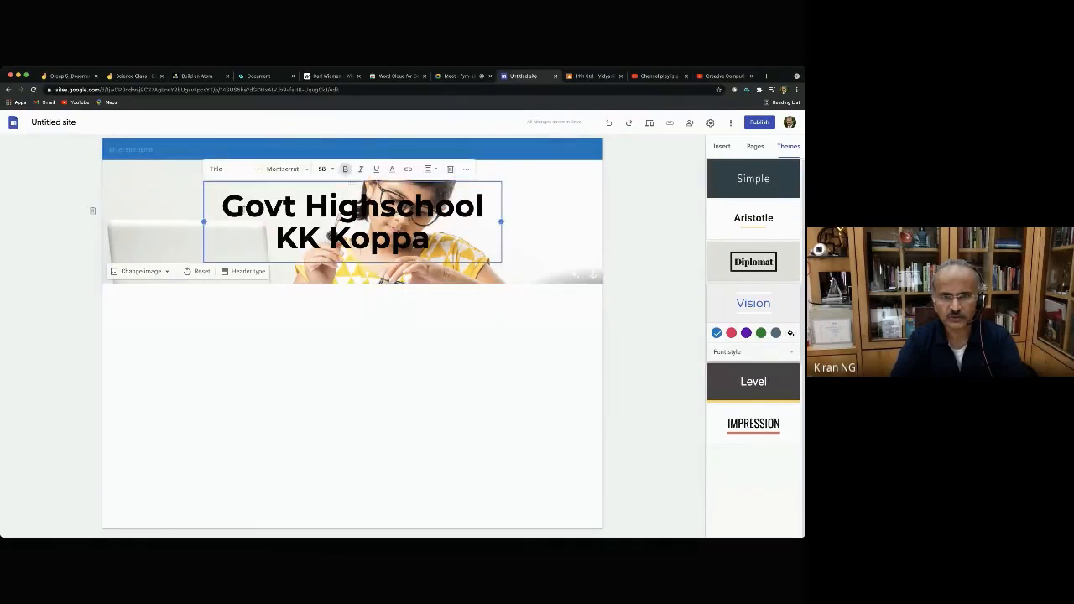
pyautogui.moveTo(203, 222)
pyautogui.mouseDown()
pyautogui.moveTo(249, 232)
pyautogui.moveTo(96, 225)
pyautogui.moveTo(95, 212)
pyautogui.moveTo(328, 240)
pyautogui.moveTo(461, 228)
pyautogui.moveTo(430, 243)
pyautogui.moveTo(151, 233)
pyautogui.moveTo(229, 220)
pyautogui.moveTo(204, 222)
pyautogui.mouseUp()
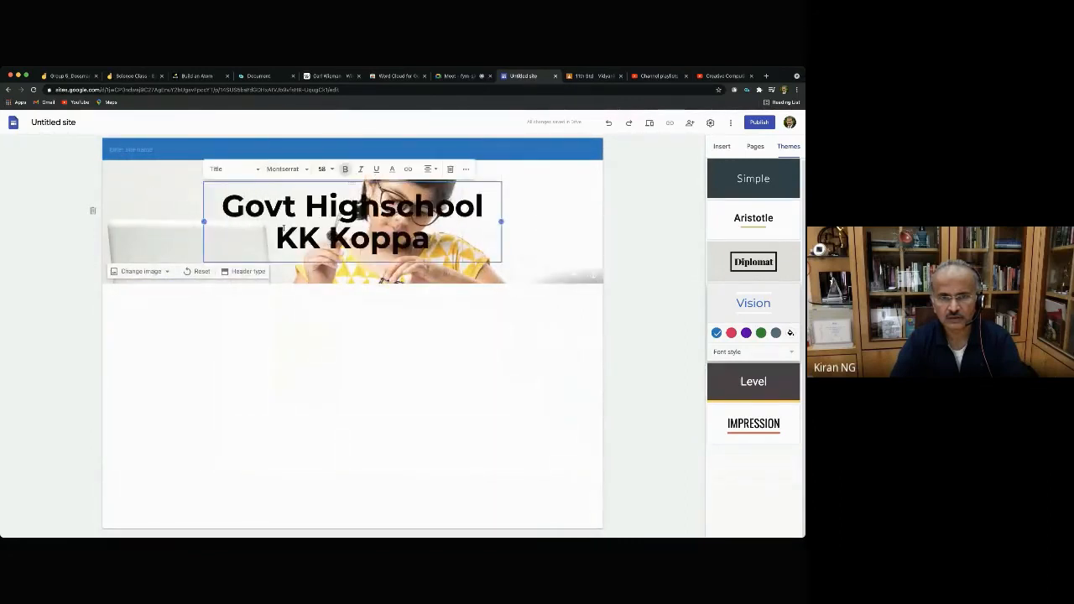
pyautogui.tripleClick(336, 237)
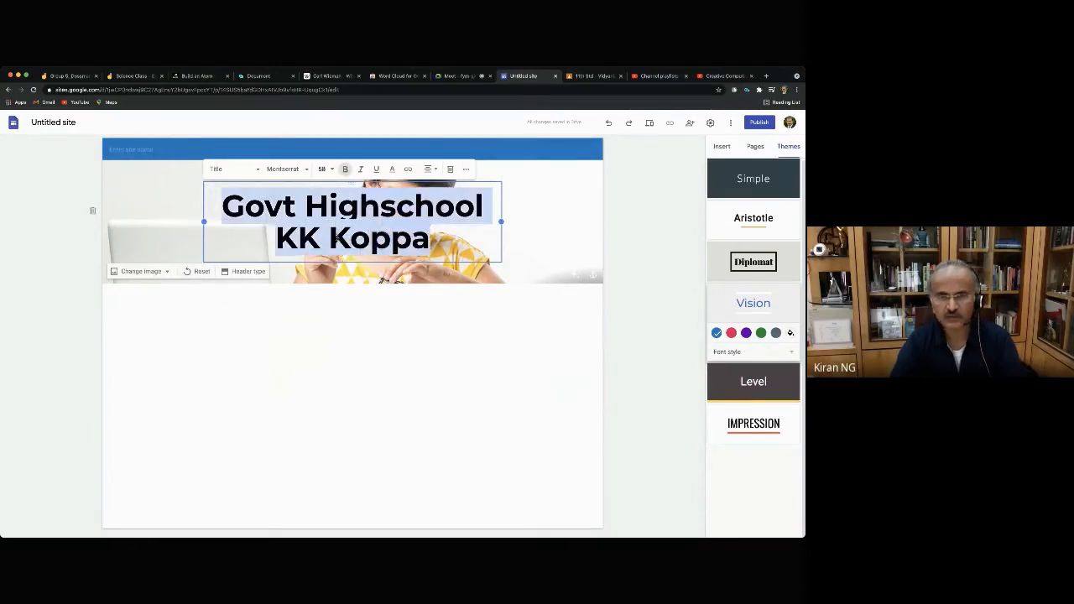
pyautogui.click(326, 168)
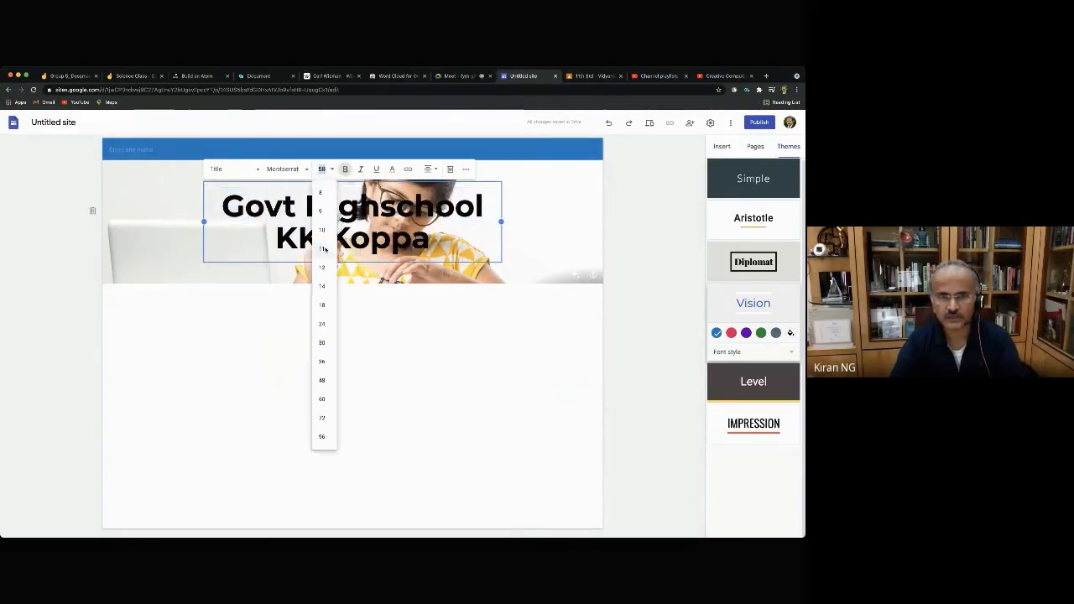
pyautogui.click(322, 362)
# Move the page title box within the header, first toward the laptop and finally toward the header's right side.
pyautogui.click(369, 241)
pyautogui.click(363, 221)
pyautogui.moveTo(347, 191); pyautogui.dragTo(166, 172)
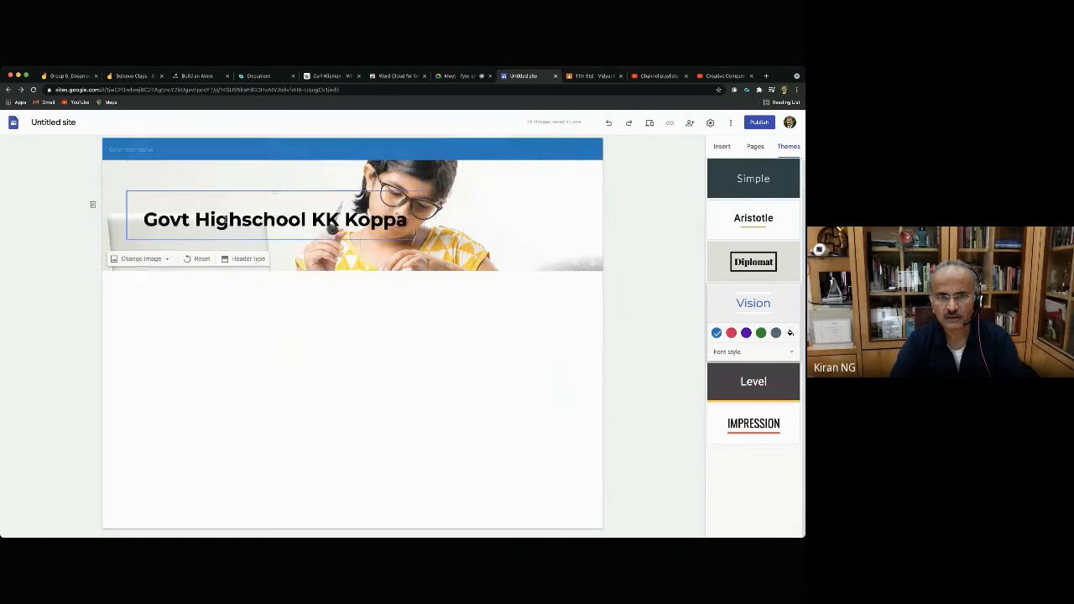
pyautogui.click(253, 193)
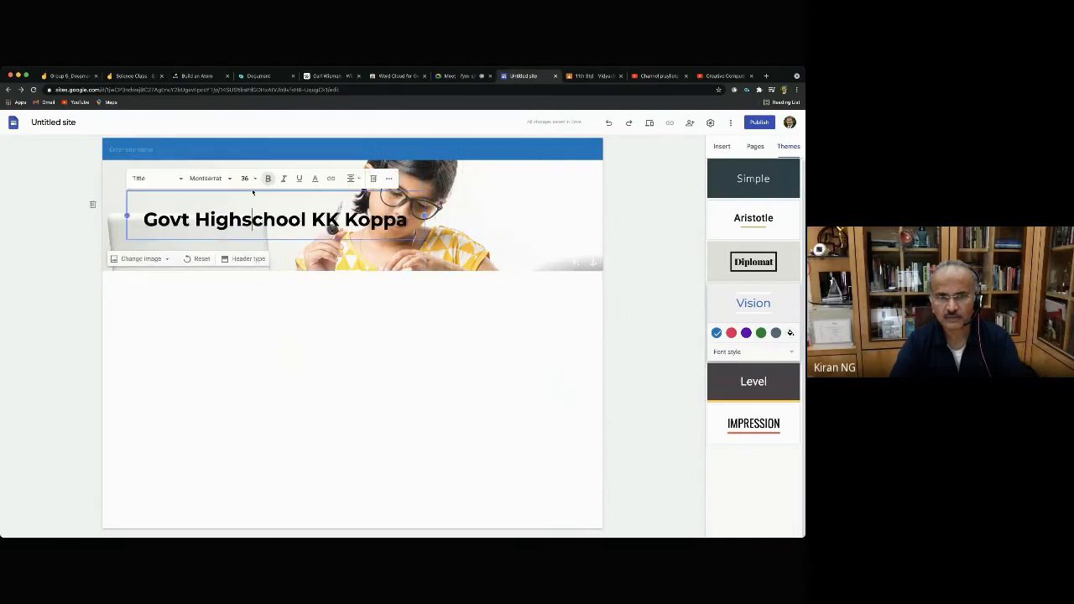
pyautogui.moveTo(274, 193); pyautogui.dragTo(442, 192)
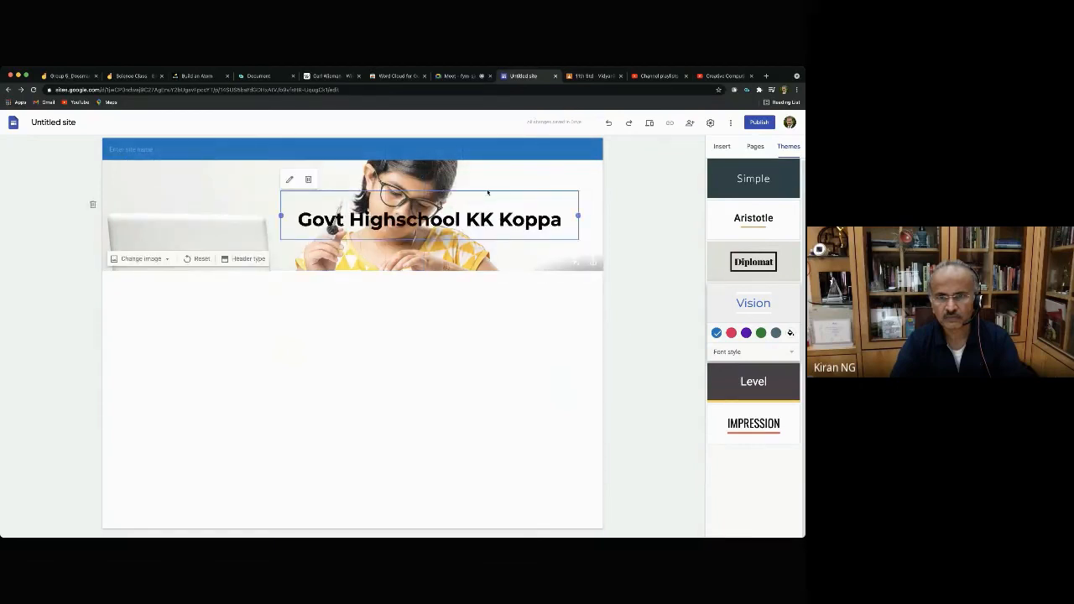
pyautogui.click(380, 220)
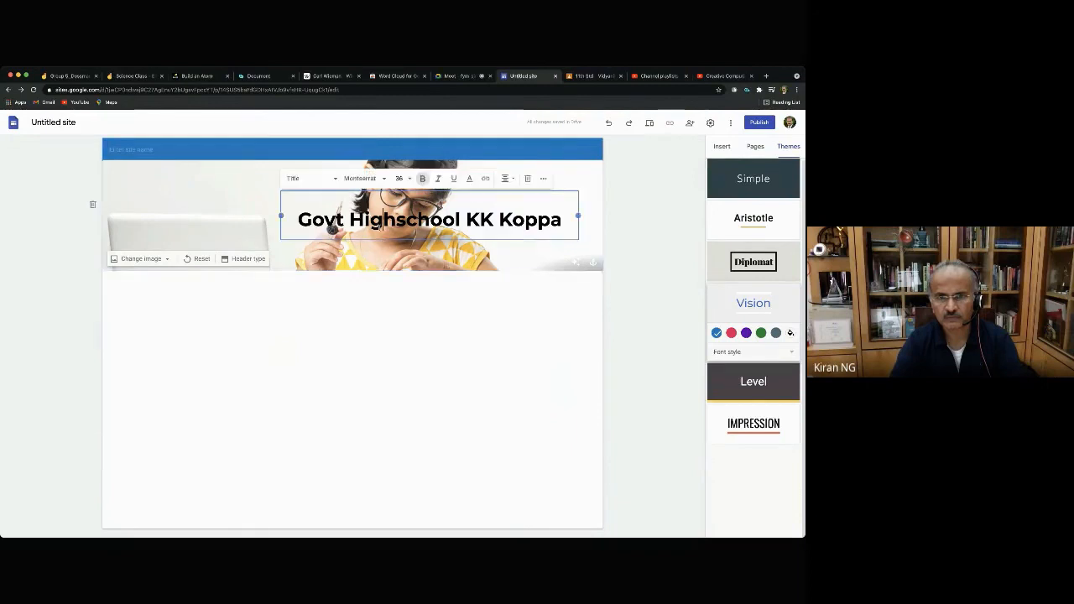
pyautogui.click(523, 250)
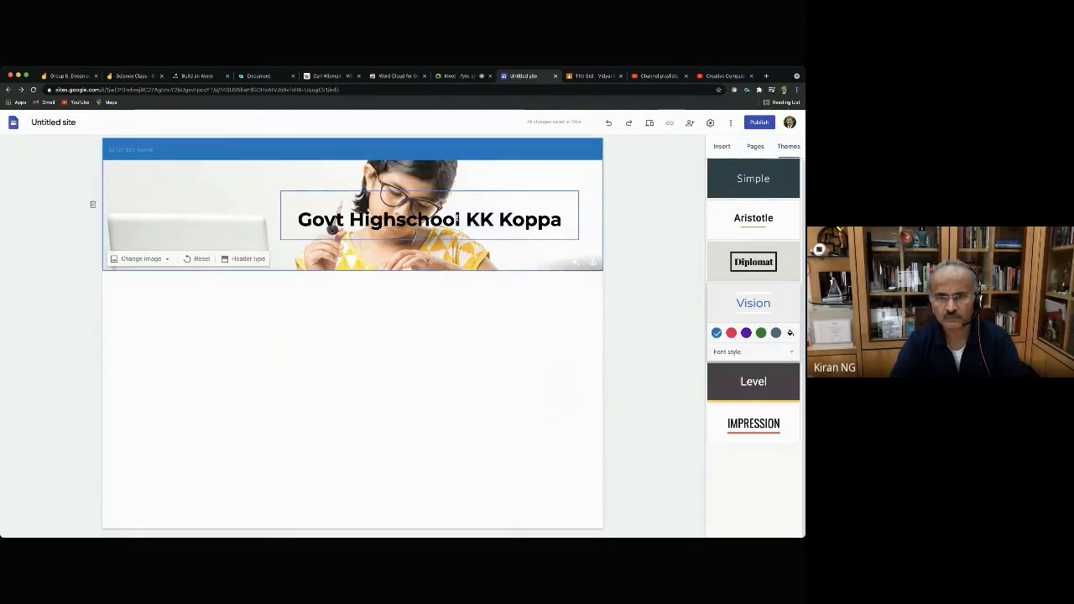
# Shorten the page title by replacing "Govt Highschool" with "GHS".
pyautogui.moveTo(460, 220); pyautogui.dragTo(297, 220)
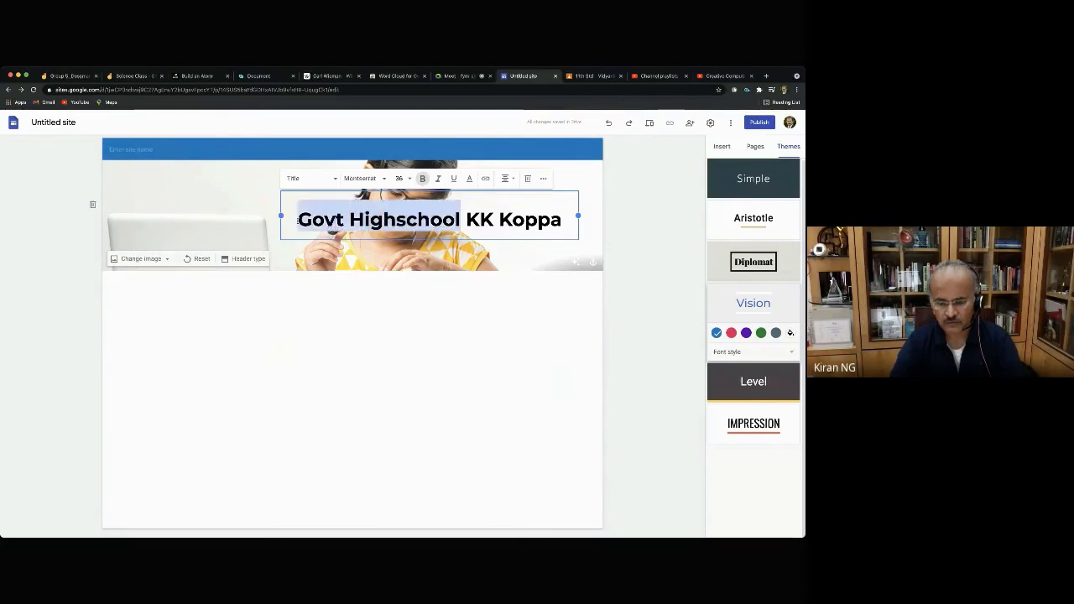
pyautogui.write('GHS')
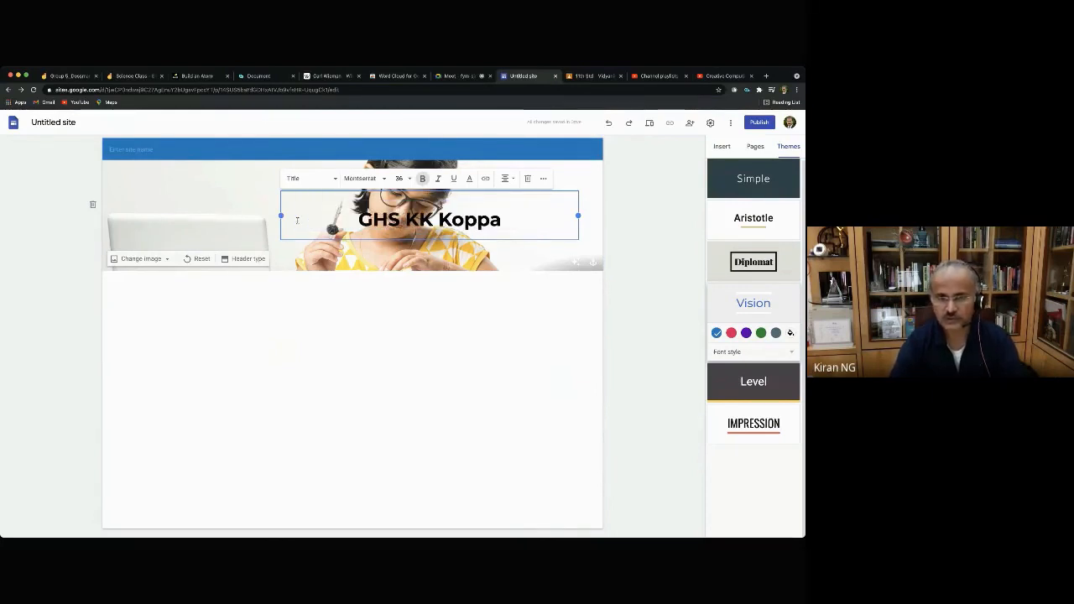
pyautogui.click(517, 247)
# Narrow the page title box from its right edge and right-align the title text.
pyautogui.click(497, 193)
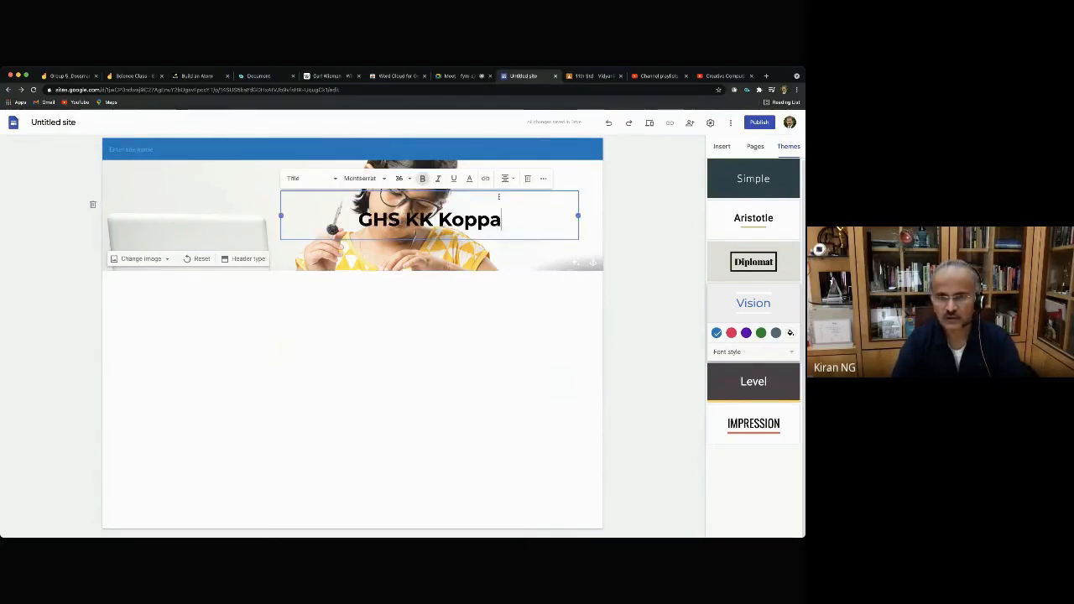
pyautogui.moveTo(578, 216); pyautogui.dragTo(463, 216)
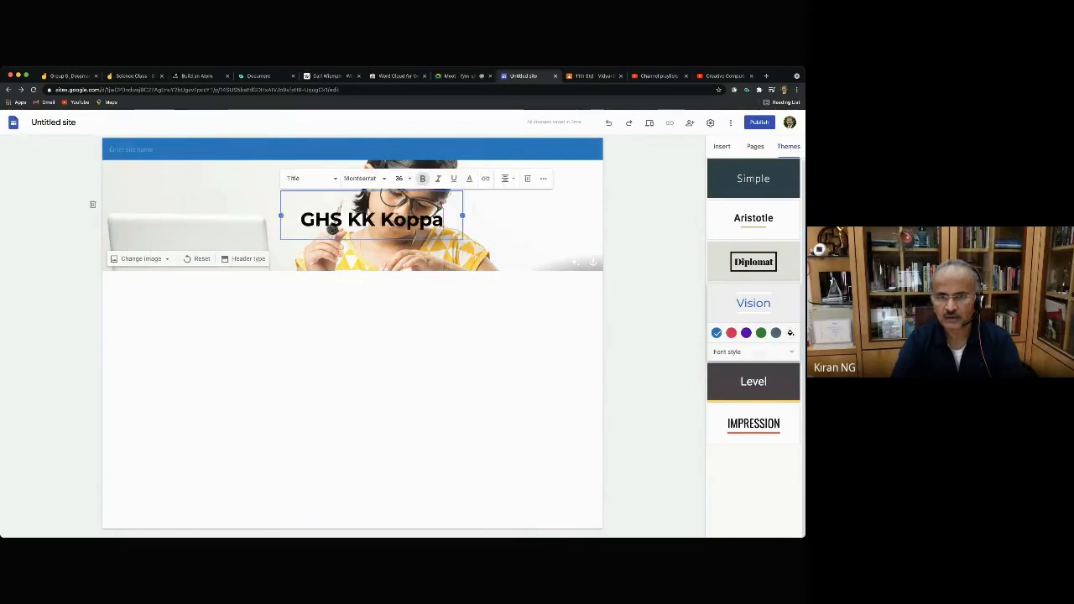
pyautogui.click(507, 178)
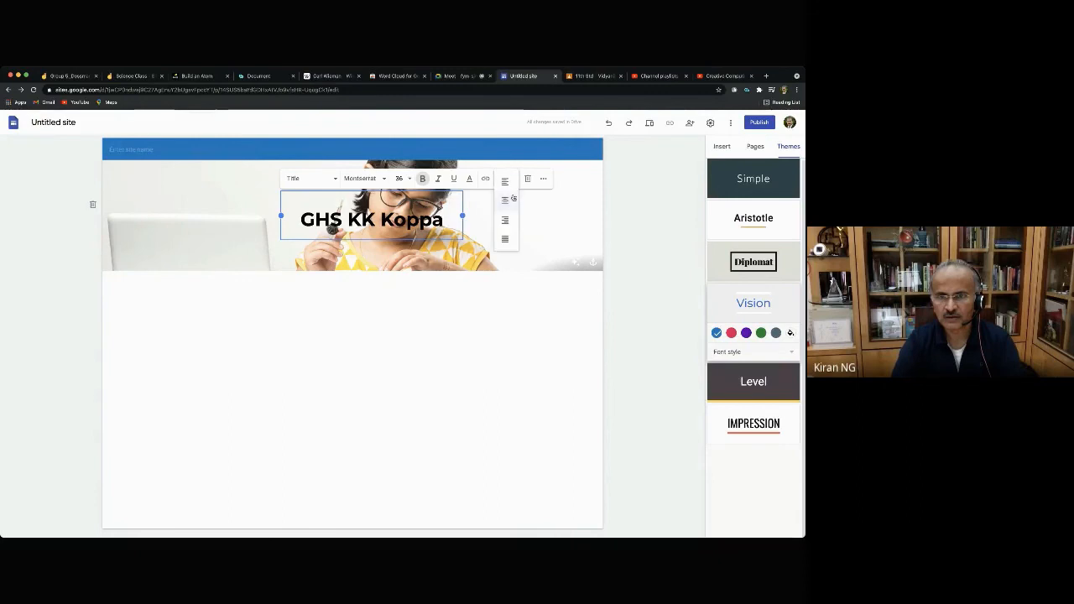
pyautogui.click(506, 220)
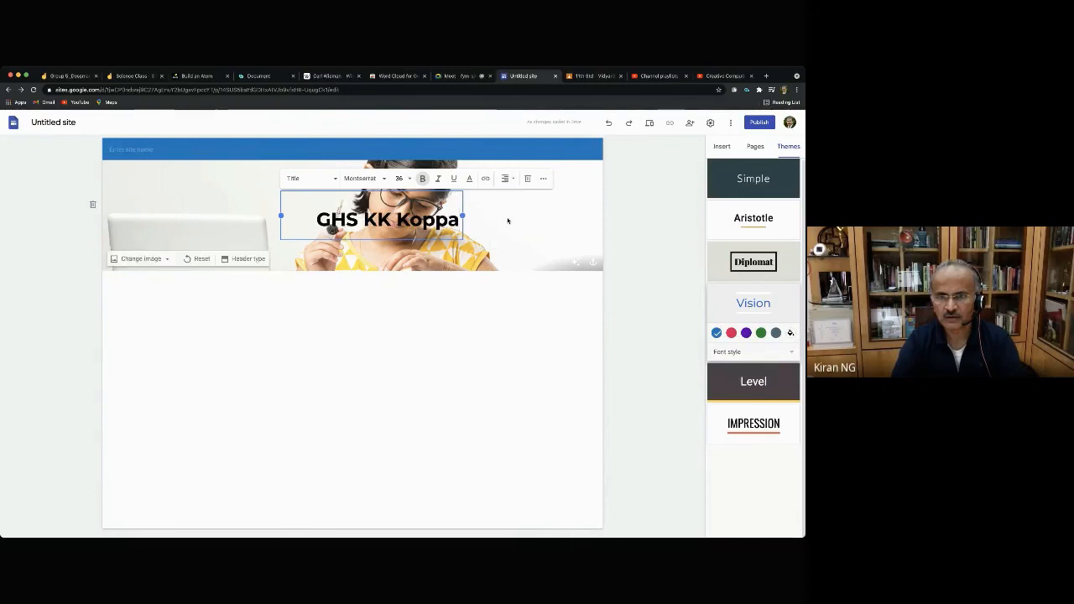
# Move the narrowed title box to the right side of the header image and deselect it.
pyautogui.click(444, 242)
pyautogui.click(440, 221)
pyautogui.moveTo(375, 193); pyautogui.dragTo(468, 197)
pyautogui.click(533, 250)
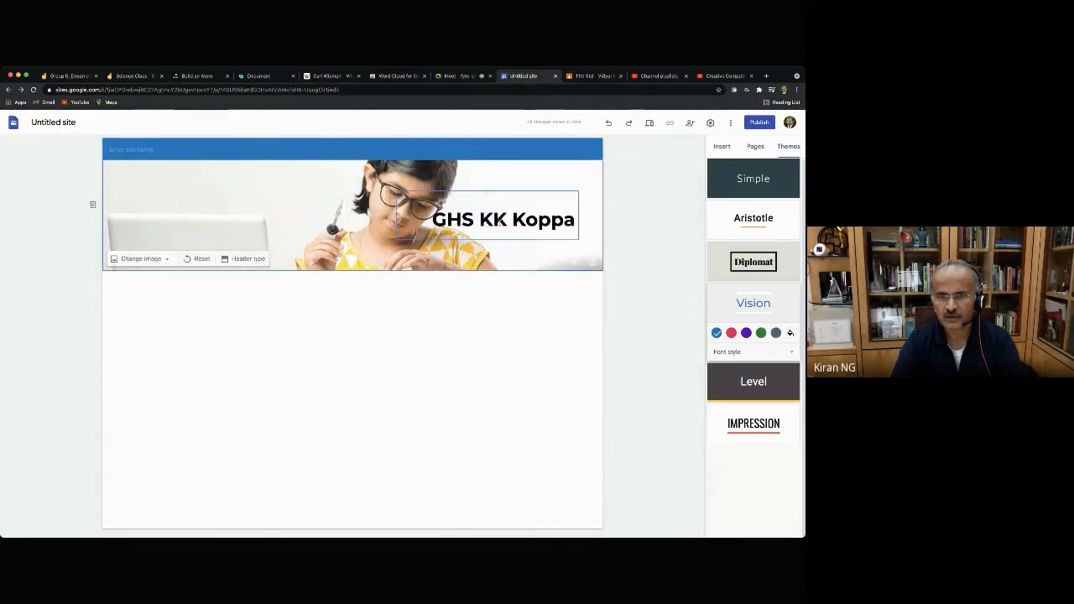
pyautogui.click(515, 288)
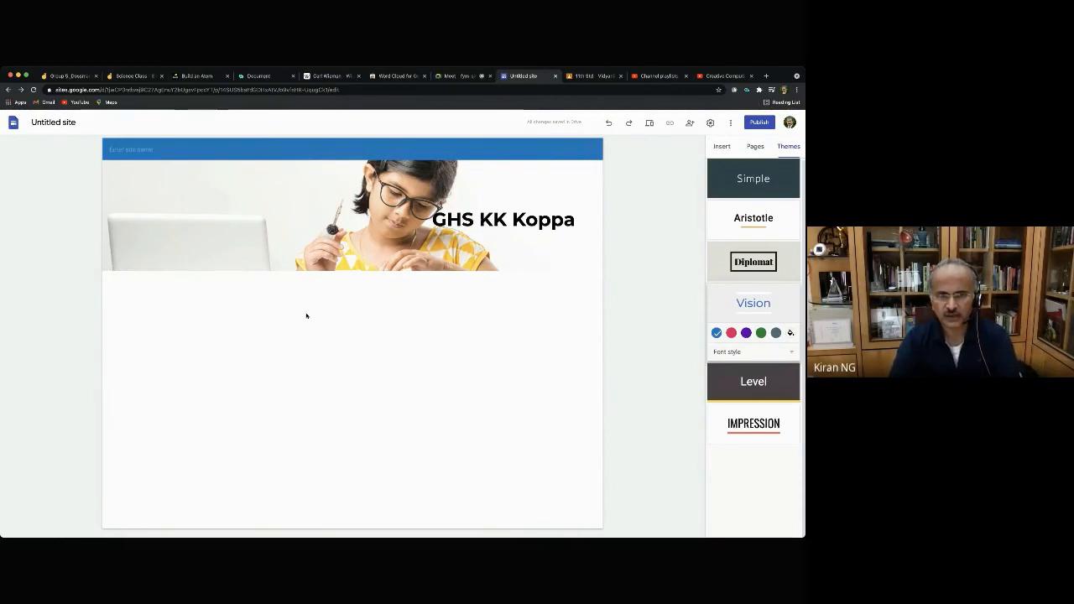
# Enter "GHS KK Koppa" as the site name in the blue bar above the header image.
pyautogui.click(146, 149)
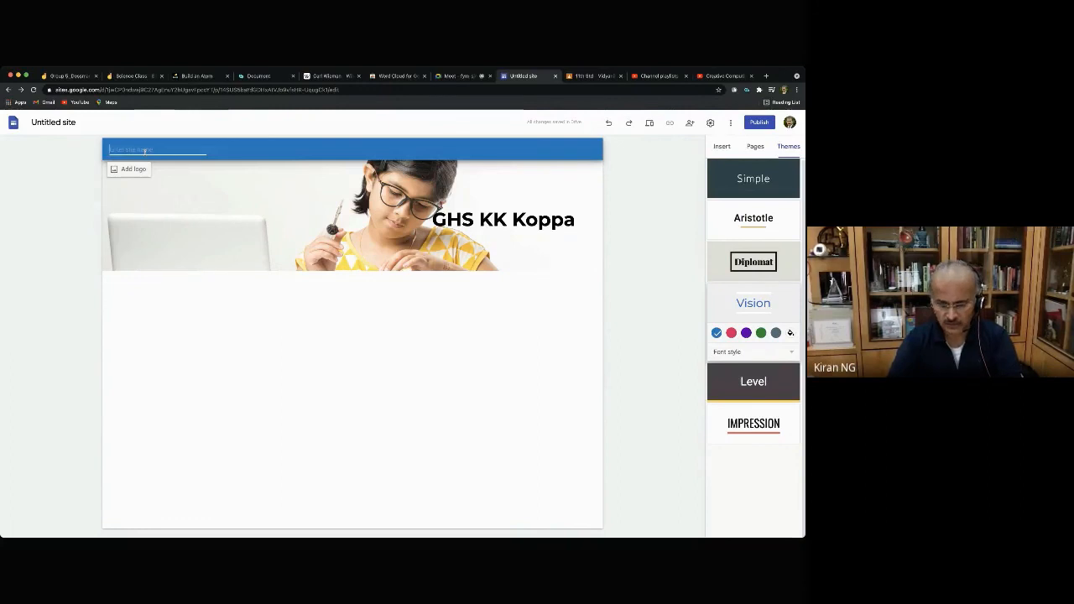
pyautogui.write('GHS')
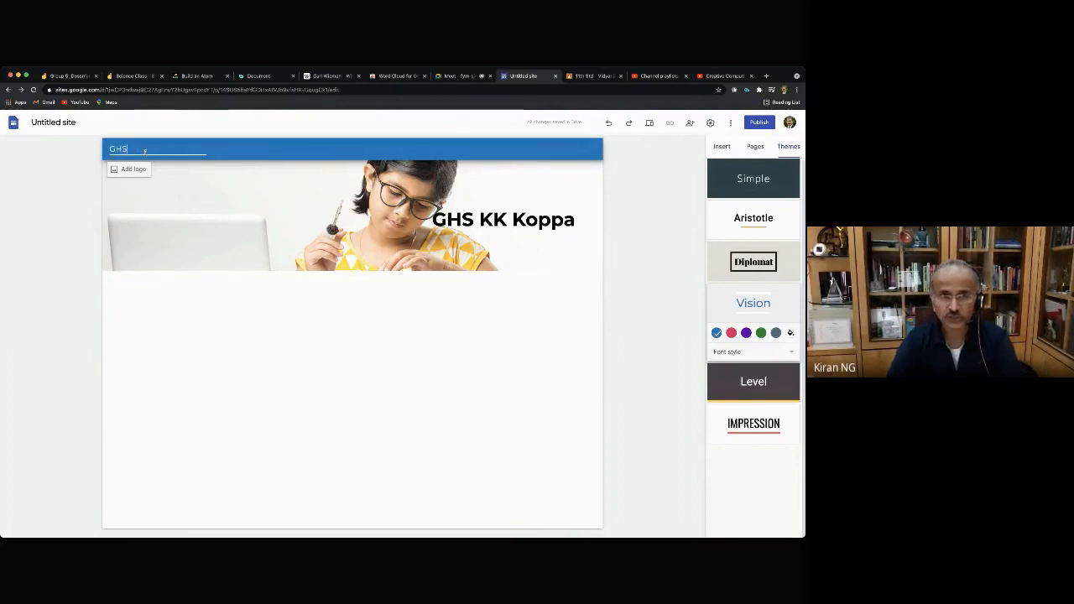
pyautogui.write(' KK Koppa')
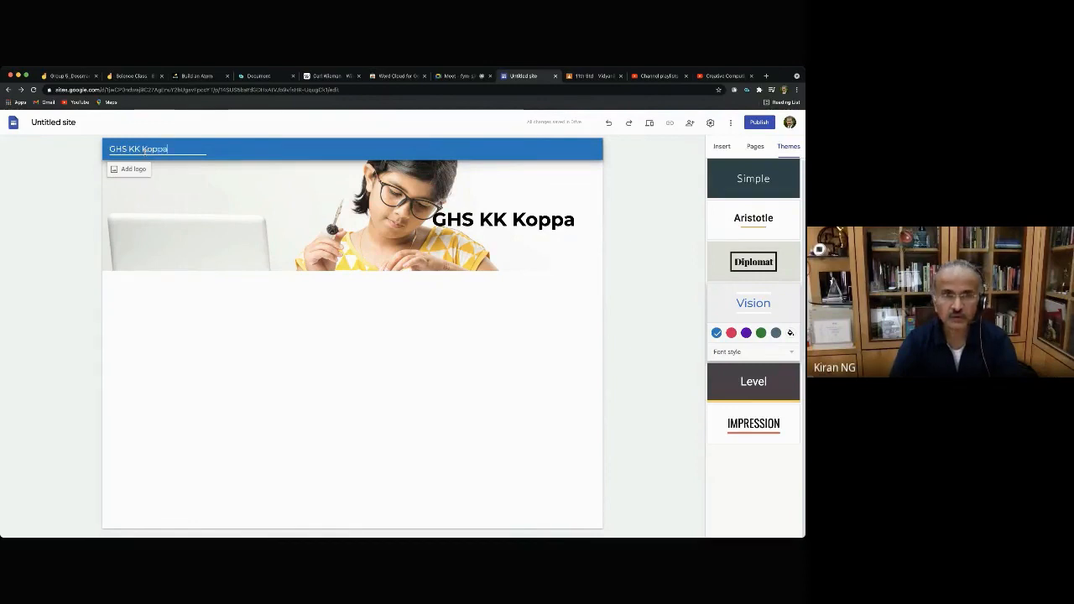
pyautogui.click(190, 307)
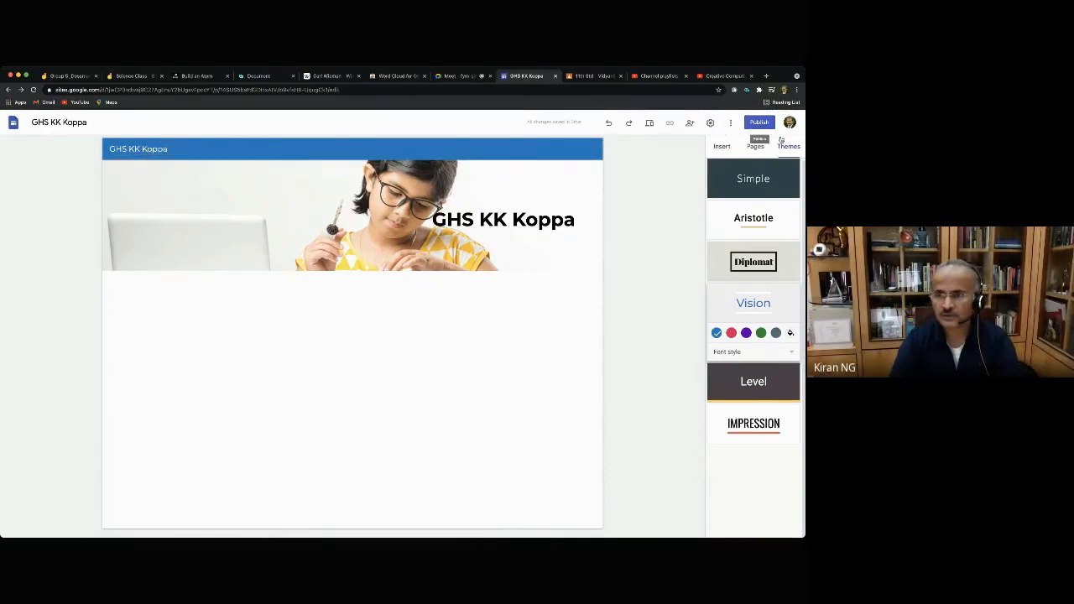
# Add a layout with one image placeholder beside text below the header and title it "About Our School".
pyautogui.click(730, 148)
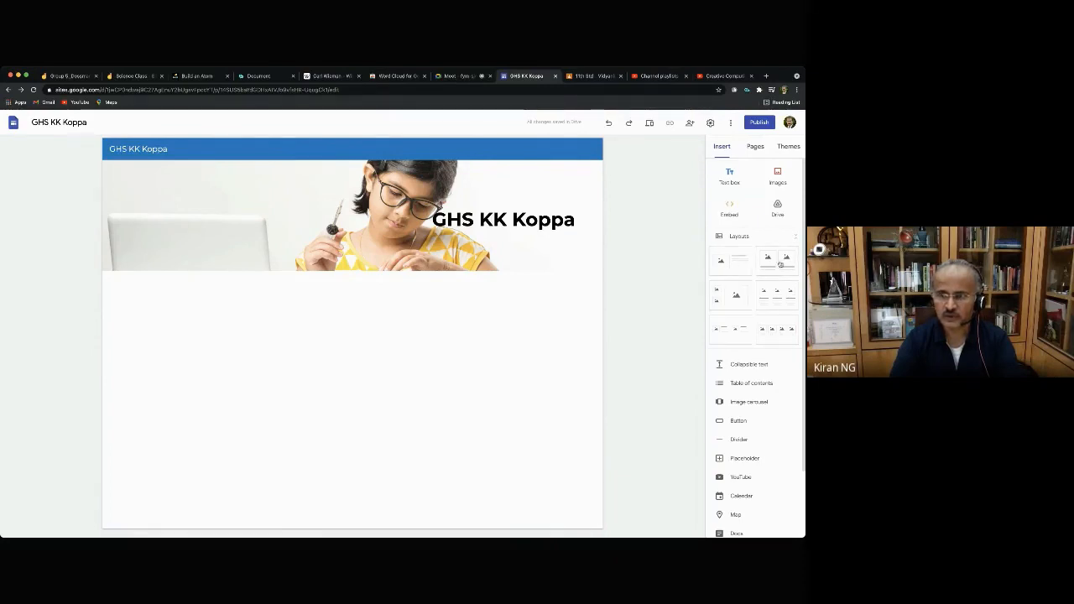
pyautogui.moveTo(747, 266); pyautogui.dragTo(418, 357)
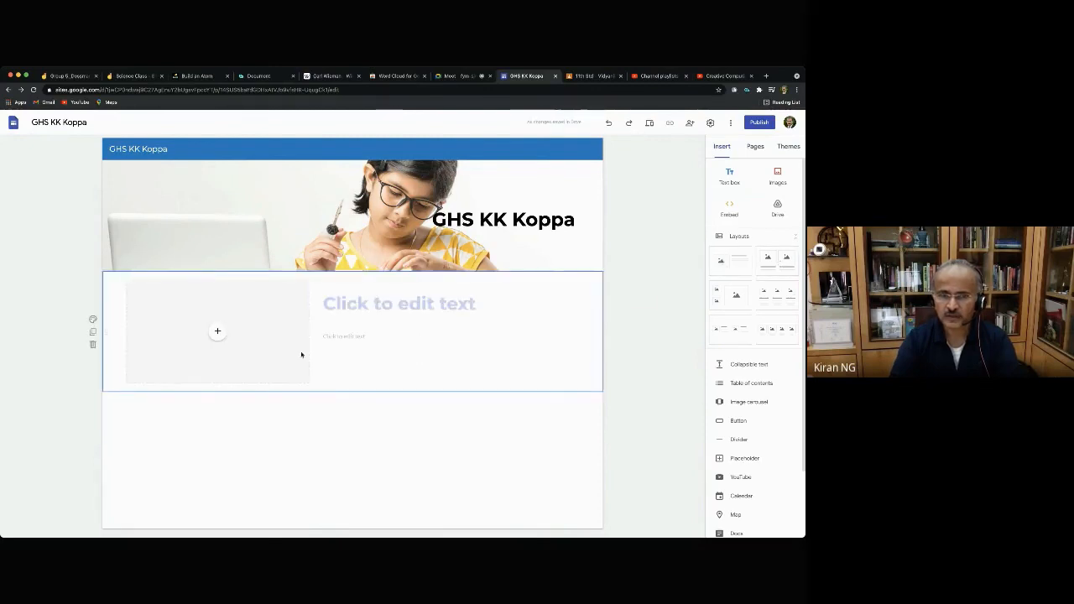
pyautogui.click(381, 306)
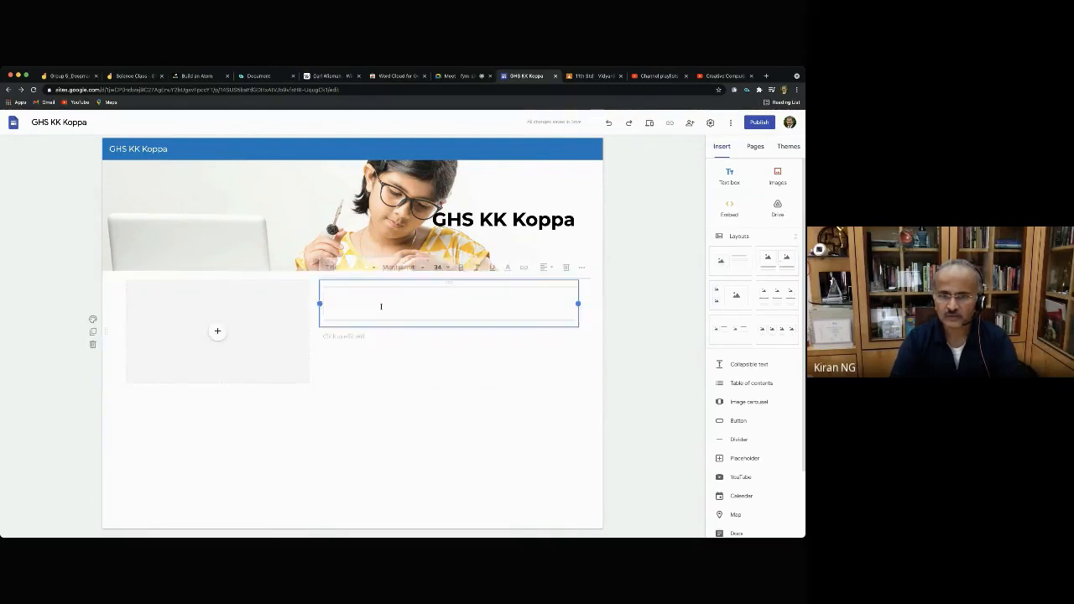
pyautogui.write('About')
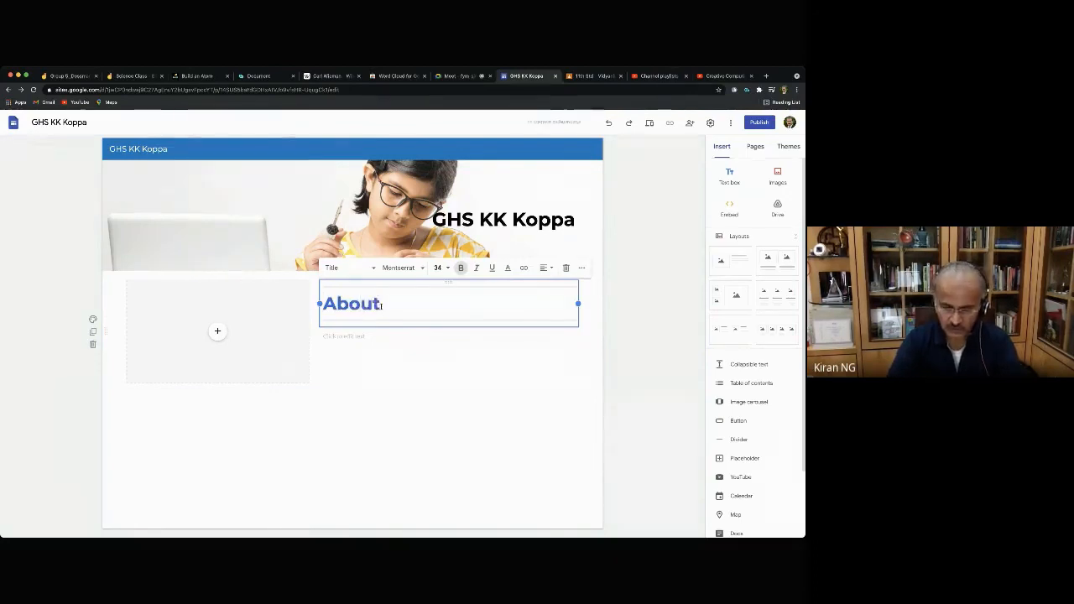
pyautogui.write(' Our School')
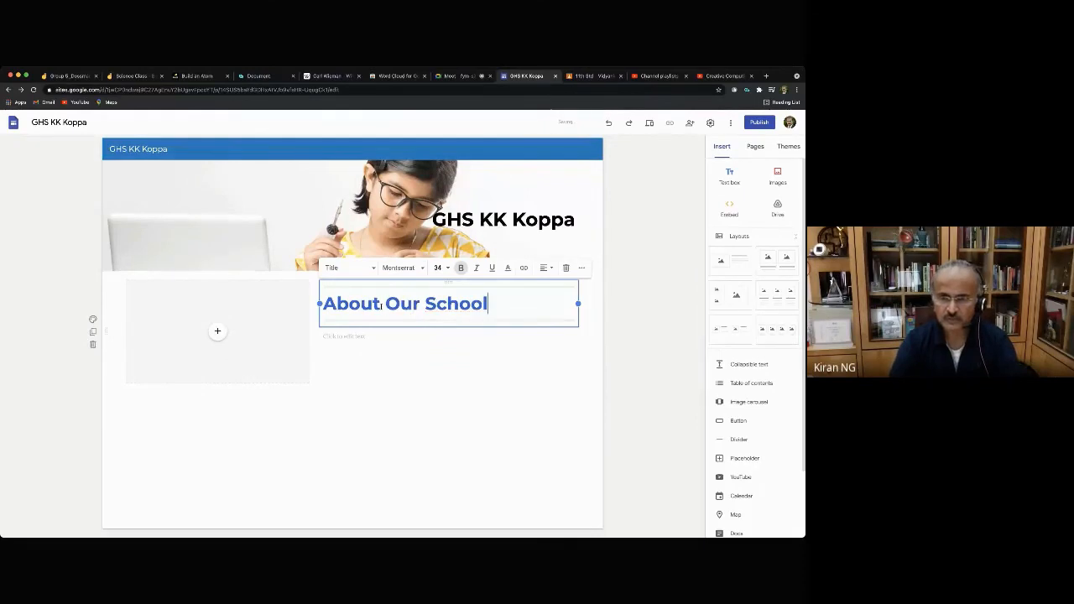
pyautogui.click(319, 413)
# Search YouTube for "KK Koppa" and insert the video "School dance in 10th students" into the placeholder beside "About Our School".
pyautogui.click(217, 331)
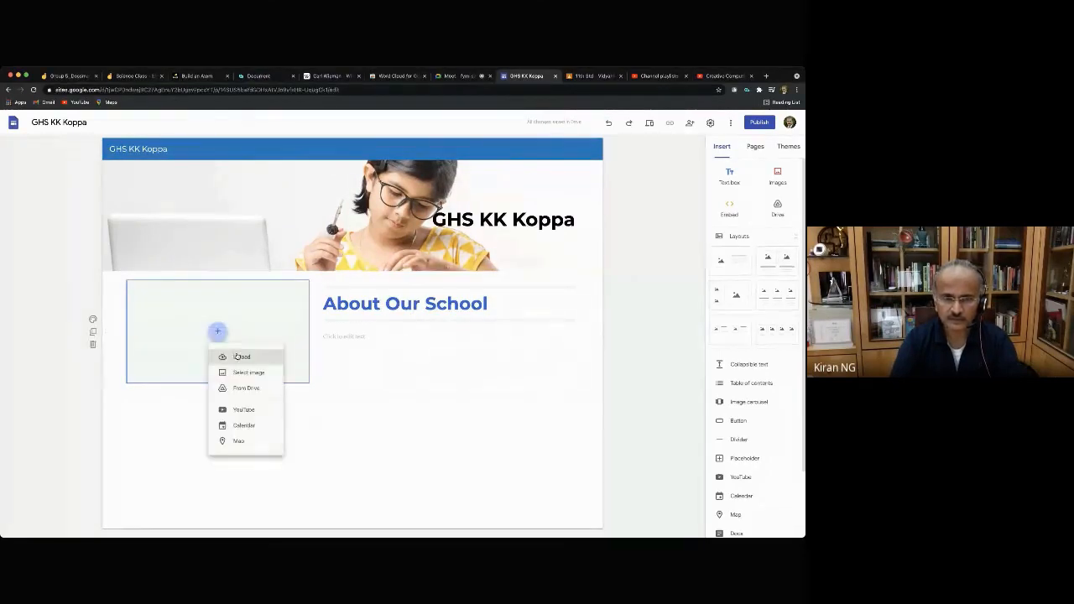
pyautogui.click(245, 410)
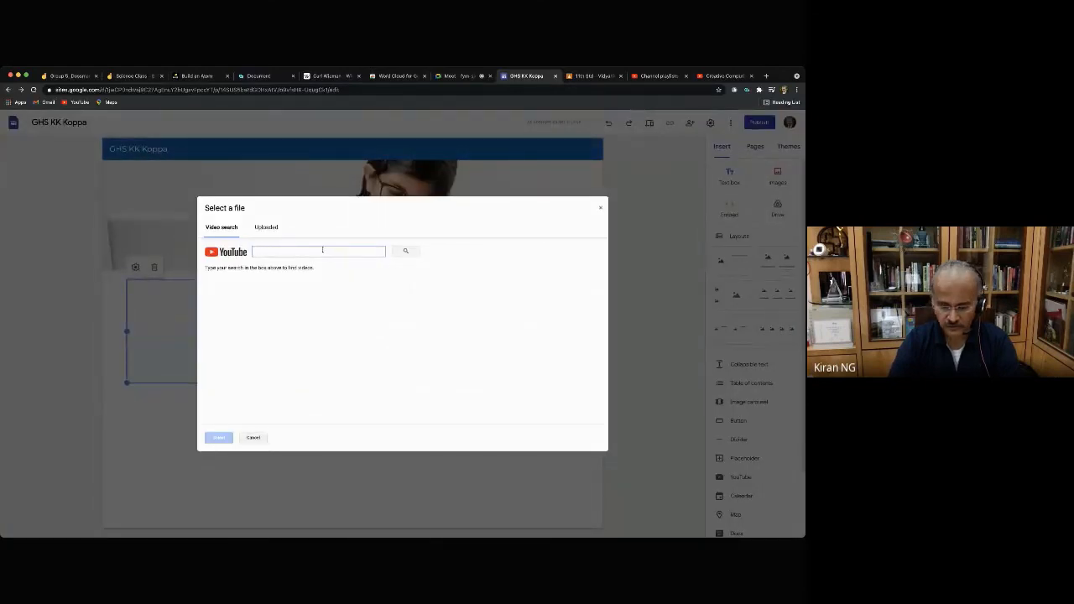
pyautogui.write('kk')
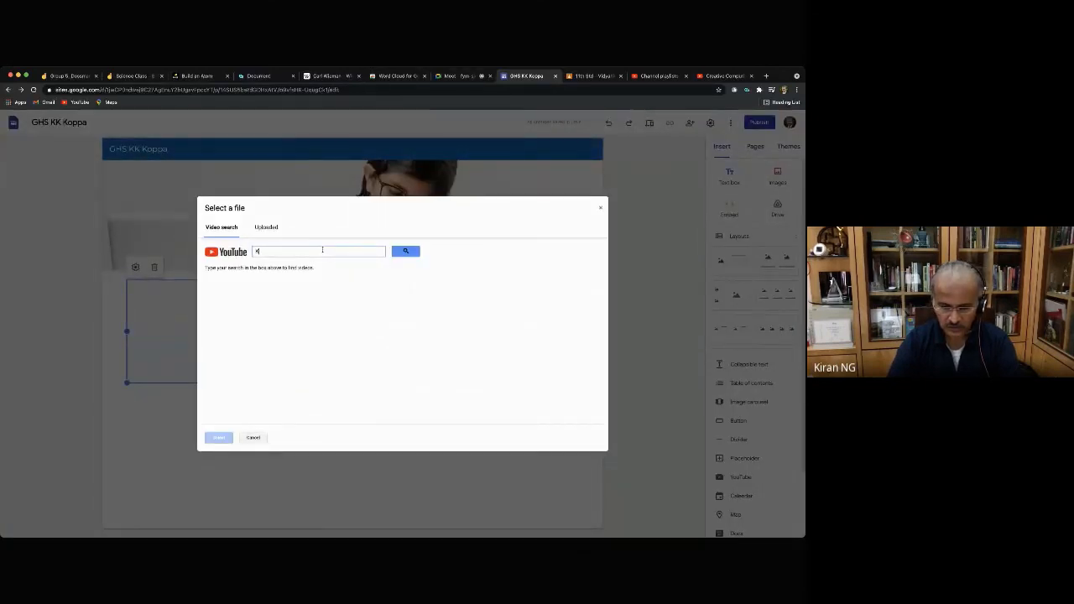
pyautogui.write(' Koppa')
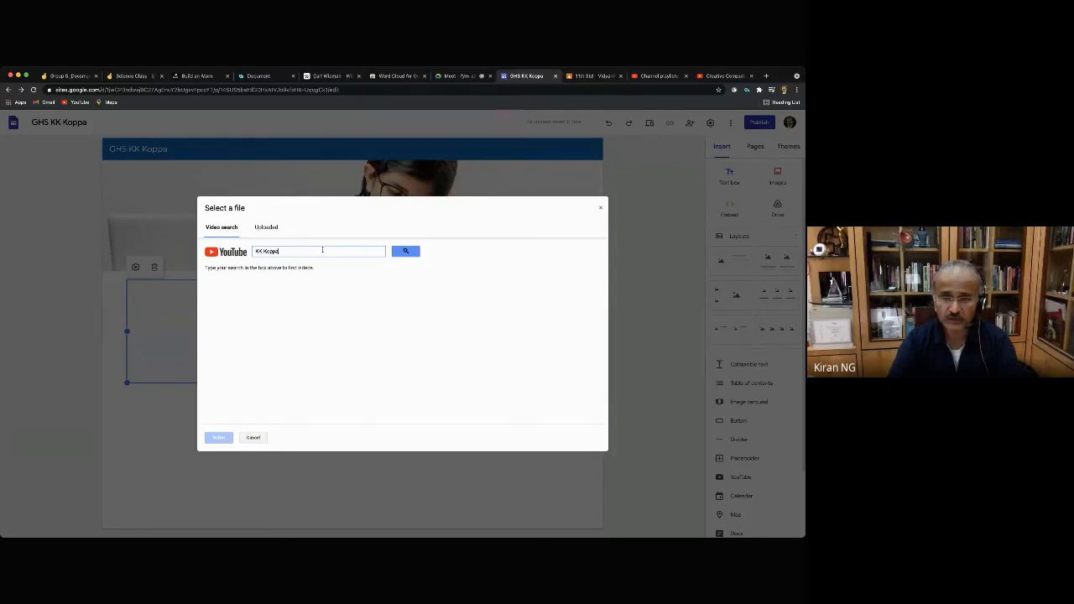
pyautogui.click(406, 250)
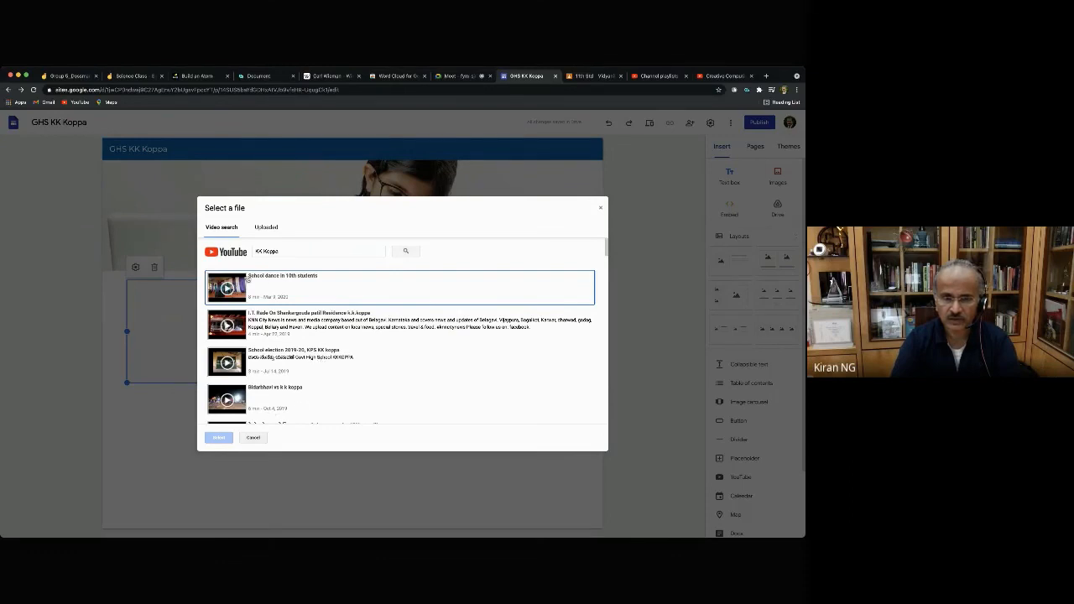
pyautogui.click(377, 286)
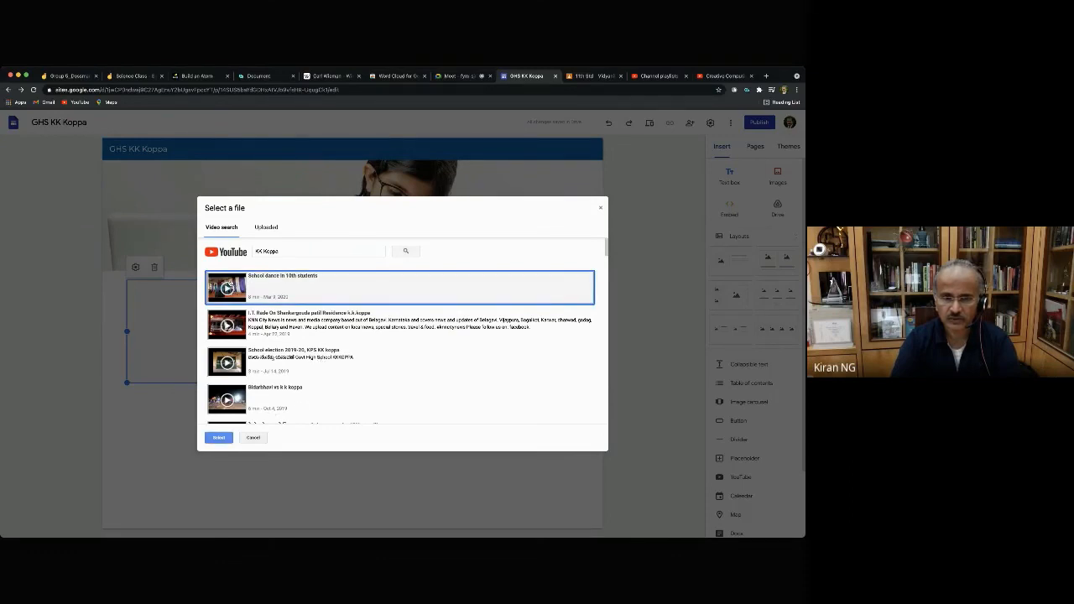
pyautogui.click(219, 438)
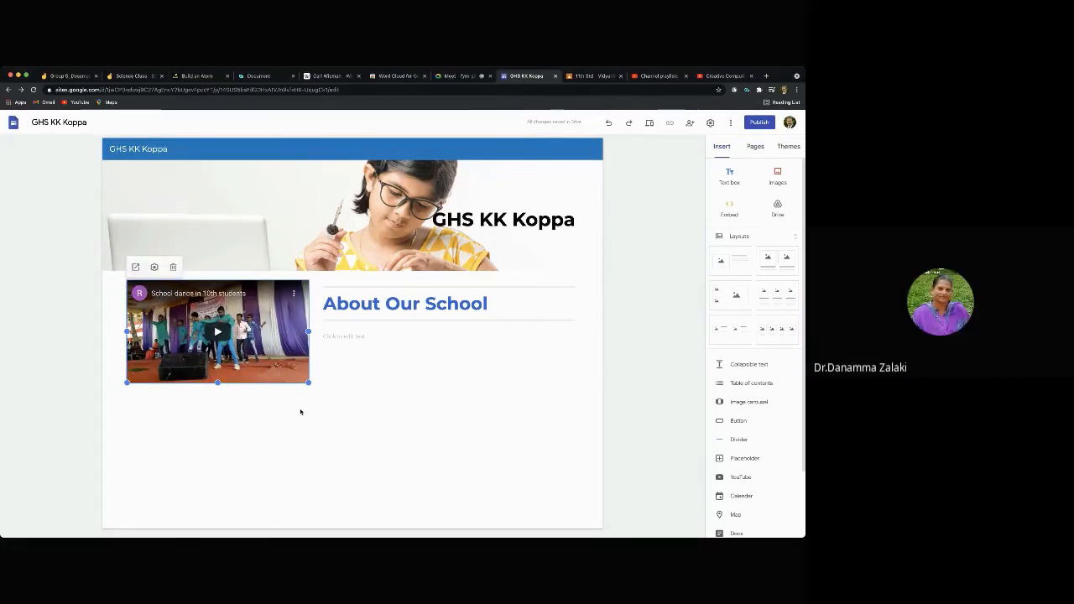
pyautogui.click(300, 412)
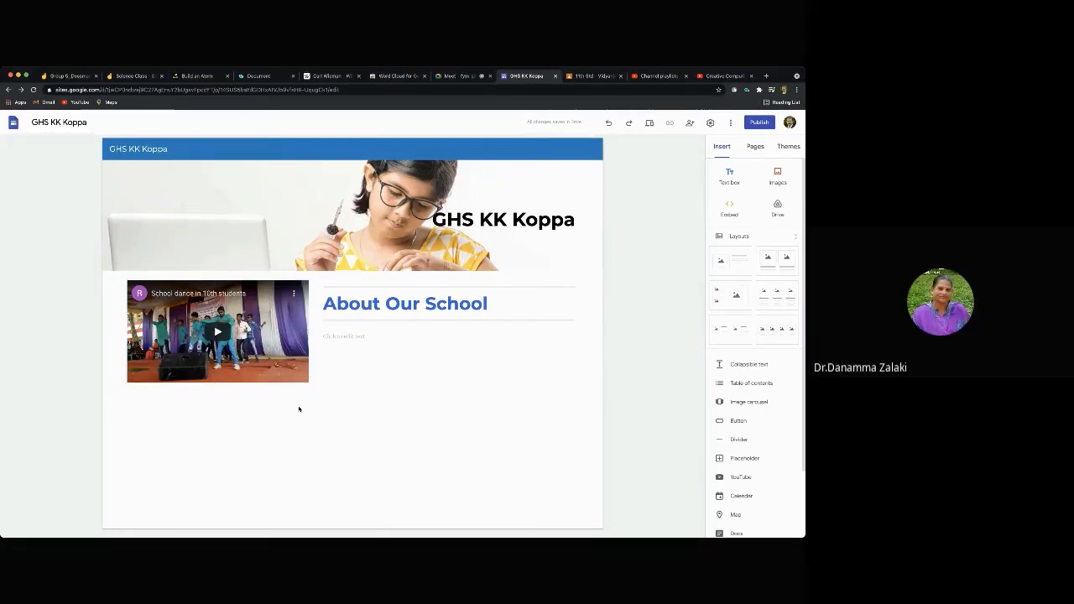
# Enter "Our is school is known for excellent teaching and facilities" as the body text under "About Our School".
pyautogui.click(350, 338)
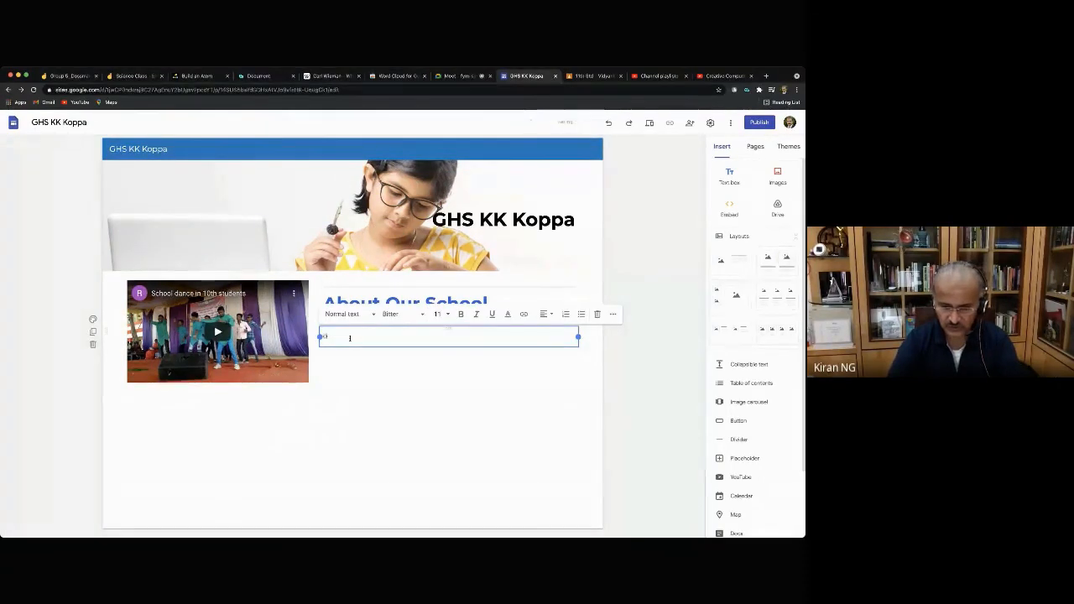
pyautogui.write('Our is school is known for e')
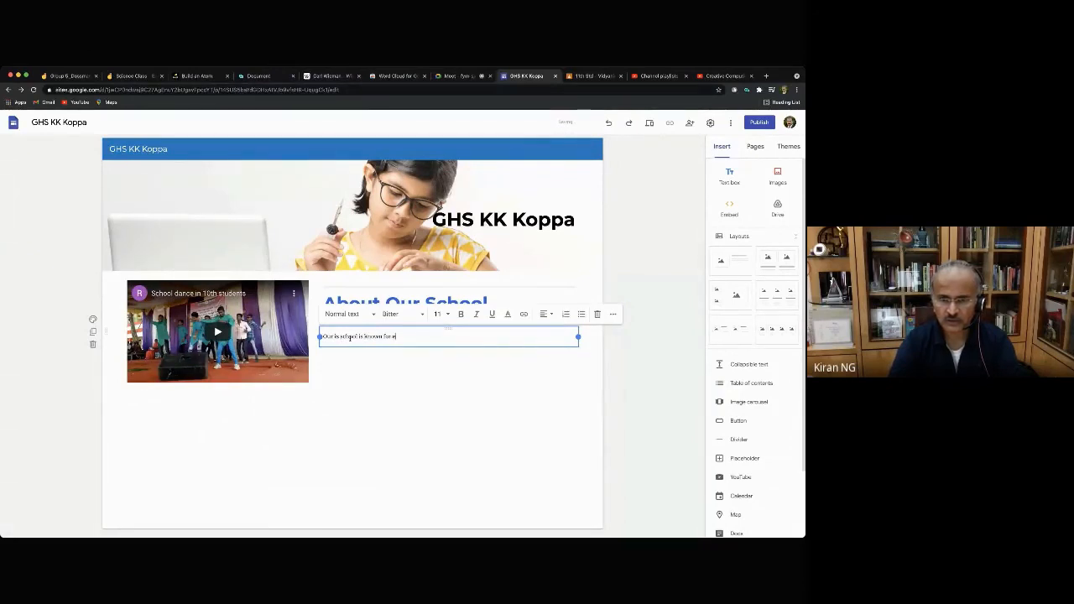
pyautogui.write('xcellent teaching and fac')
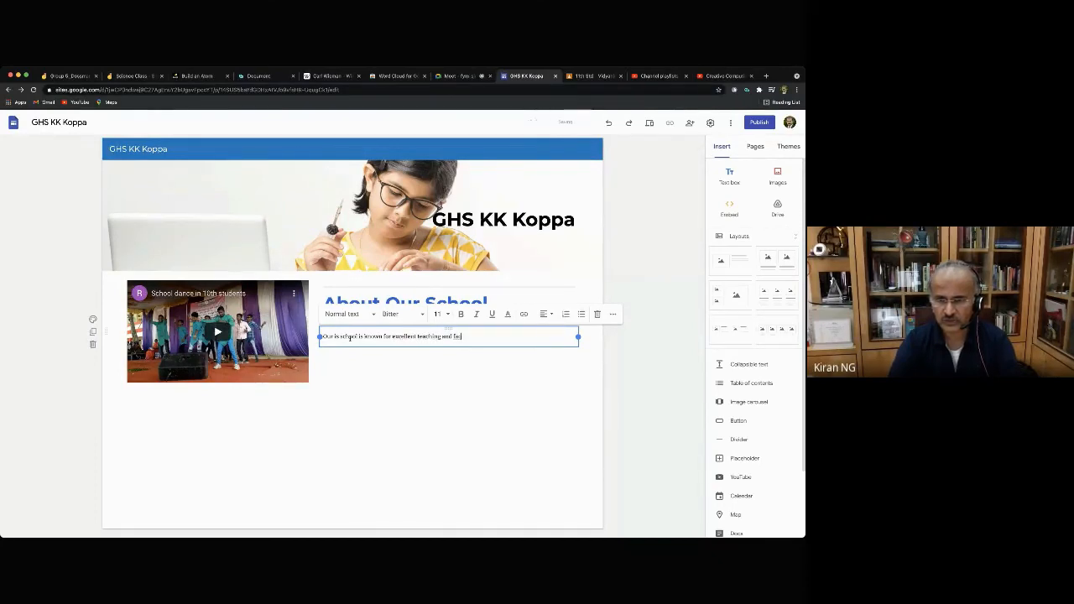
pyautogui.write('ilities')
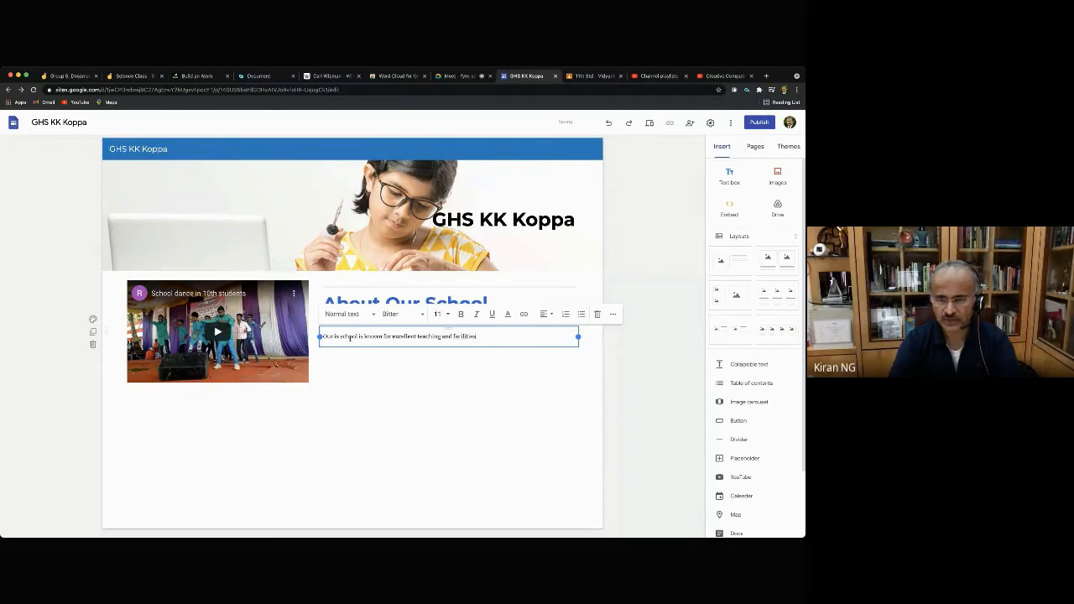
pyautogui.click(351, 427)
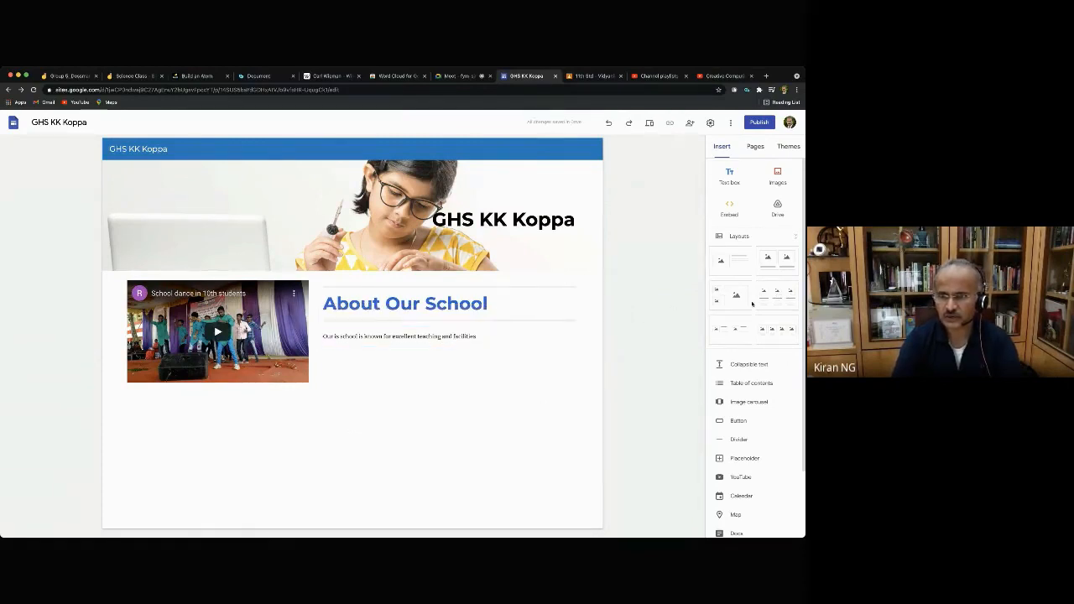
# Add a three-column image and text layout below the video section and fill its first placeholder with the Drive photo of students in class.
pyautogui.moveTo(791, 298); pyautogui.dragTo(500, 439)
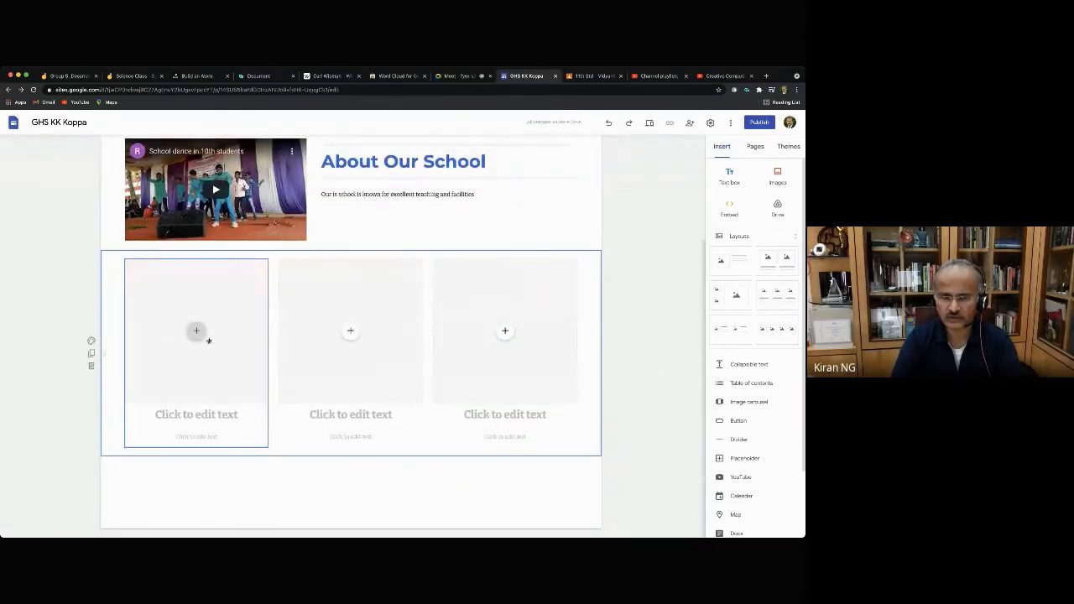
pyautogui.click(196, 331)
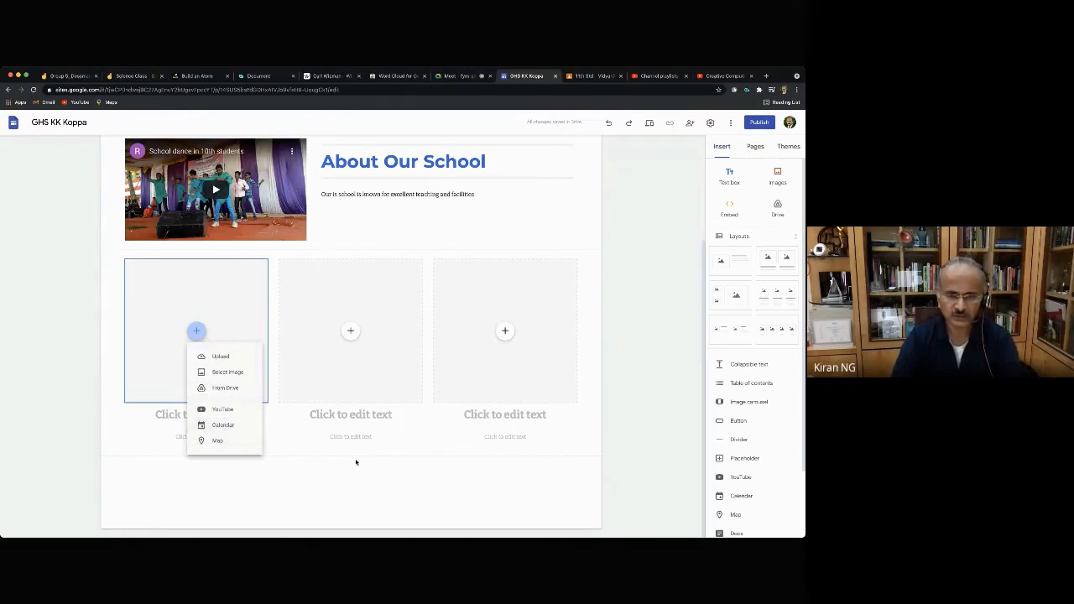
pyautogui.click(226, 371)
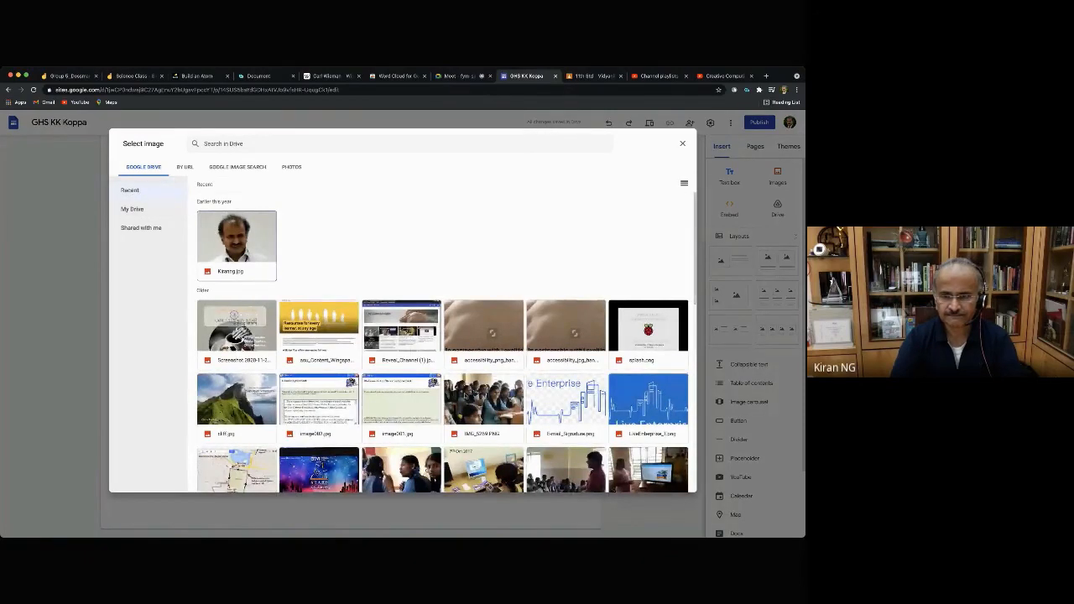
pyautogui.doubleClick(466, 396)
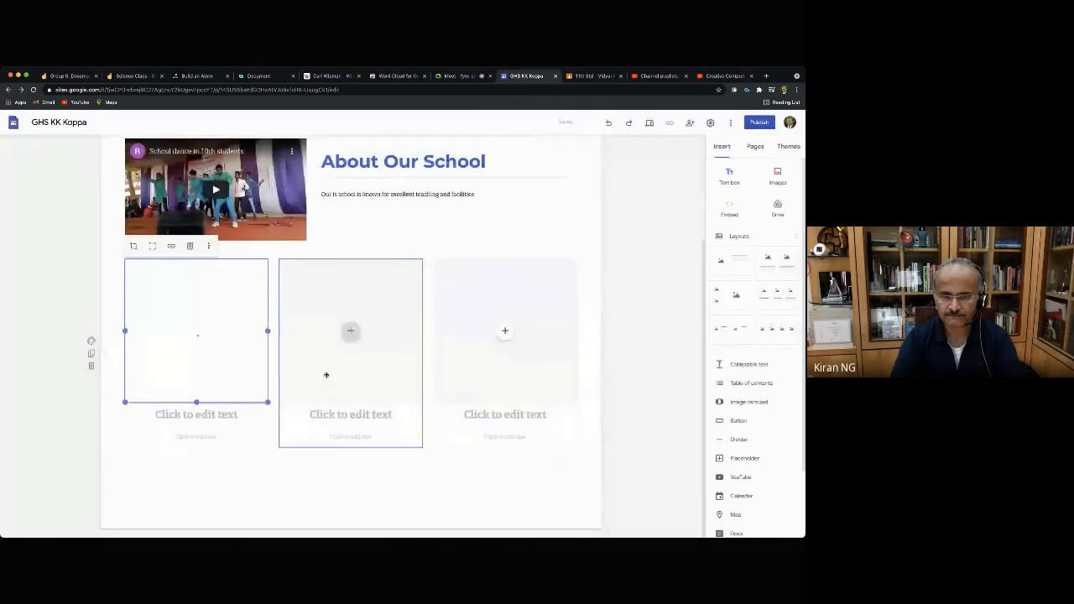
# Enter "Bright students of 10th Std" as the heading under the first column's photo.
pyautogui.click(190, 414)
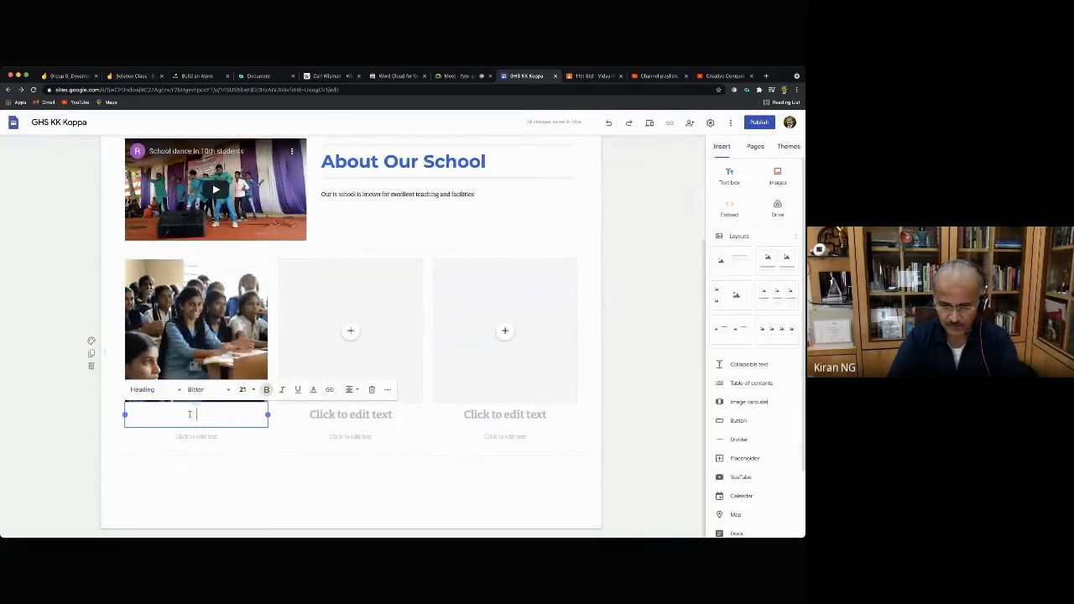
pyautogui.write('Bri')
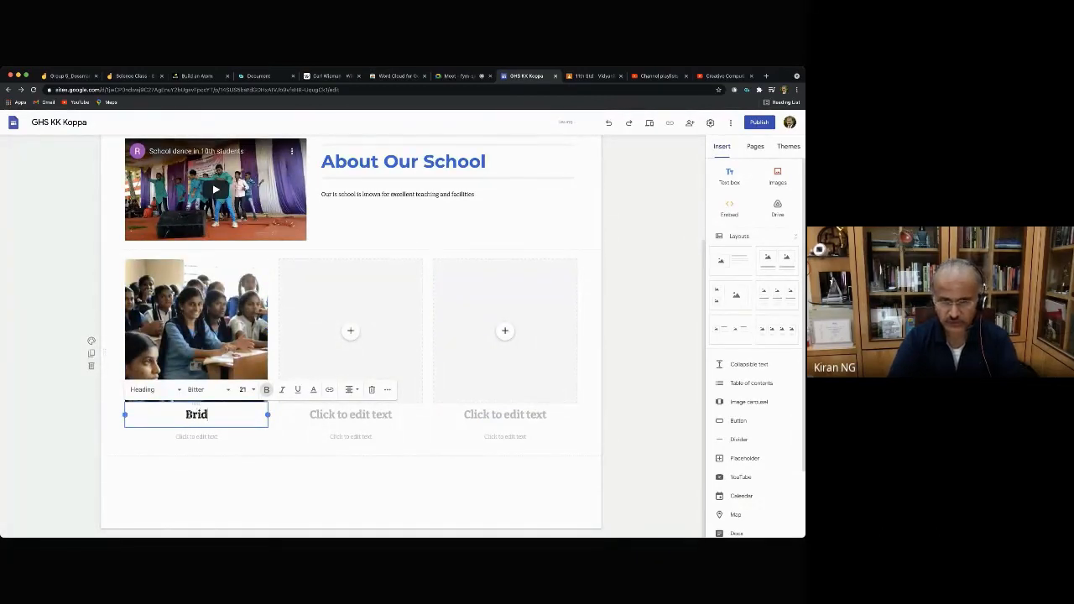
pyautogui.write('ght s')
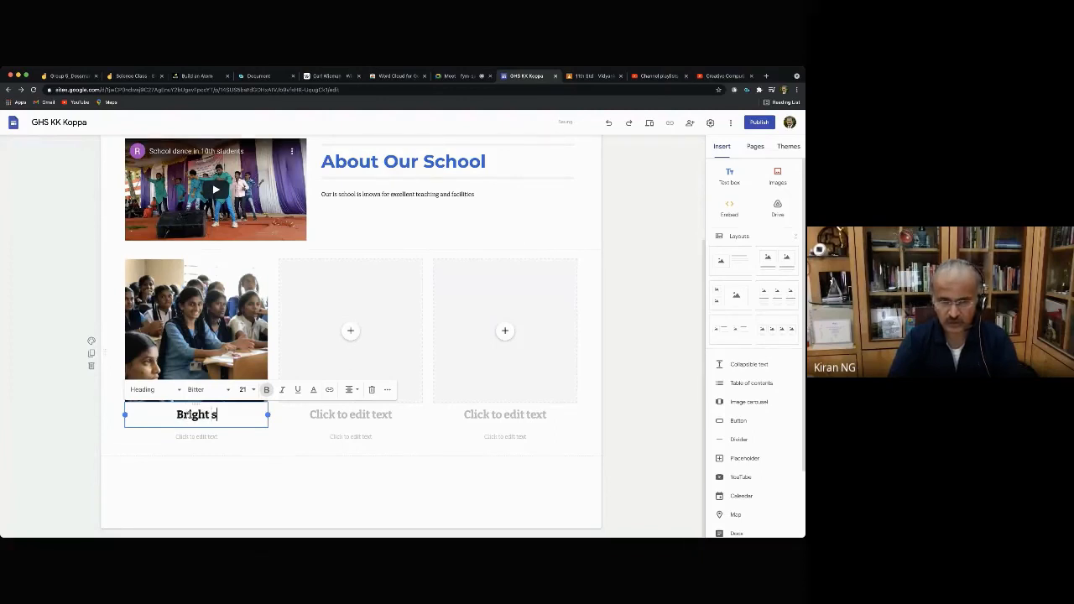
pyautogui.write('tudents')
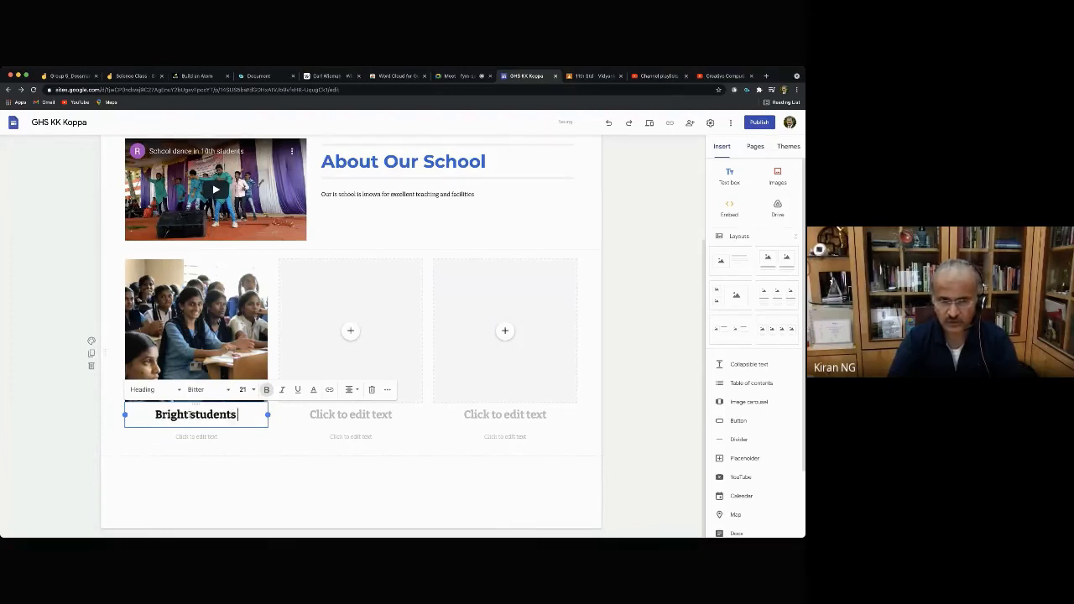
pyautogui.write(' of 10th')
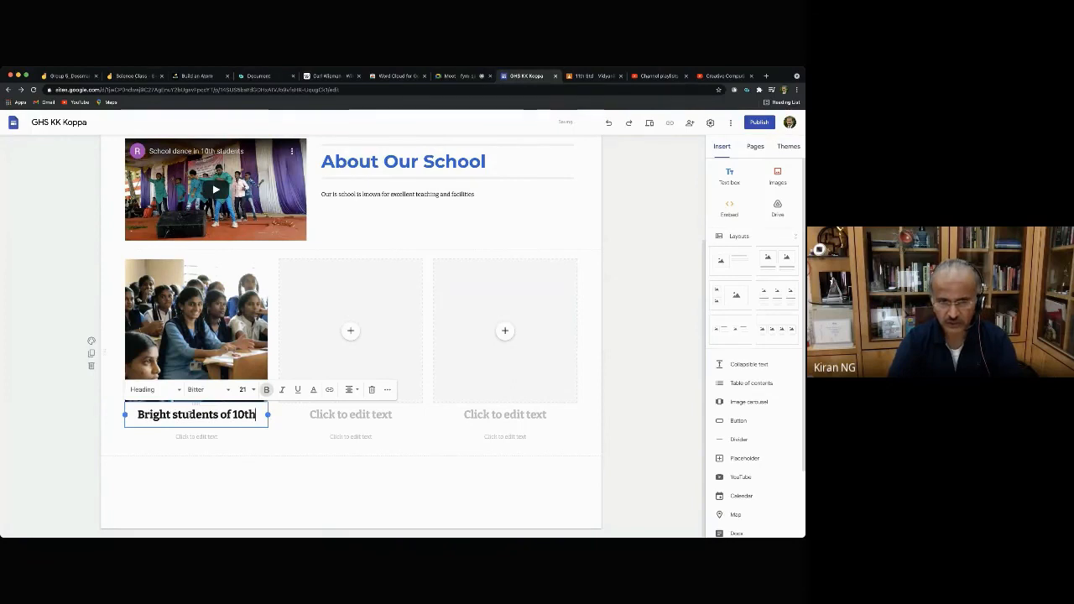
pyautogui.write(' Std')
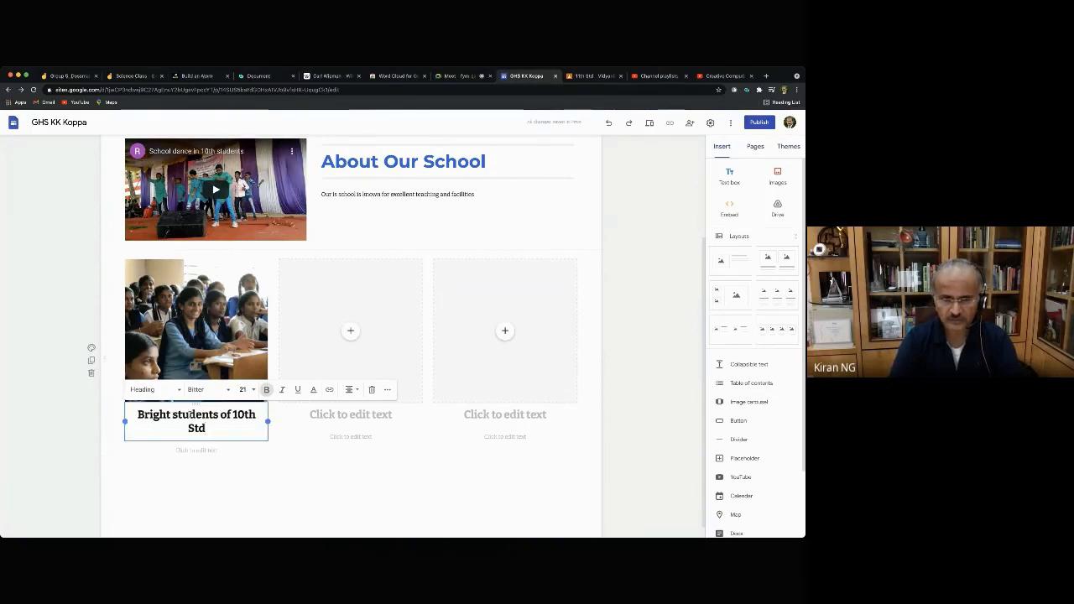
# Set the font size of the "Bright students of 10th Std" heading to 11.
pyautogui.tripleClick(218, 426)
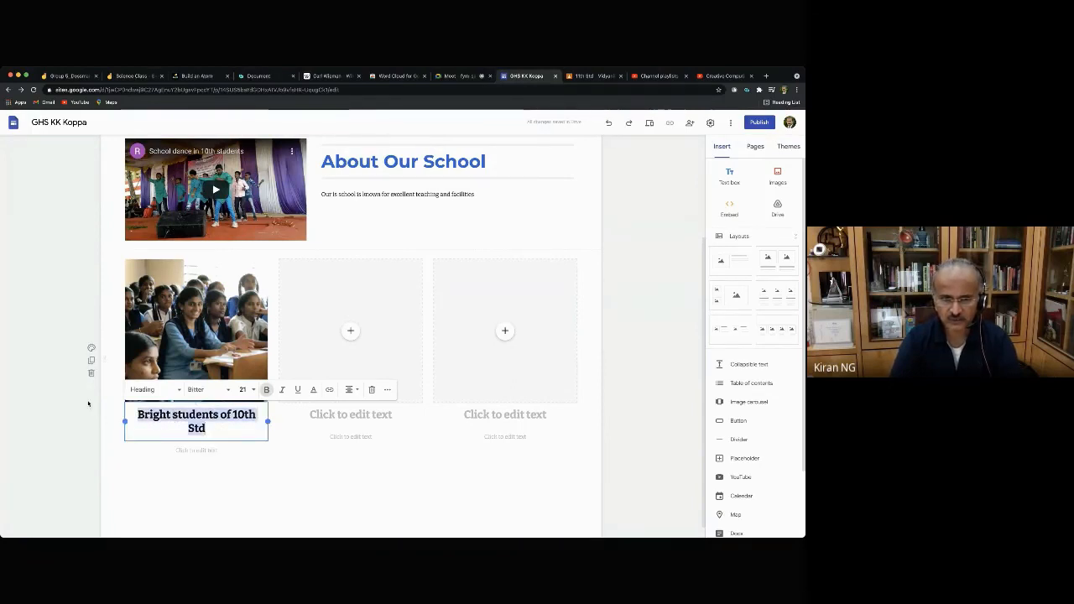
pyautogui.click(252, 390)
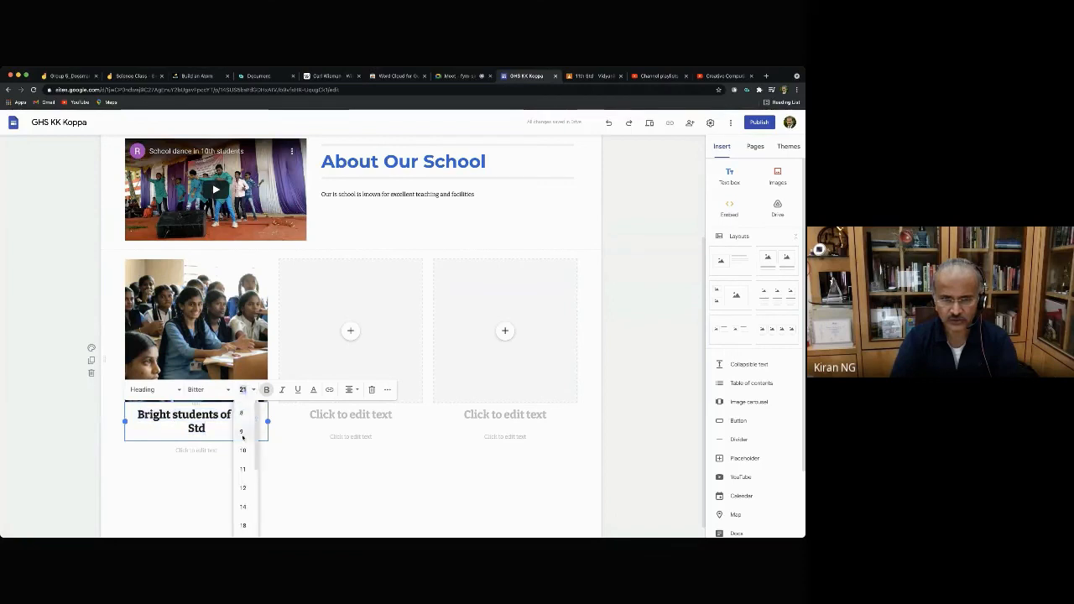
pyautogui.click(242, 469)
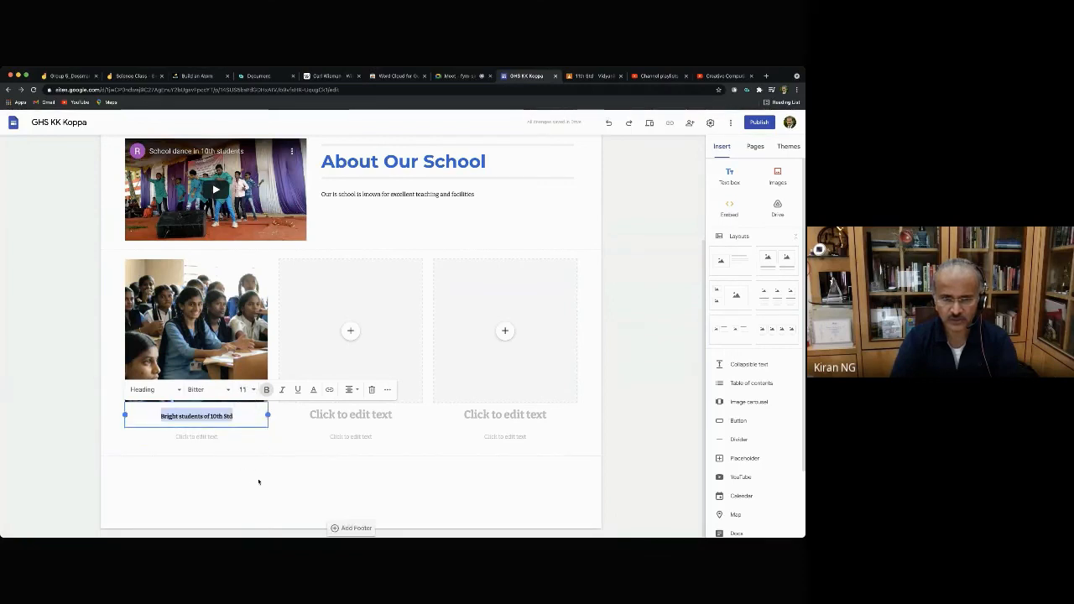
# Enter "Regular Lab sessions." as the body text under the "Bright students of 10th Std" heading.
pyautogui.click(260, 484)
pyautogui.click(203, 438)
pyautogui.click(204, 438)
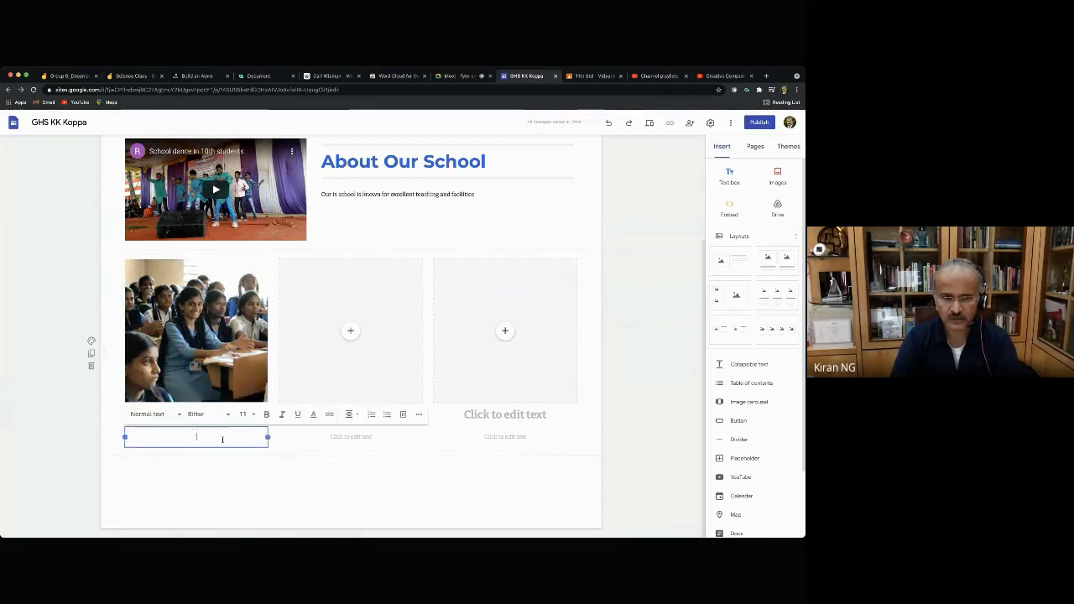
pyautogui.write('Regalar s')
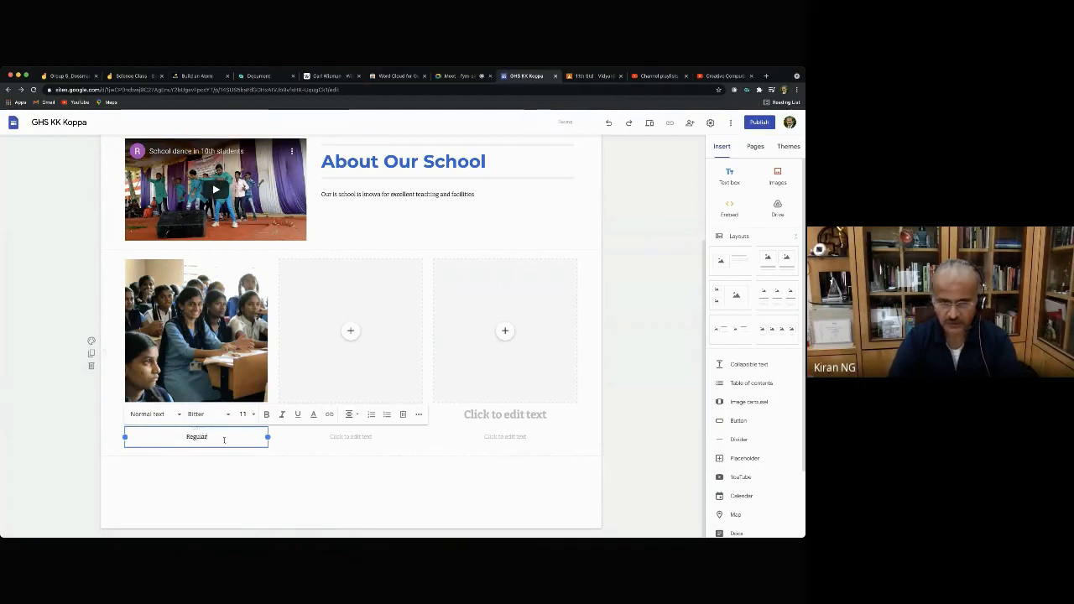
pyautogui.press('BackSpace')
pyautogui.press('BackSpace')
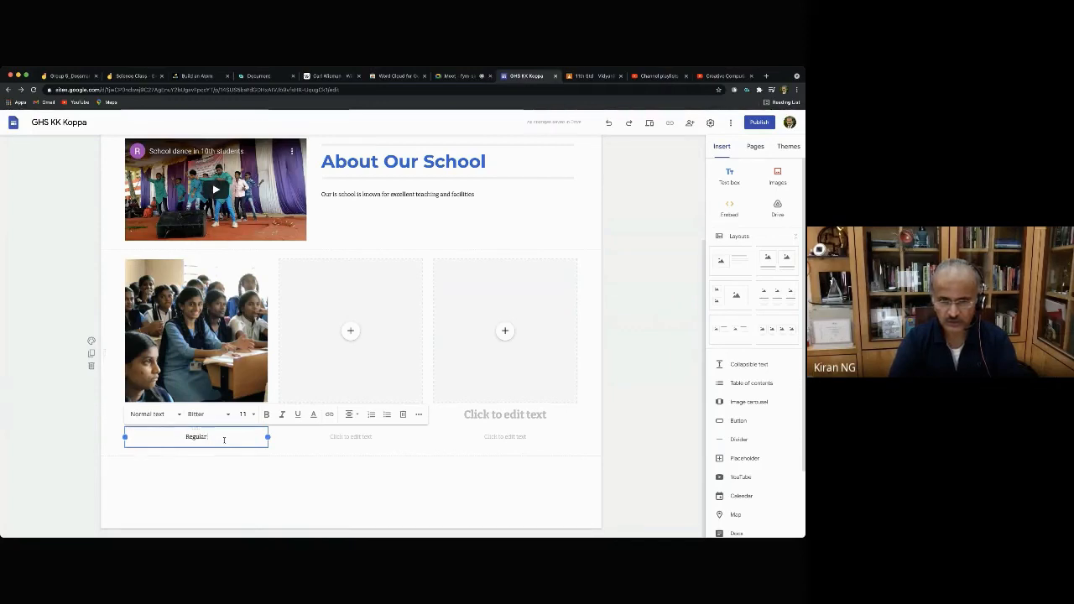
pyautogui.write('Lab')
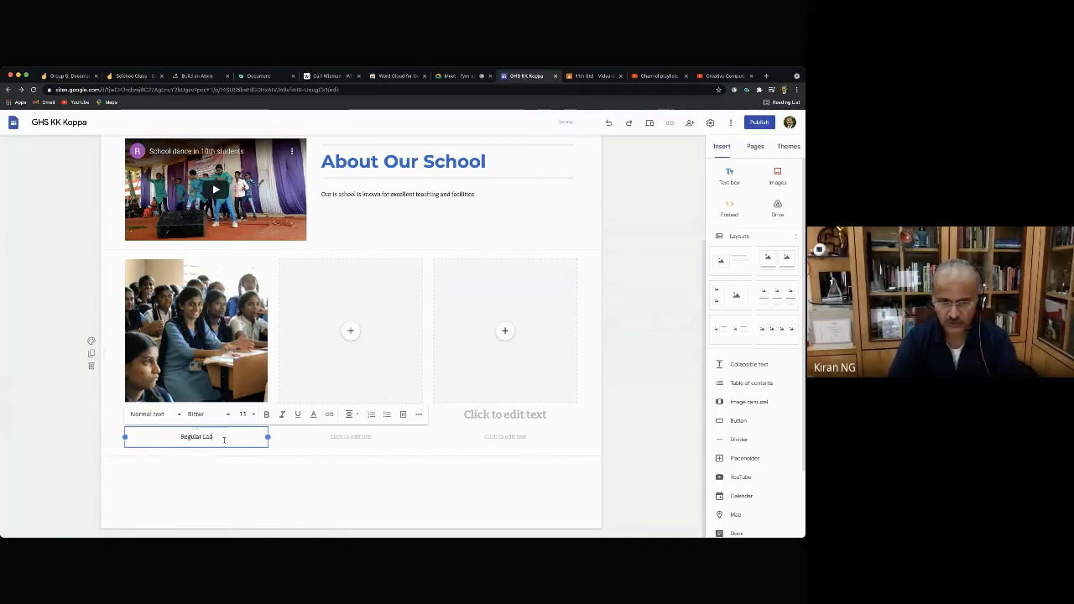
pyautogui.write(' sessions')
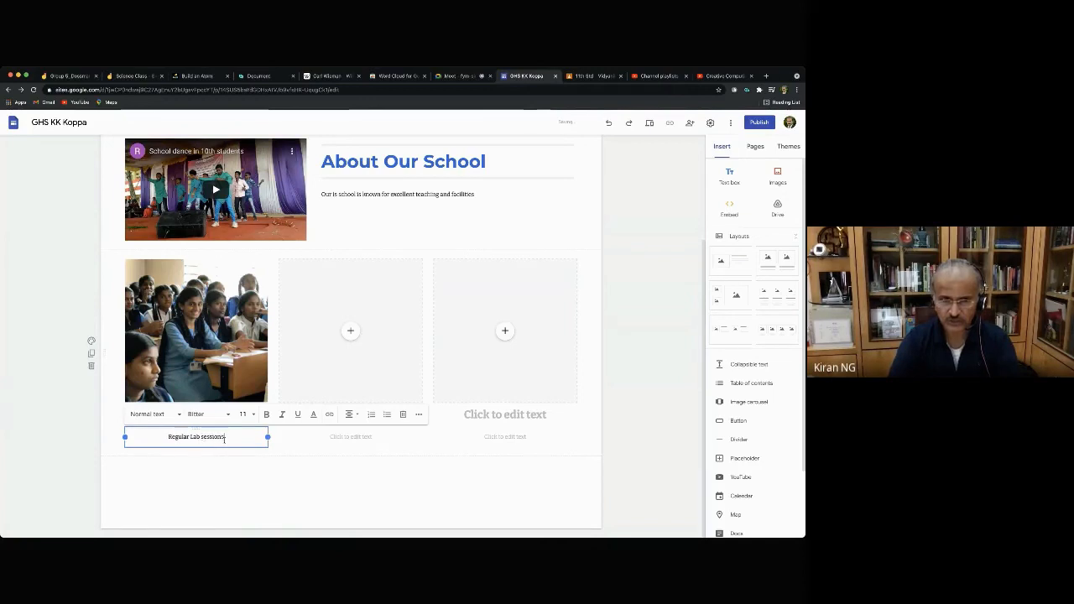
pyautogui.click(258, 493)
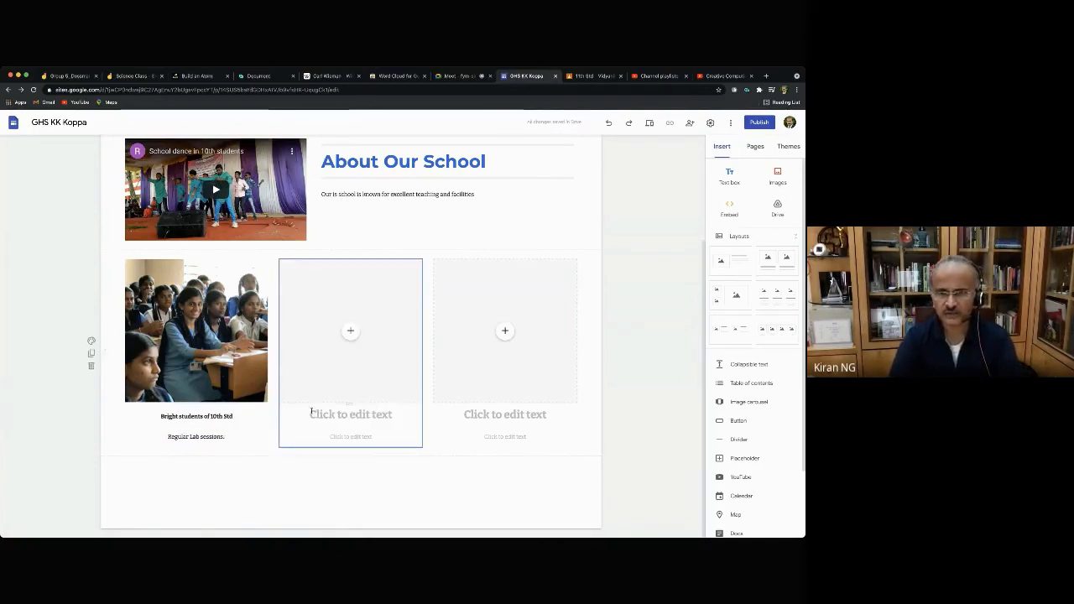
# Start publishing the site to the web and enter "ghskk-koppa" as its web address.
pyautogui.scroll(1, 312, 412)
pyautogui.scroll(2, 311, 412)
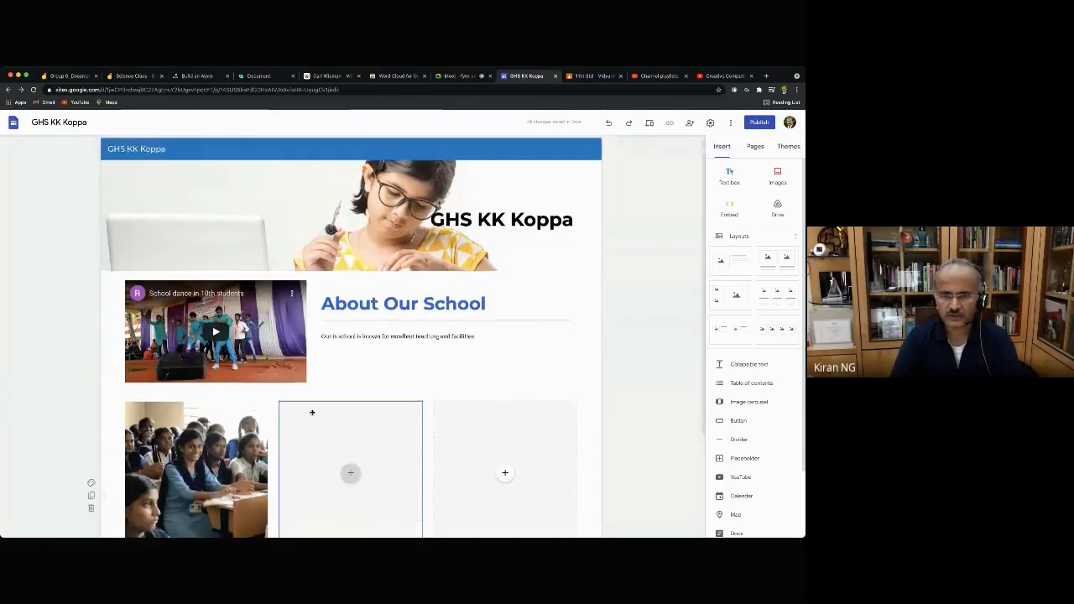
pyautogui.scroll(-3, 311, 412)
pyautogui.scroll(2, 311, 412)
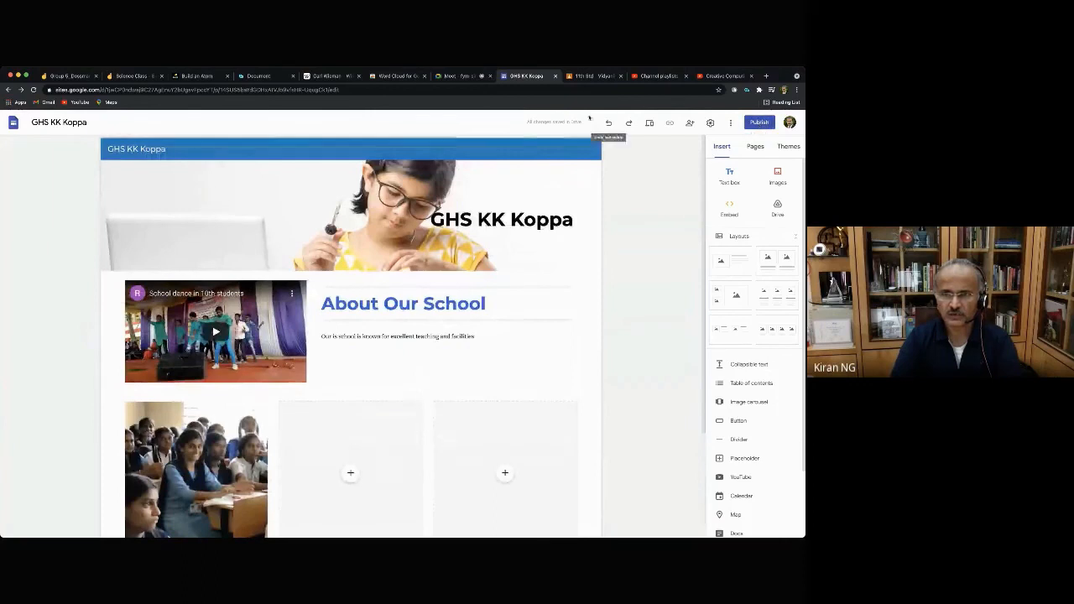
pyautogui.click(758, 122)
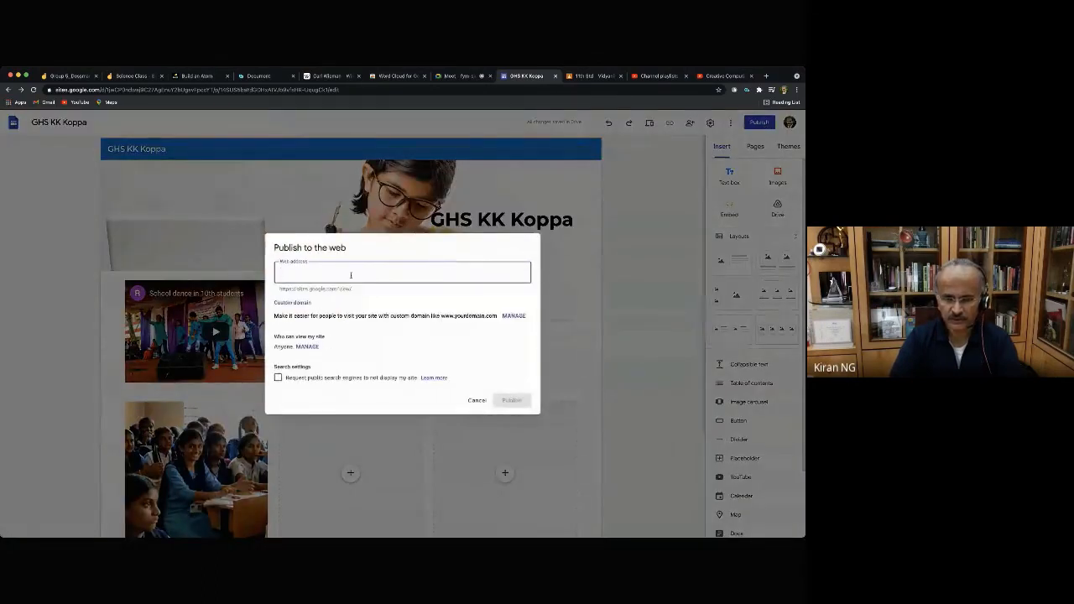
pyautogui.write('gh')
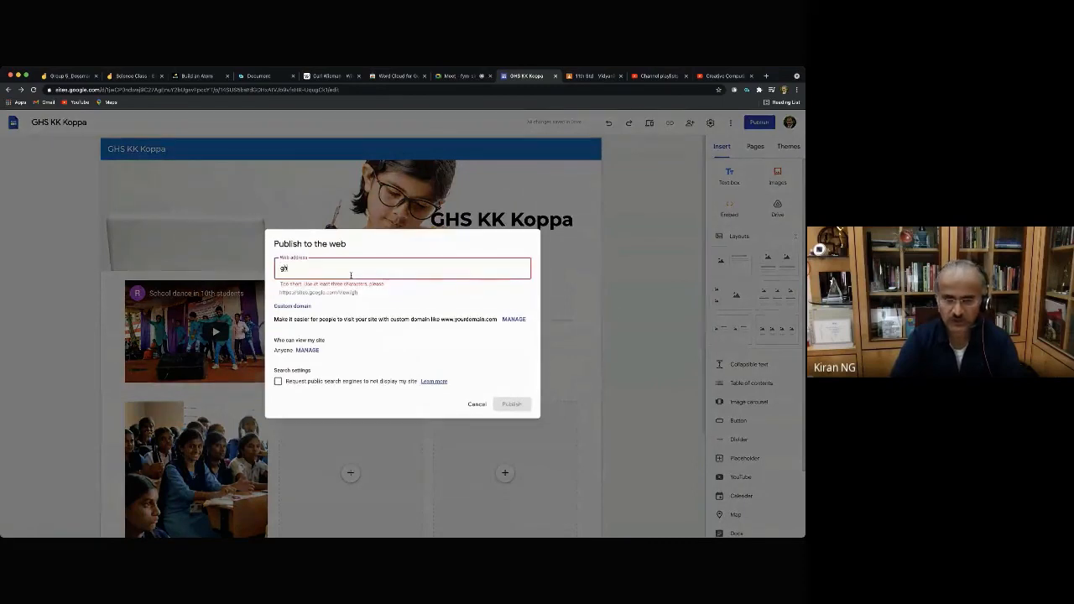
pyautogui.write('skk-koppa')
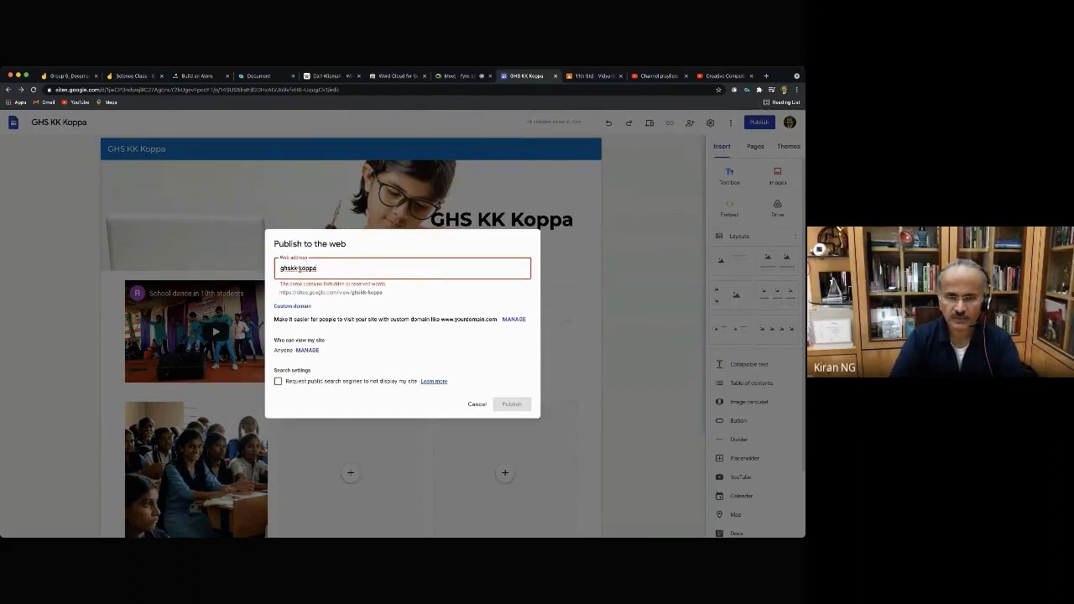
# Try "ghskk.koppa" and "ghskkkoppa" as the site's web address.
pyautogui.press('BackSpace')
pyautogui.write('.')
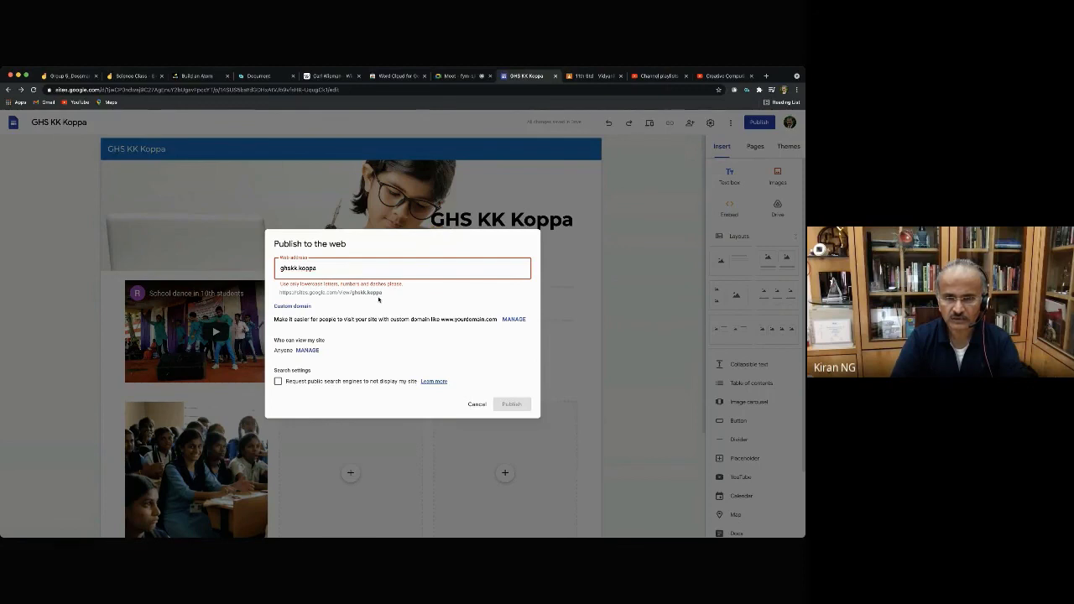
pyautogui.press('BackSpace')
pyautogui.press('BackSpace')
pyautogui.press('BackSpace')
pyautogui.press('BackSpace')
pyautogui.press('BackSpace')
pyautogui.press('BackSpace')
pyautogui.press('BackSpace')
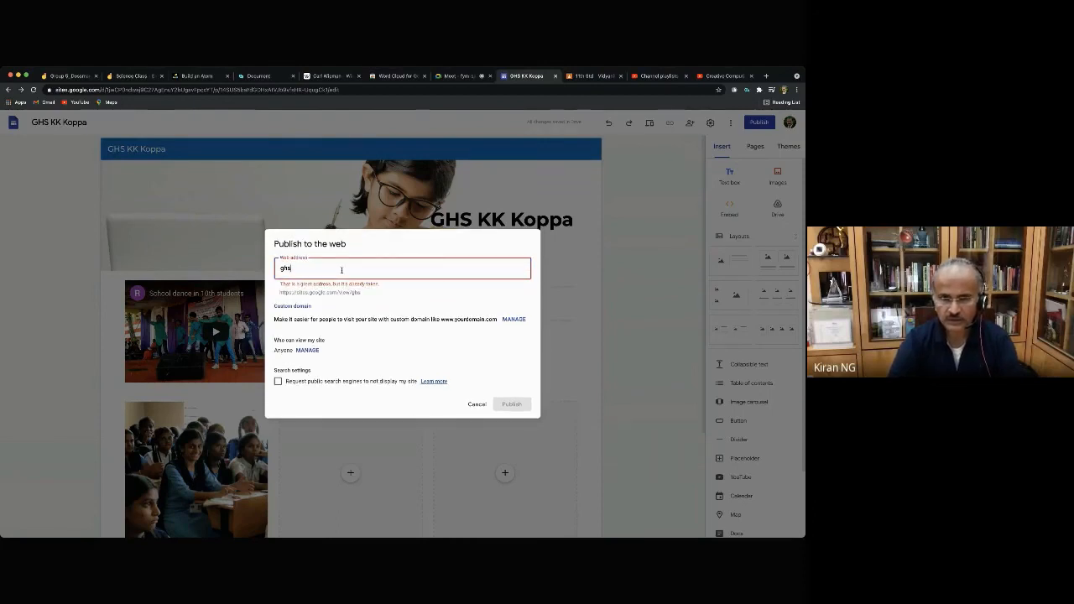
pyautogui.write('kkkoppa')
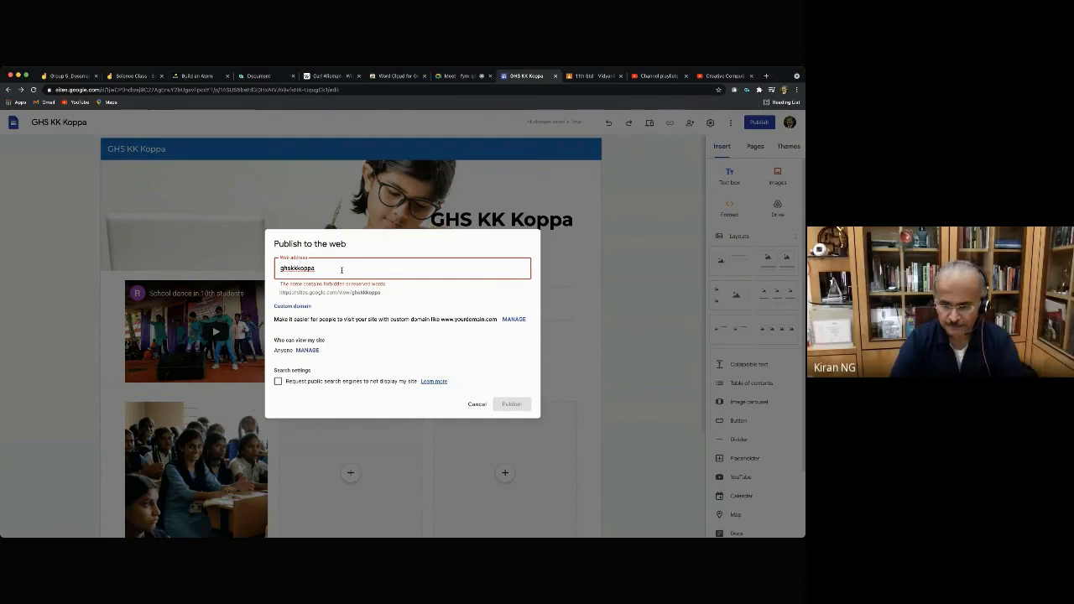
# Shorten the web address to "ghskoppa" and separate its two parts with a dash to make "ghs-koppa".
pyautogui.press('BackSpace')
pyautogui.press('BackSpace')
pyautogui.press('BackSpace')
pyautogui.press('BackSpace')
pyautogui.write('oppa')
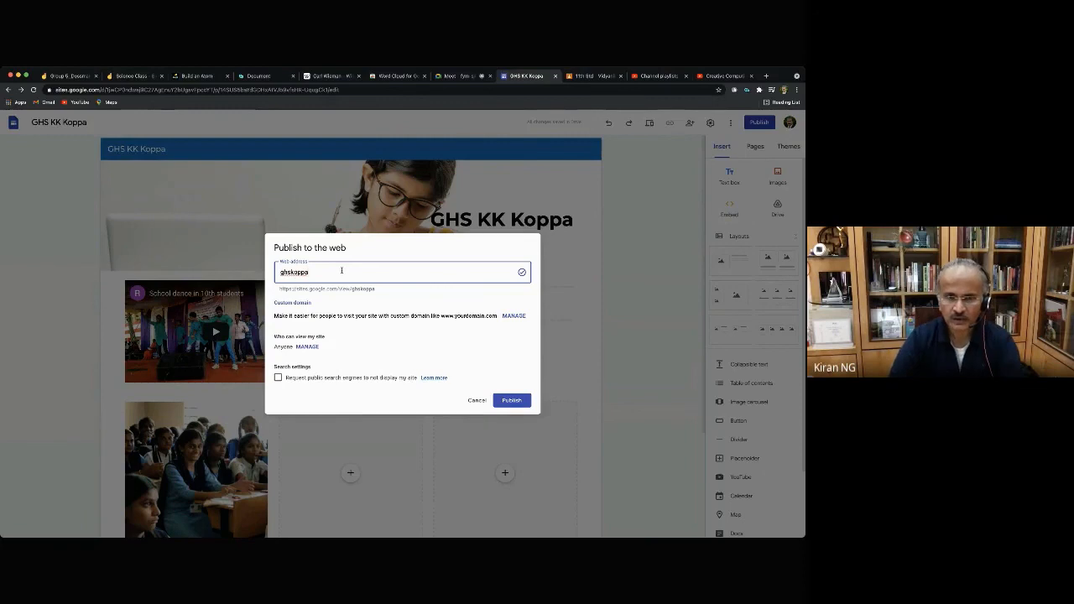
pyautogui.click(293, 273)
pyautogui.write('.')
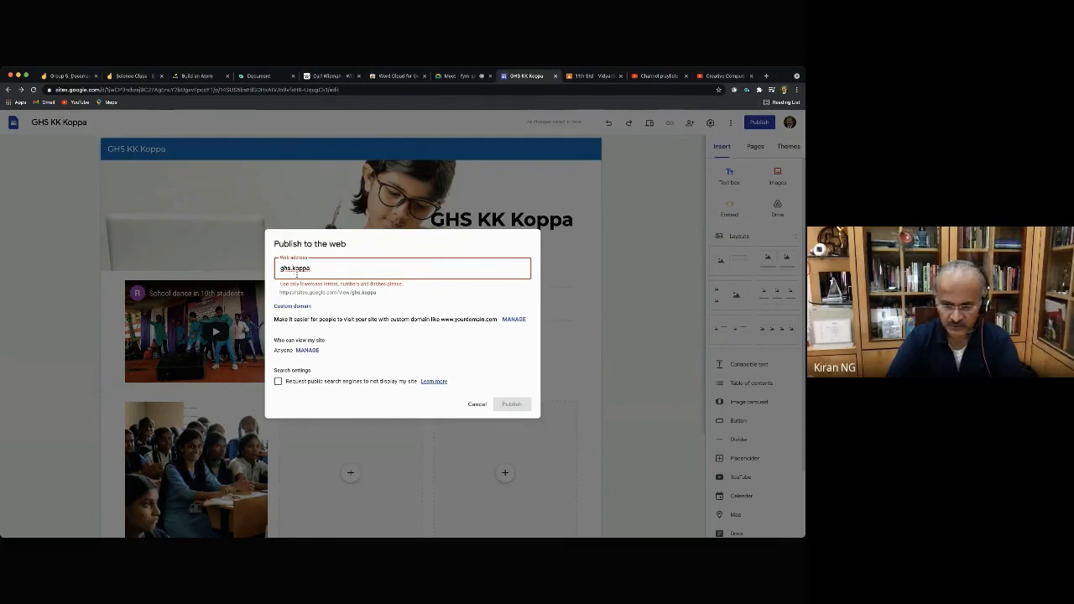
pyautogui.press('BackSpace')
pyautogui.write('-')
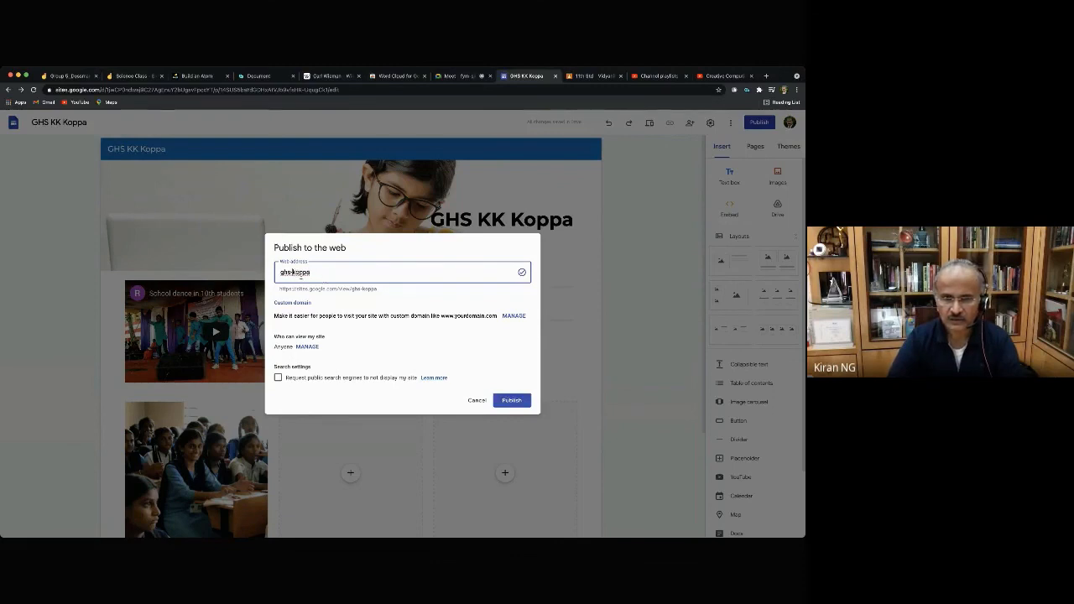
# Try adding "kk" to the middle of the web address, as "ghs-kk-koppa" and "ghs-kkkoppa".
pyautogui.write('kk-')
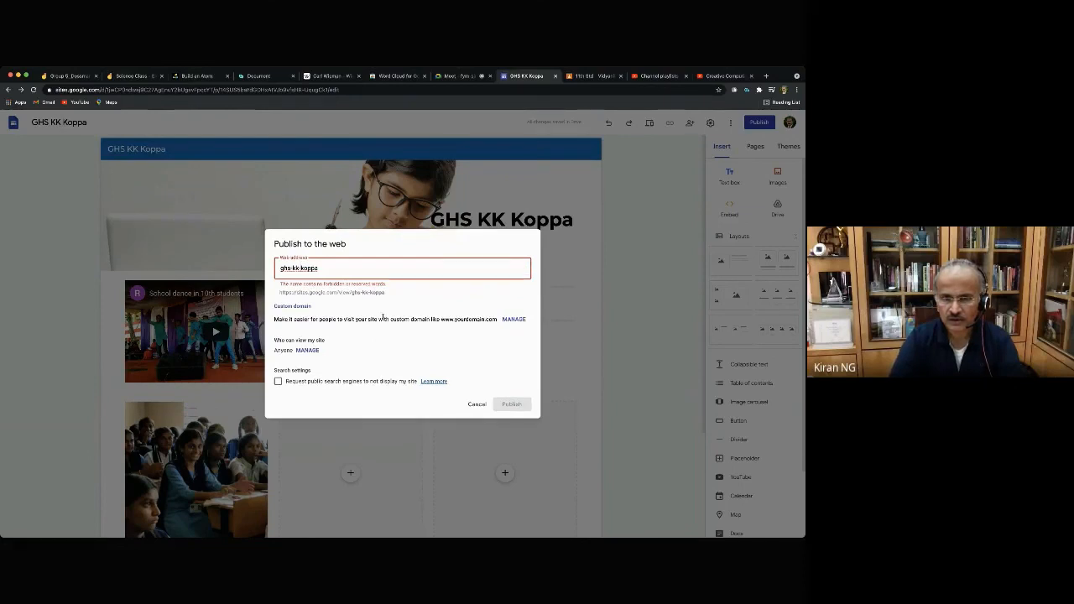
pyautogui.press('BackSpace')
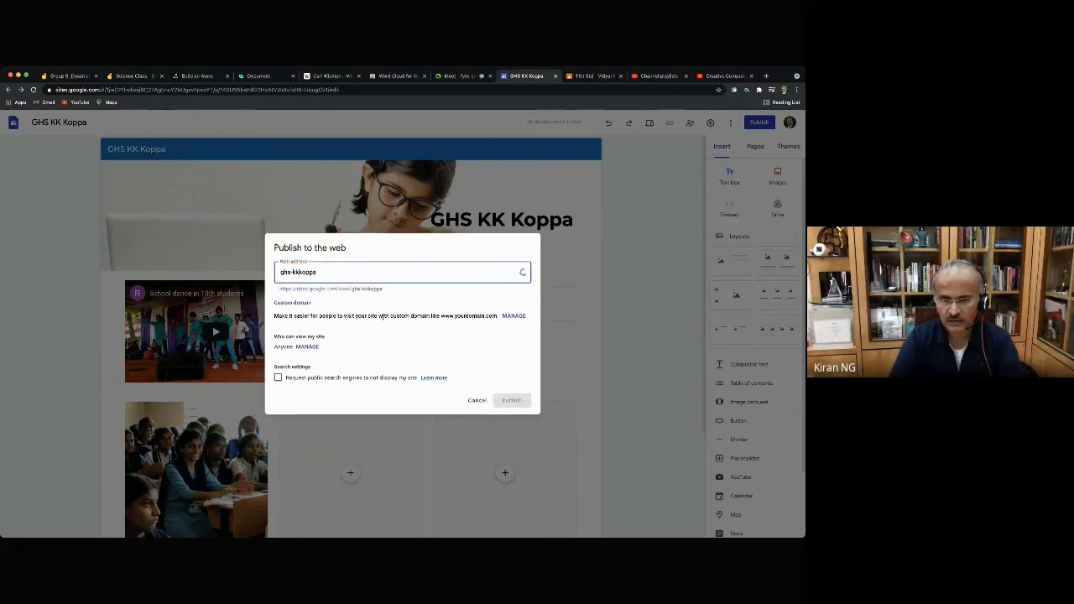
pyautogui.press('BackSpace')
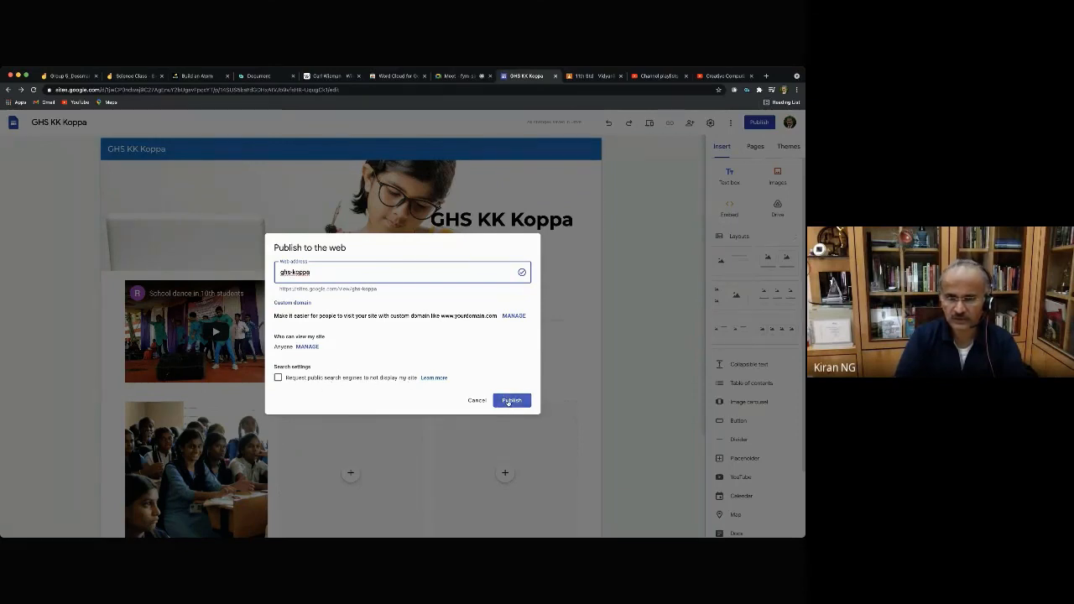
# Publish the site at the web address "ghs-koppa".
pyautogui.moveTo(378, 288); pyautogui.dragTo(280, 288)
pyautogui.click(279, 290)
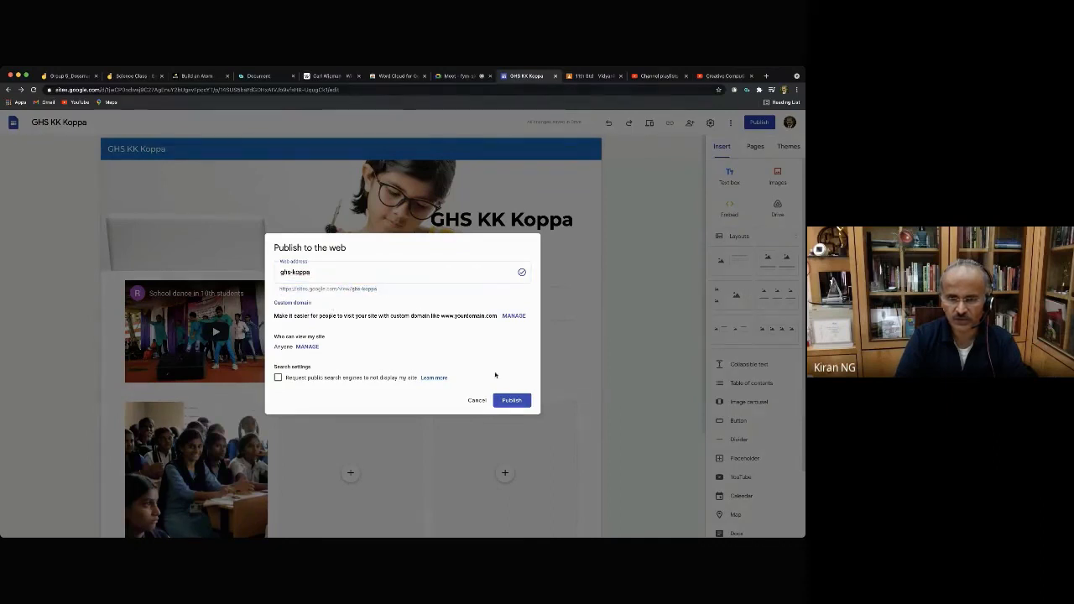
pyautogui.click(512, 401)
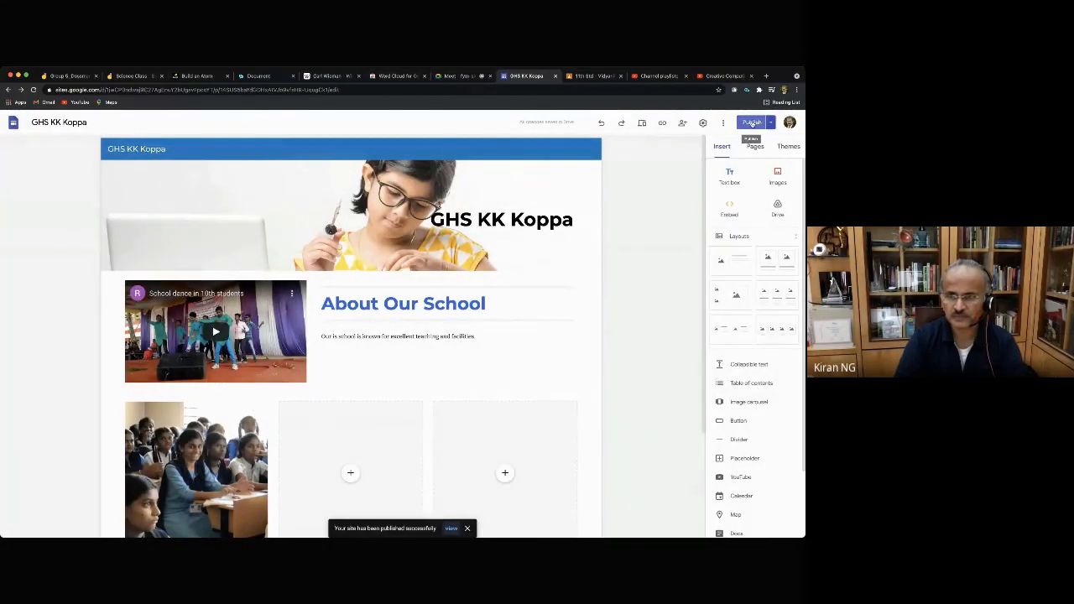
# Copy the published site's link and send it in the Google Meet chat.
pyautogui.click(663, 124)
pyautogui.click(484, 329)
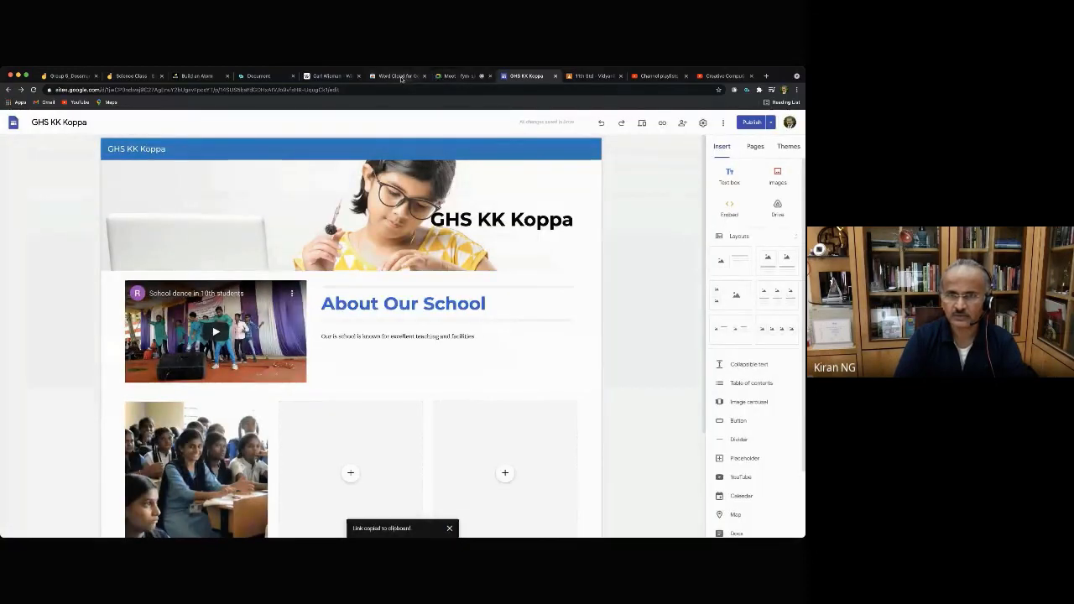
pyautogui.click(445, 79)
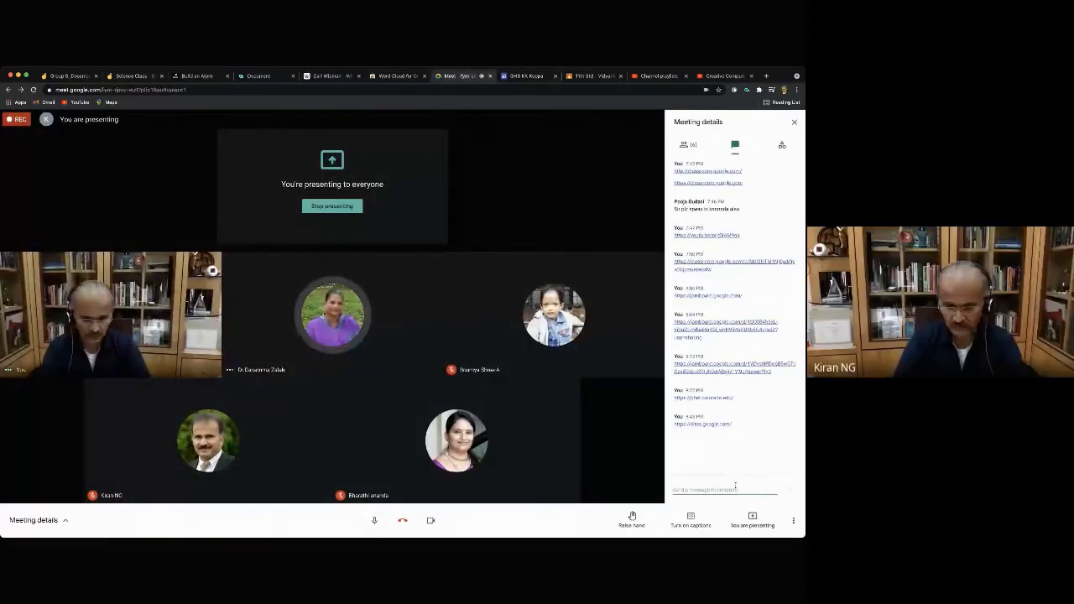
pyautogui.press('super+v')
pyautogui.press('Return')
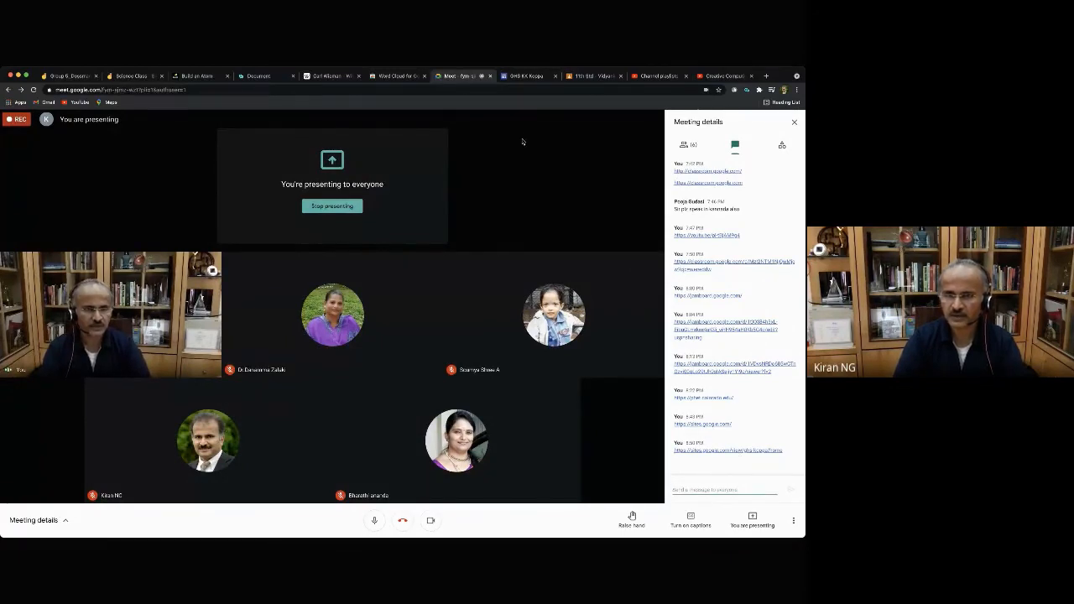
# Return to the GHS KK Koppa site in Google Sites and preview the whole page in the phone layout.
pyautogui.click(526, 75)
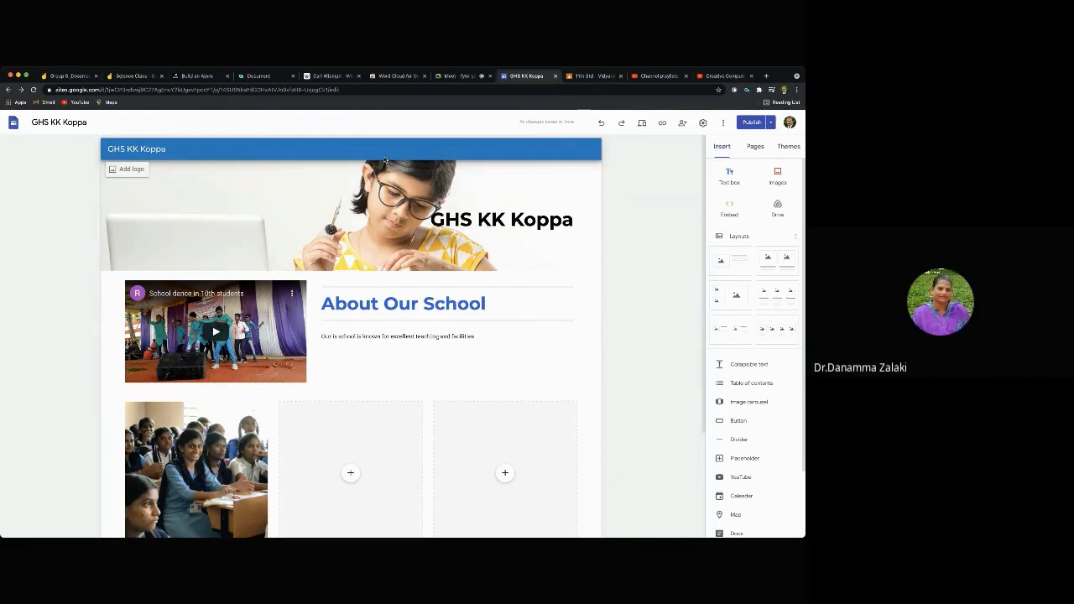
pyautogui.click(642, 123)
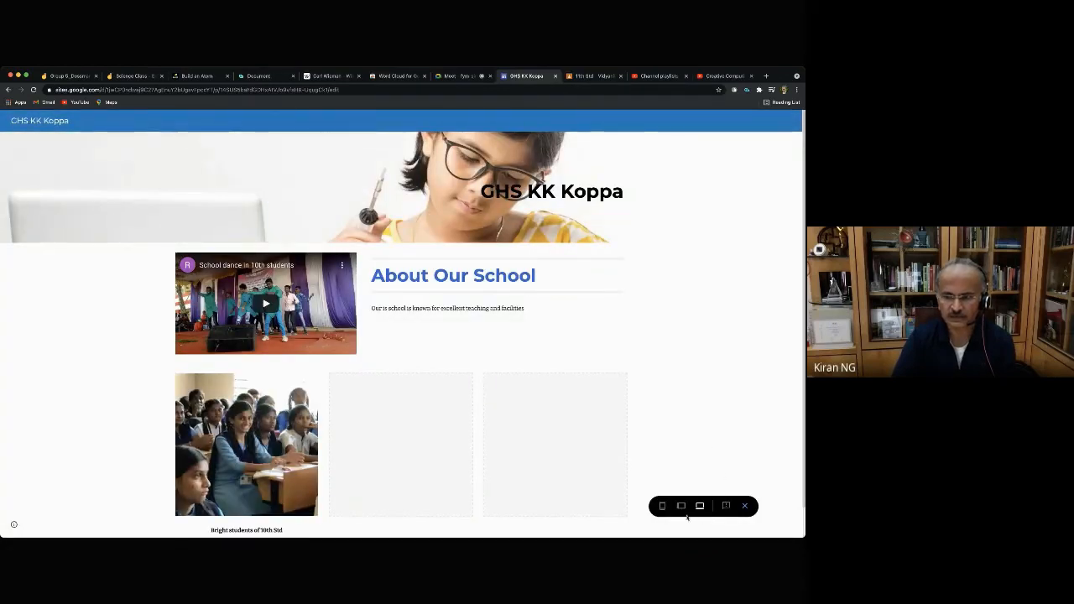
pyautogui.click(662, 506)
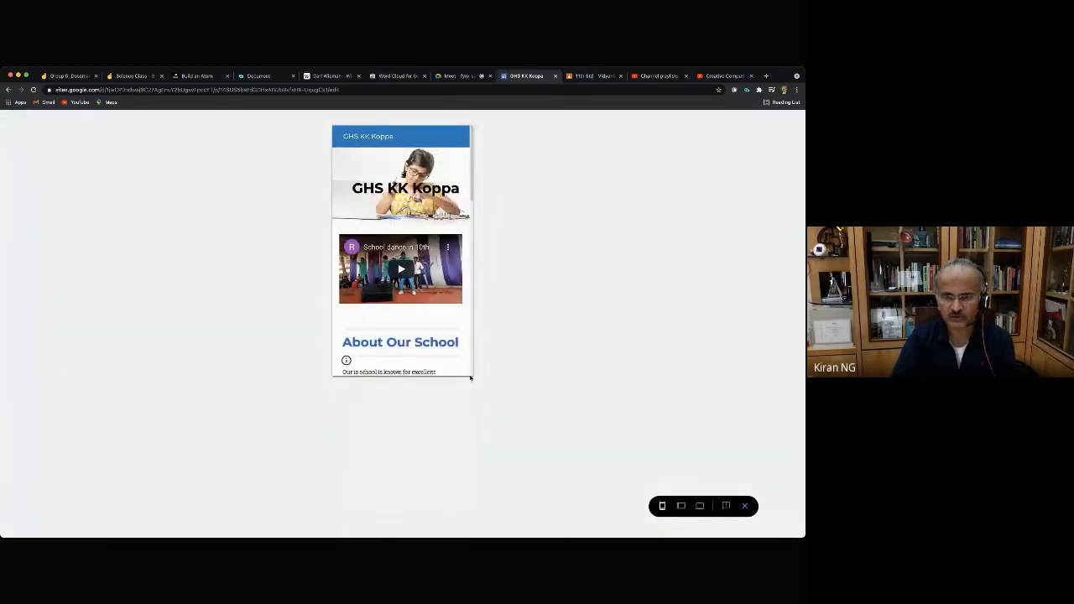
pyautogui.scroll(-8, 435, 333)
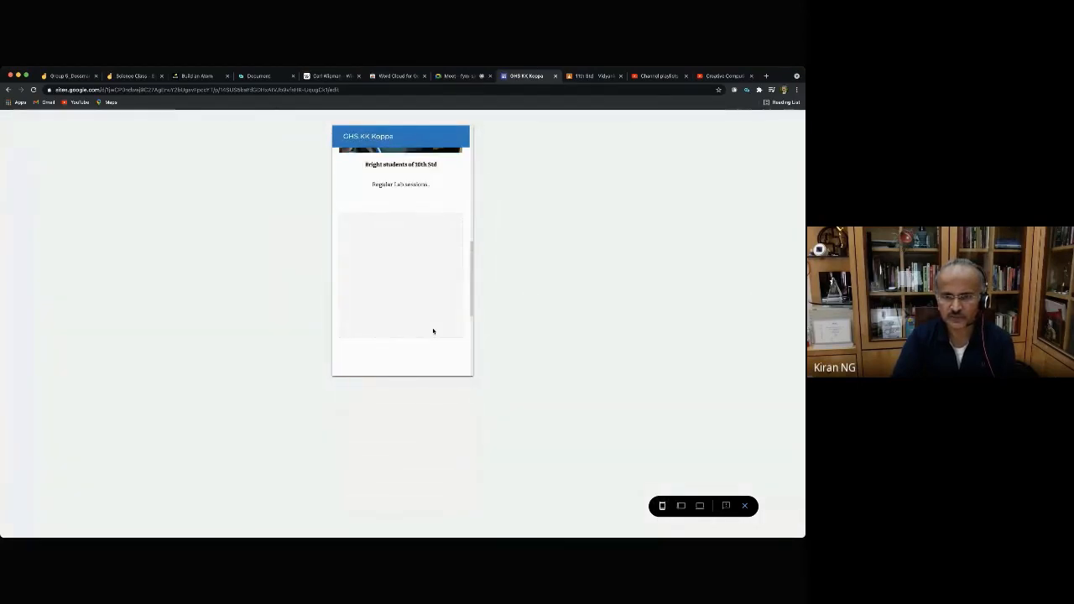
pyautogui.scroll(4, 434, 330)
pyautogui.scroll(4, 433, 332)
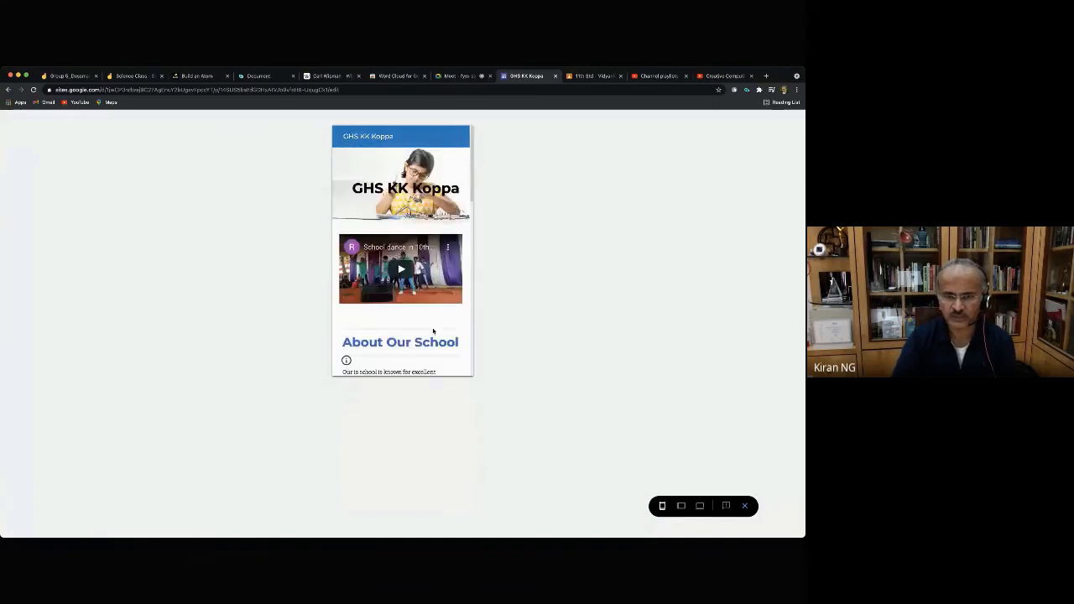
pyautogui.scroll(-3, 433, 331)
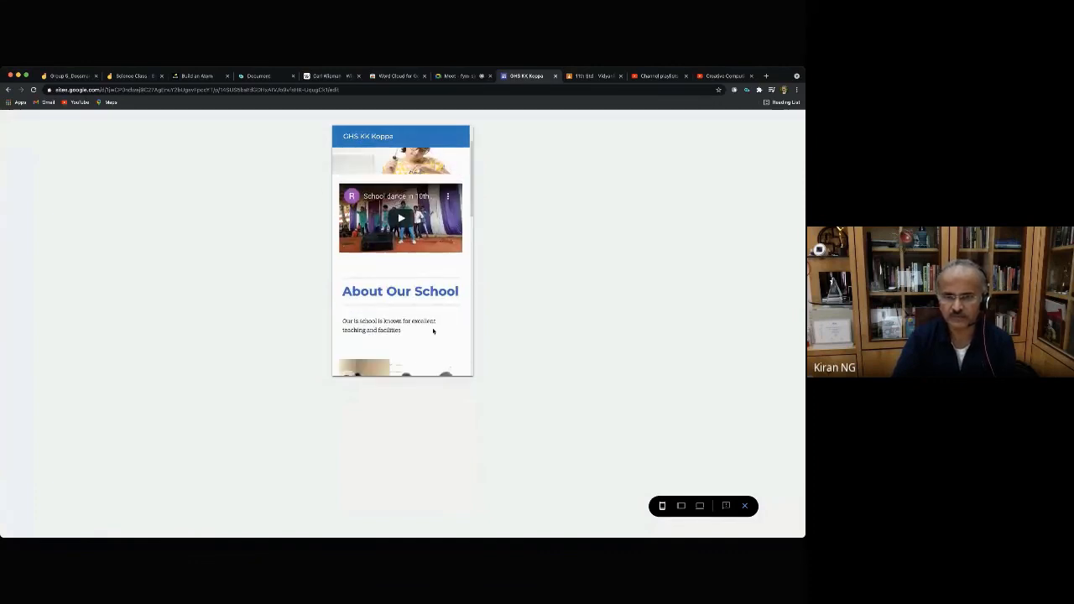
pyautogui.scroll(-3, 433, 331)
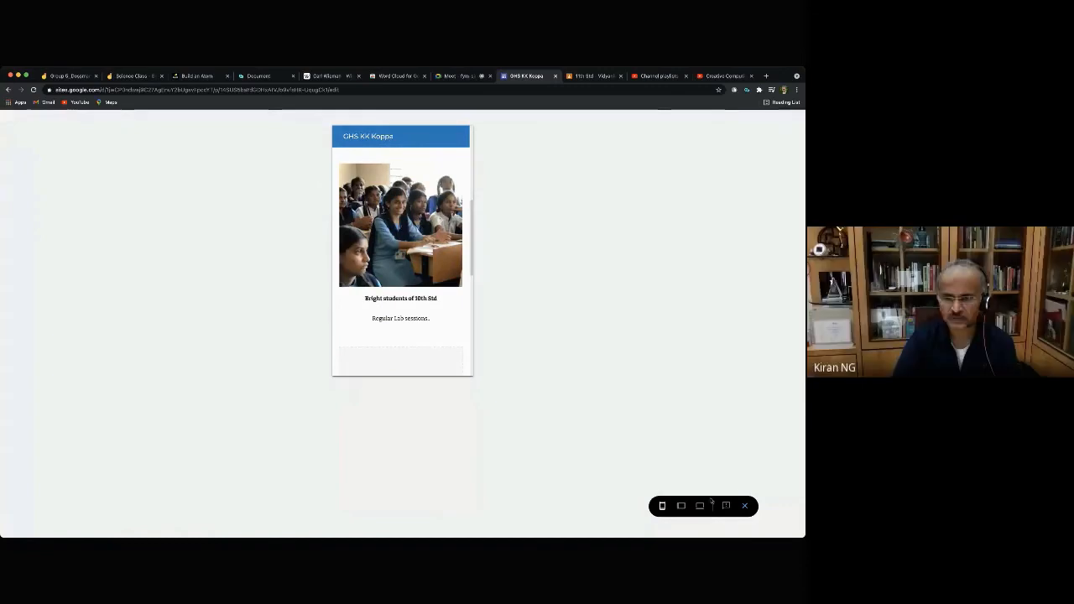
# Preview the page in the tablet layout and return to editing the site.
pyautogui.click(681, 505)
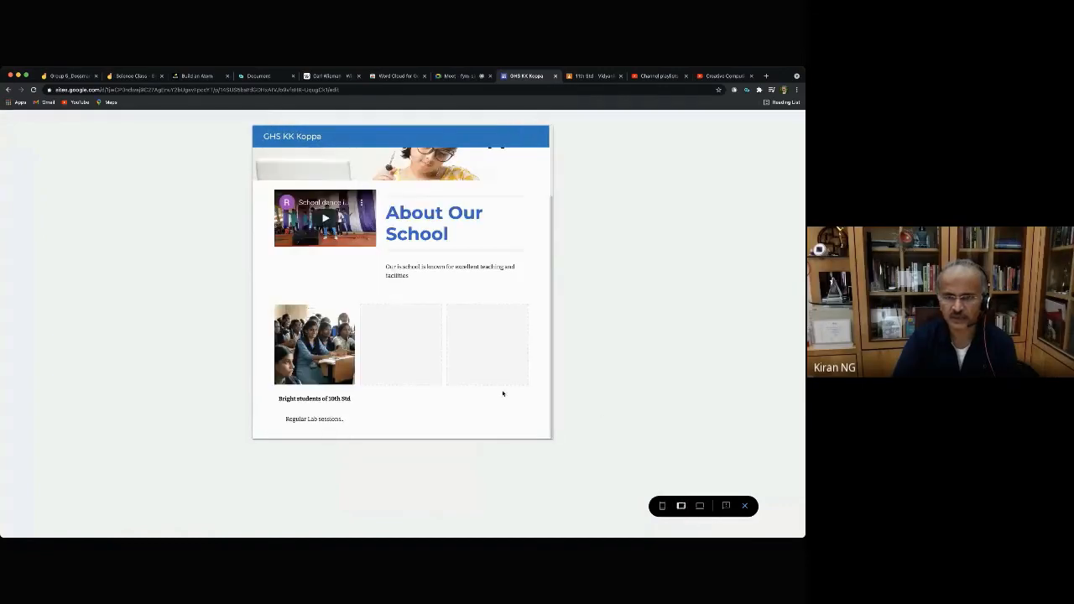
pyautogui.scroll(2, 504, 393)
pyautogui.scroll(1, 502, 393)
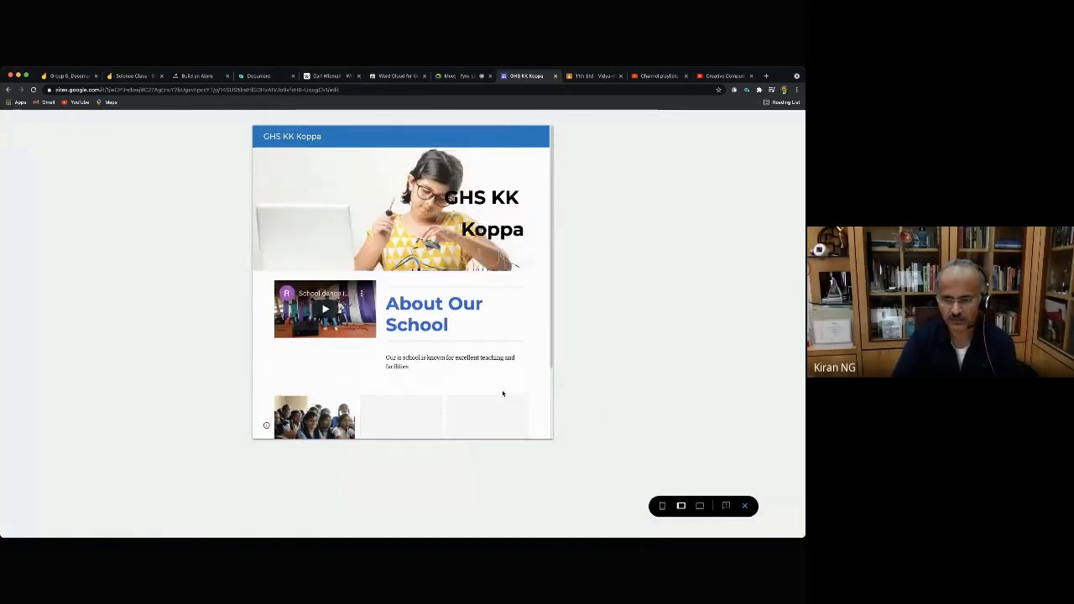
pyautogui.click(745, 506)
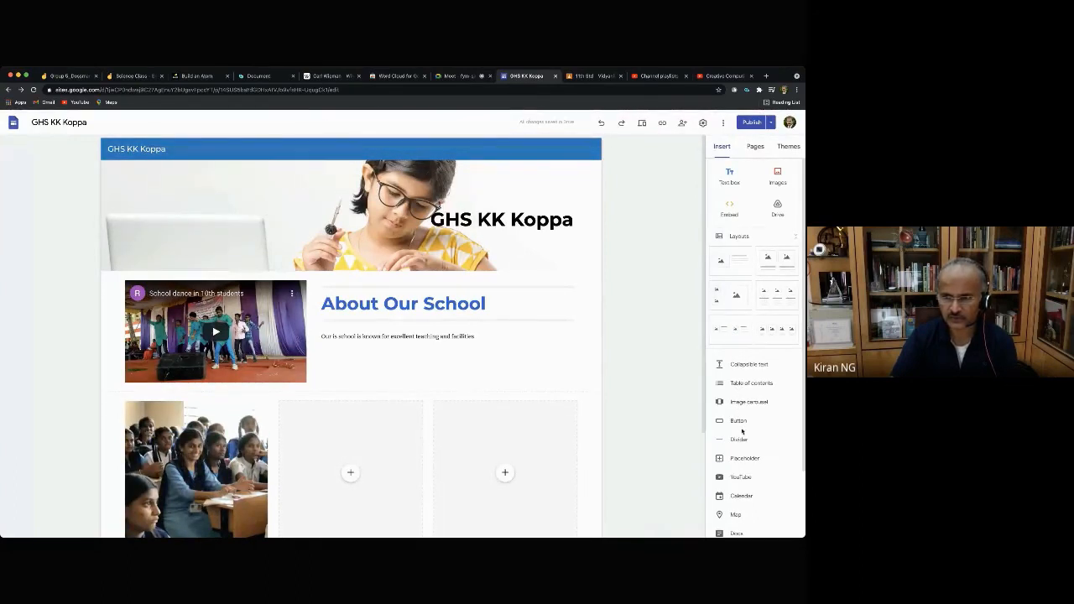
# Review the content elements that can be inserted in the site, and check its options for sharing with people and groups.
pyautogui.scroll(-2, 742, 442)
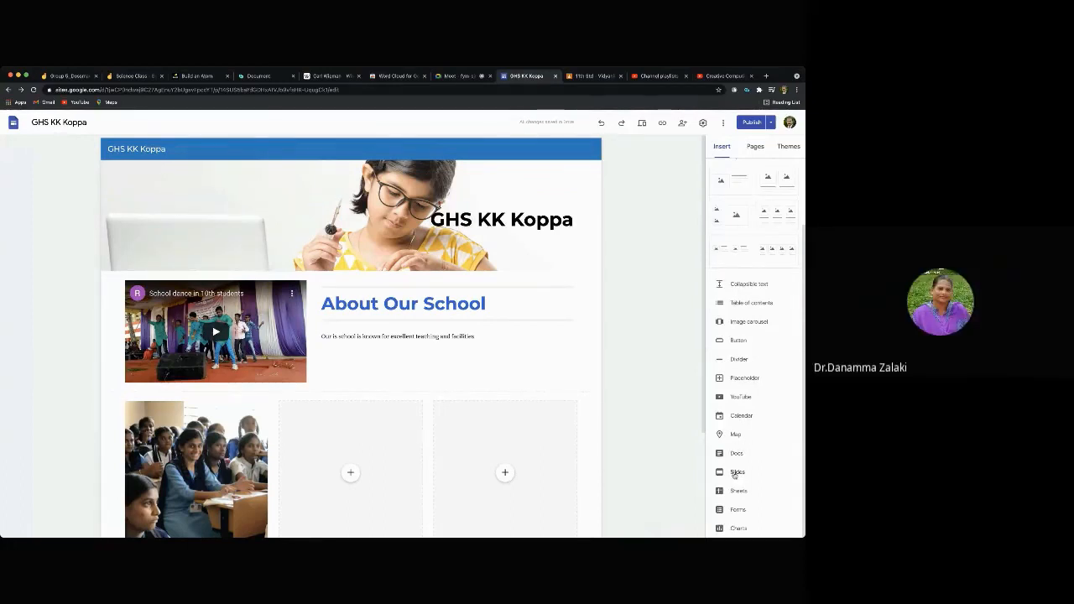
pyautogui.scroll(2, 737, 474)
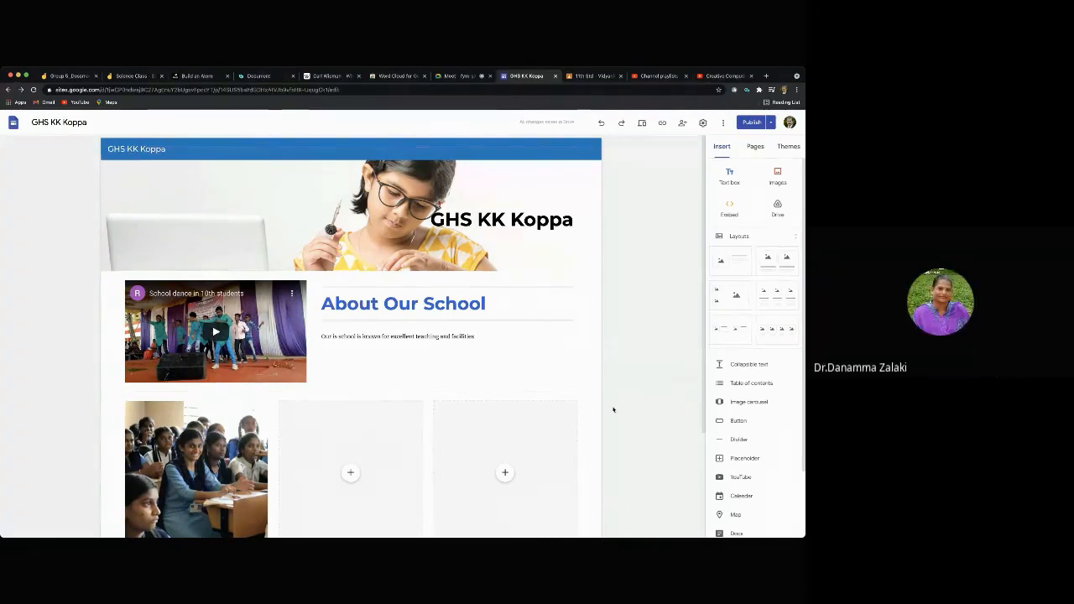
pyautogui.scroll(-2, 742, 438)
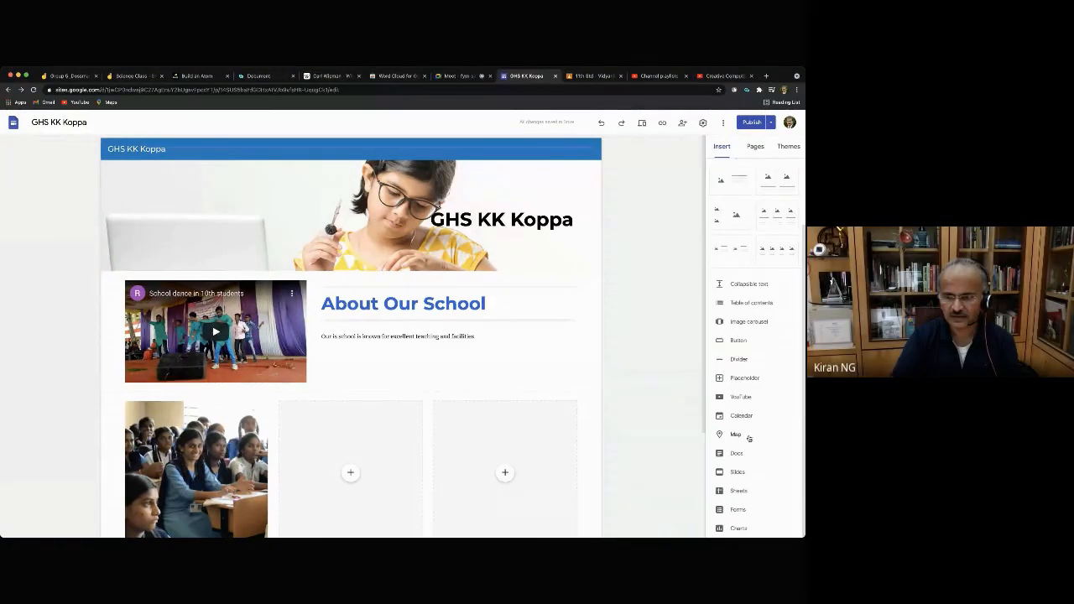
pyautogui.scroll(2, 749, 438)
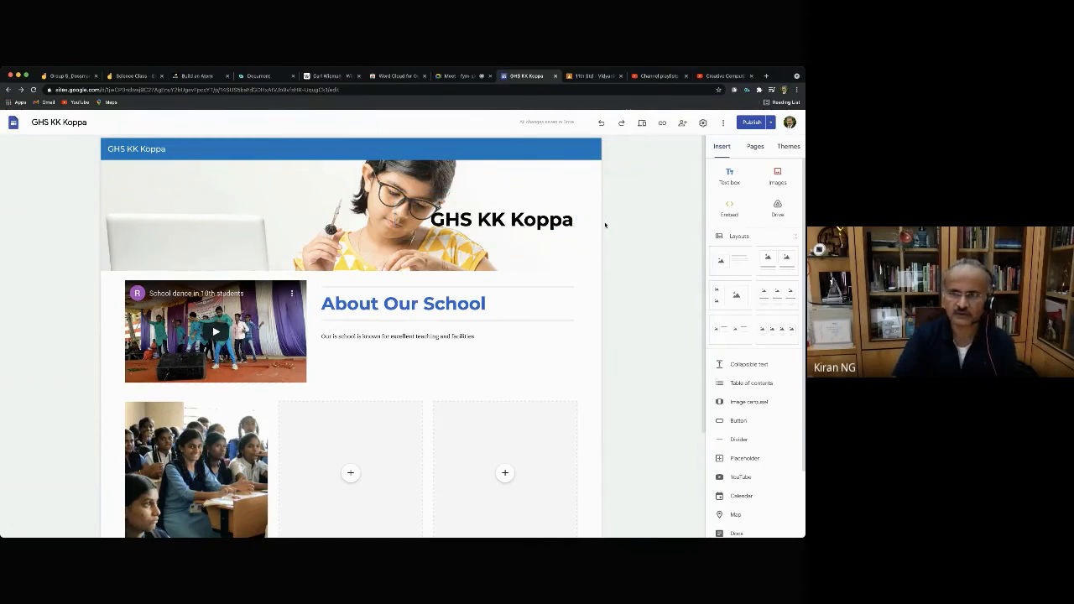
pyautogui.click(683, 123)
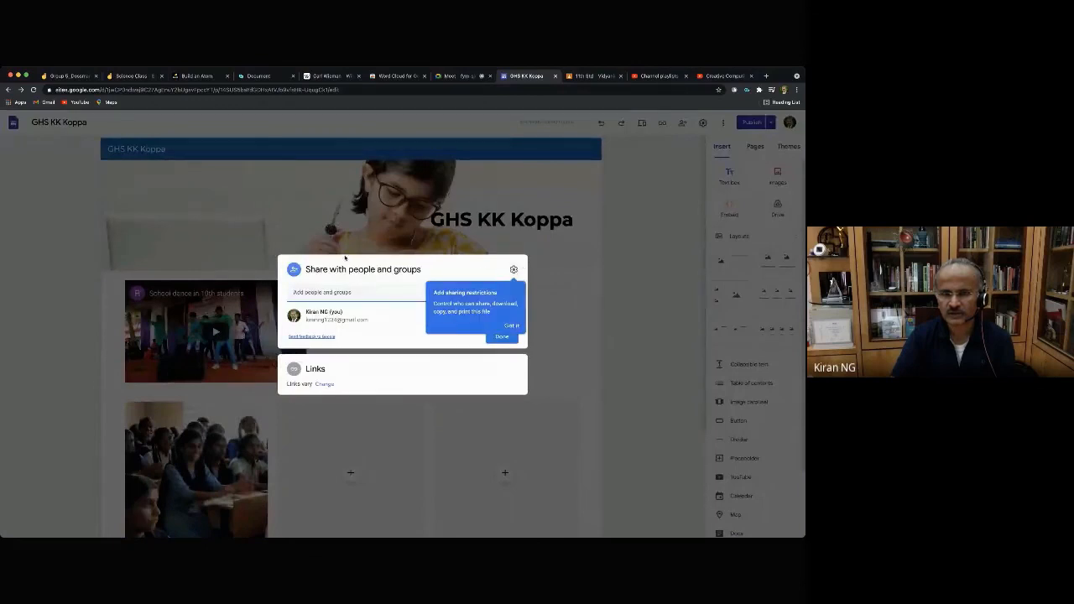
pyautogui.click(621, 209)
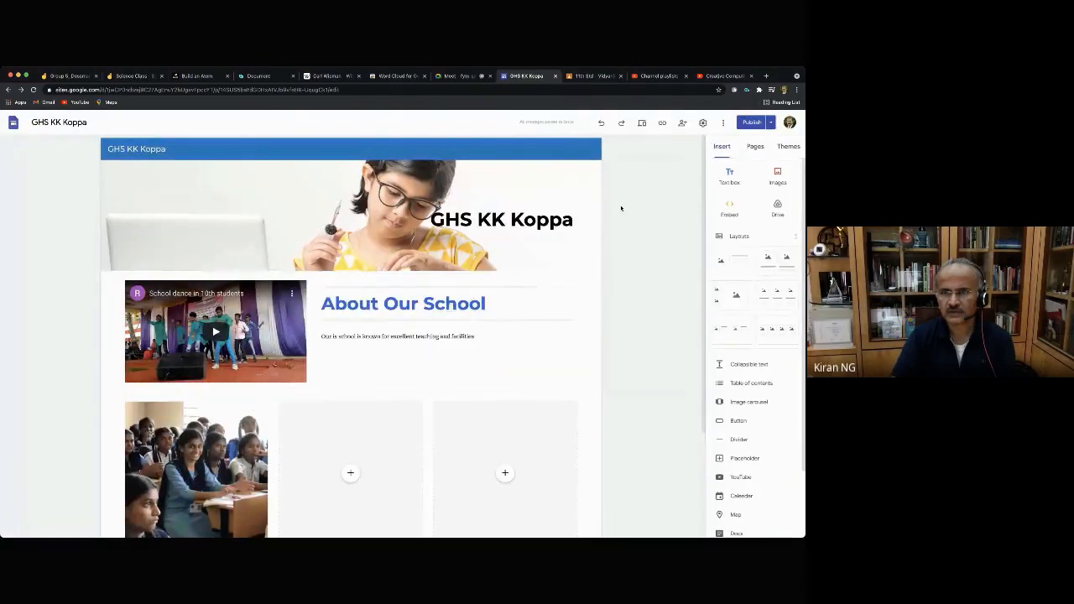
# Switch to the Google Meet call and stop presenting the screen.
pyautogui.click(460, 75)
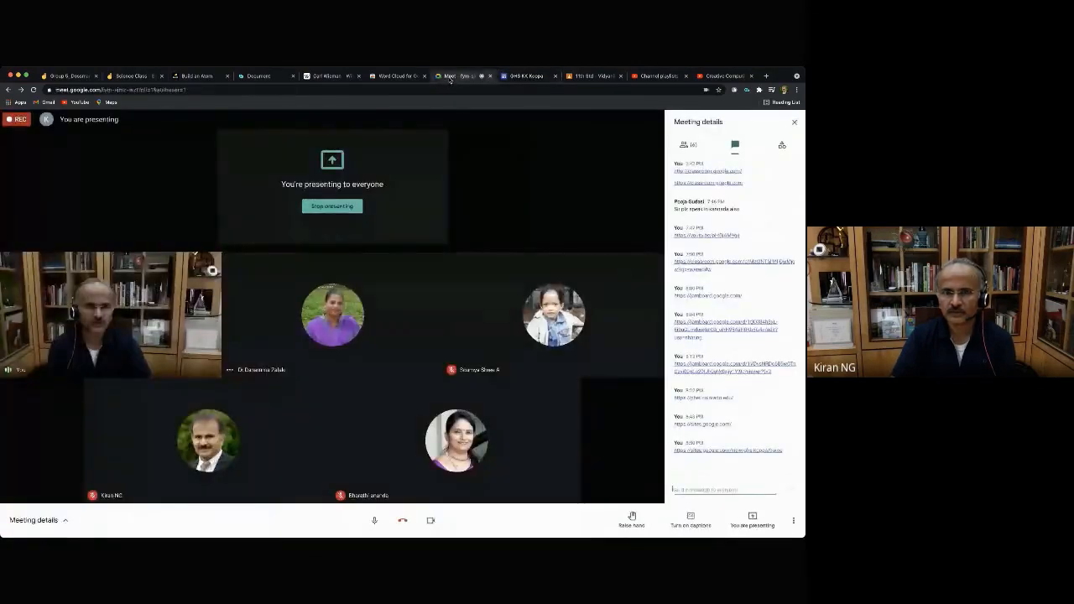
pyautogui.click(348, 206)
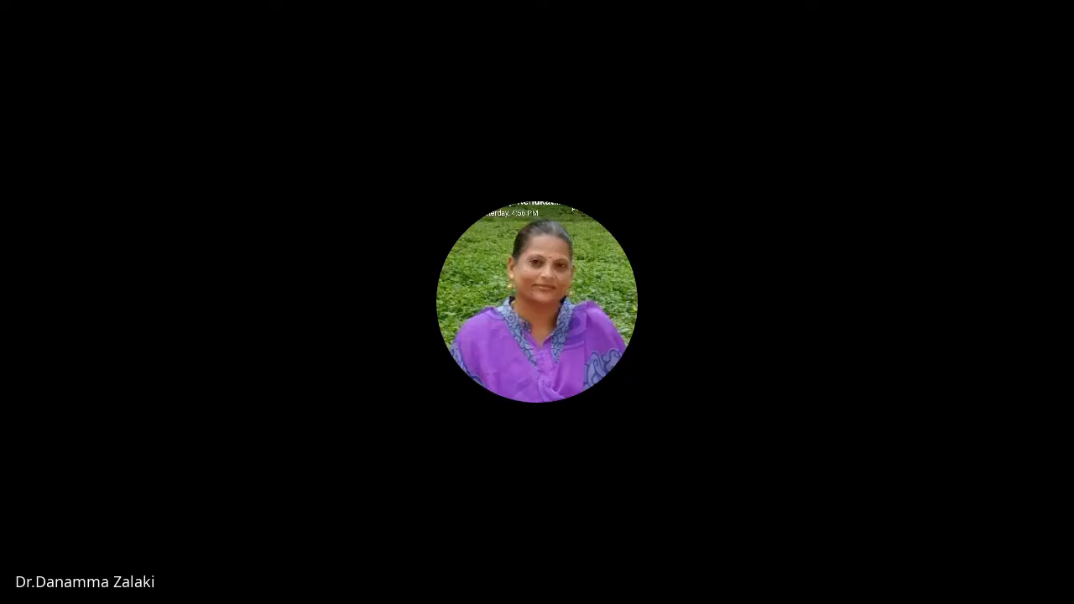